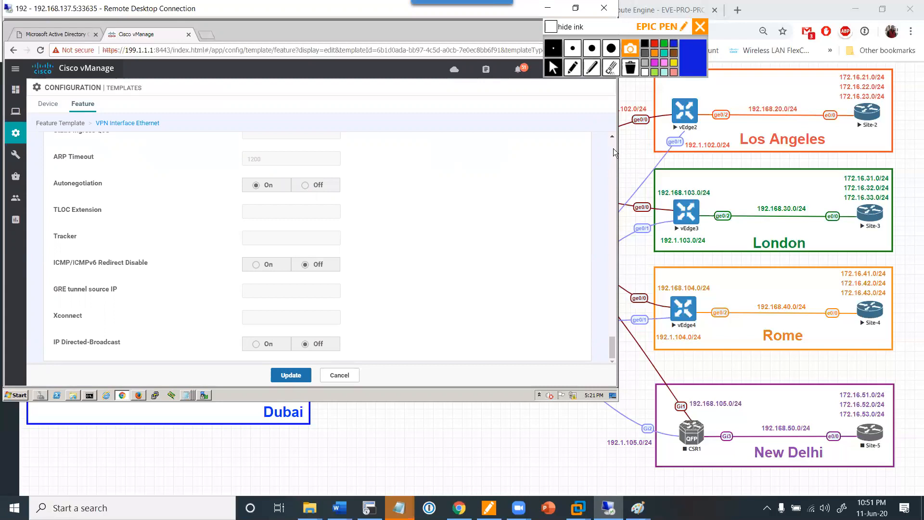
- Set IPv4 NAT to a global value of On for interface ge0/1 and submit the template update through to the device preview
scroll(612, 148, "up", 15)
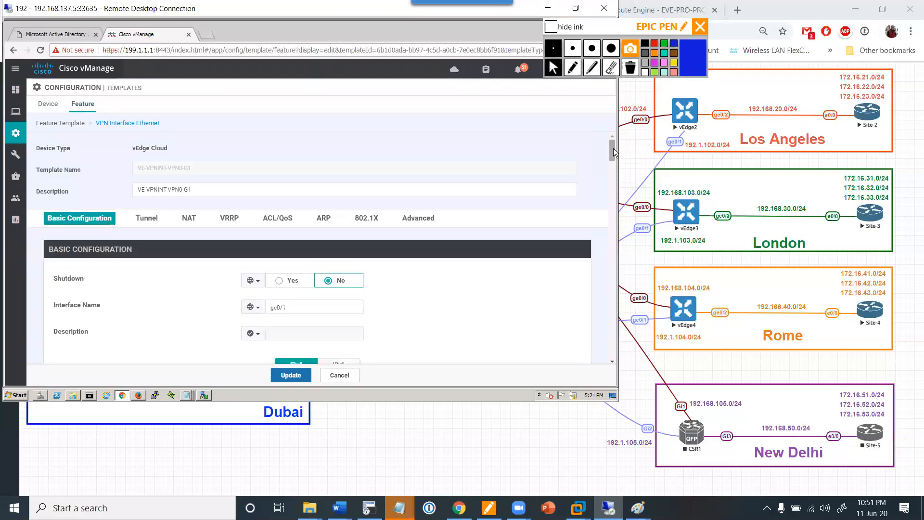
left_click(190, 219)
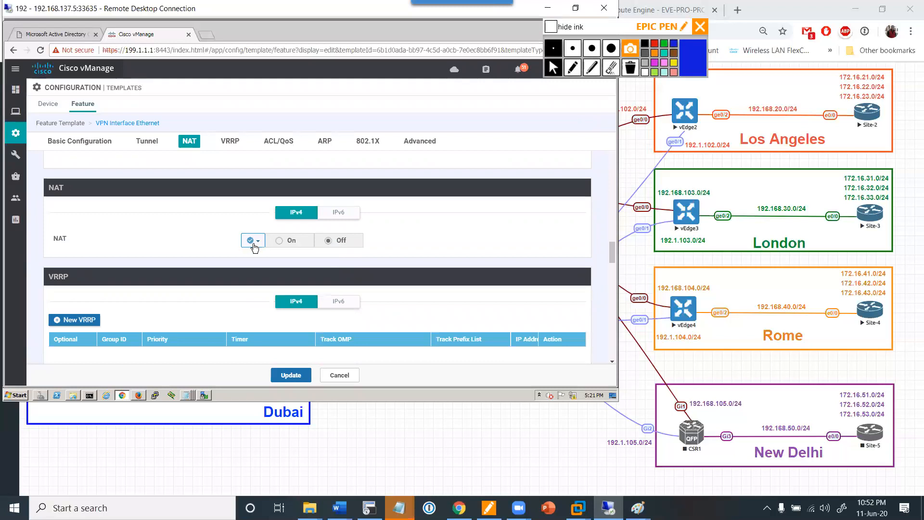
left_click(255, 246)
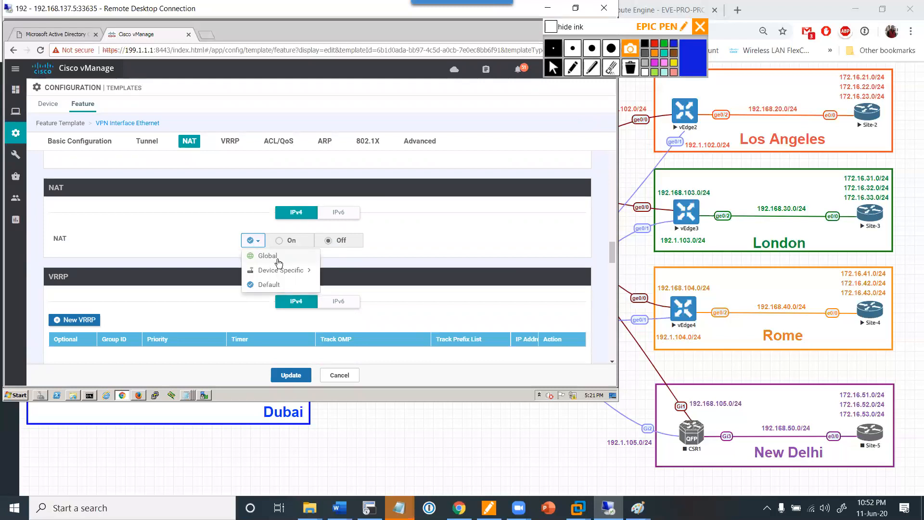
left_click(268, 256)
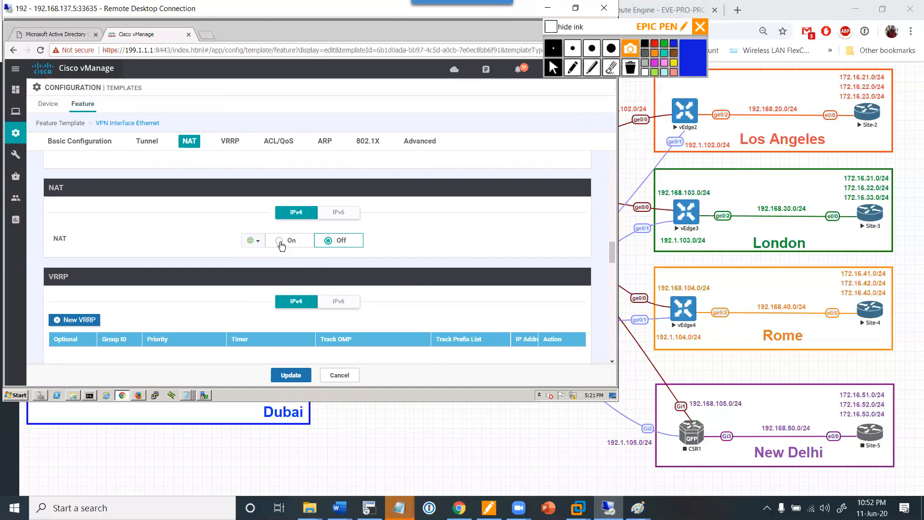
left_click(279, 241)
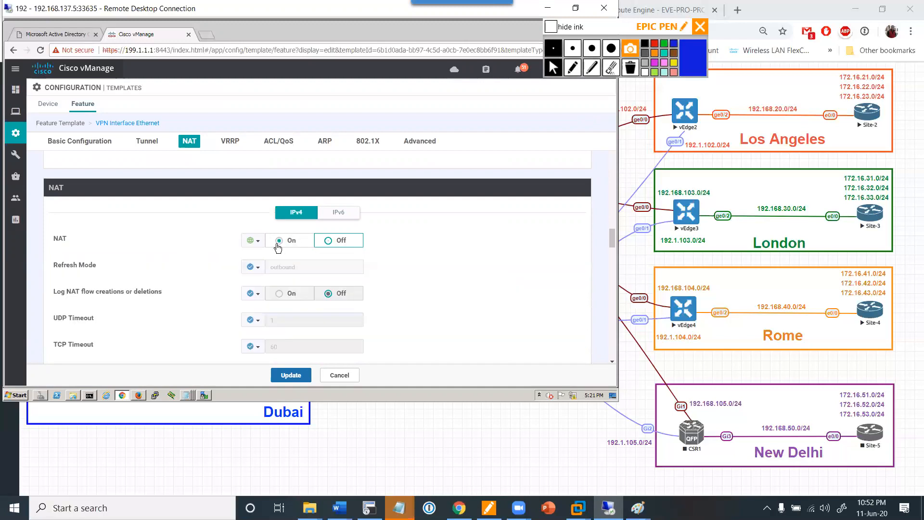
scroll(192, 329, "down", 1)
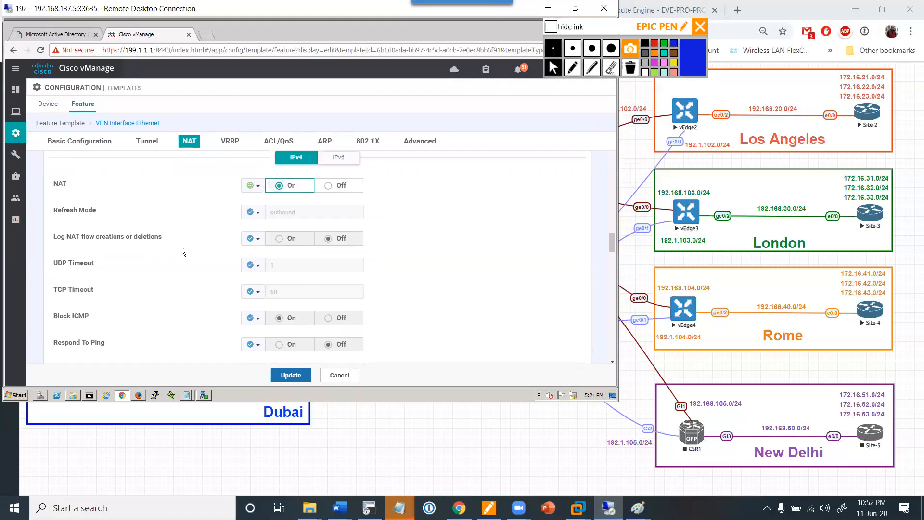
scroll(385, 303, "down", 5)
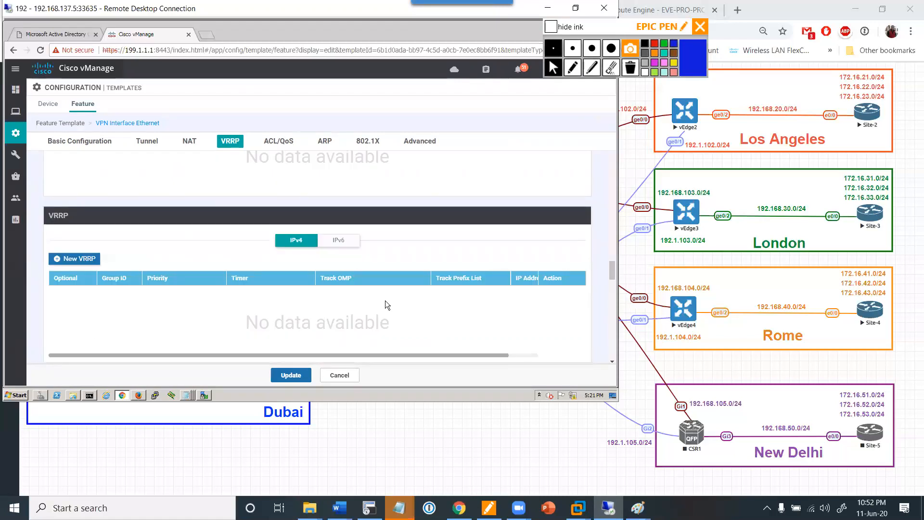
scroll(329, 226, "up", 2)
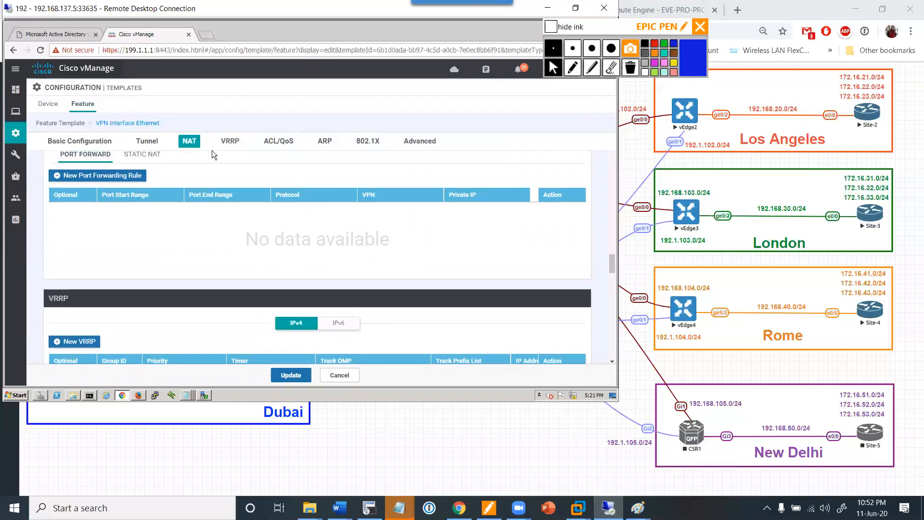
left_click(189, 143)
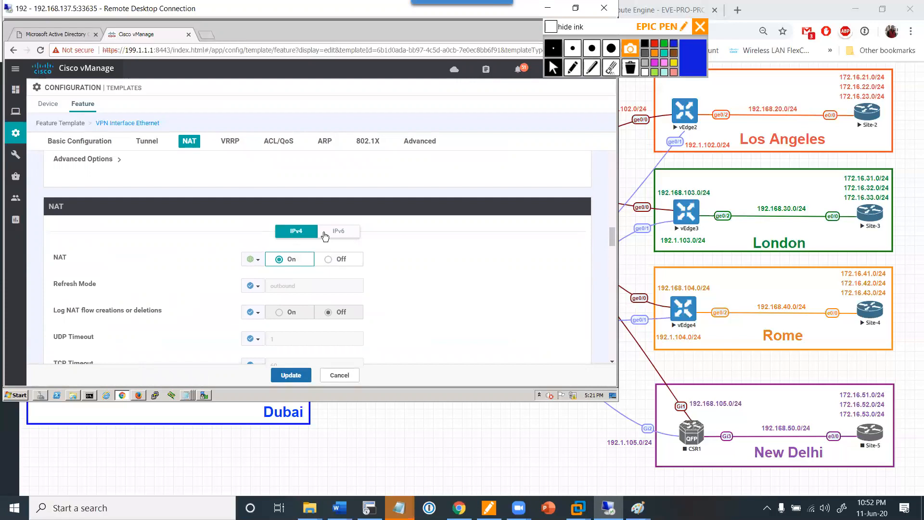
left_click(291, 375)
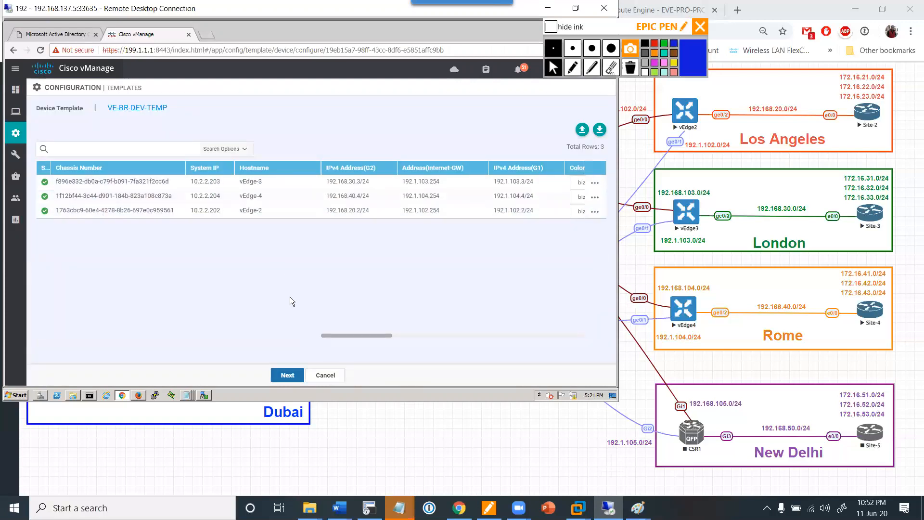
left_click(290, 370)
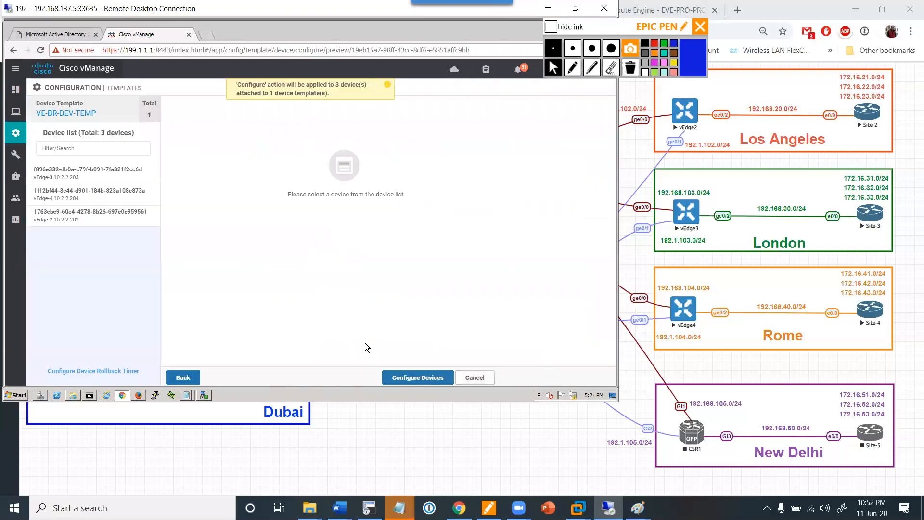
- Compare vEdge-2's local and new configurations side by side and examine the changes under interface ge0/1
left_click(90, 217)
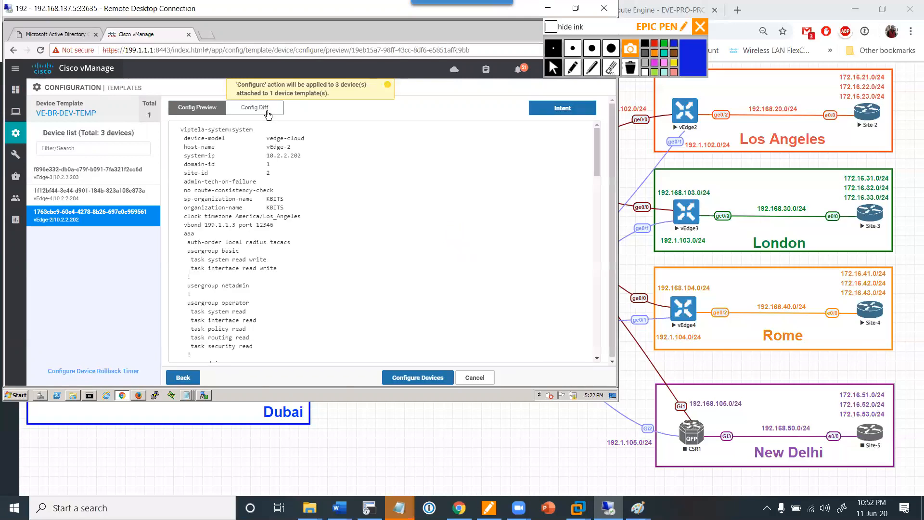
left_click(267, 110)
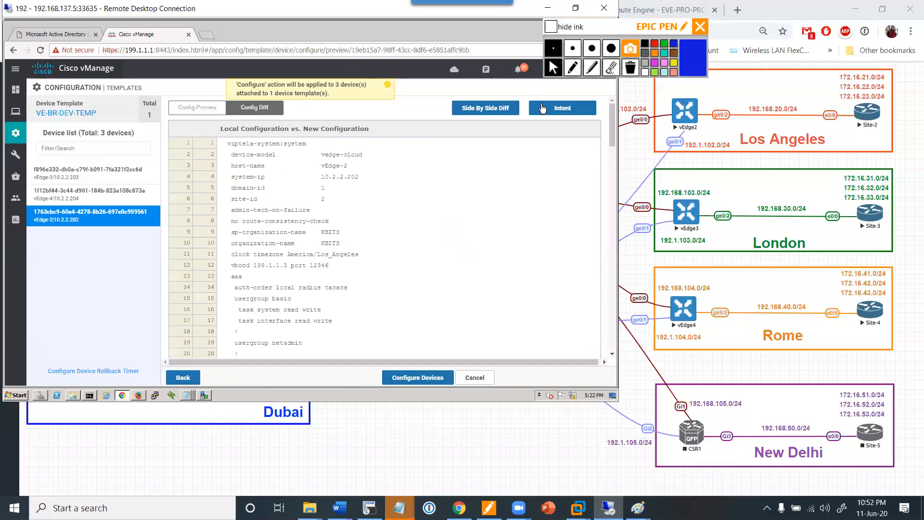
left_click(485, 108)
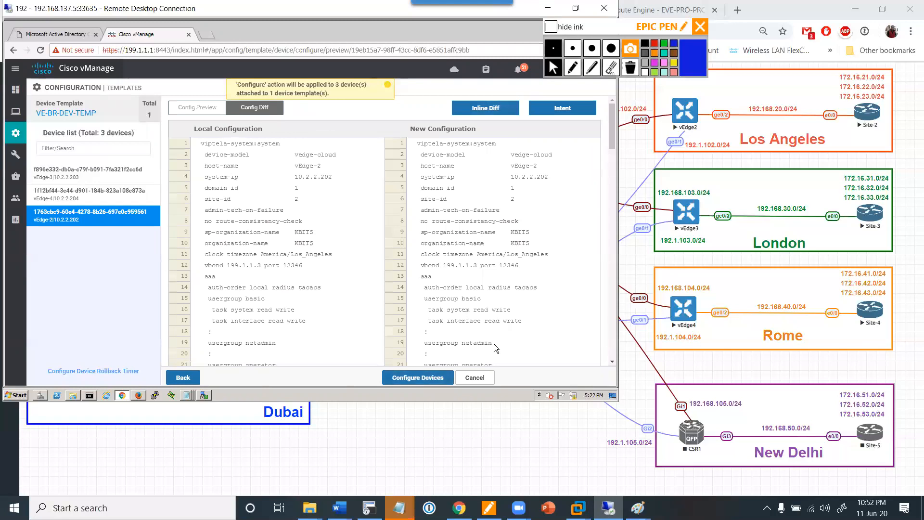
scroll(494, 344, "down", 10)
scroll(496, 347, "down", 6)
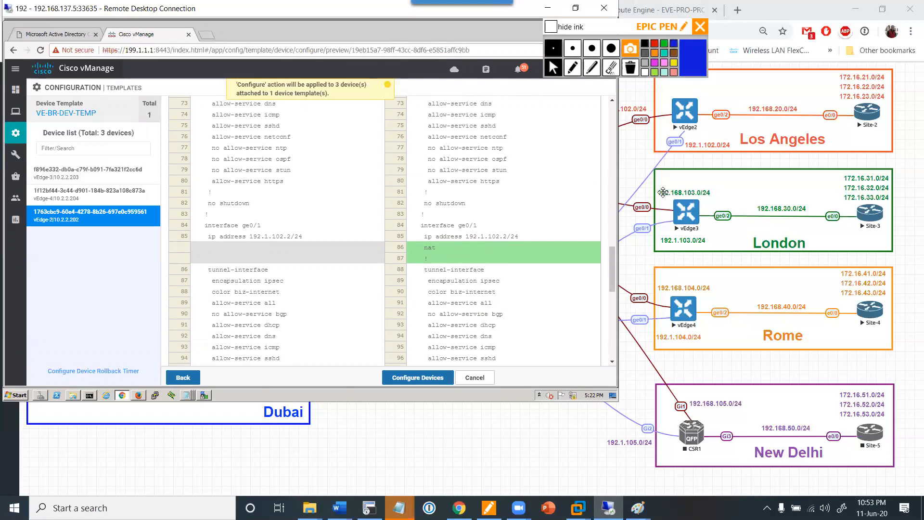
- Push the updated configuration to the devices, confirming the changes on all 3 devices
left_click(418, 379)
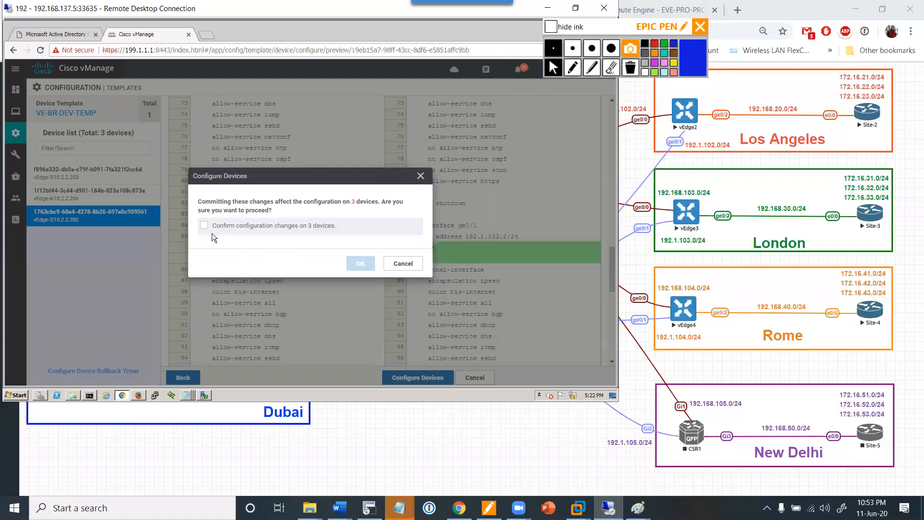
left_click(203, 227)
left_click(369, 265)
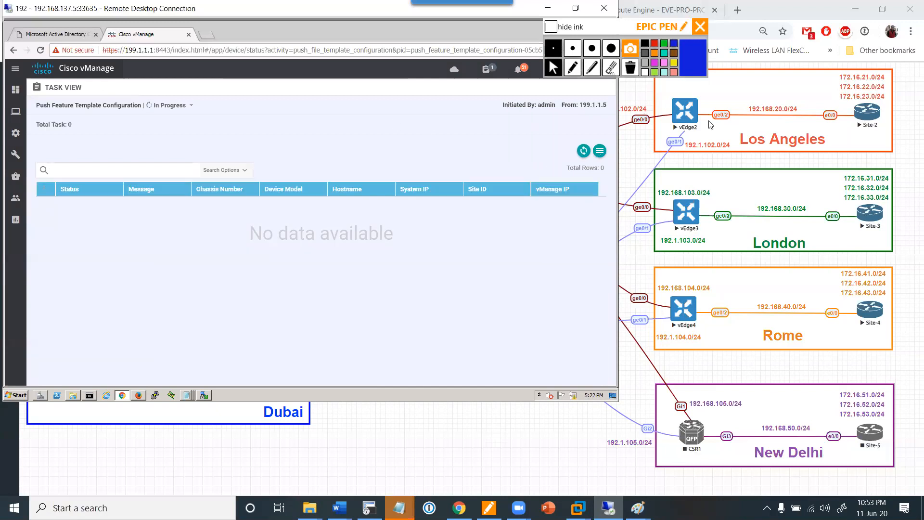
- Refresh the push task and expand the logs of vEdge-3, vEdge-4 and vEdge-2 to monitor its progress
left_click(582, 153)
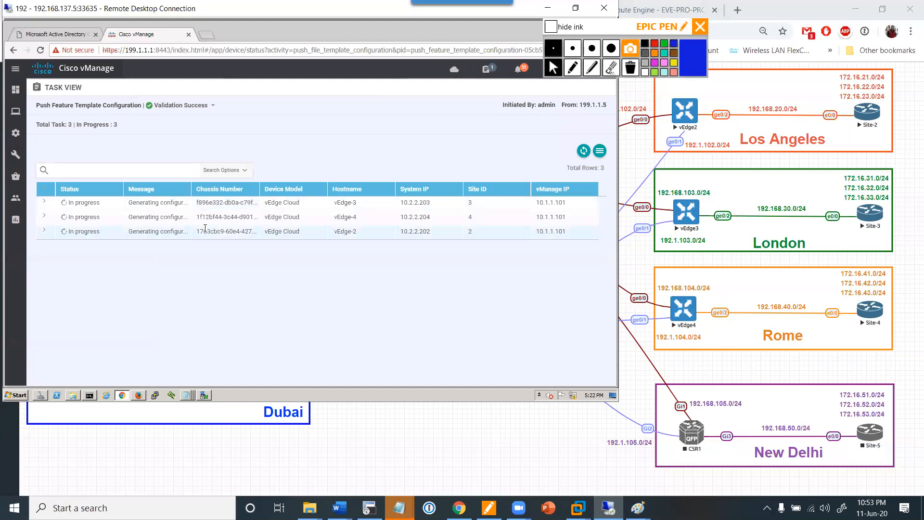
left_click(46, 203)
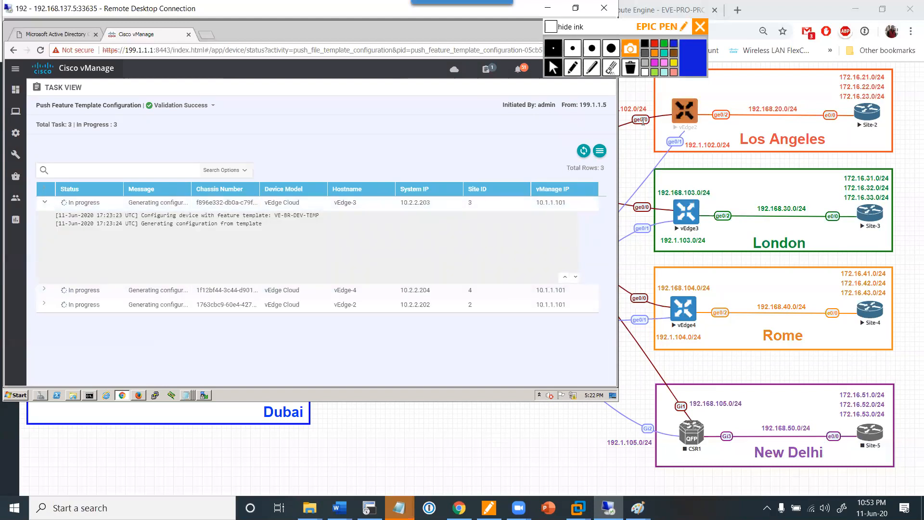
left_click(45, 289)
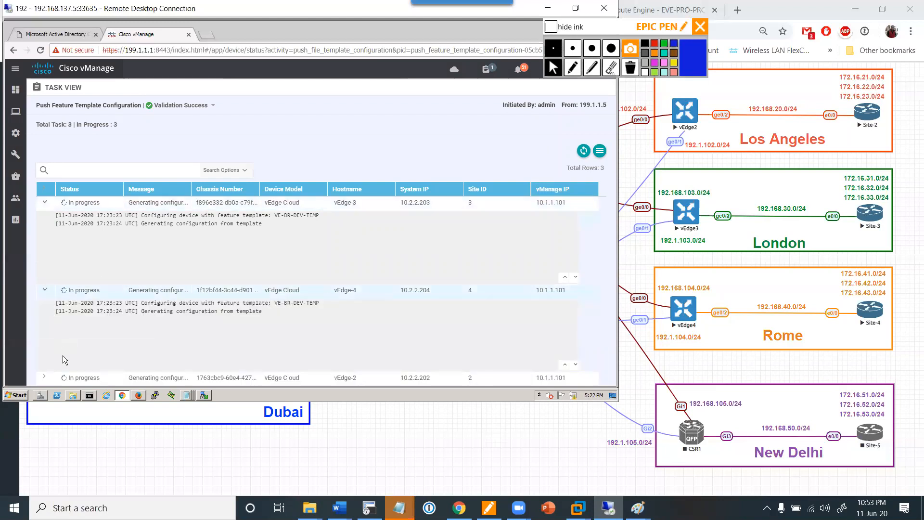
left_click(44, 377)
scroll(184, 335, "down", 2)
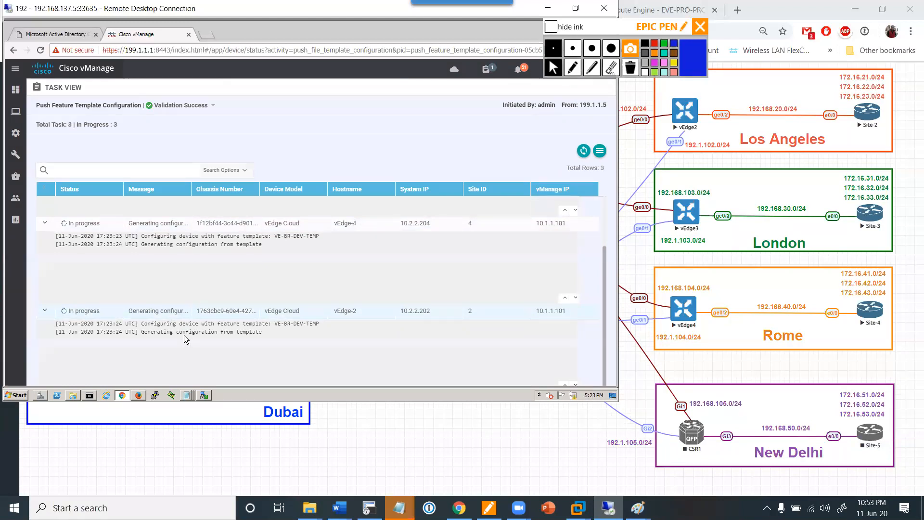
left_click(583, 151)
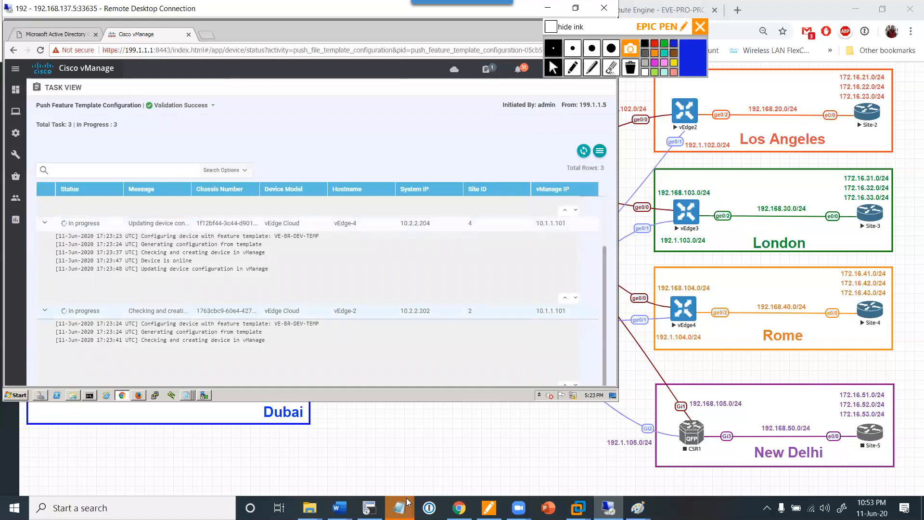
mouse_move(409, 501)
mouse_move(512, 483)
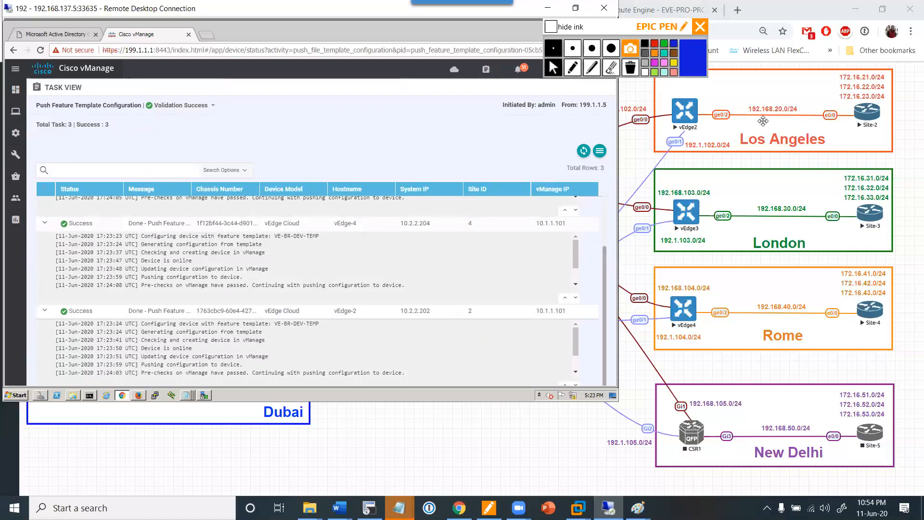
- Draw a box labelled NGFW on the Los Angeles 192.168.20.0/24 link in the diagram, and clear the ink
left_click(572, 68)
left_click_drag(736, 94, 726, 136)
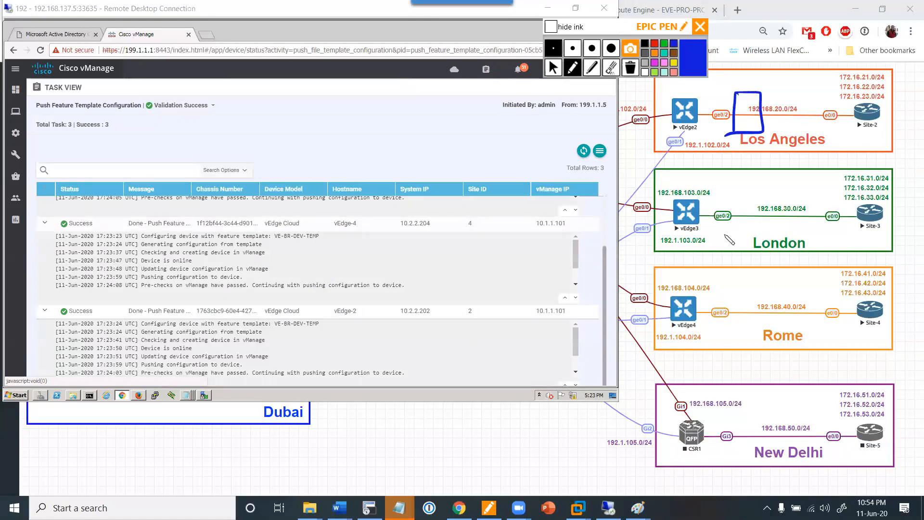
mouse_move(727, 86)
left_mouse_down()
mouse_move(770, 71)
mouse_move(736, 94)
left_mouse_up()
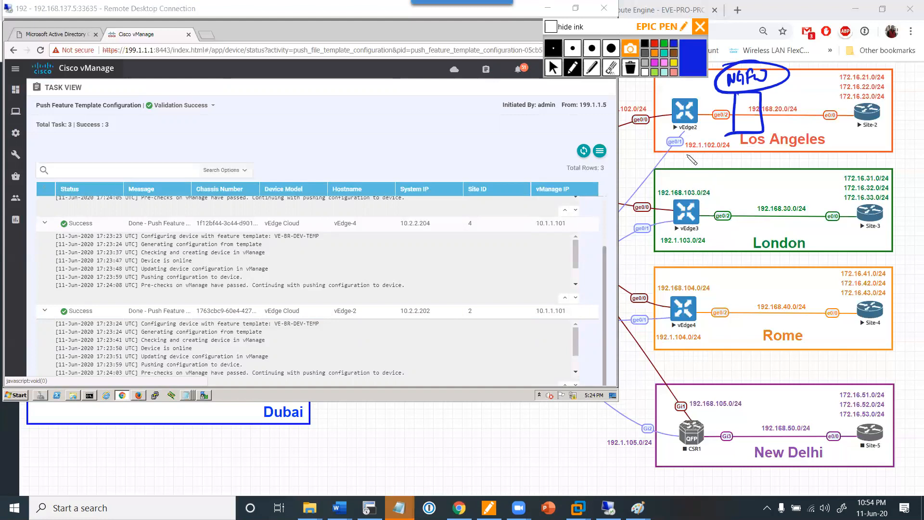
mouse_move(650, 153)
left_mouse_down()
mouse_move(655, 169)
mouse_move(678, 158)
mouse_move(656, 170)
left_mouse_up()
left_click(631, 76)
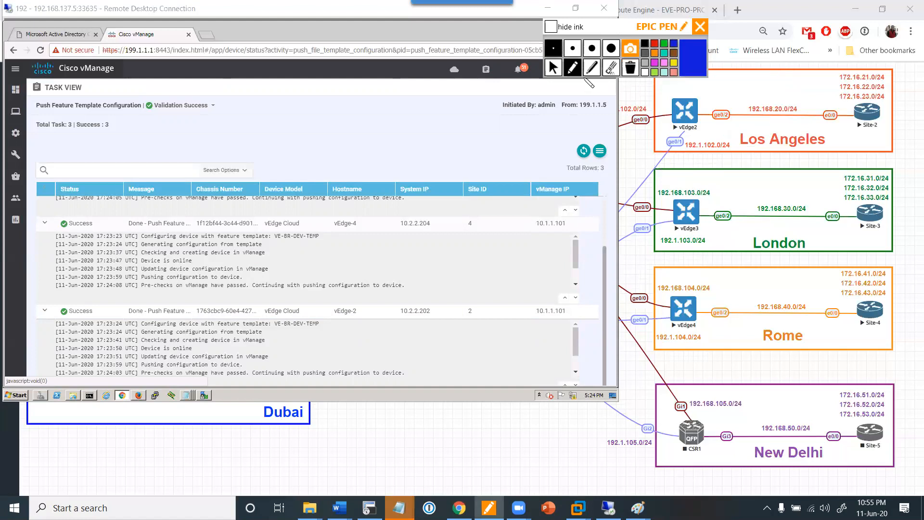
left_click(555, 79)
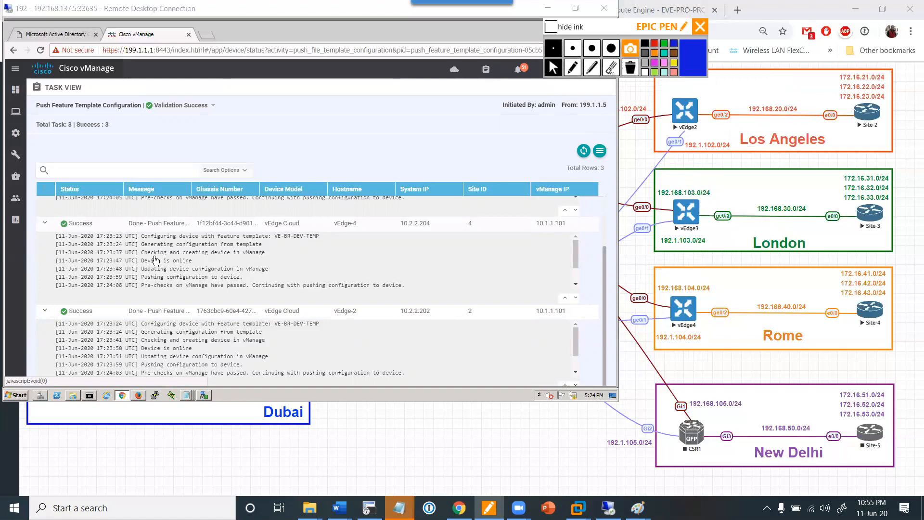
- Collapse the expanded log details of all three devices in the task list
left_click(47, 225)
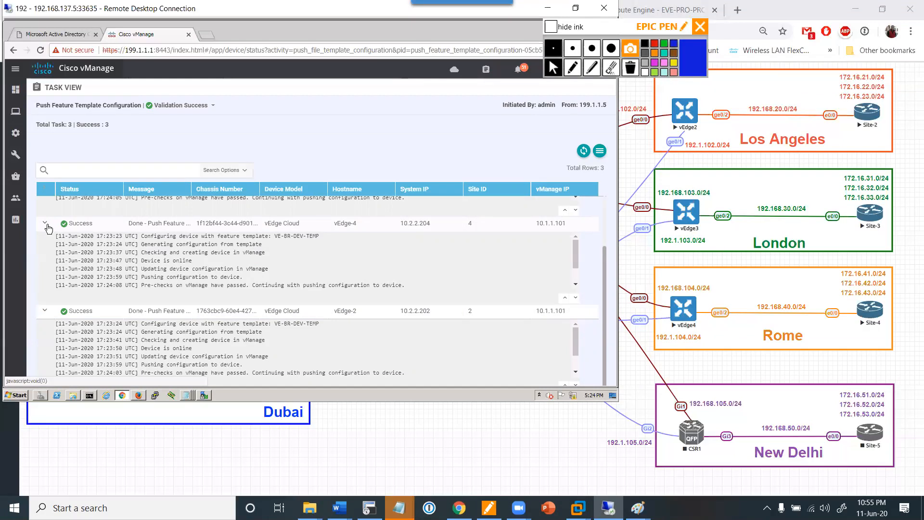
left_click(45, 223)
left_click(44, 204)
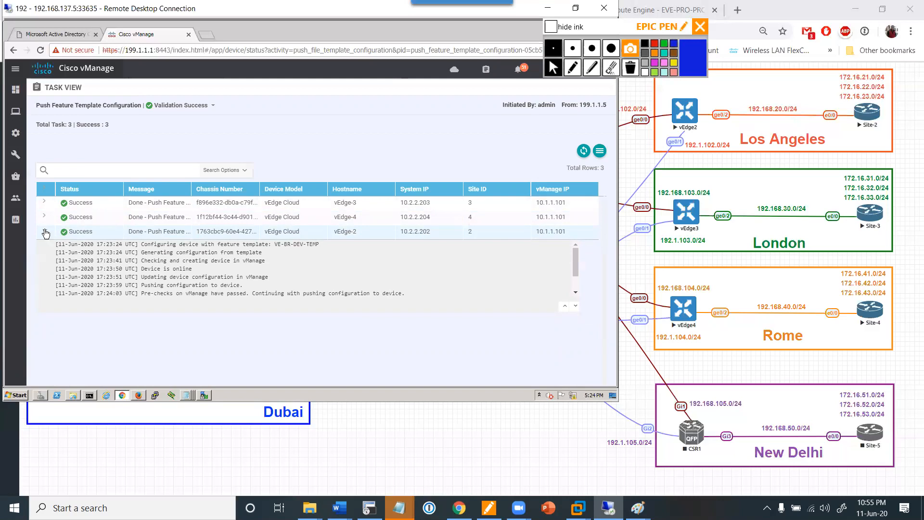
left_click(45, 232)
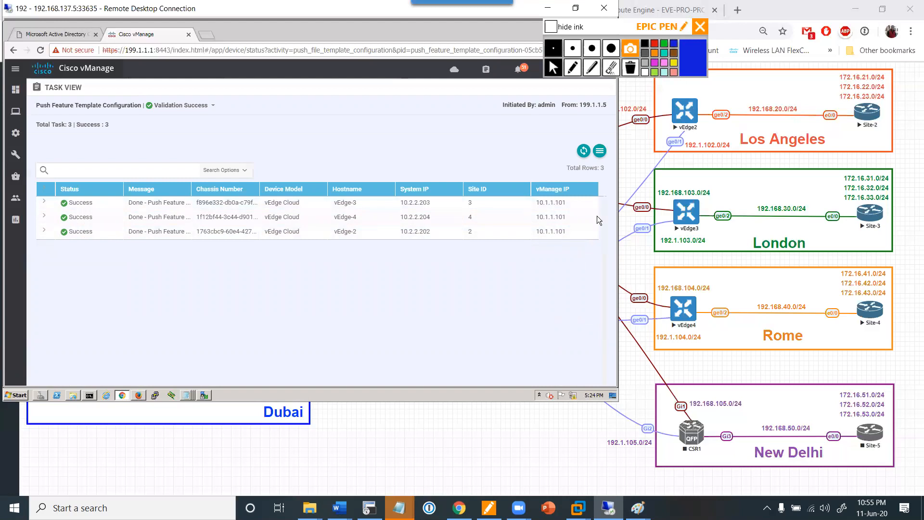
- Circle the 172.16.x.0/24 network lists of the Los Angeles, London and Rome sites in blue ink
left_click(572, 68)
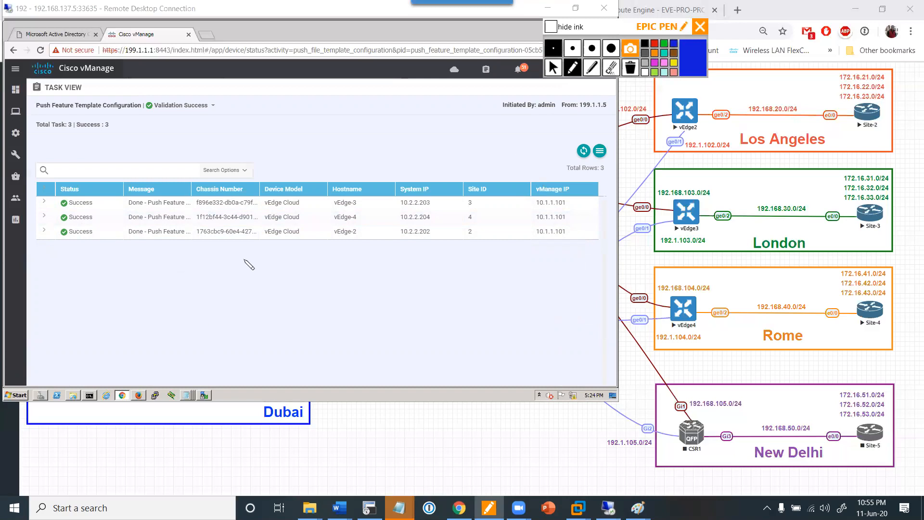
mouse_move(839, 72)
left_mouse_down()
mouse_move(895, 105)
mouse_move(842, 76)
left_mouse_up()
mouse_move(842, 168)
left_mouse_down()
mouse_move(871, 222)
mouse_move(857, 173)
left_mouse_up()
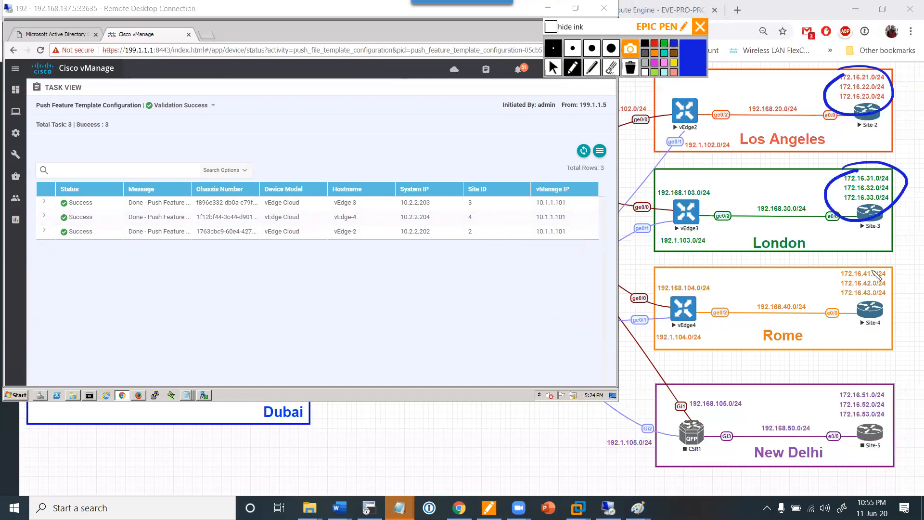
mouse_move(839, 264)
left_mouse_down()
mouse_move(849, 315)
mouse_move(880, 265)
left_mouse_up()
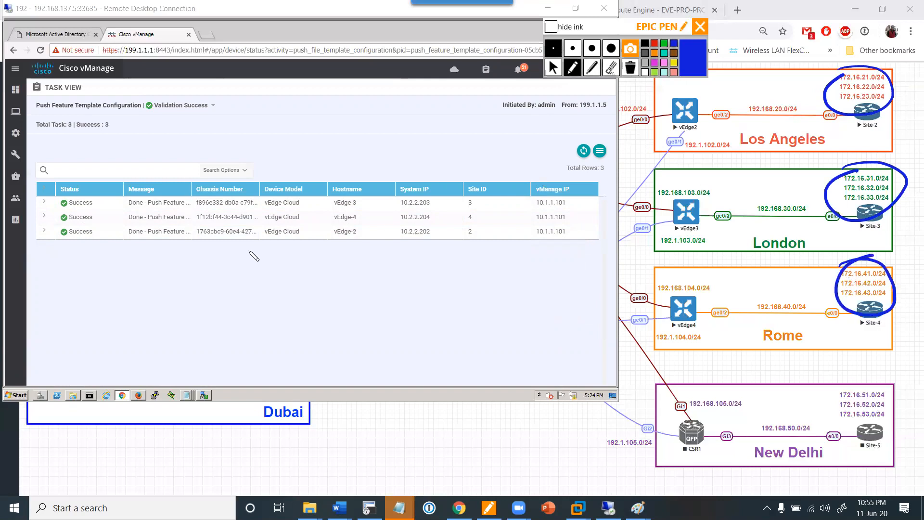
- Handwrite "CORP-NETS → CORP-NETS" with an arrow to an underlined "NORMAL" below the task list, and draw a dividing line beneath
mouse_move(120, 284)
left_mouse_down()
mouse_move(192, 282)
mouse_move(180, 297)
mouse_move(242, 270)
mouse_move(278, 287)
mouse_move(299, 270)
mouse_move(313, 281)
mouse_move(328, 263)
mouse_move(339, 275)
left_mouse_up()
mouse_move(57, 266)
left_mouse_down()
mouse_move(46, 280)
mouse_move(92, 254)
left_mouse_up()
left_click_drag(97, 260, 105, 254)
mouse_move(52, 307)
left_mouse_down()
mouse_move(85, 279)
mouse_move(110, 277)
mouse_move(111, 291)
mouse_move(130, 256)
mouse_move(140, 267)
mouse_move(175, 225)
mouse_move(192, 224)
mouse_move(180, 255)
mouse_move(188, 240)
mouse_move(201, 243)
left_mouse_up()
left_click_drag(231, 306, 312, 311)
left_click_drag(72, 342, 369, 317)
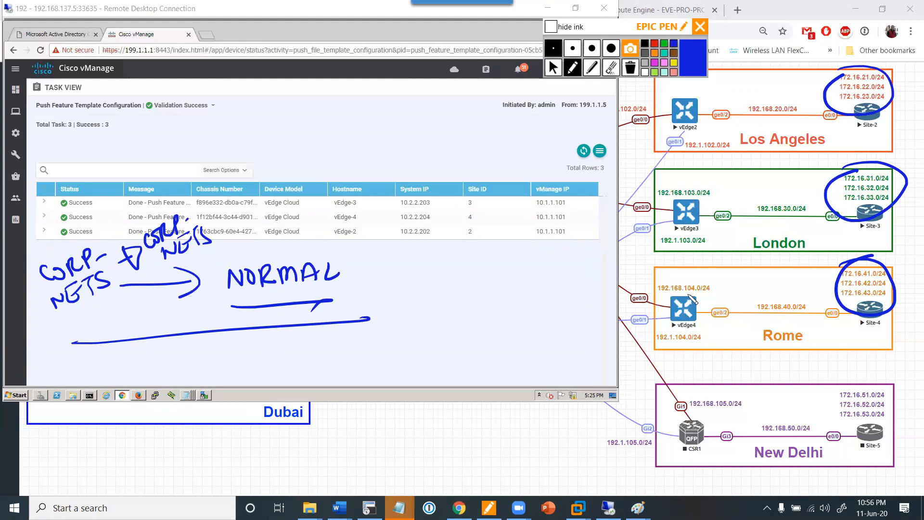
- Handwrite the source network "172.16.0.0/24" below the dividing line
mouse_move(106, 358)
left_mouse_down()
mouse_move(105, 376)
mouse_move(135, 374)
left_mouse_up()
left_click(142, 367)
mouse_move(144, 354)
left_mouse_down()
mouse_move(146, 369)
mouse_move(187, 355)
left_mouse_up()
left_click(164, 362)
left_click(180, 365)
mouse_move(198, 349)
left_mouse_down()
mouse_move(196, 373)
mouse_move(219, 360)
left_mouse_up()
left_click_drag(222, 351, 230, 361)
- Continue the handwritten note after the source network with an arrow to "ANYTHING ELSE" and another arrow to an underlined "NAT"
mouse_move(266, 352)
left_mouse_down()
mouse_move(284, 361)
mouse_move(331, 344)
mouse_move(339, 356)
left_mouse_up()
mouse_move(325, 353)
left_mouse_down()
mouse_move(359, 344)
mouse_move(369, 360)
mouse_move(380, 341)
left_mouse_up()
mouse_move(373, 340)
left_mouse_down()
mouse_move(375, 361)
mouse_move(386, 360)
left_mouse_up()
mouse_move(394, 337)
left_mouse_down()
mouse_move(388, 350)
mouse_move(396, 357)
left_mouse_up()
mouse_move(402, 357)
left_mouse_down()
mouse_move(408, 338)
mouse_move(414, 355)
left_mouse_up()
left_click_drag(423, 336, 423, 342)
mouse_move(448, 328)
left_mouse_down()
mouse_move(446, 339)
mouse_move(466, 342)
left_mouse_up()
mouse_move(472, 325)
left_mouse_down()
mouse_move(481, 343)
mouse_move(535, 327)
left_mouse_up()
mouse_move(529, 318)
left_mouse_down()
mouse_move(528, 332)
mouse_move(541, 327)
left_mouse_up()
mouse_move(557, 328)
left_mouse_down()
mouse_move(559, 314)
mouse_move(567, 327)
left_mouse_up()
left_click_drag(568, 327, 581, 313)
mouse_move(582, 313)
left_mouse_down()
mouse_move(588, 326)
mouse_move(597, 312)
left_mouse_up()
mouse_move(593, 312)
left_mouse_down()
mouse_move(587, 318)
mouse_move(602, 307)
left_mouse_up()
mouse_move(597, 310)
left_mouse_down()
mouse_move(592, 325)
mouse_move(557, 329)
mouse_move(568, 328)
left_mouse_up()
left_click_drag(569, 327, 592, 332)
left_click_drag(548, 349, 607, 342)
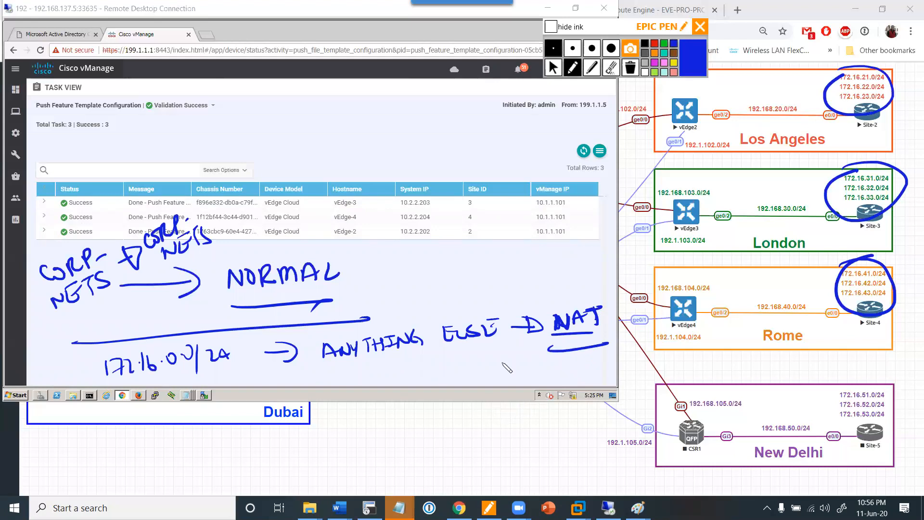
- Clear all the blue ink annotations and start adding a new centralized policy in vManage
left_click(630, 68)
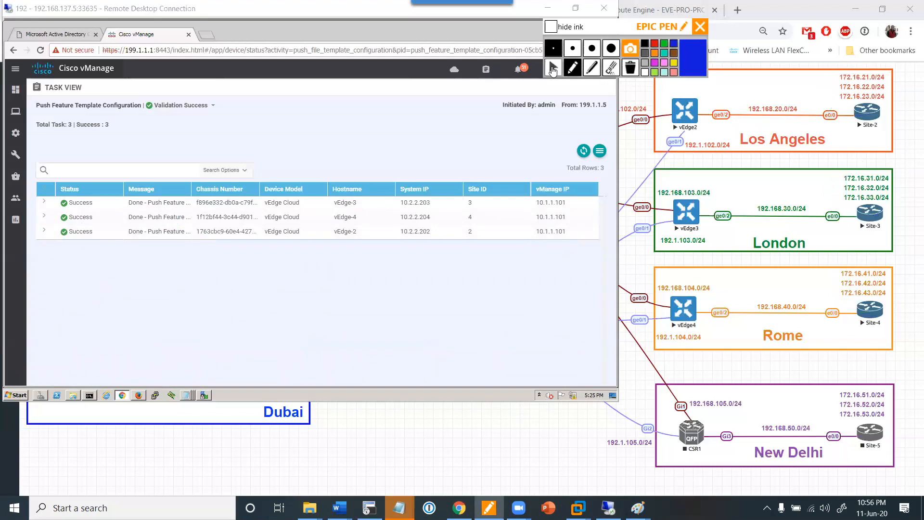
left_click(552, 68)
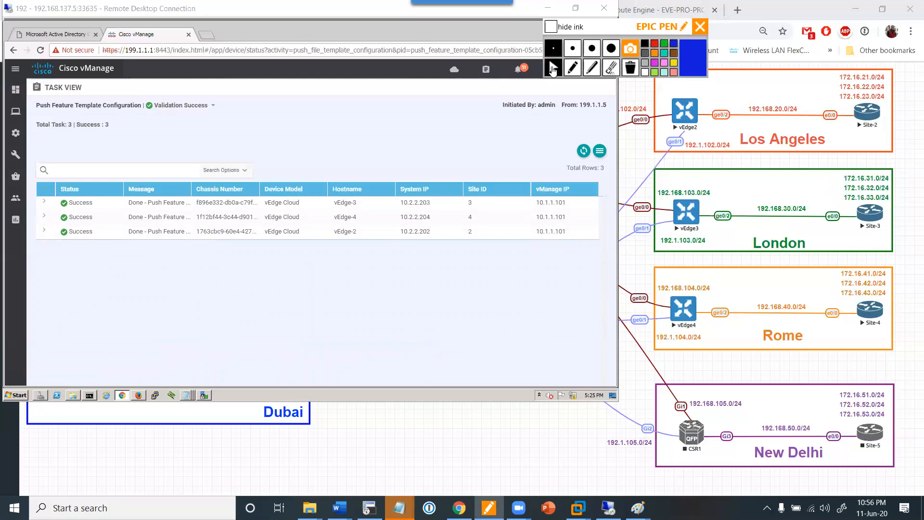
left_click(16, 136)
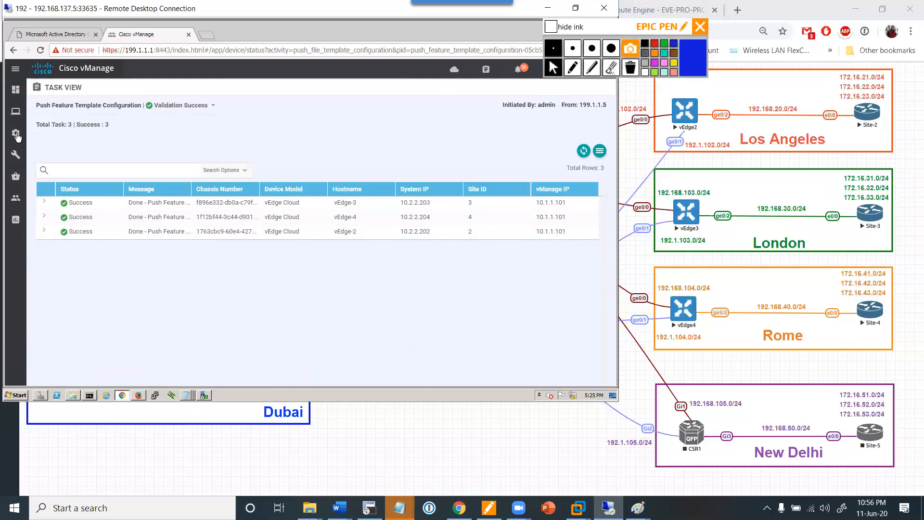
mouse_move(21, 135)
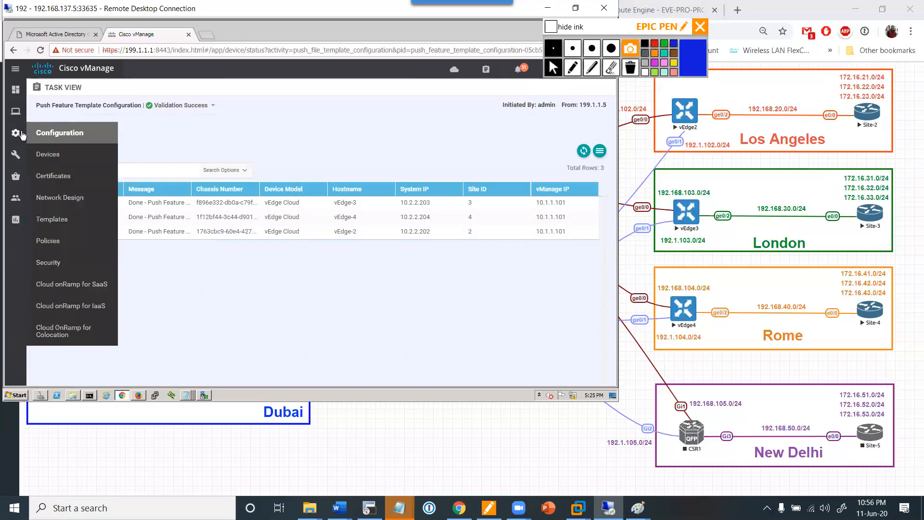
left_click(54, 242)
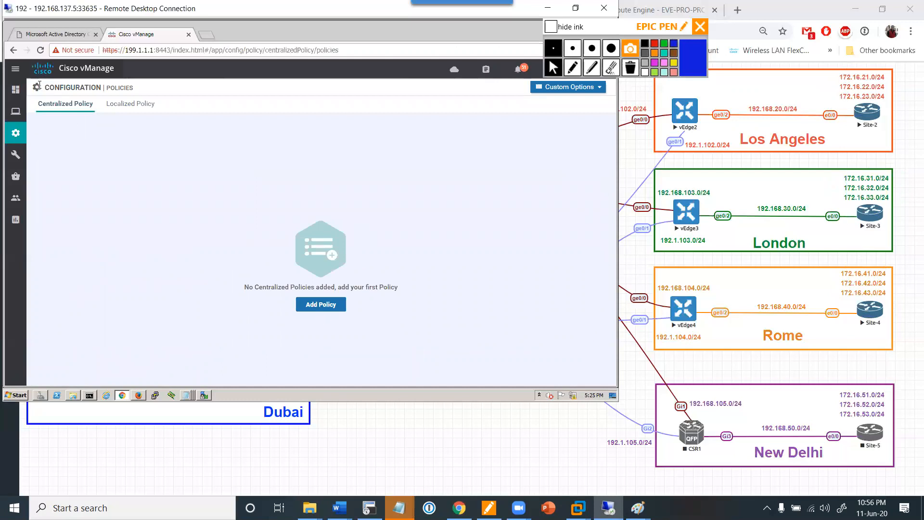
left_click(322, 305)
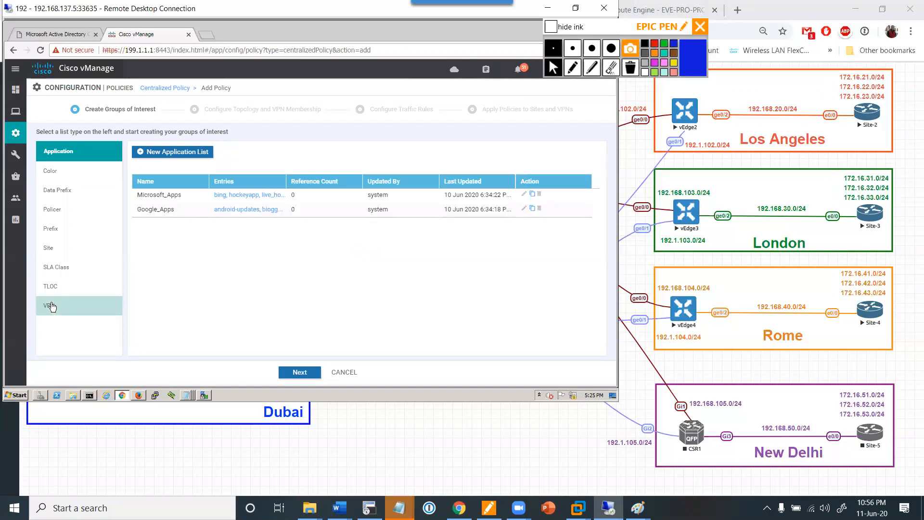
- Create a VPN list named VPN1 containing VPN 1 in the policy's groups of interest
left_click(51, 306)
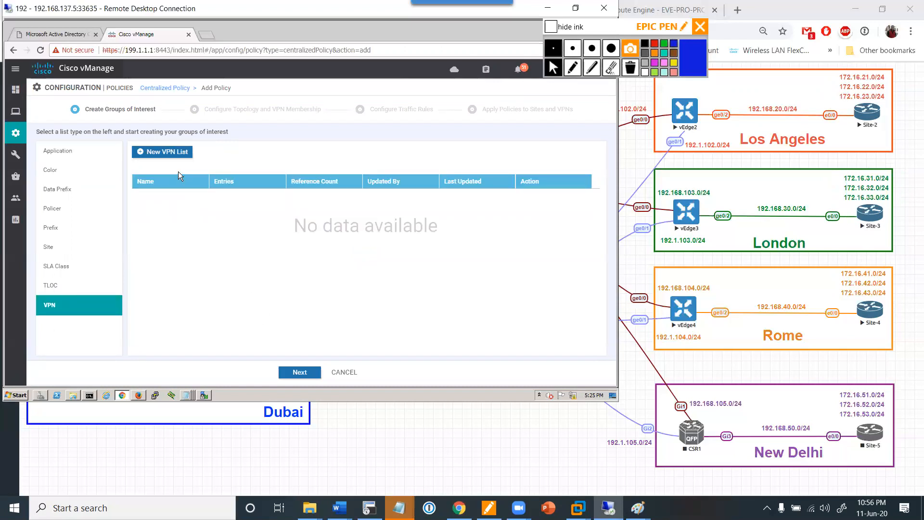
left_click(166, 152)
left_click(204, 190)
type("V")
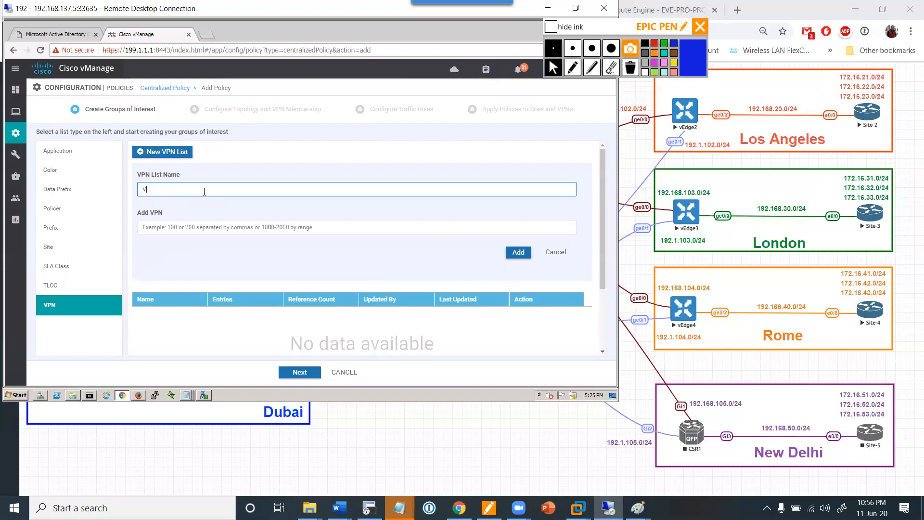
type("PN1")
key("Tab")
type("1")
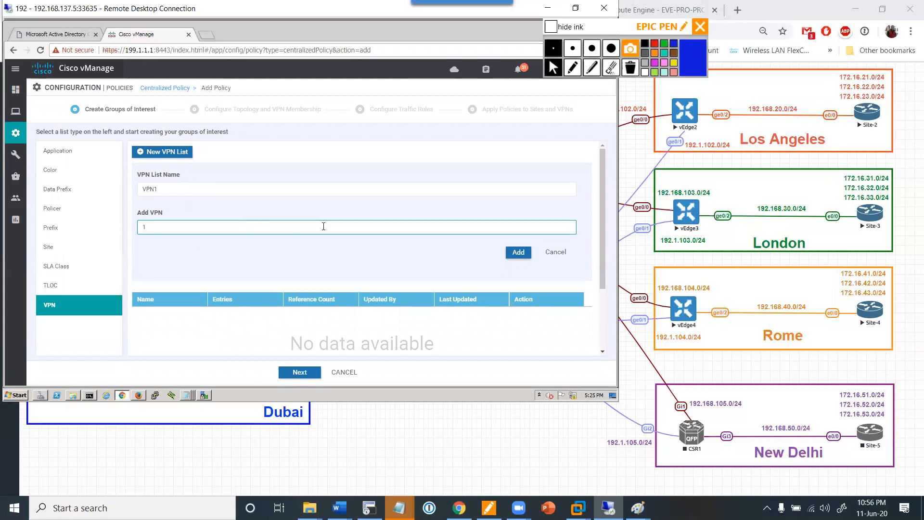
left_click(512, 256)
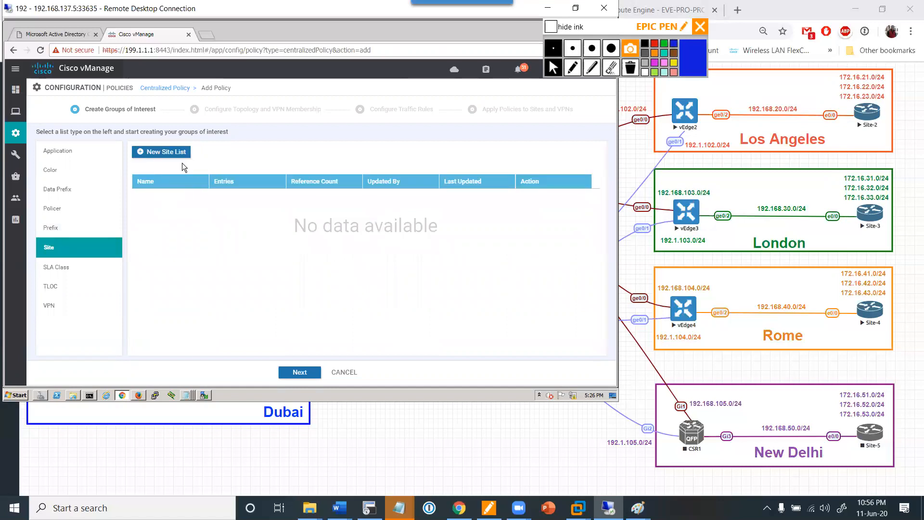
- Create a site list named LA containing site 2
left_click(172, 153)
left_click(175, 189)
type("LA")
key("Tab")
type("2")
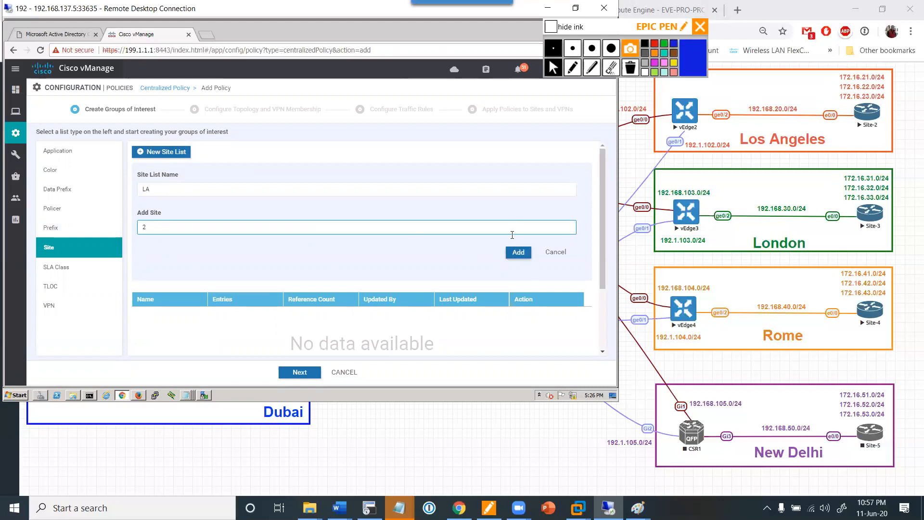
left_click(518, 254)
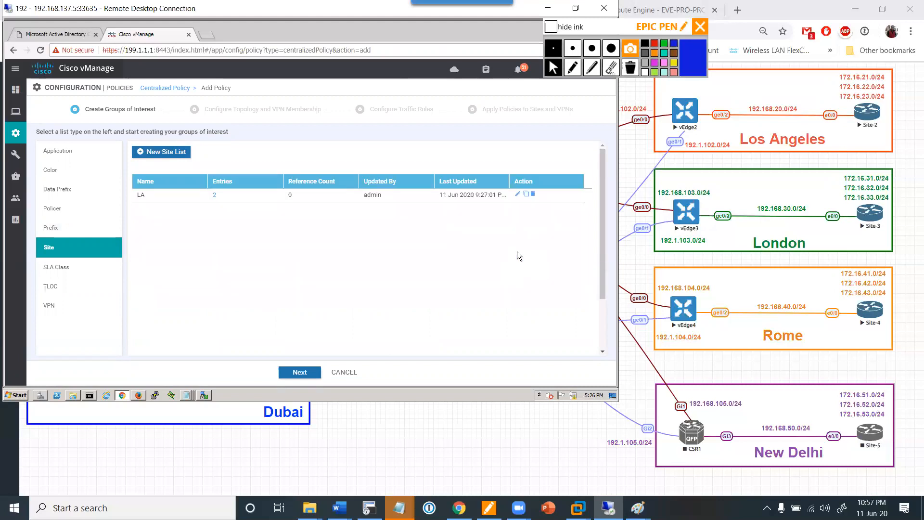
- Create a site list named London containing site 3
left_click(161, 152)
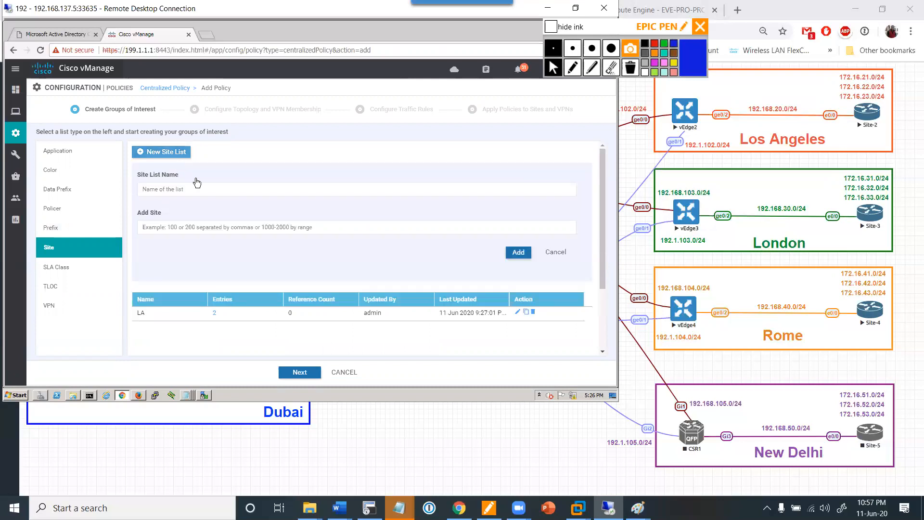
left_click(194, 194)
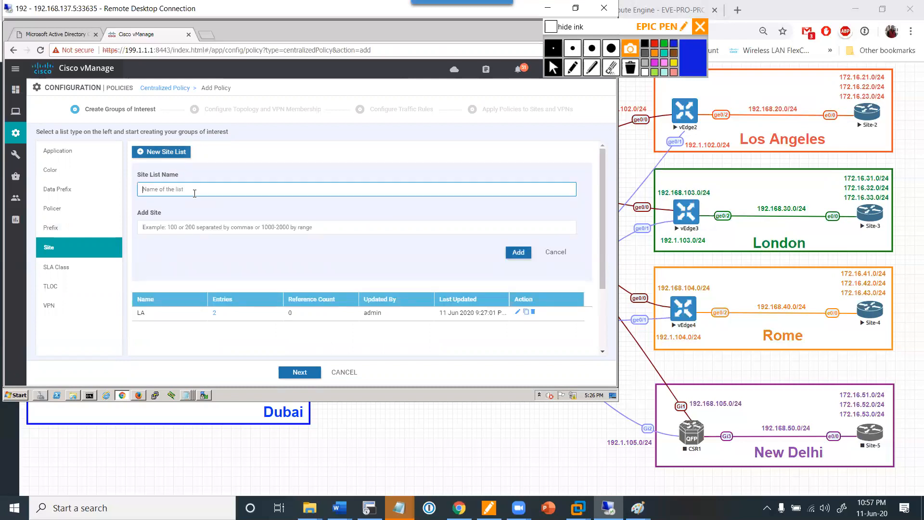
type("London")
key("Tab")
type("3")
left_click(519, 252)
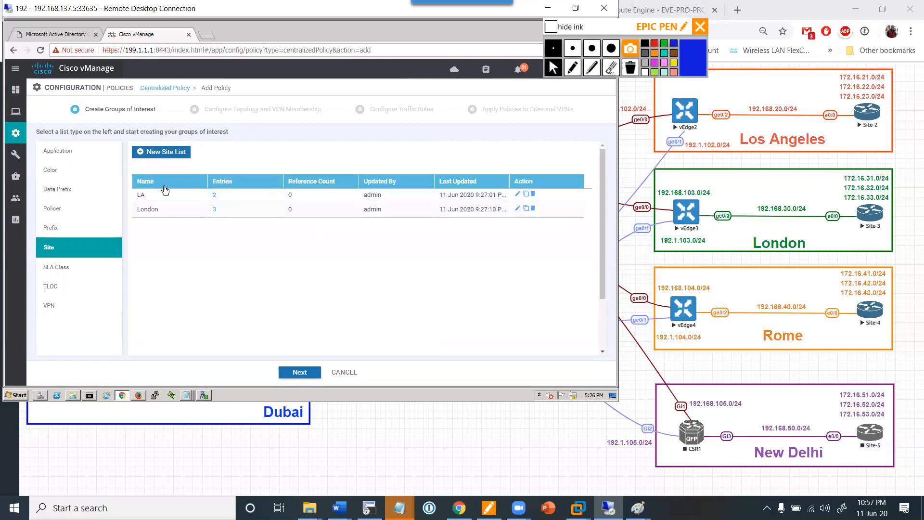
- Create a site list named Rome containing site 4
left_click(155, 160)
left_click(174, 190)
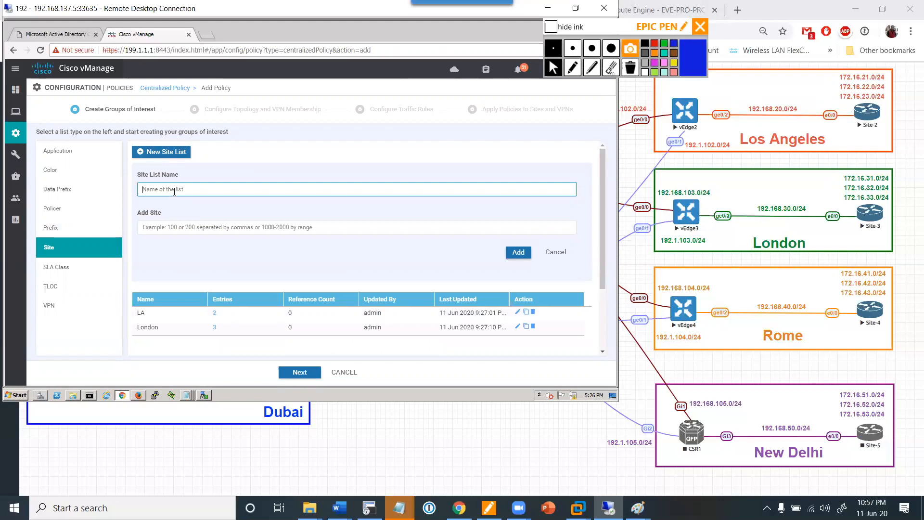
type("Rome")
key("Tab")
type("4")
left_click(523, 253)
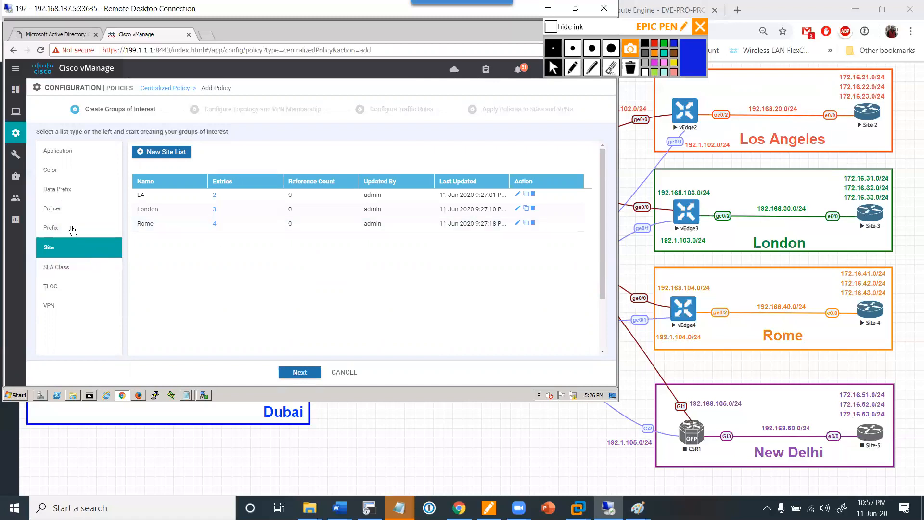
- Create an IPv4 data prefix list named CORP-NETS with the prefix 172.16.0.0/16
left_click(58, 191)
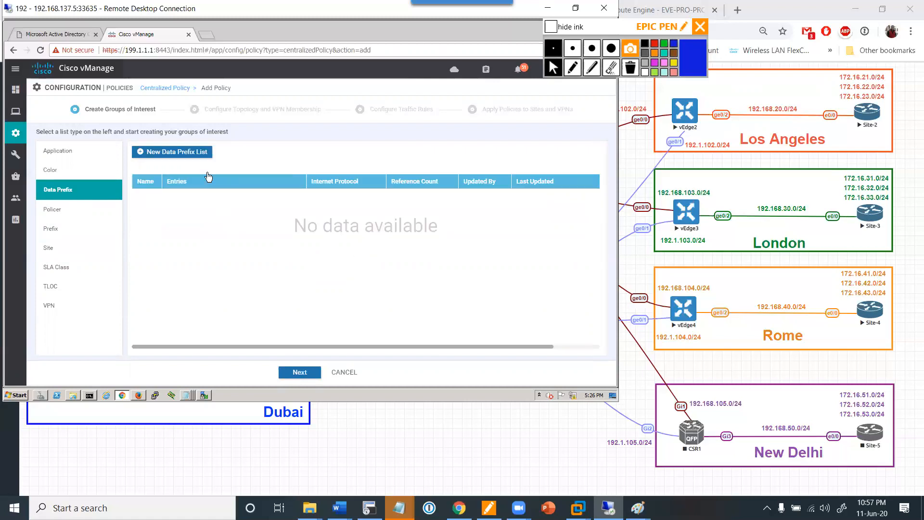
left_click(185, 152)
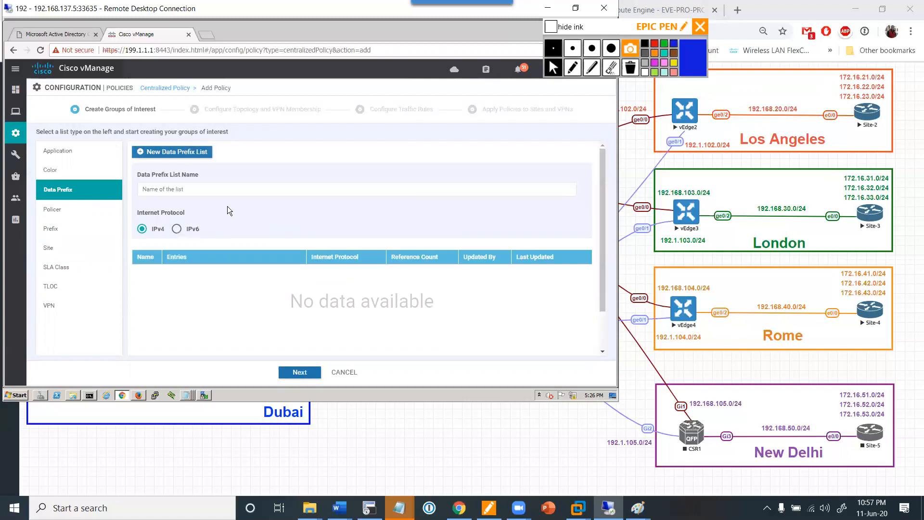
left_click(177, 194)
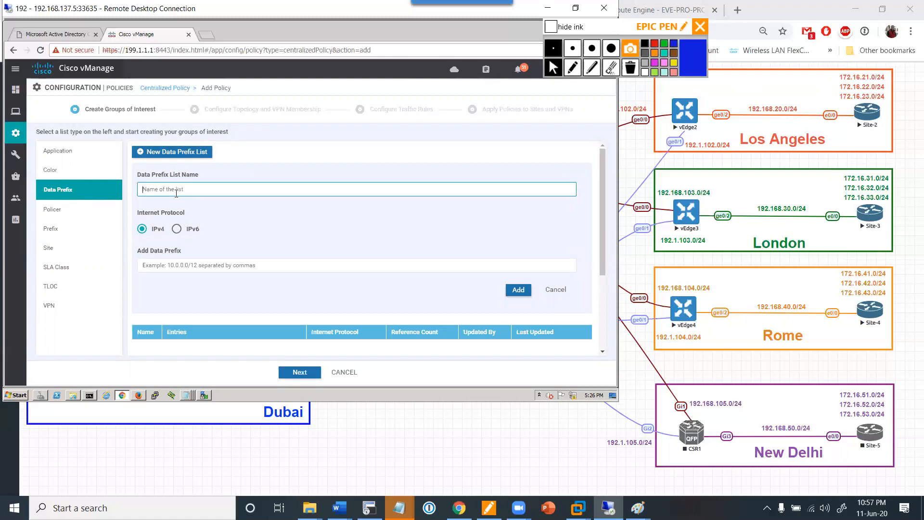
type("CORP-NETS")
key("Tab")
key("Tab")
type("172")
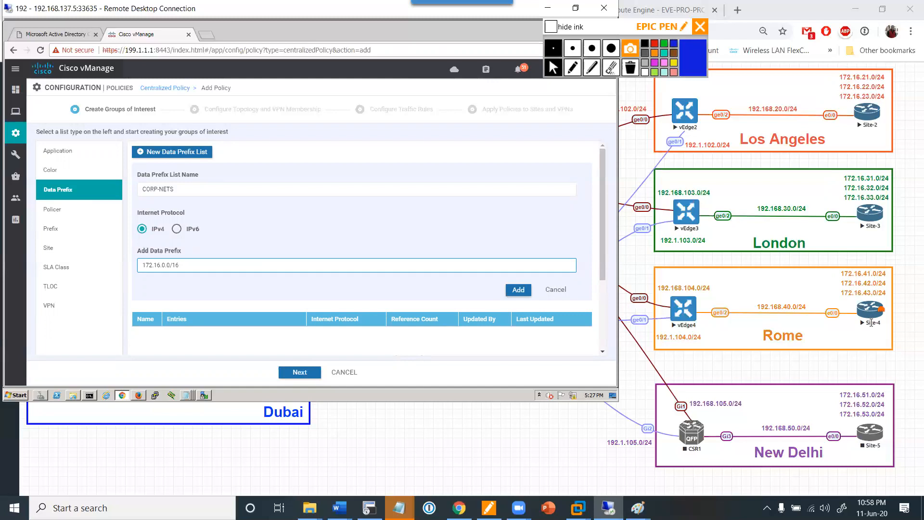
left_click(518, 290)
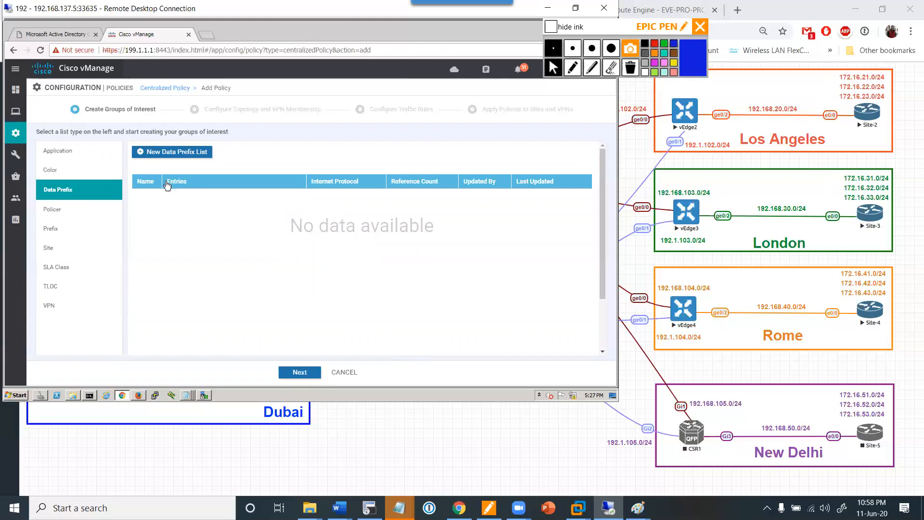
- Add another IPv4 data prefix list named COPR-NETS with prefix 172.16.0.0/16 and widen the Name column to read the full list names
left_click(181, 152)
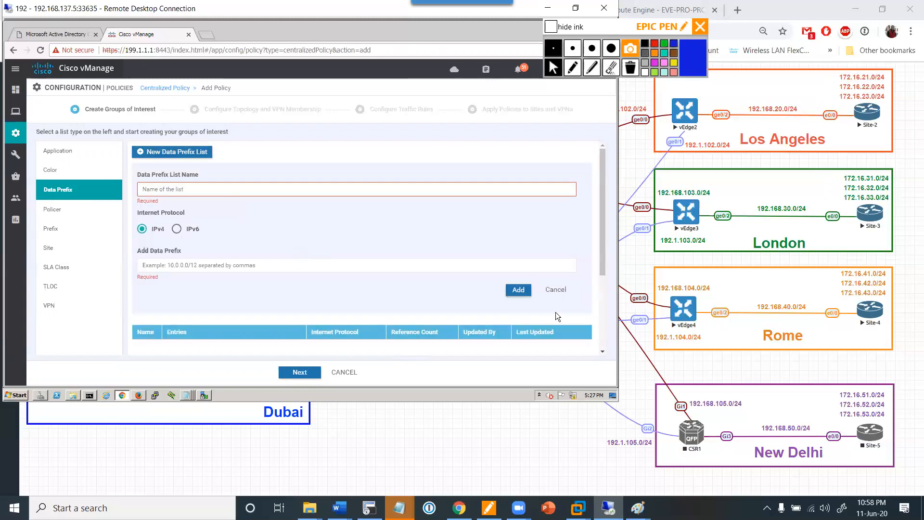
left_click(556, 290)
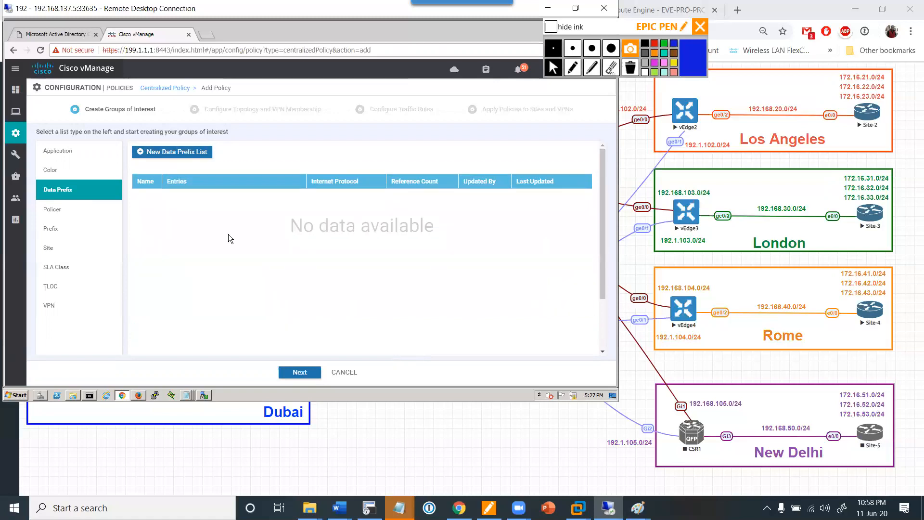
left_click(189, 155)
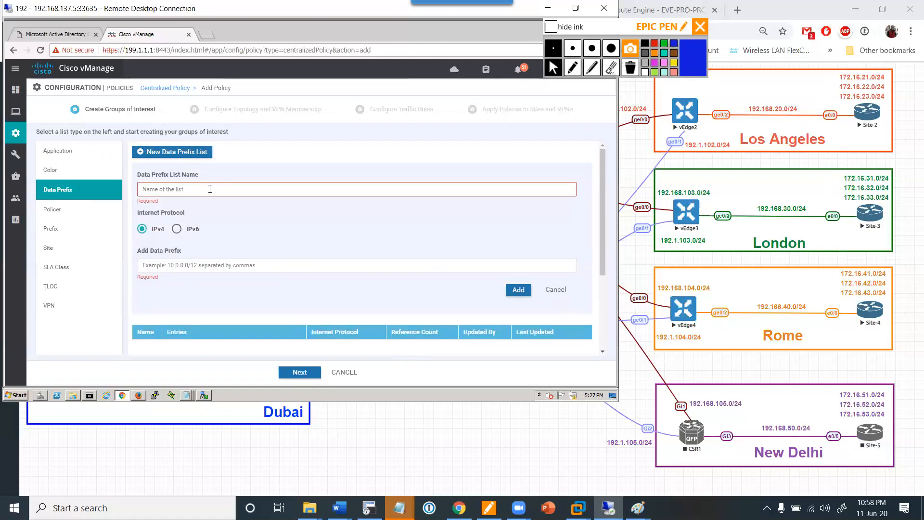
type("COPR-NETS")
key("Tab")
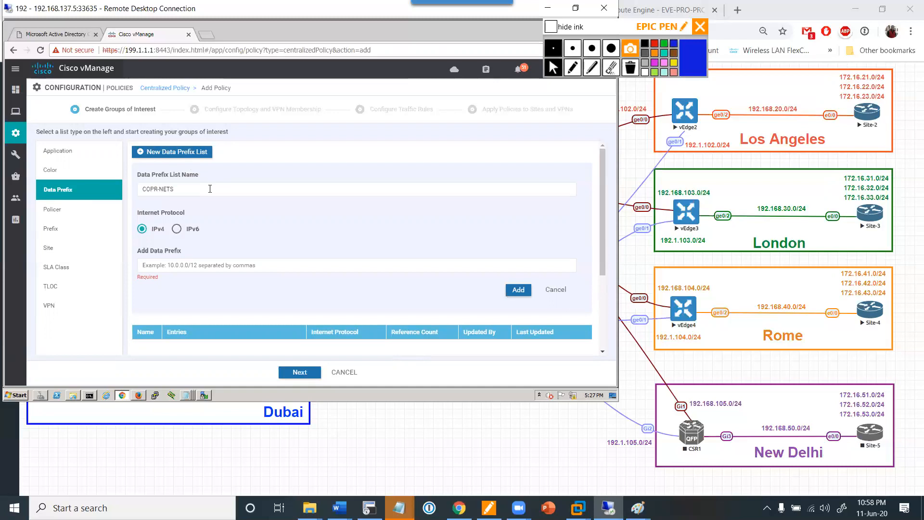
type("172.16.0.0/16")
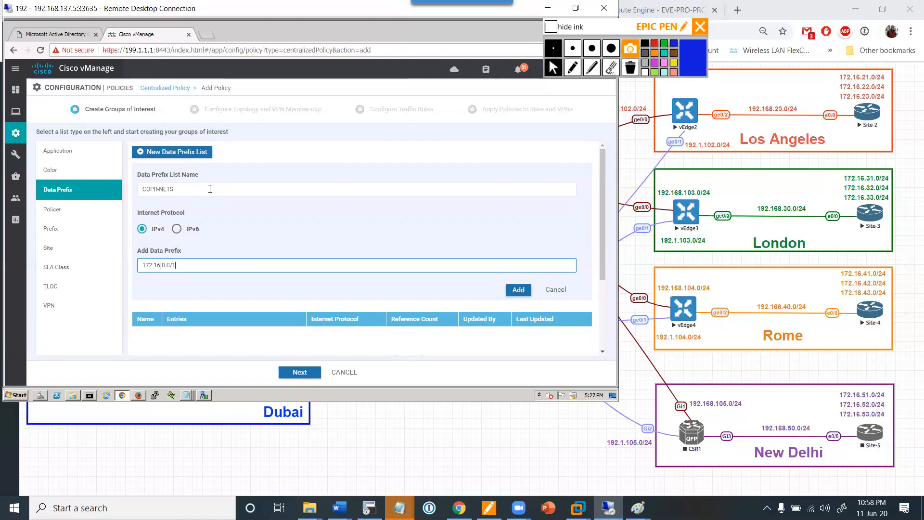
left_click(510, 290)
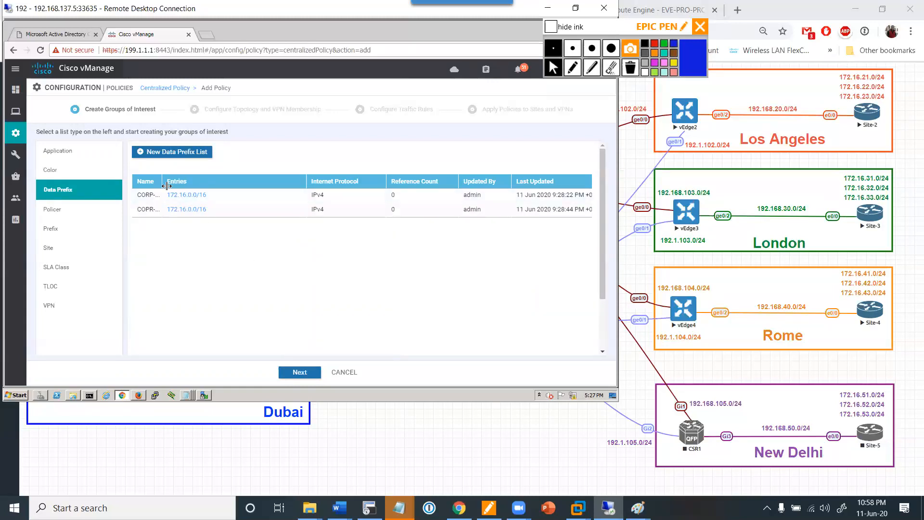
left_click_drag(161, 181, 214, 181)
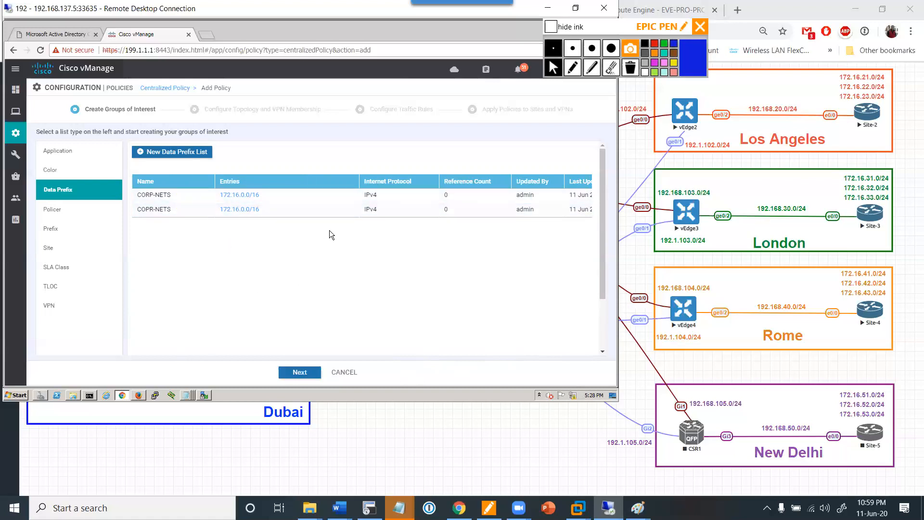
- Restart the centralized policy wizard and delete the misspelled COPR-NETS data prefix list
left_click(344, 373)
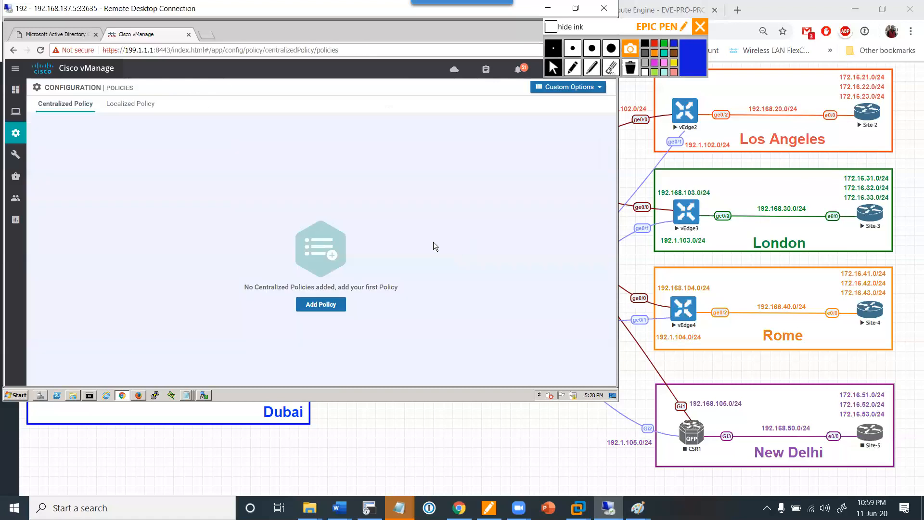
left_click(322, 305)
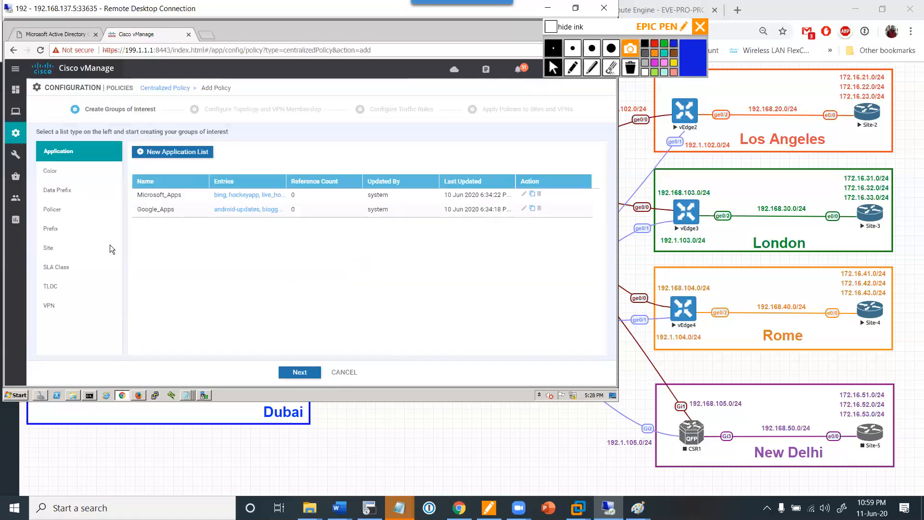
left_click(58, 192)
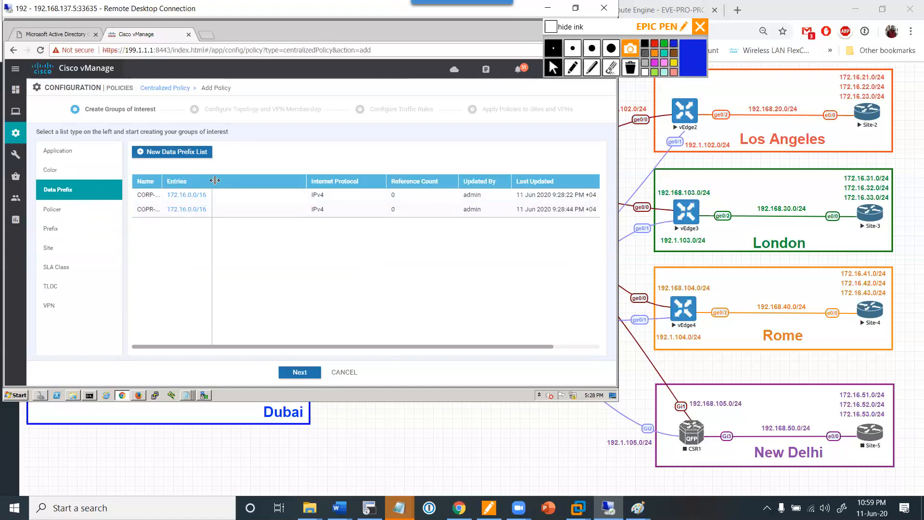
left_click(552, 345)
left_click_drag(426, 345, 608, 335)
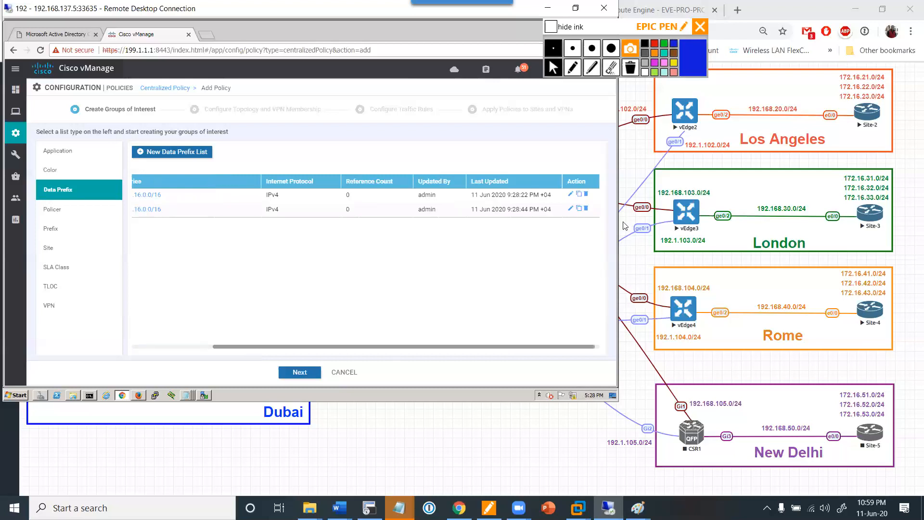
left_click(586, 210)
left_click(333, 248)
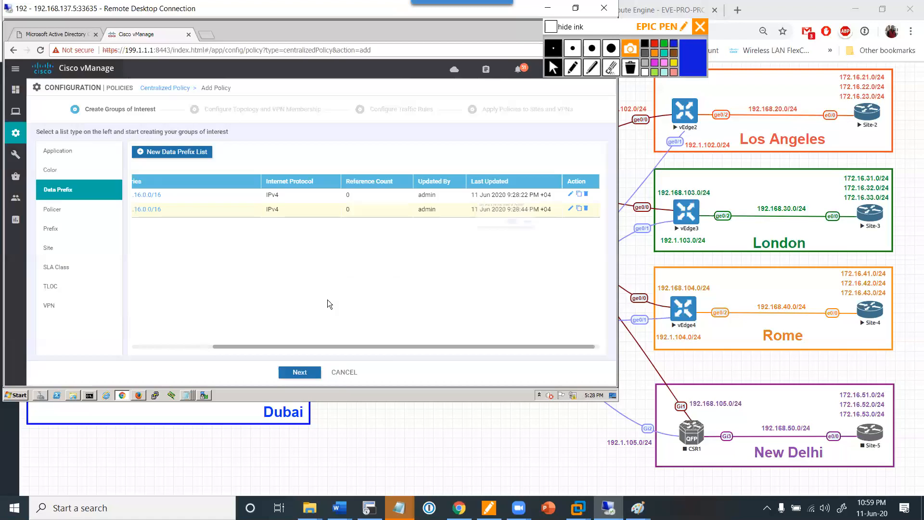
left_click(186, 347)
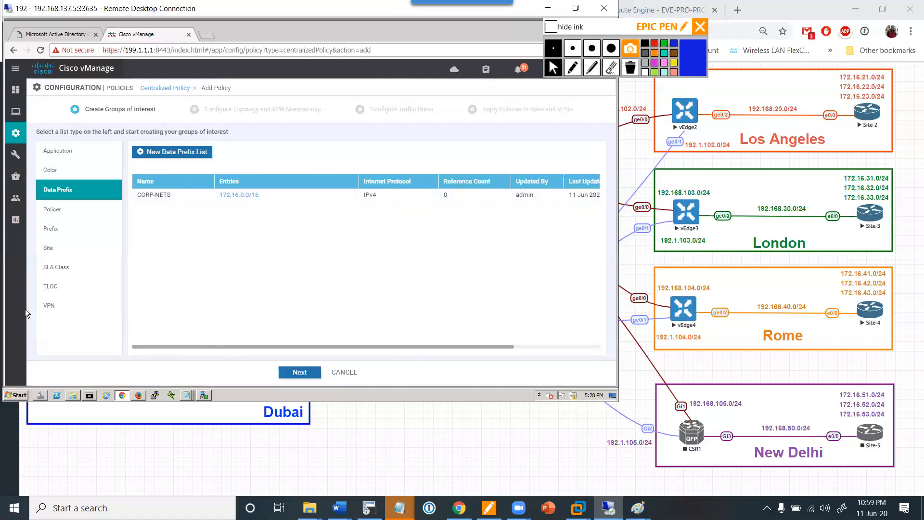
- Review the VPN and site lists, and advance the policy wizard to the Traffic Data rules, leaving the topology empty
left_click(59, 311)
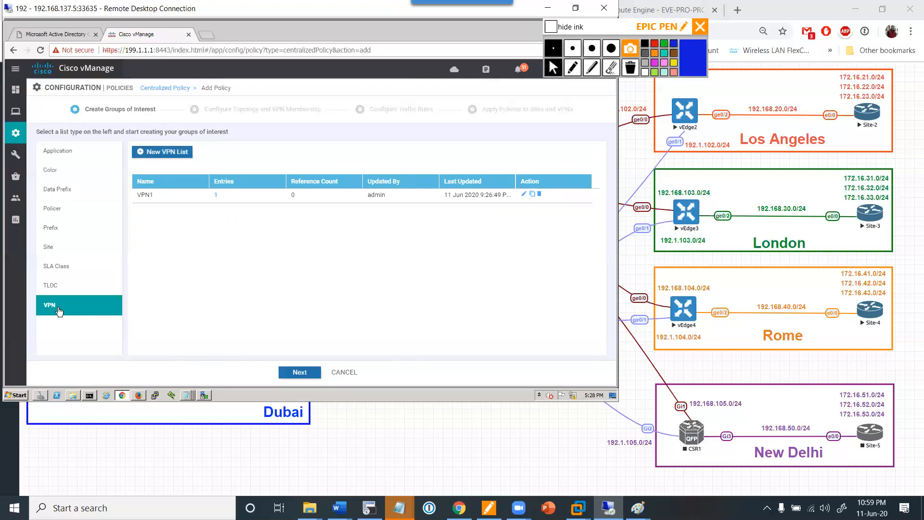
left_click(57, 248)
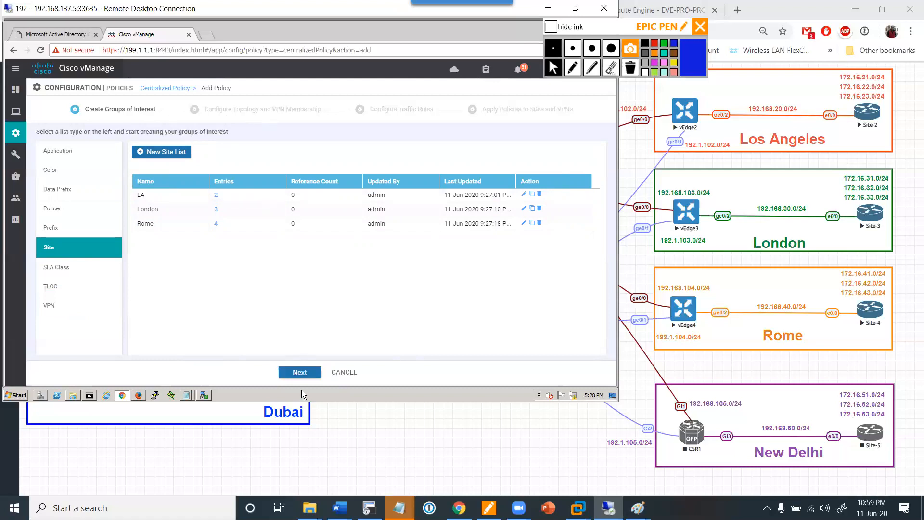
left_click(303, 373)
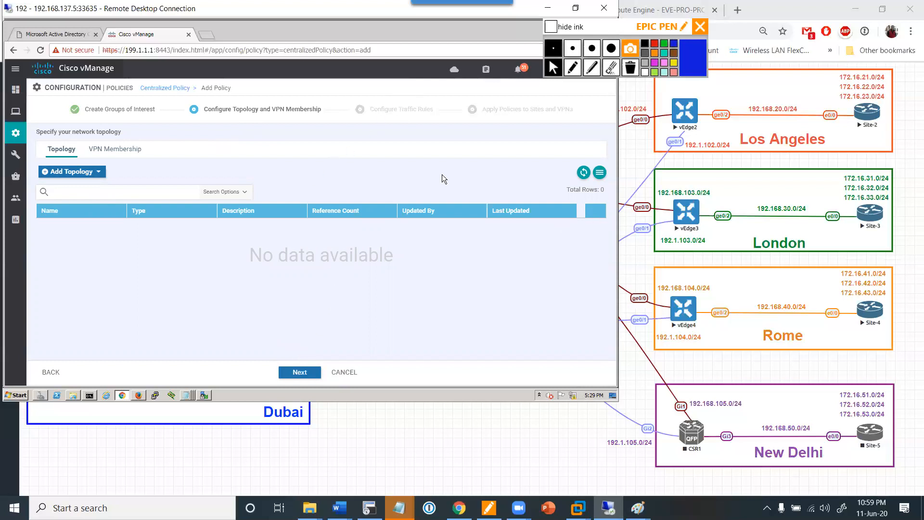
left_click(308, 375)
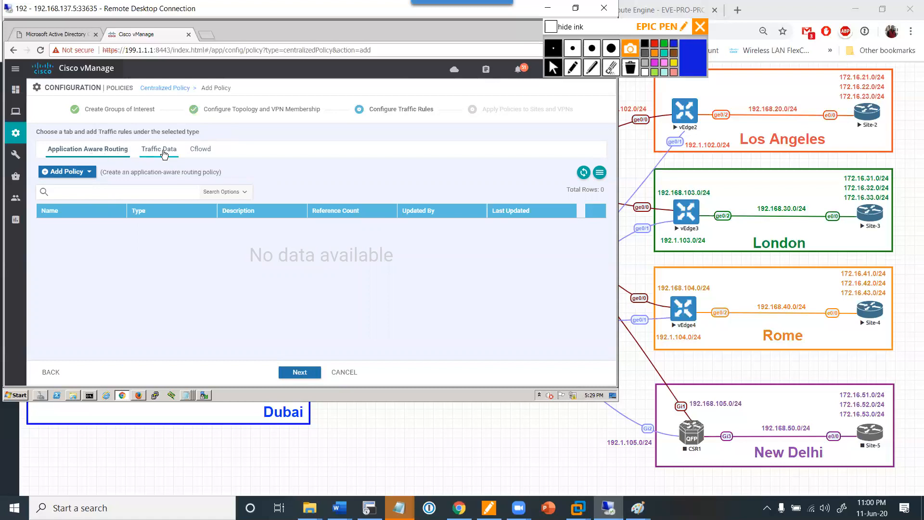
left_click(164, 154)
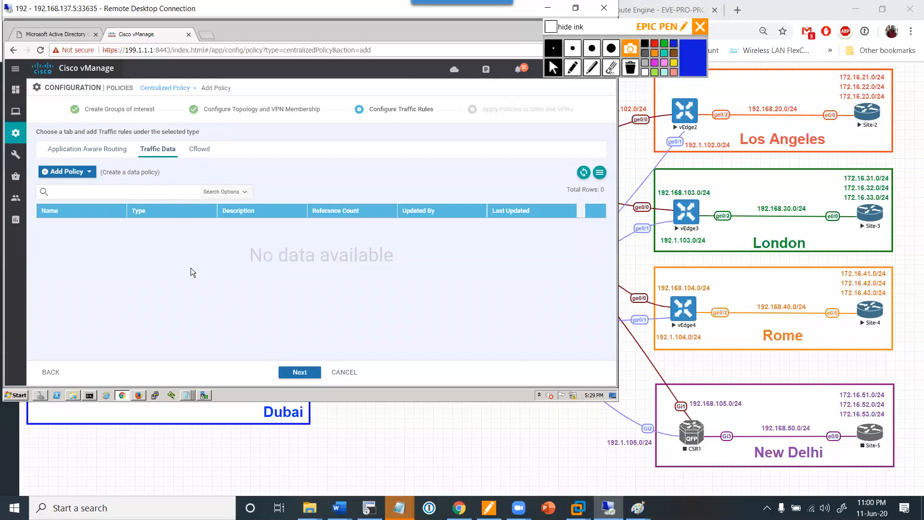
- Create a new data policy with NAT-POLICY as both its name and description
left_click(88, 171)
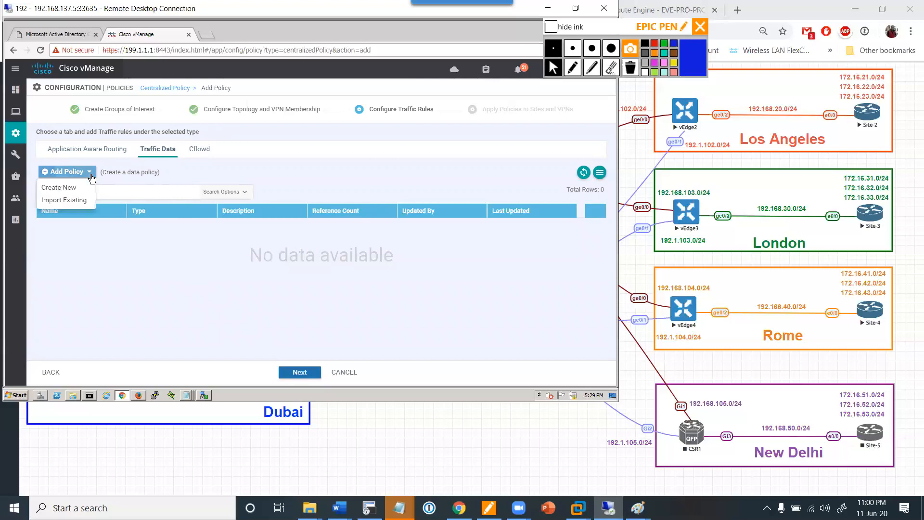
left_click(76, 191)
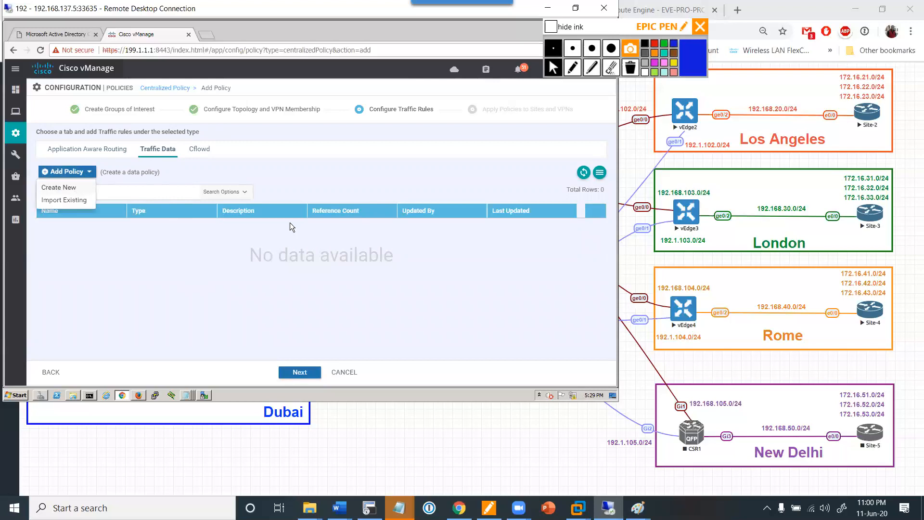
left_click(157, 114)
type("NAT-POLICY")
key("ctrl+a")
key("ctrl+c")
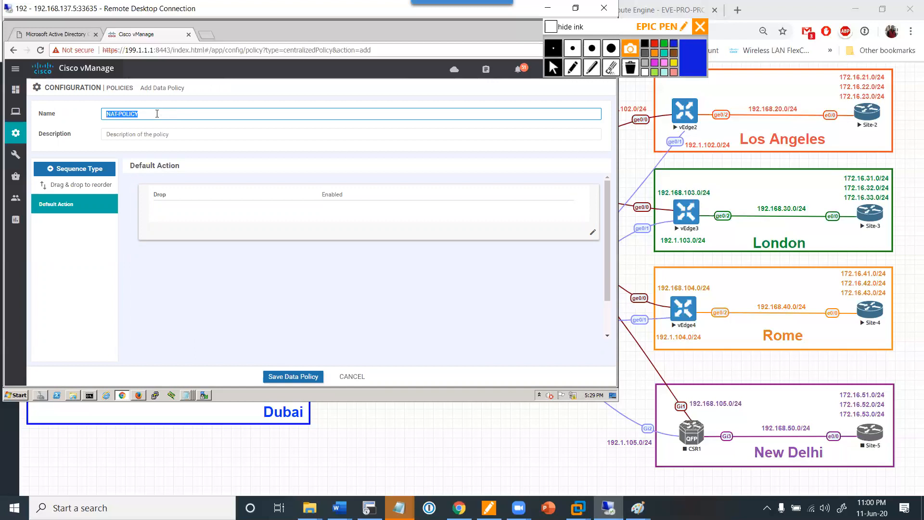
key("Tab")
key("ctrl+v")
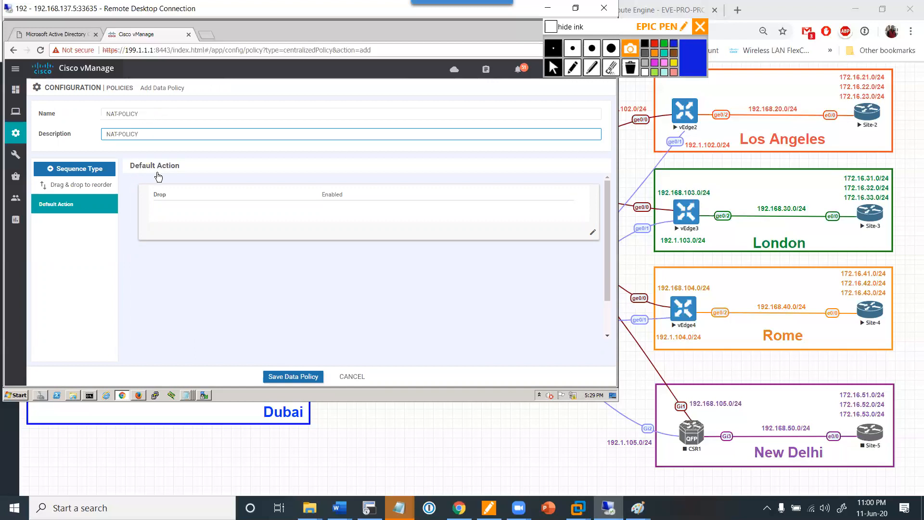
- Add a Custom sequence to NAT-POLICY with a new sequence rule, and browse the available match conditions as far as the data prefix ones
left_click(82, 171)
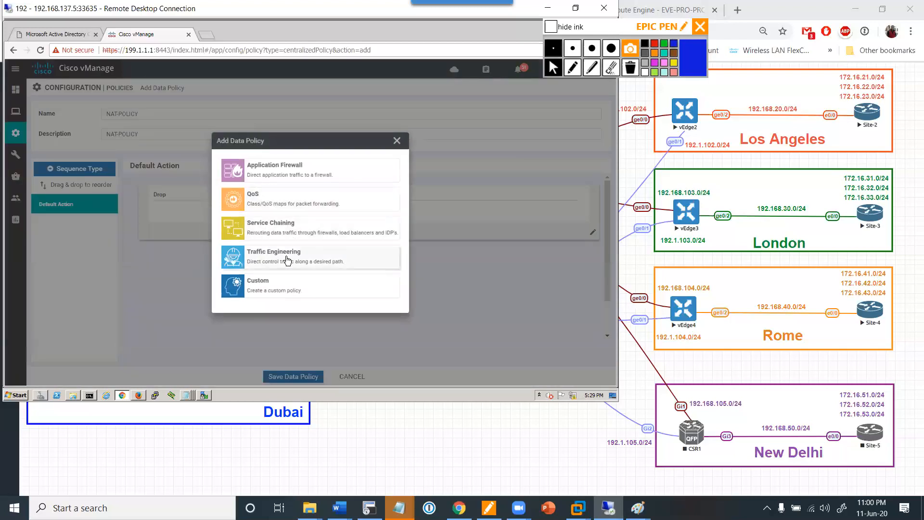
left_click(268, 286)
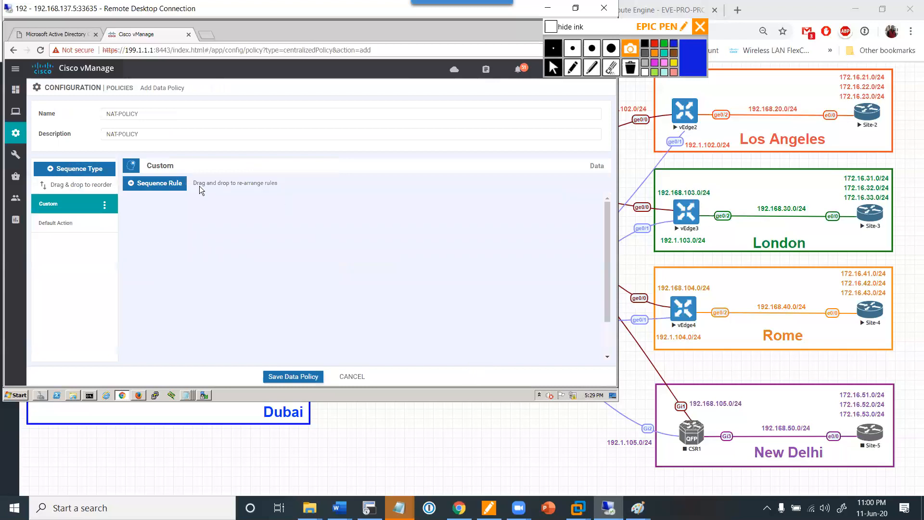
left_click(174, 184)
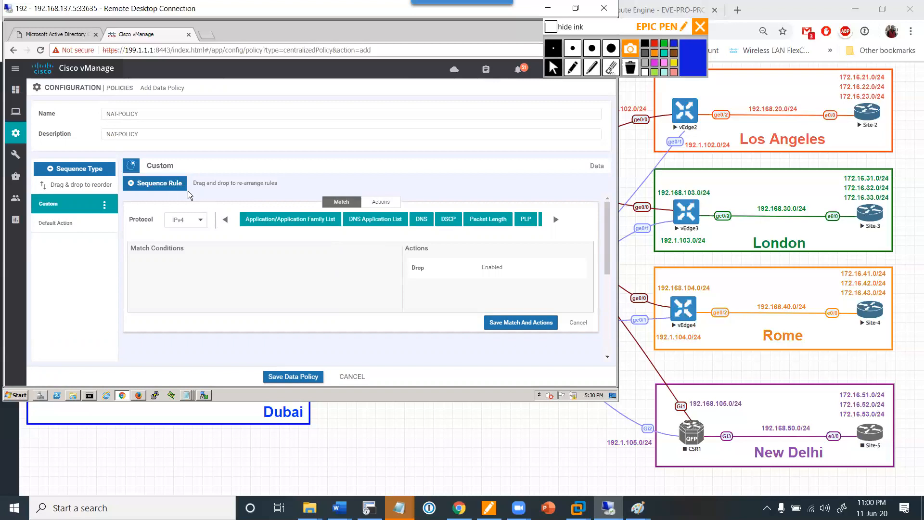
left_click(556, 220)
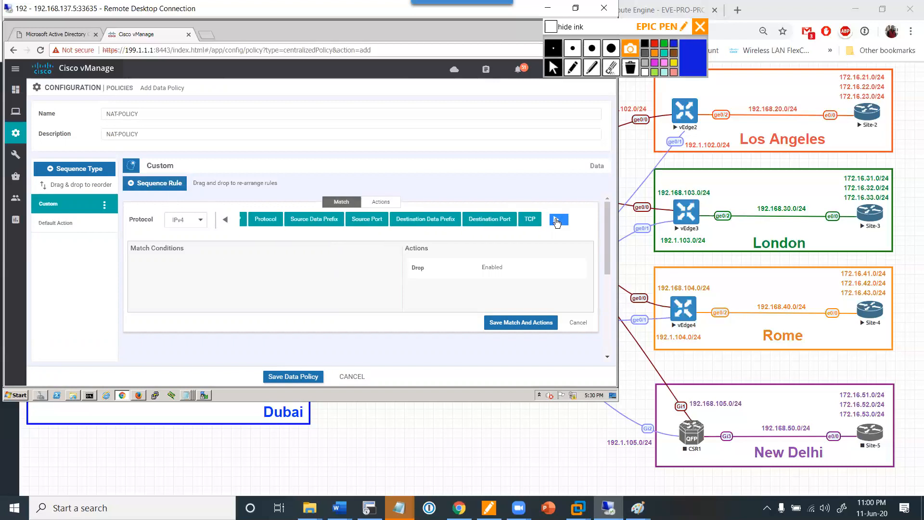
left_click(231, 221)
left_click(231, 222)
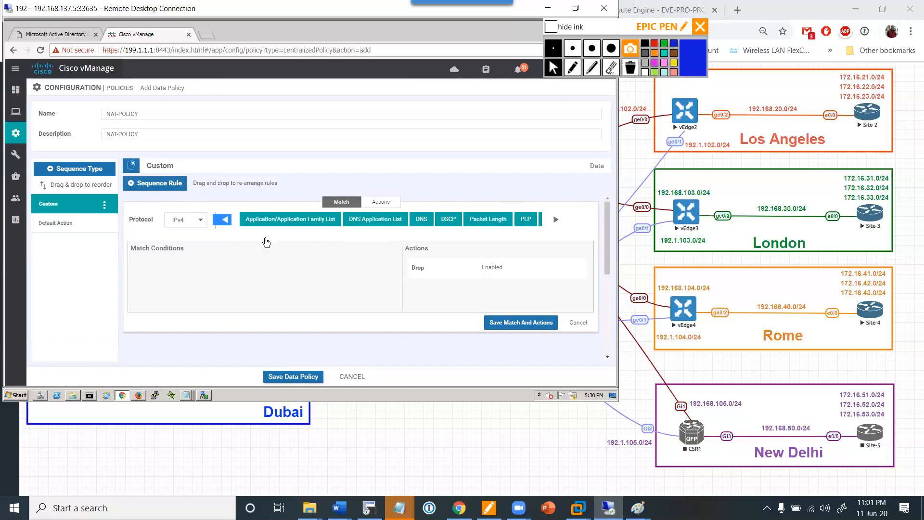
left_click(556, 221)
left_click(557, 221)
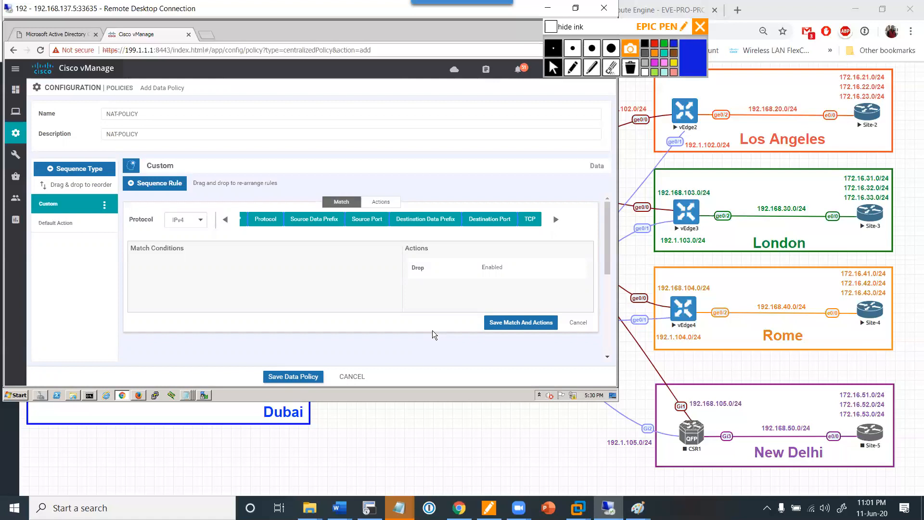
- Handwrite the screen note "172.16.0.0/16 → 172.16.0.0/16 NO NAT" with Epic Pen and clear the ink
left_click(572, 68)
mouse_move(208, 127)
left_mouse_down()
mouse_move(272, 124)
mouse_move(296, 103)
mouse_move(312, 118)
mouse_move(374, 112)
mouse_move(364, 119)
left_mouse_up()
left_click_drag(406, 99, 405, 114)
mouse_move(406, 100)
left_mouse_down()
mouse_move(422, 112)
mouse_move(451, 112)
mouse_move(463, 98)
mouse_move(474, 112)
mouse_move(484, 96)
mouse_move(510, 89)
mouse_move(527, 103)
mouse_move(540, 96)
left_mouse_up()
mouse_move(440, 154)
left_mouse_down()
mouse_move(462, 140)
mouse_move(464, 159)
left_mouse_up()
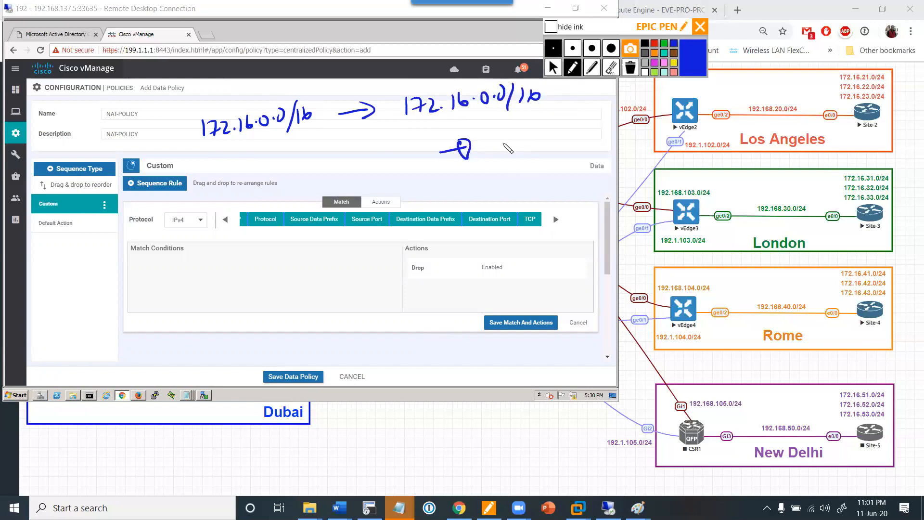
left_click_drag(496, 135, 587, 107)
left_click_drag(525, 147, 552, 138)
left_click_drag(519, 156, 552, 145)
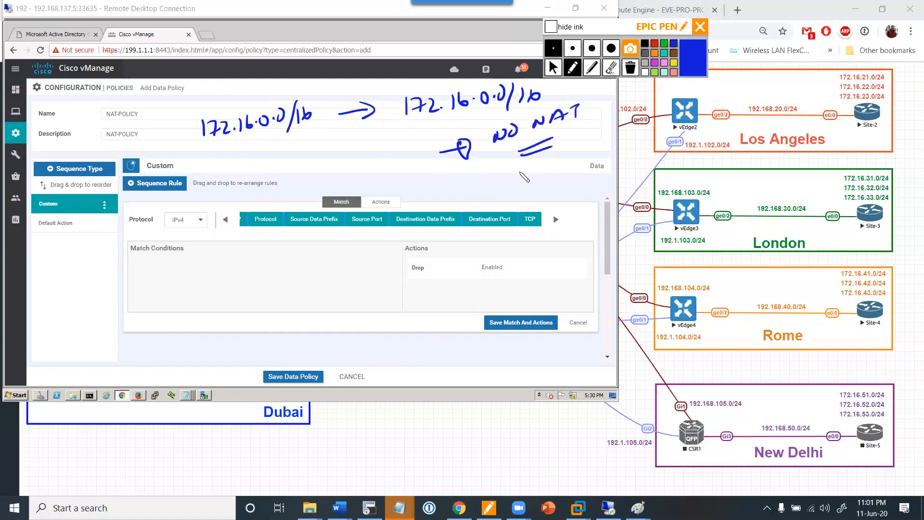
left_click(630, 67)
left_click(553, 68)
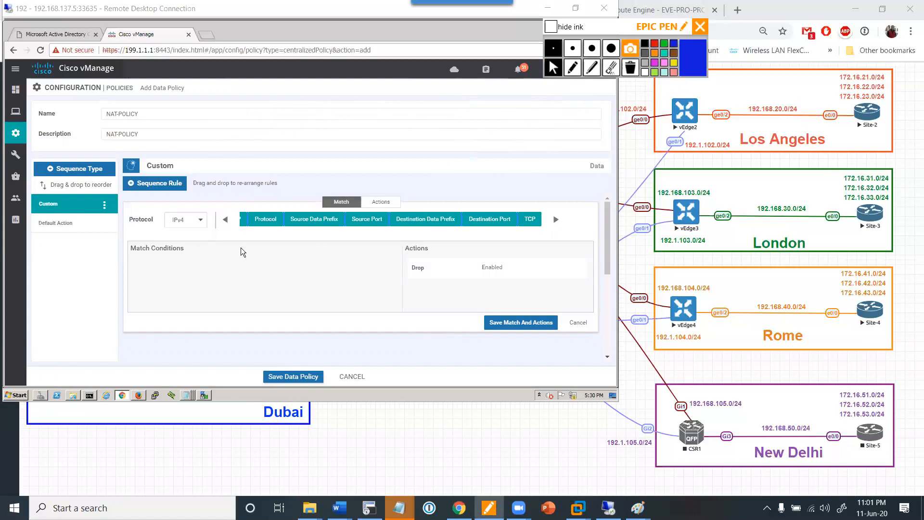
- Add source and destination data prefix match conditions to the rule, selecting the CORP-NETS list for both
left_click(327, 219)
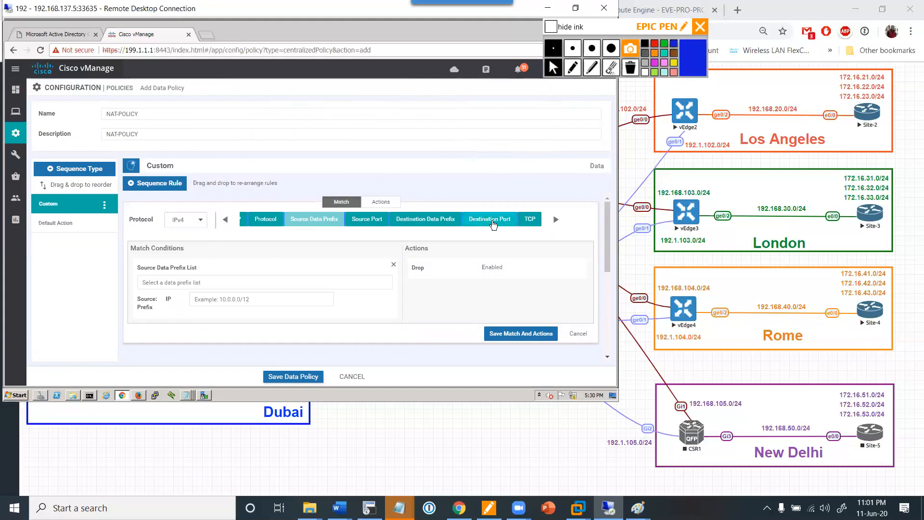
left_click(439, 223)
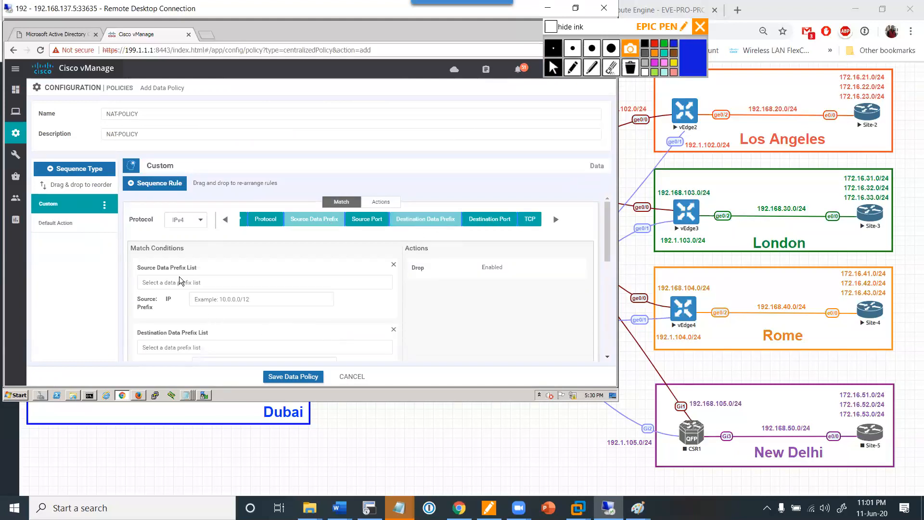
left_click(197, 284)
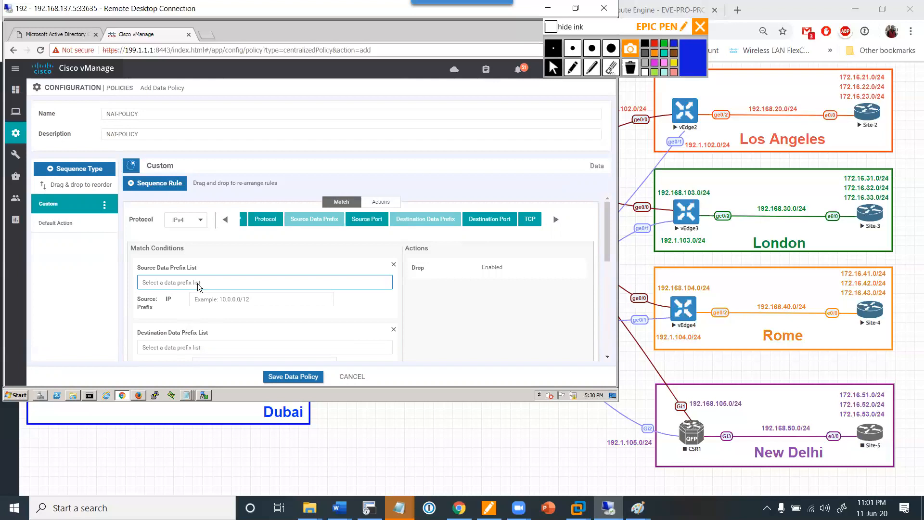
left_click(168, 317)
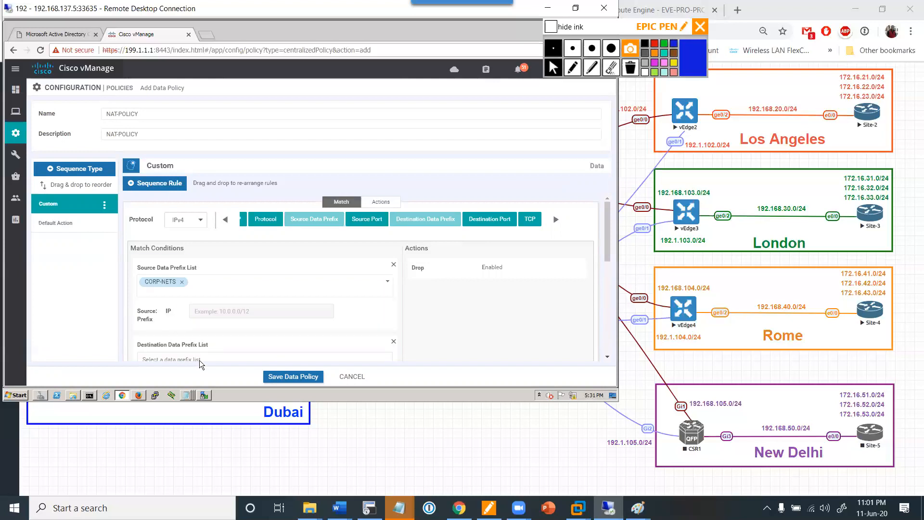
triple_click(199, 360)
scroll(353, 328, "down", 1)
scroll(353, 332, "down", 2)
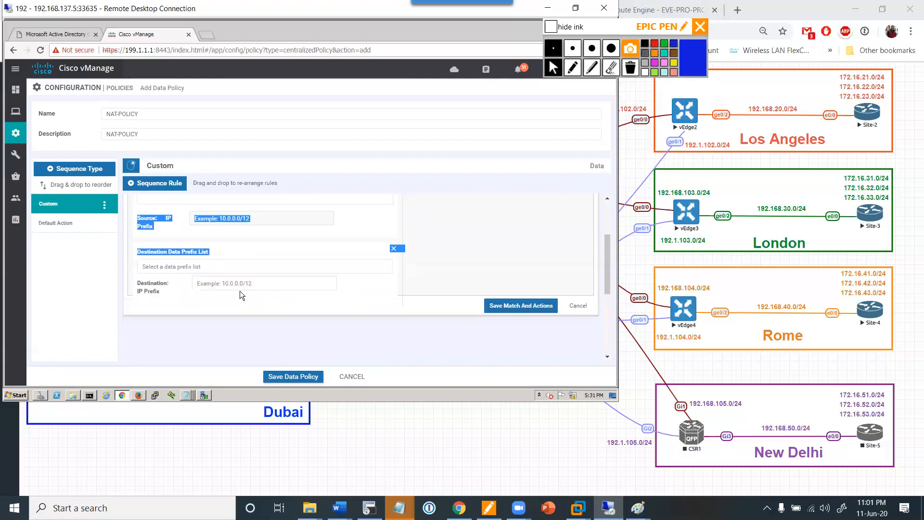
left_click(187, 266)
left_click(167, 302)
scroll(357, 247, "up", 2)
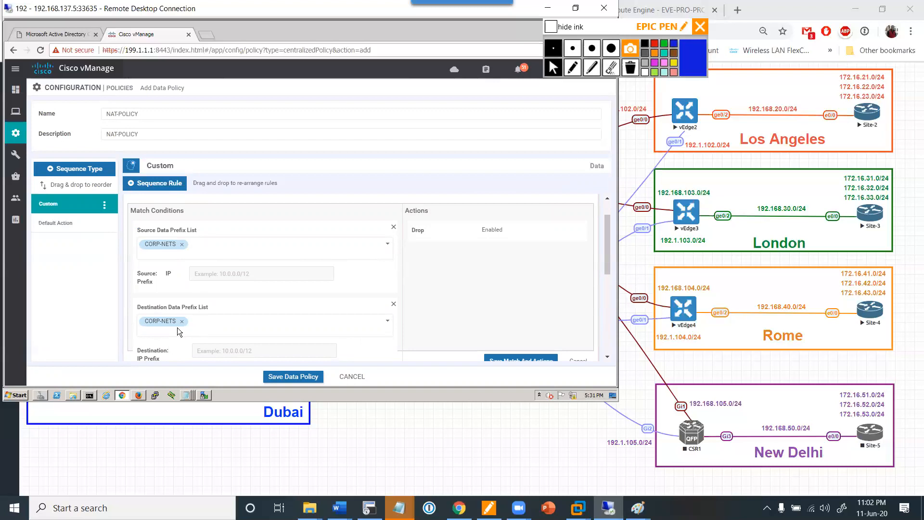
- Set the rule's action to Accept, save its match and actions, and expand the saved rule
scroll(340, 261, "up", 2)
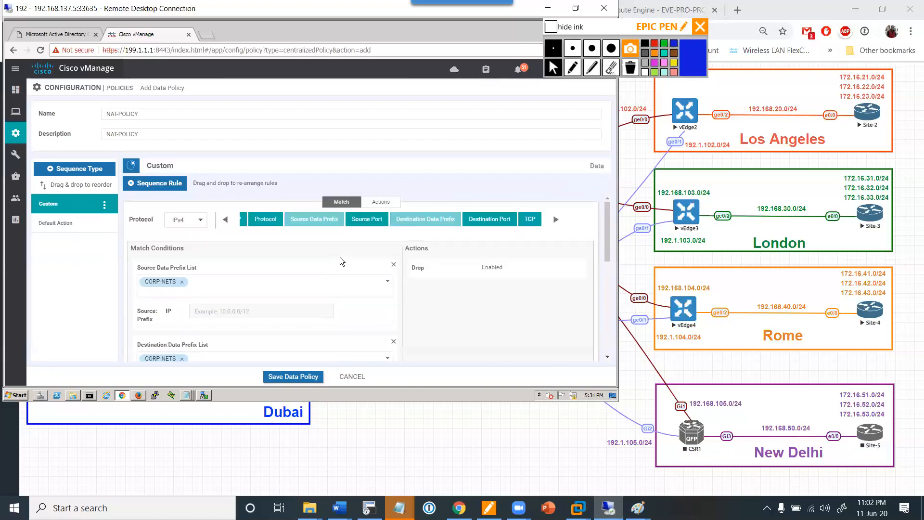
left_click(376, 208)
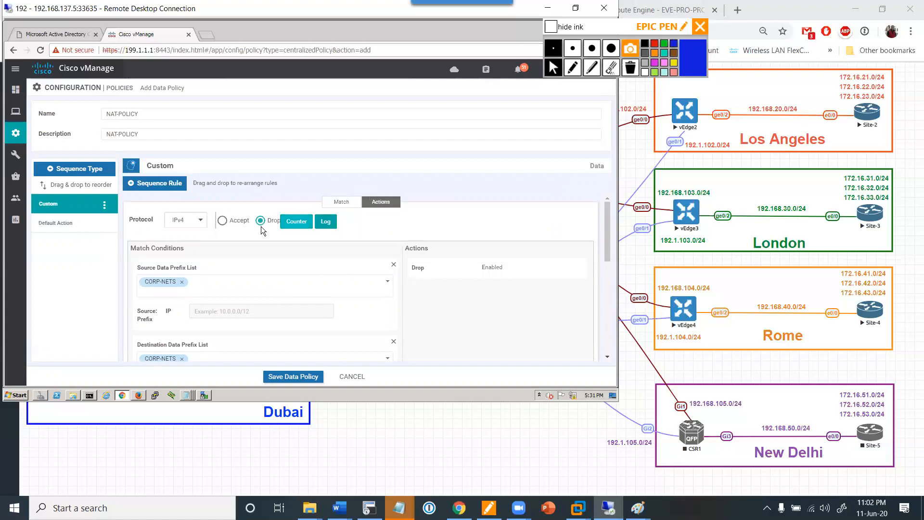
left_click(222, 221)
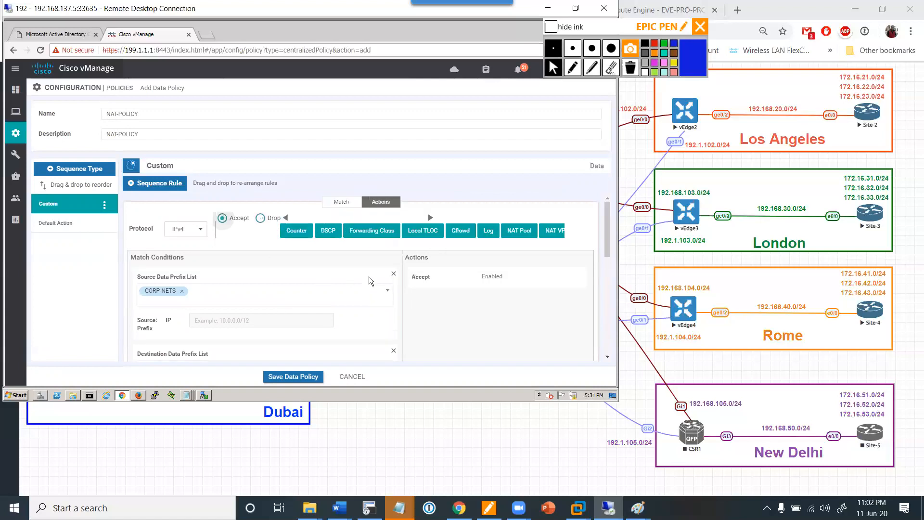
scroll(522, 326, "down", 2)
left_click(522, 332)
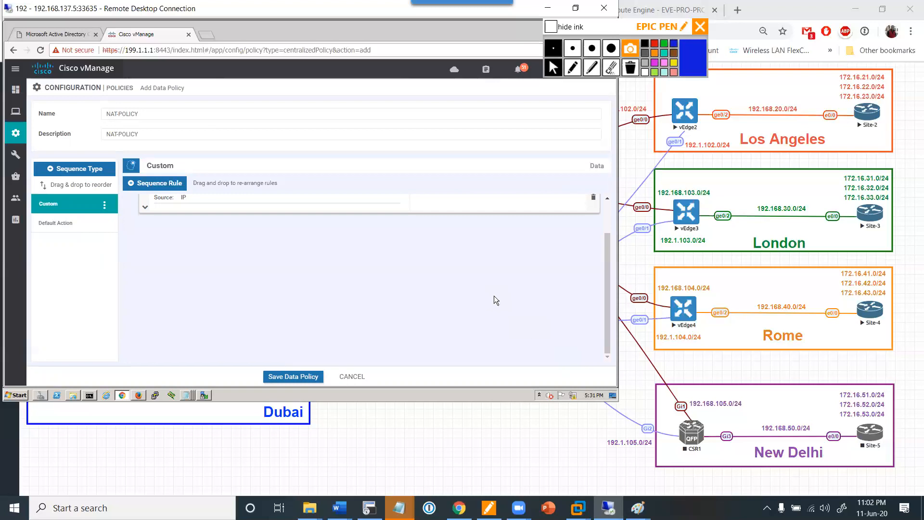
left_click(150, 251)
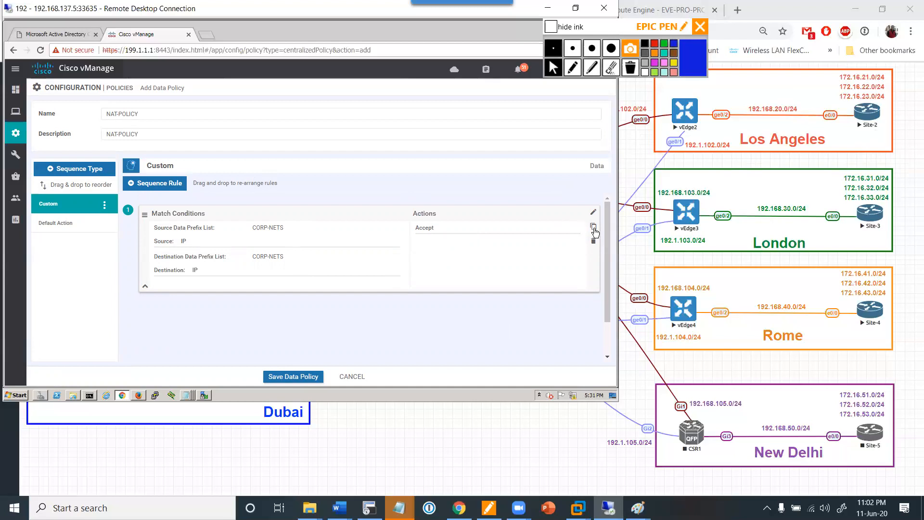
- Duplicate the first rule and remove the destination data prefix condition from the copy, keeping CORP-NETS as its source
left_click(593, 228)
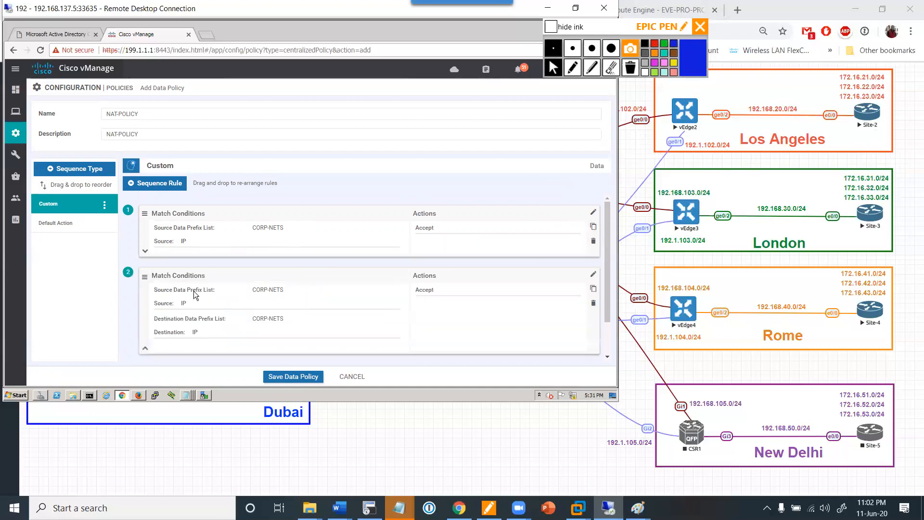
left_click(593, 274)
scroll(220, 321, "down", 3)
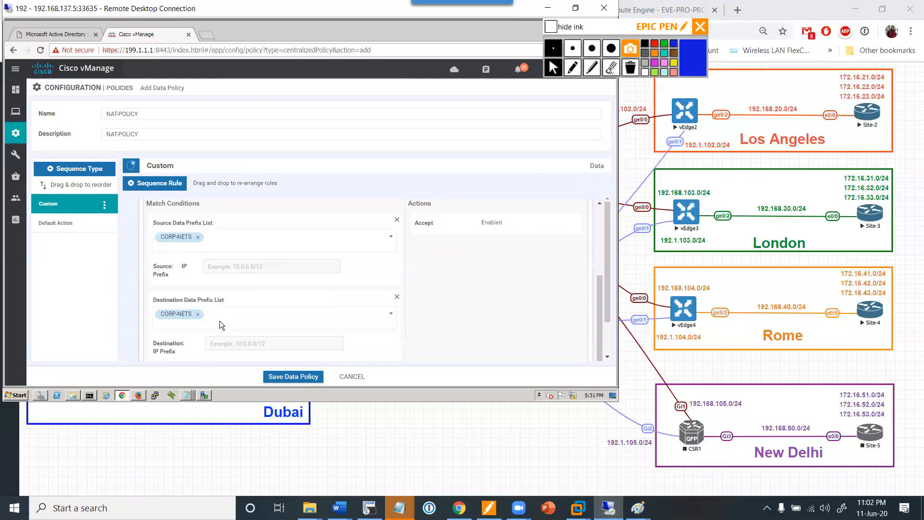
scroll(230, 320, "down", 1)
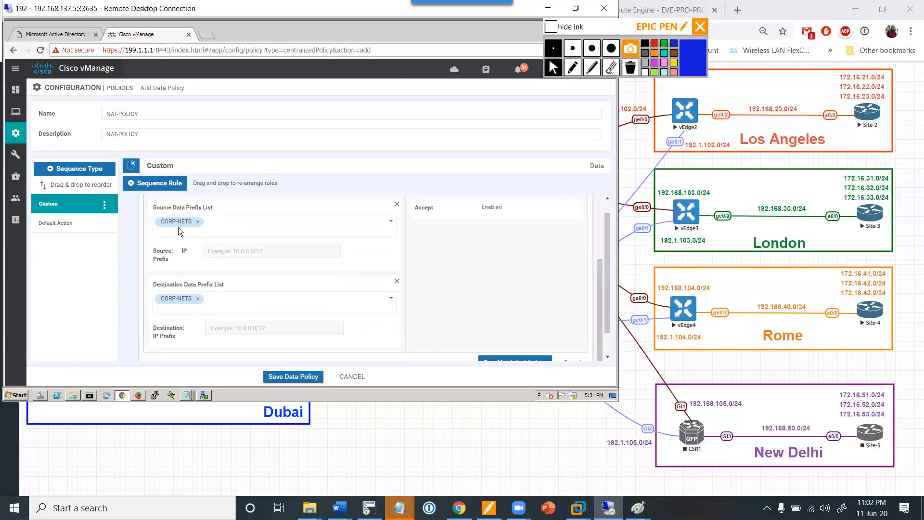
left_click(397, 281)
scroll(316, 344, "down", 1)
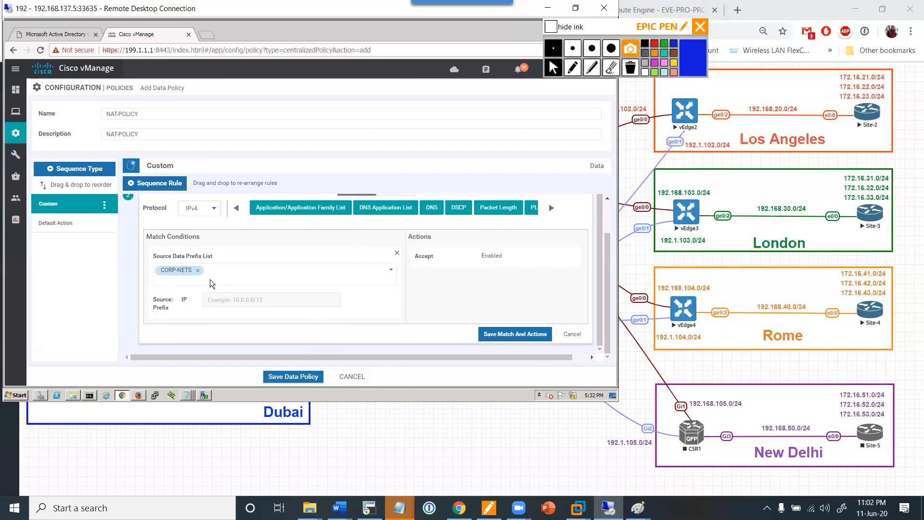
scroll(297, 266, "up", 3)
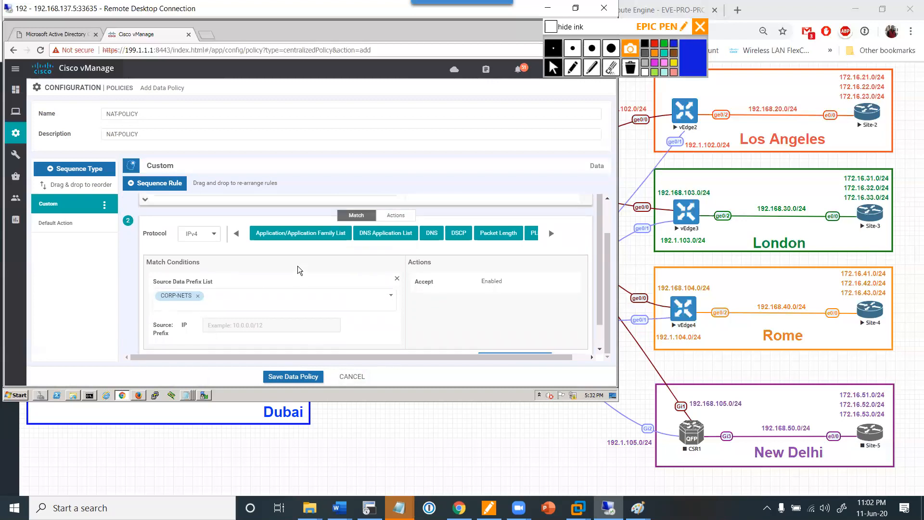
scroll(297, 266, "down", 1)
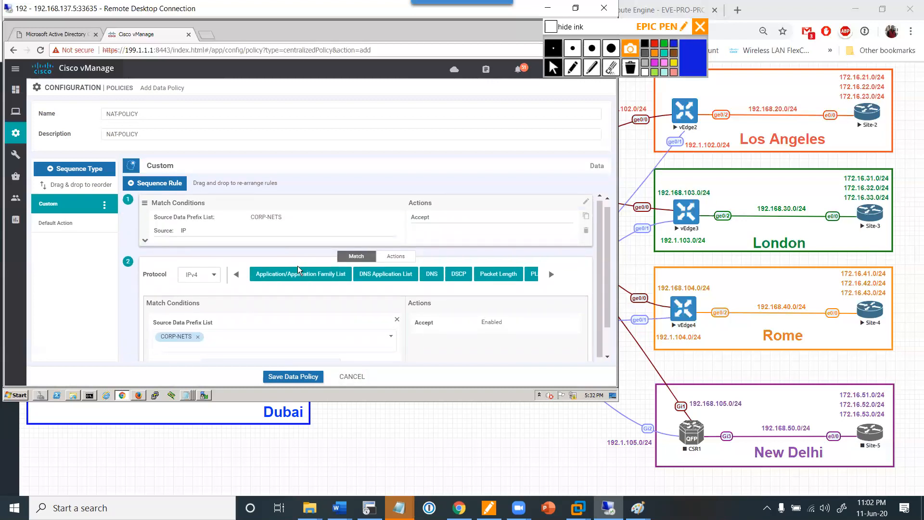
- Add the NAT VPN action with VPN ID 0 to the second rule and save its match and actions
left_click(400, 257)
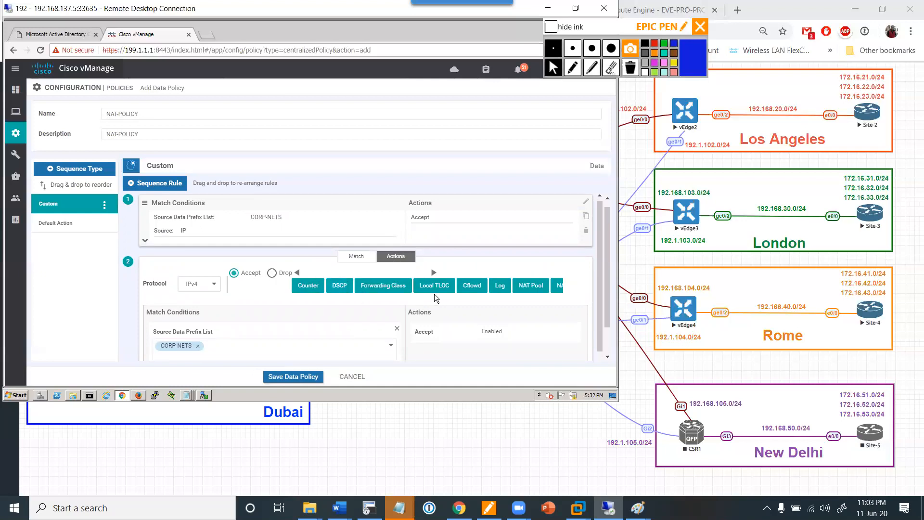
left_click(560, 286)
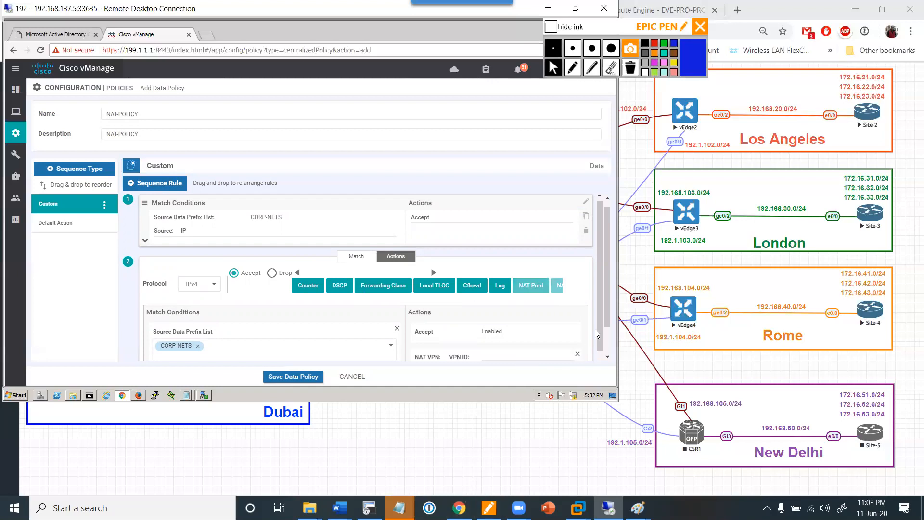
left_click_drag(608, 316, 607, 343)
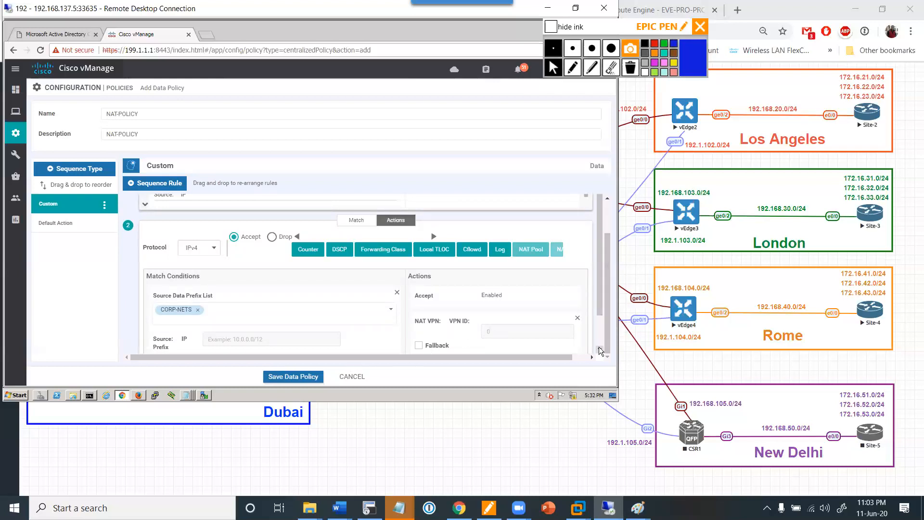
scroll(599, 348, "down", 1)
left_click(517, 334)
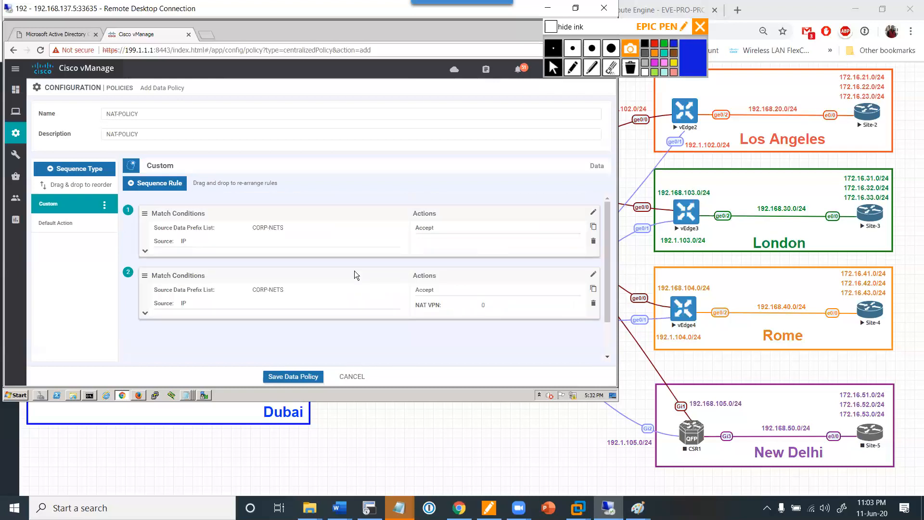
- Expand both saved rules and review their match conditions and actions
left_click(145, 250)
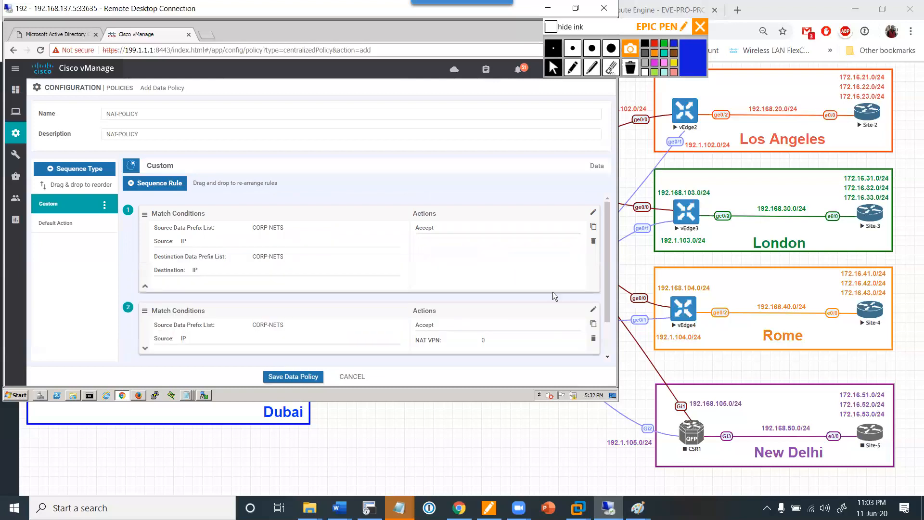
scroll(606, 349, "down", 2)
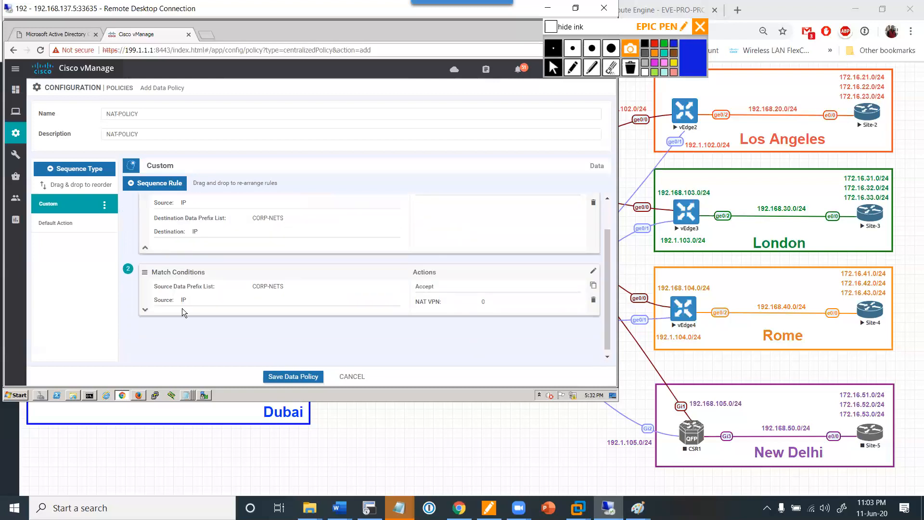
left_click(145, 310)
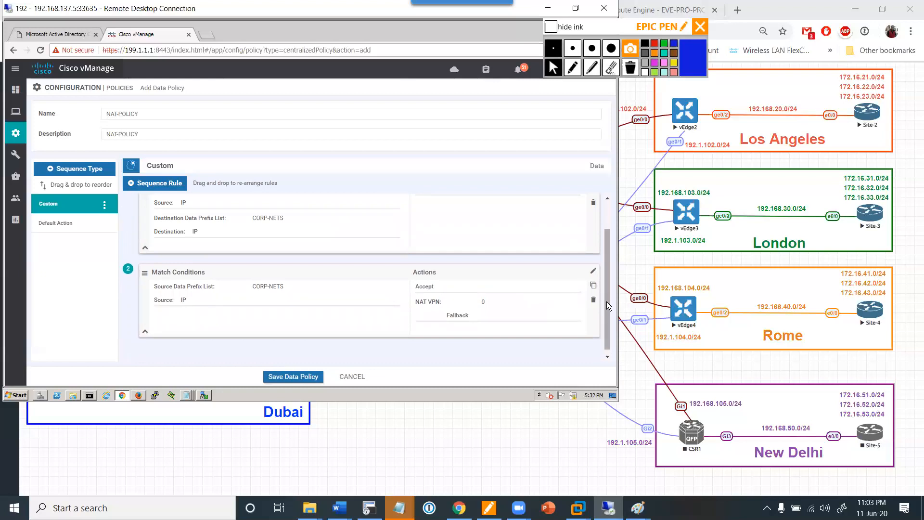
left_click_drag(606, 301, 607, 276)
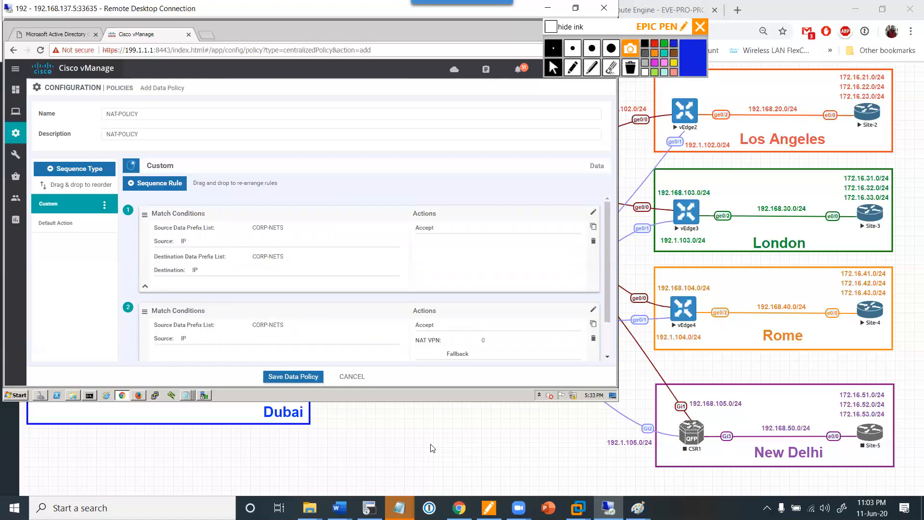
- Set the data policy's default action to Accept and save it
left_click(83, 225)
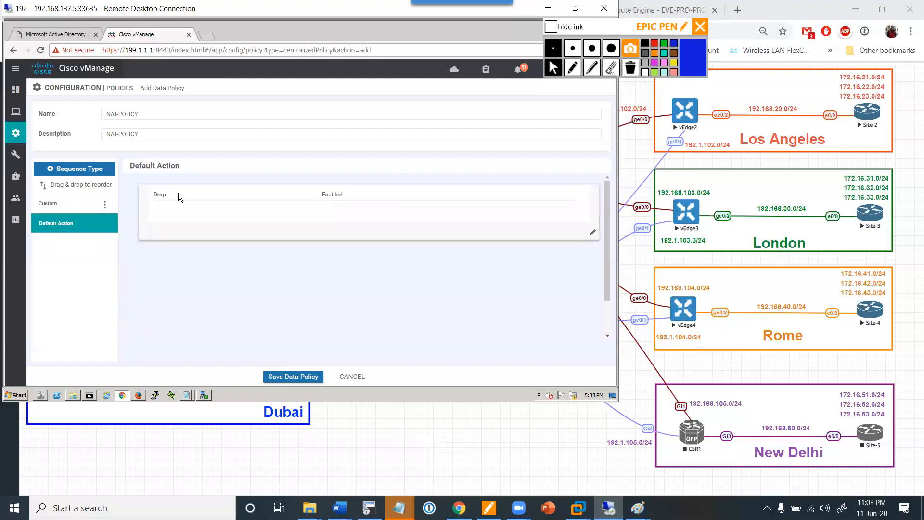
left_click(592, 233)
left_click(348, 205)
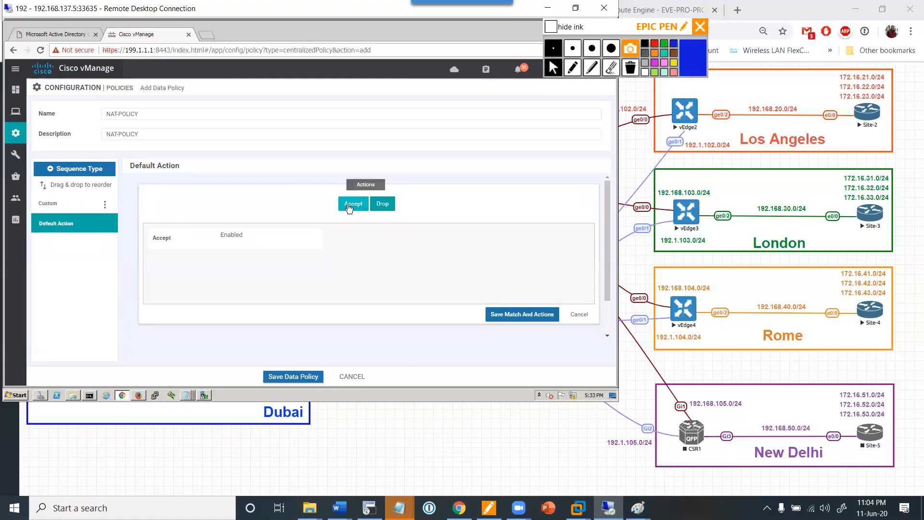
left_click(503, 315)
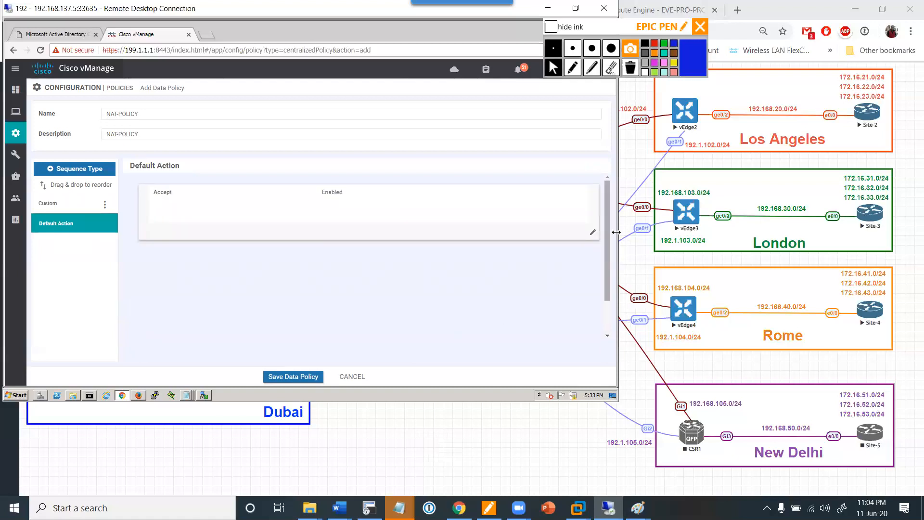
- Review both custom sequence rules and the default action, and save the data policy
left_click(53, 204)
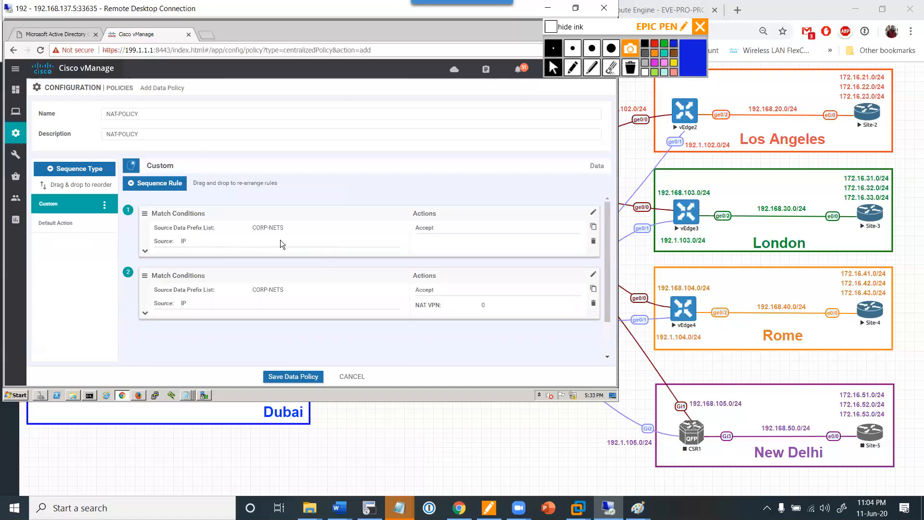
left_click(146, 250)
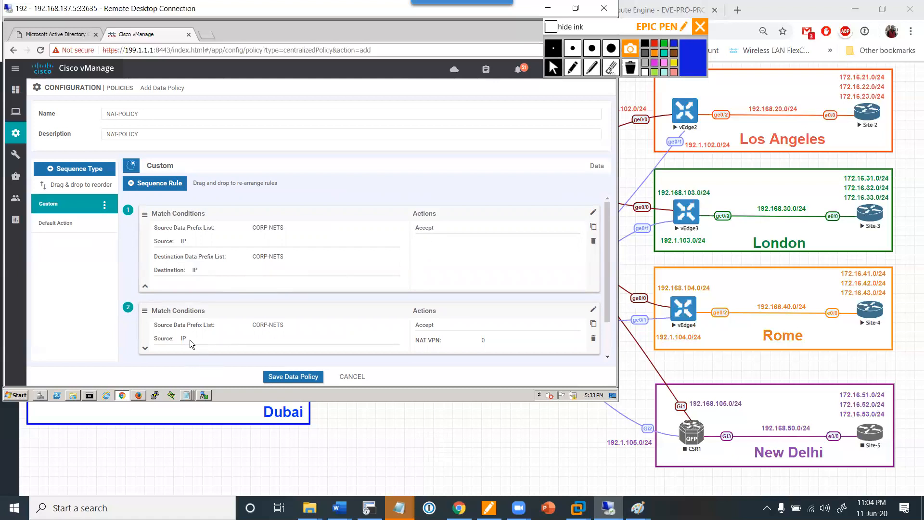
left_click(144, 350)
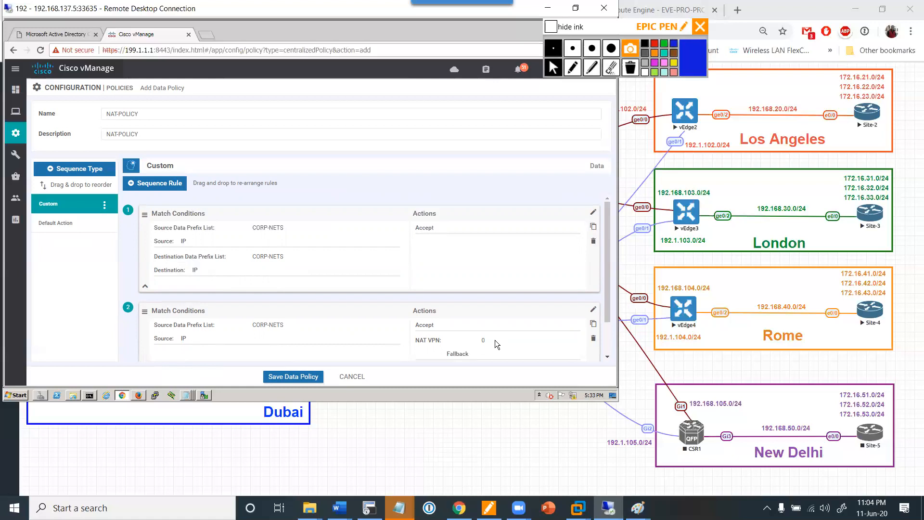
left_click(47, 223)
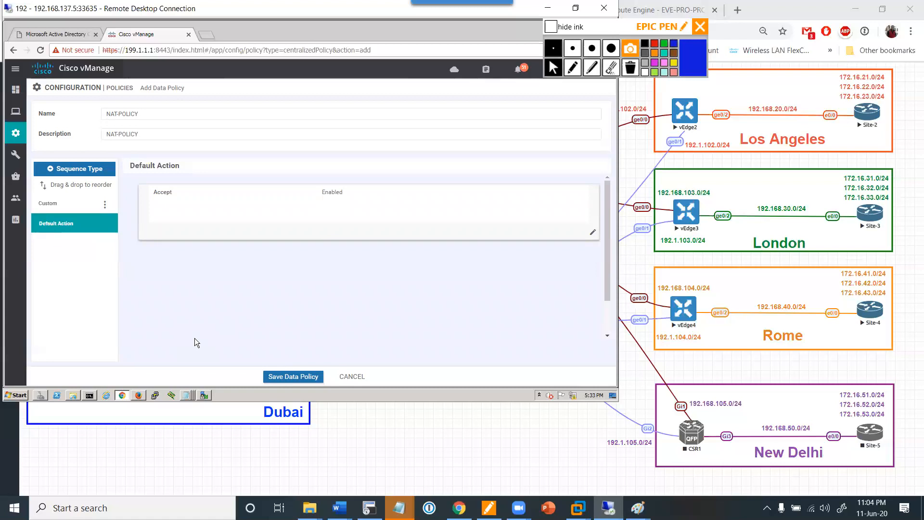
left_click(289, 376)
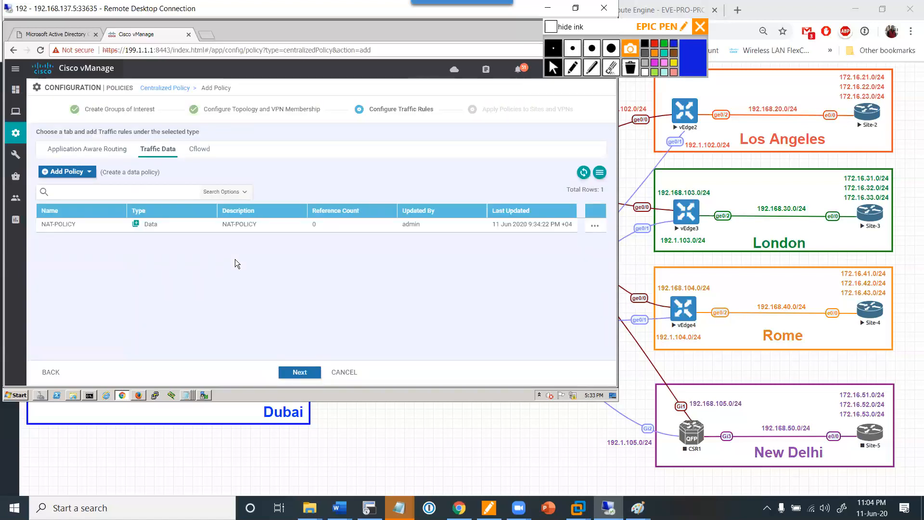
- Advance to applying policies to sites and VPNs, and enter Main-Policy as both the policy name and description
left_click(302, 371)
left_click(148, 154)
type("Main-Poloc")
key("BackSpace")
type("icy")
key("ctrl+a")
key("ctrl+c")
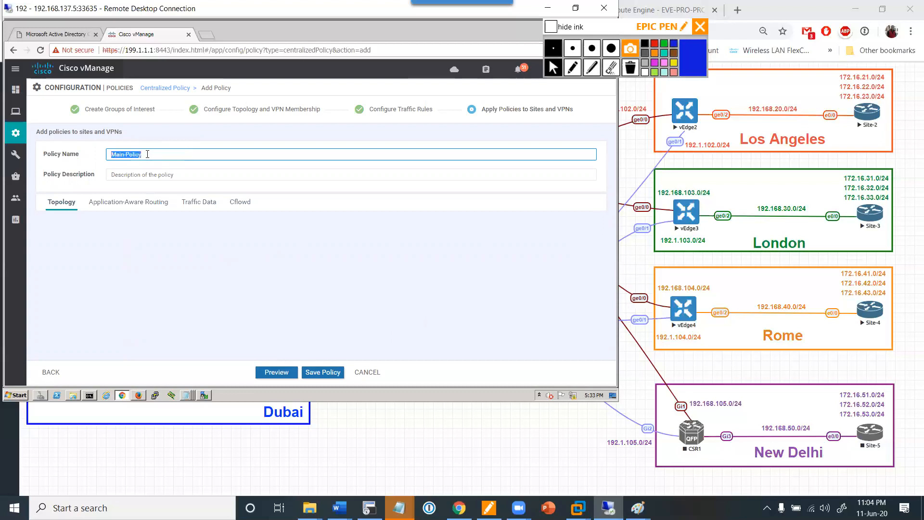
key("Tab")
key("ctrl+v")
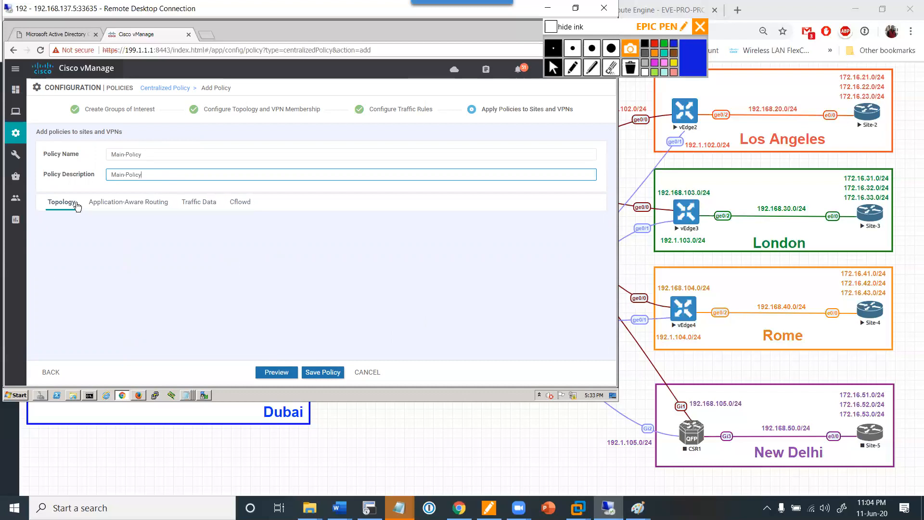
- Begin a new site list and VPN list entry for NAT-POLICY under the traffic data policies
left_click(197, 206)
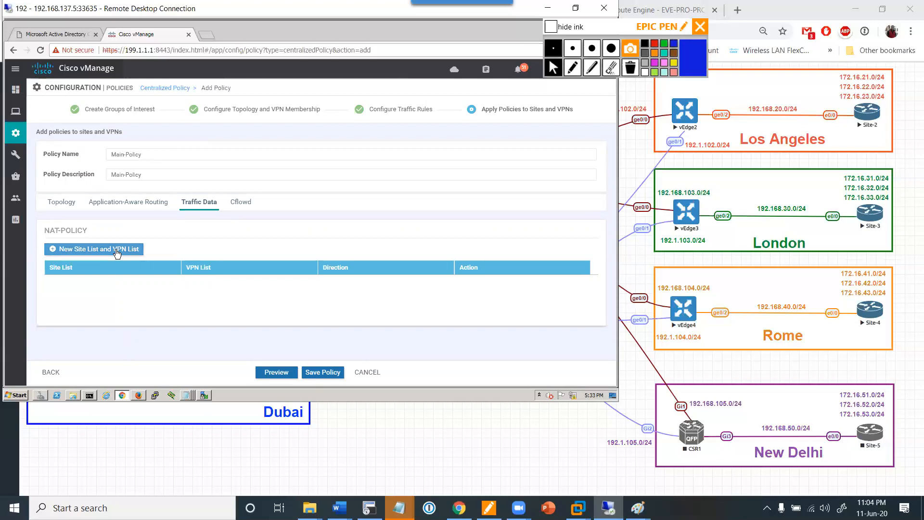
left_click(86, 249)
scroll(229, 246, "up", 1)
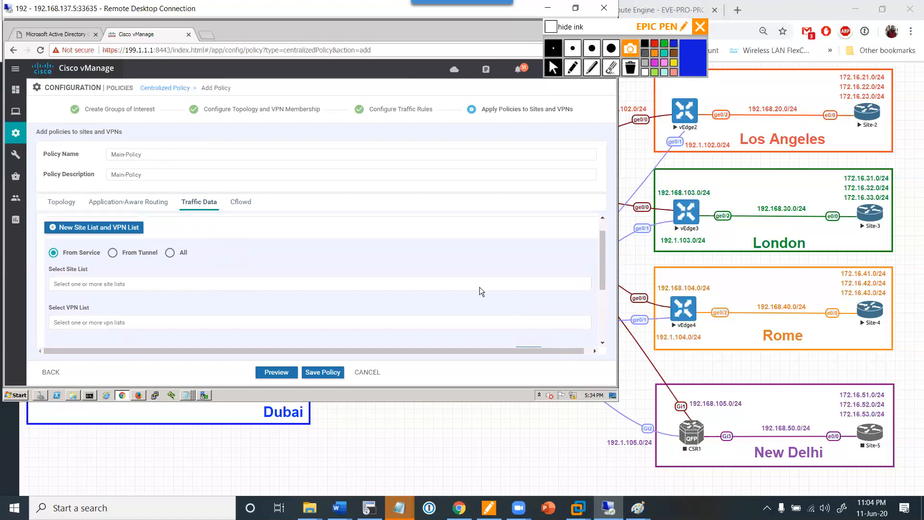
- Annotate the From Service option and vEdge2's incoming traffic with Epic Pen, including the note "SERVICE VPN", and clear the ink
left_click(572, 68)
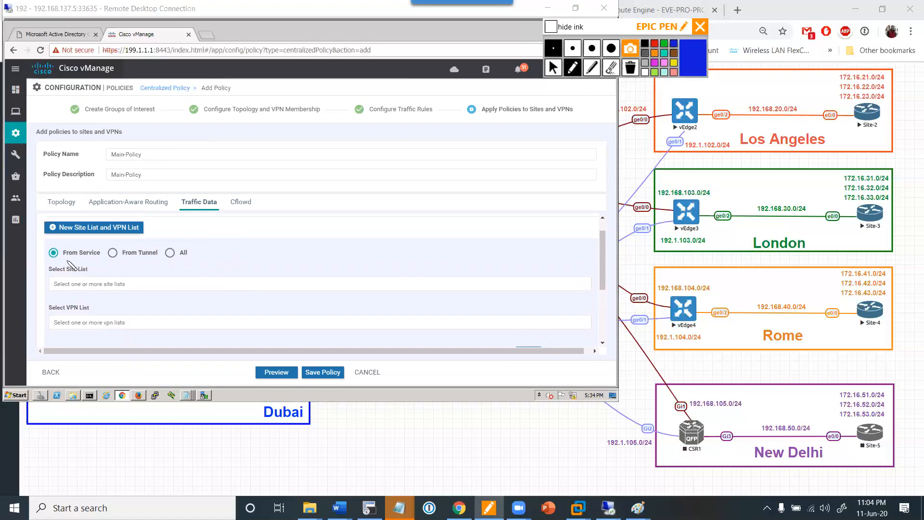
mouse_move(45, 254)
left_mouse_down()
mouse_move(56, 243)
mouse_move(99, 267)
mouse_move(54, 251)
left_mouse_up()
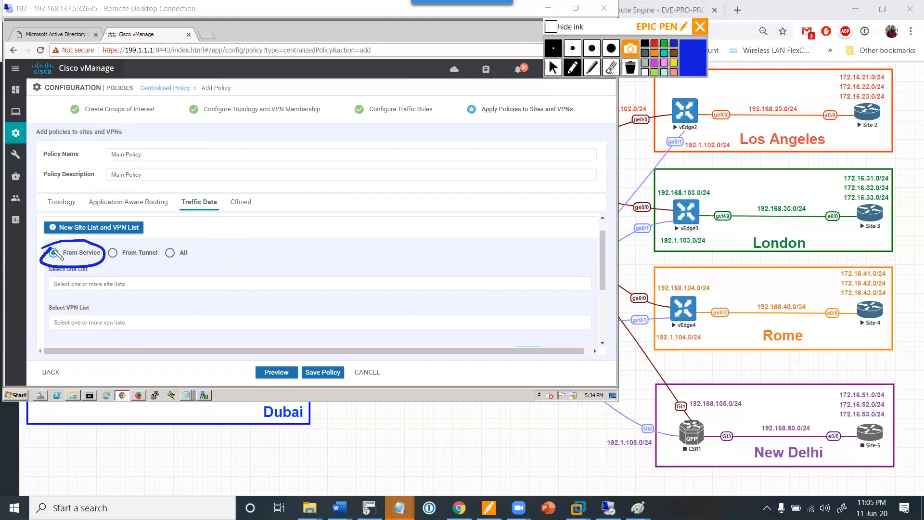
mouse_move(302, 228)
left_mouse_down()
mouse_move(293, 242)
mouse_move(332, 227)
mouse_move(425, 236)
left_mouse_up()
left_click_drag(426, 236, 433, 216)
left_click_drag(433, 216, 461, 216)
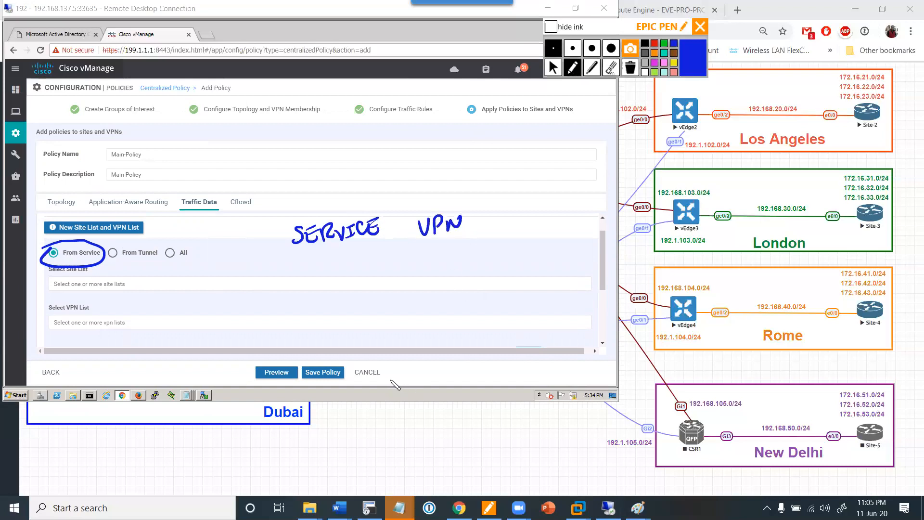
left_click_drag(309, 259, 477, 247)
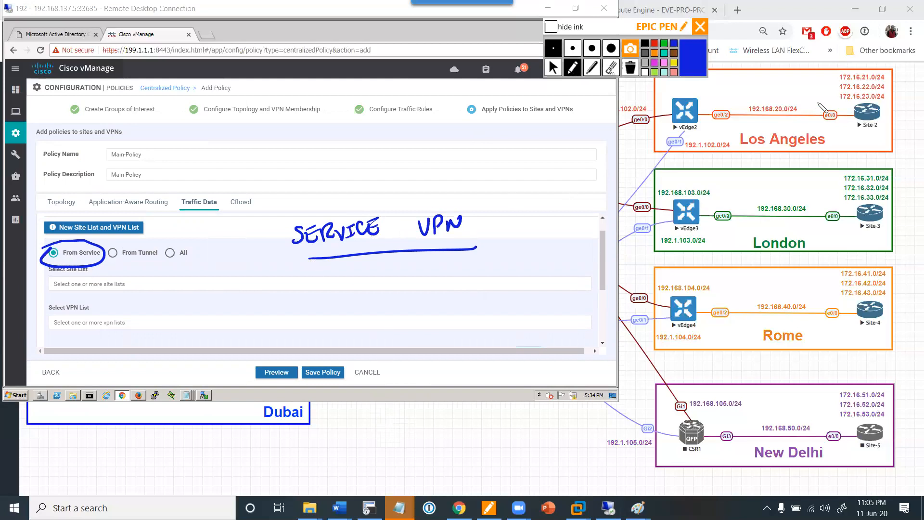
mouse_move(847, 111)
left_mouse_down()
mouse_move(774, 92)
mouse_move(704, 106)
mouse_move(724, 105)
left_mouse_up()
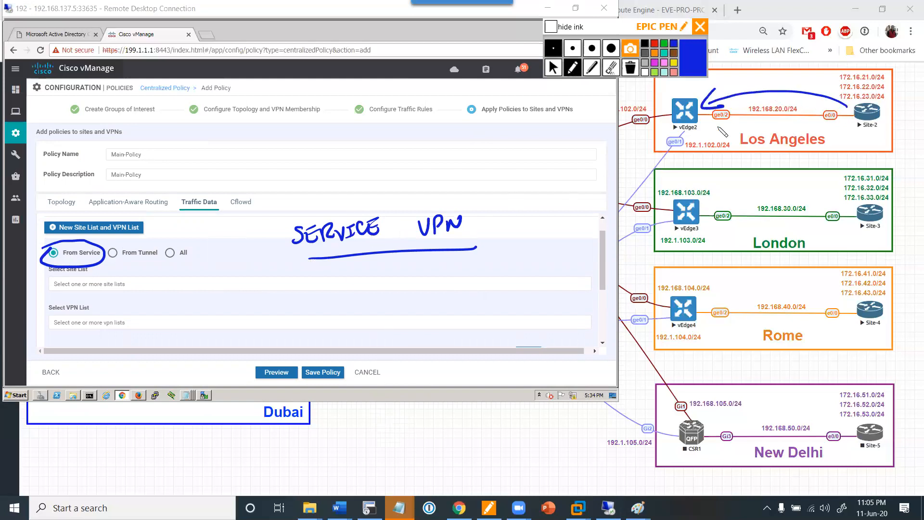
mouse_move(538, 165)
left_mouse_down()
mouse_move(659, 126)
mouse_move(640, 120)
mouse_move(645, 142)
left_mouse_up()
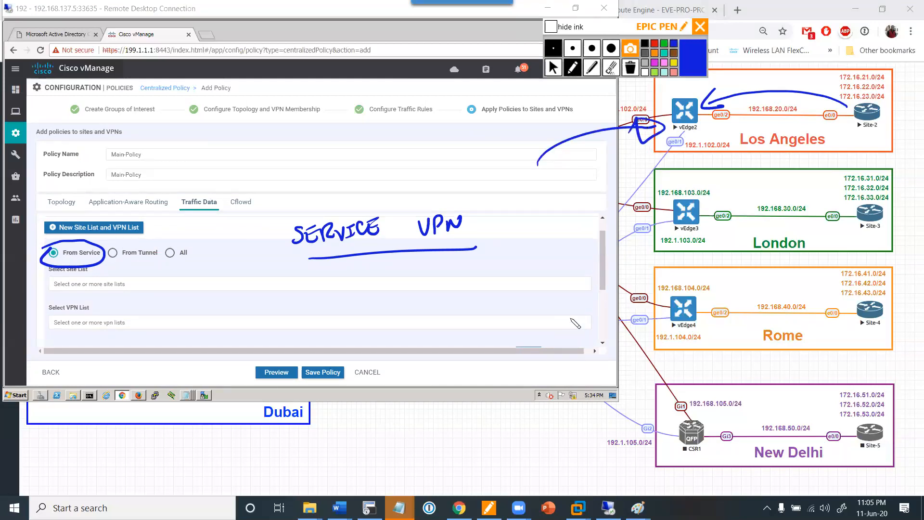
left_click(631, 71)
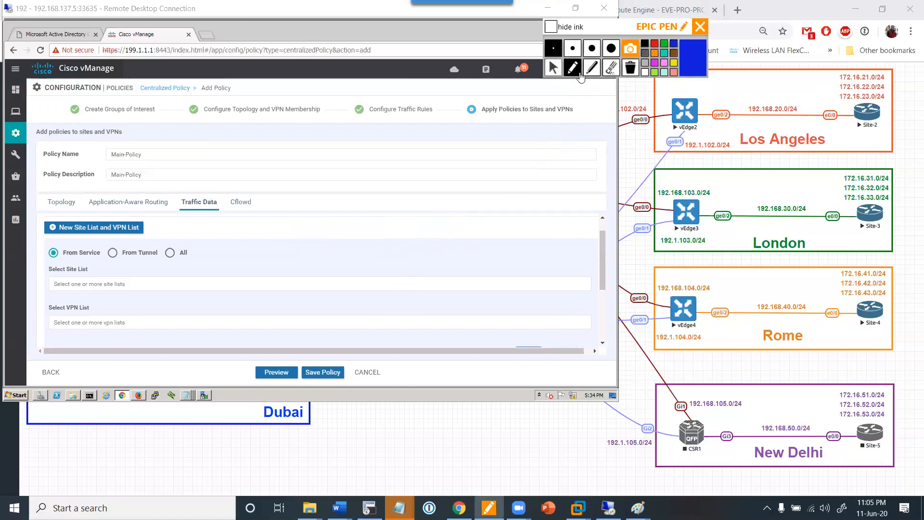
left_click(581, 76)
- Select the LA, London and Rome site lists for NAT-POLICY
left_click(90, 284)
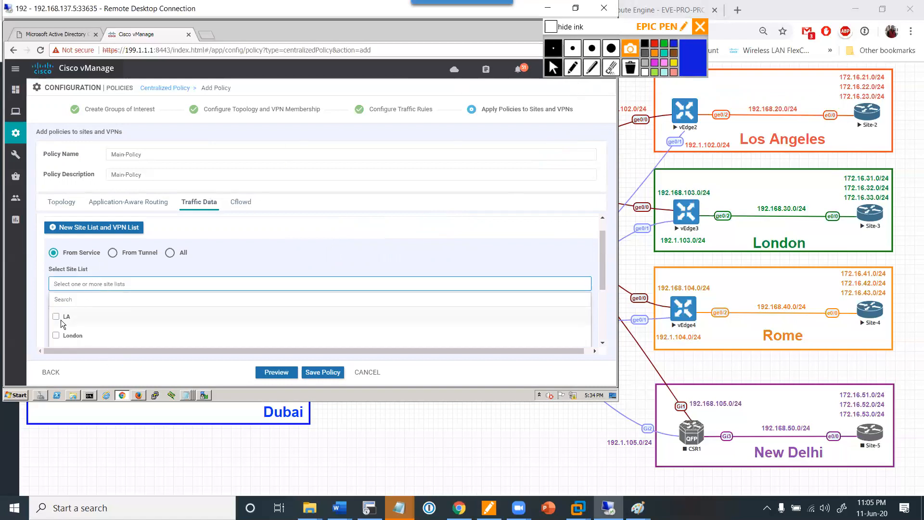
left_click(56, 316)
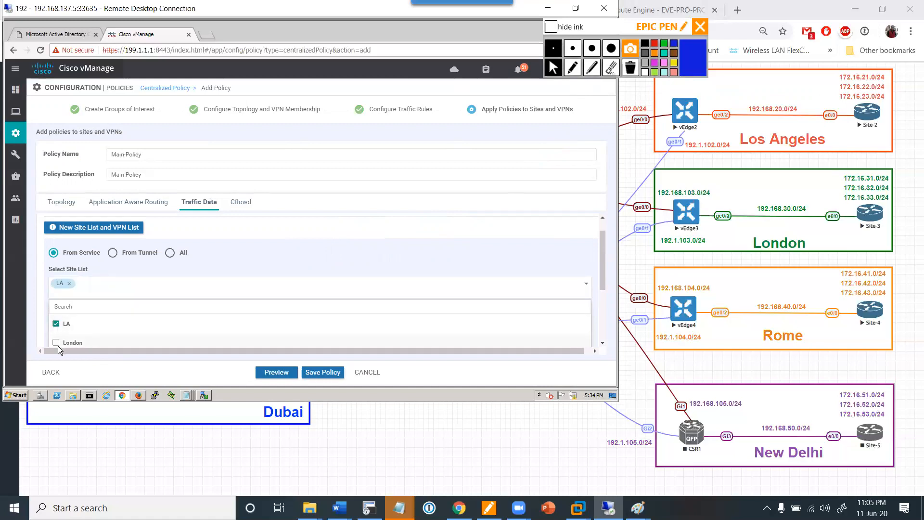
left_click(56, 342)
scroll(205, 264, "down", 2)
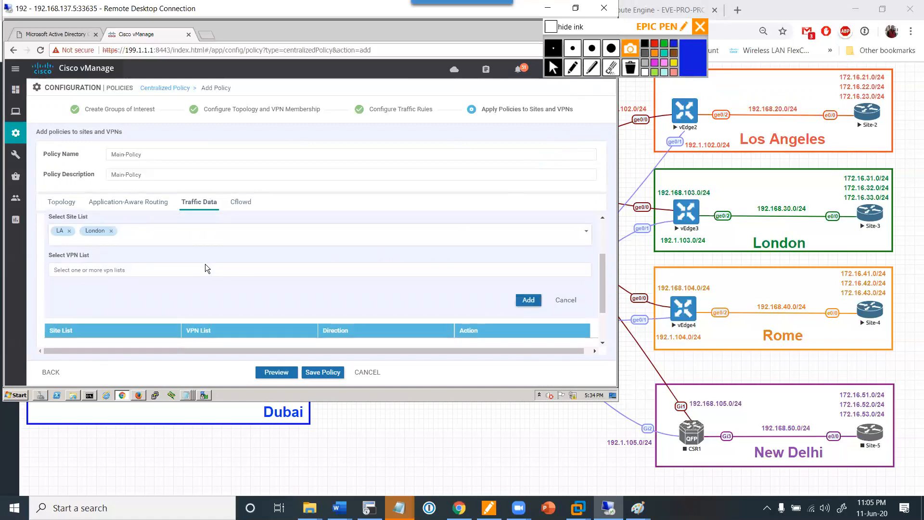
left_click(183, 238)
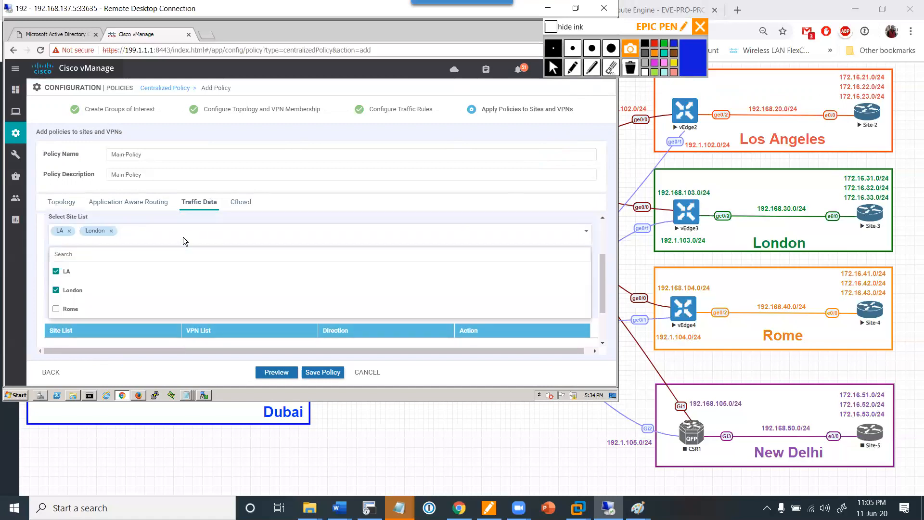
left_click(55, 308)
left_click(326, 219)
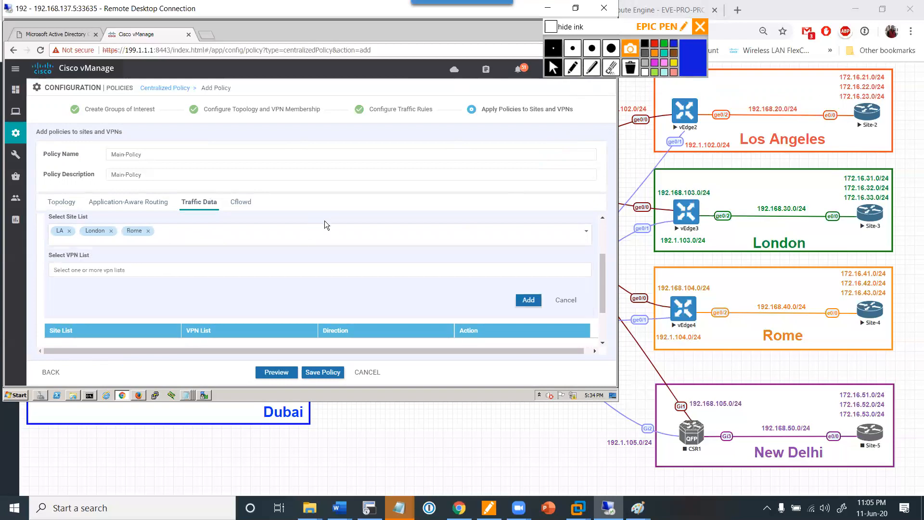
- Select the VPN1 list for NAT-POLICY and add the From Service entry for the LA, London and Rome sites
left_click(108, 270)
left_click(56, 303)
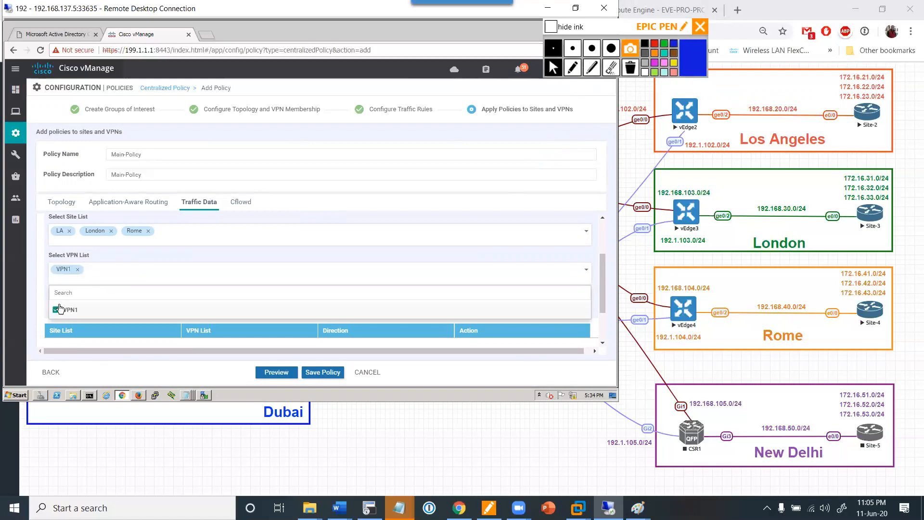
left_click(224, 262)
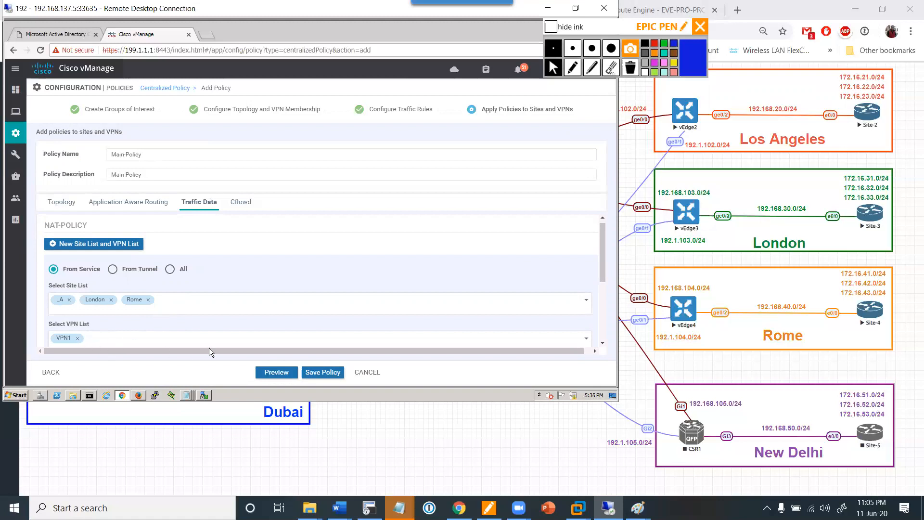
left_click(316, 330)
scroll(316, 332, "down", 2)
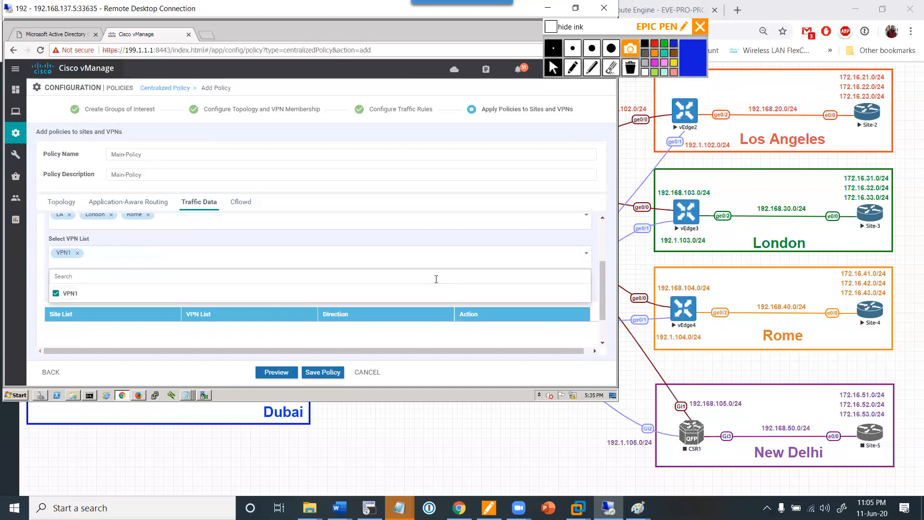
scroll(436, 279, "up", 3)
scroll(435, 279, "down", 4)
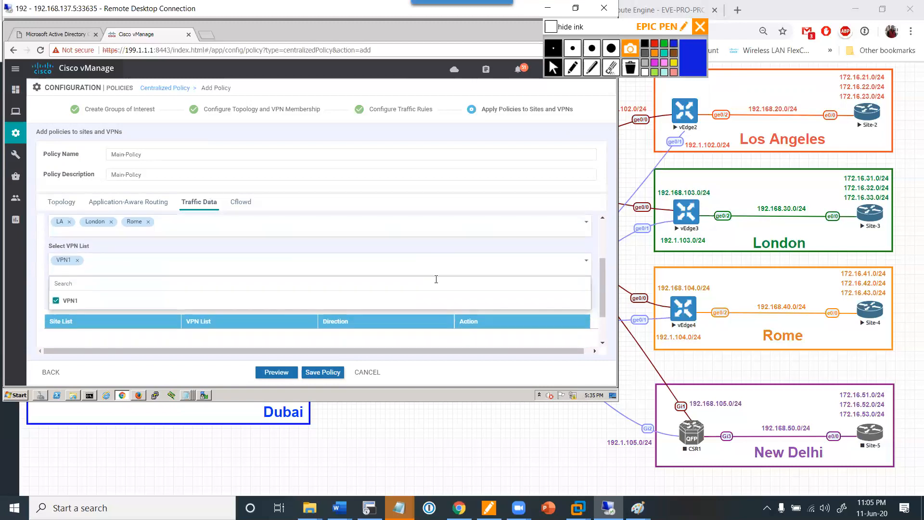
left_click(483, 224)
left_click(529, 268)
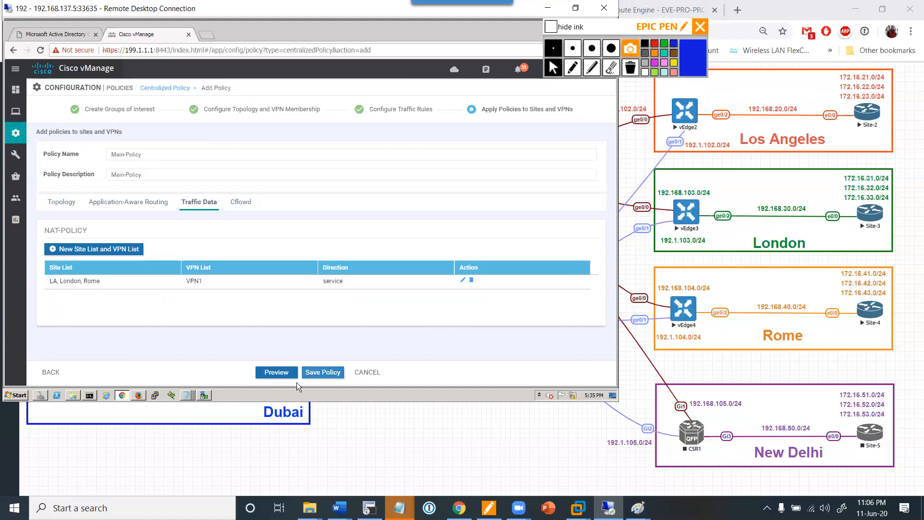
- Save Main-Policy and activate it on the reachable vSmart, expanding the log of the push task
left_click(330, 372)
left_click(337, 371)
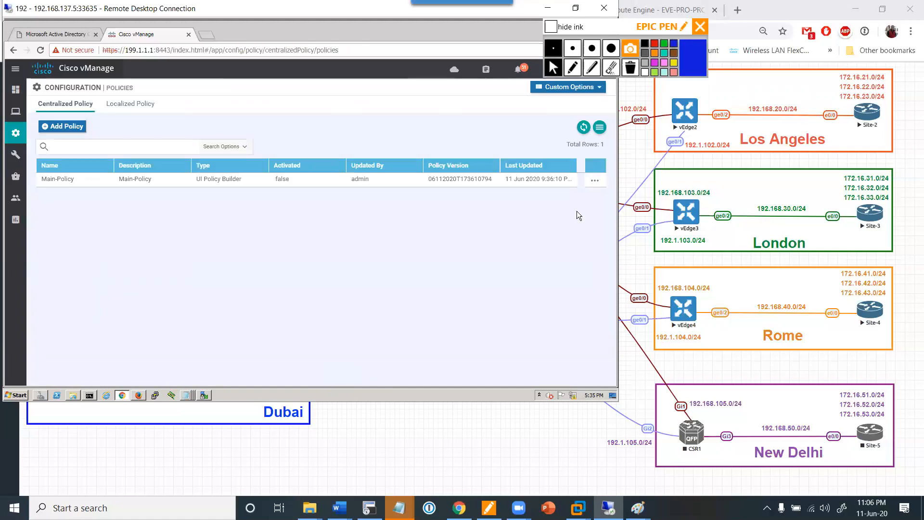
left_click(595, 181)
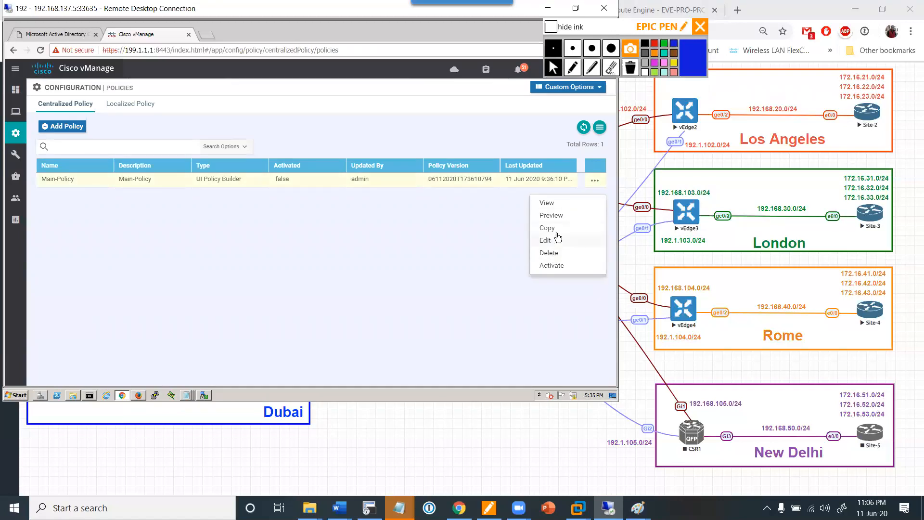
left_click(552, 266)
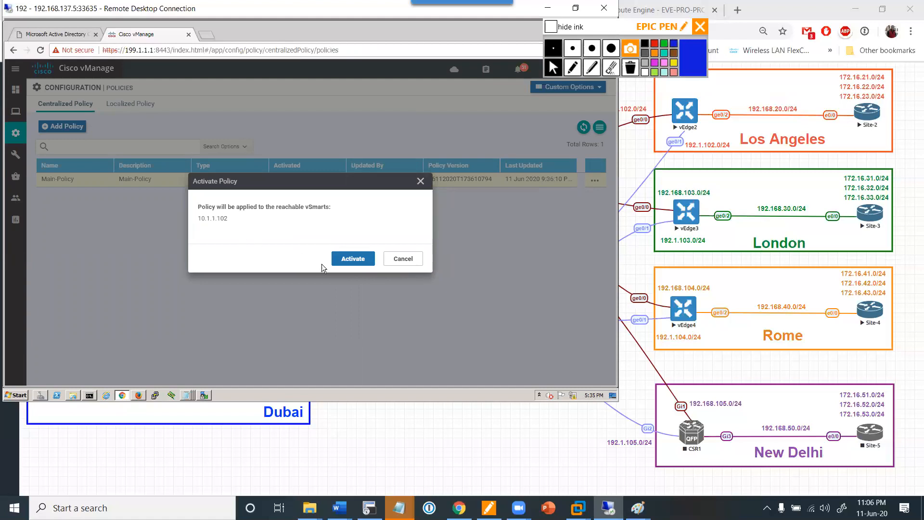
left_click(346, 259)
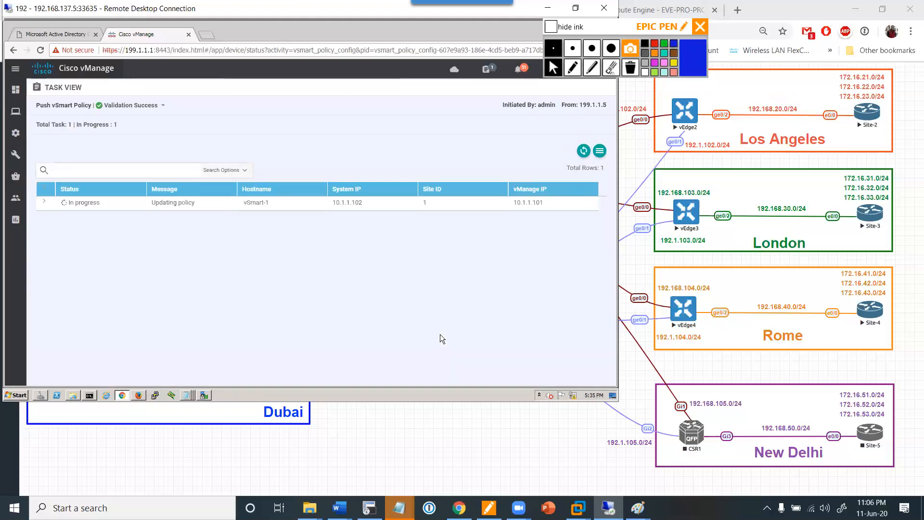
left_click(43, 201)
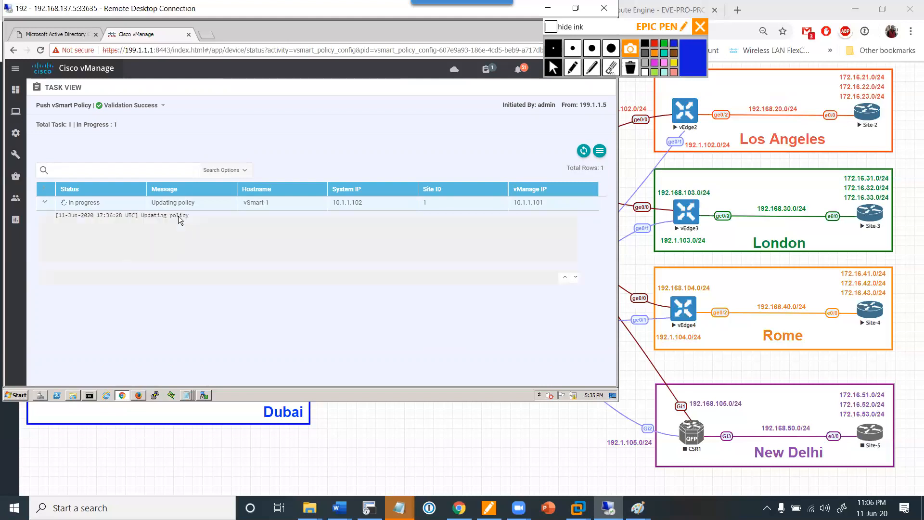
left_click(583, 151)
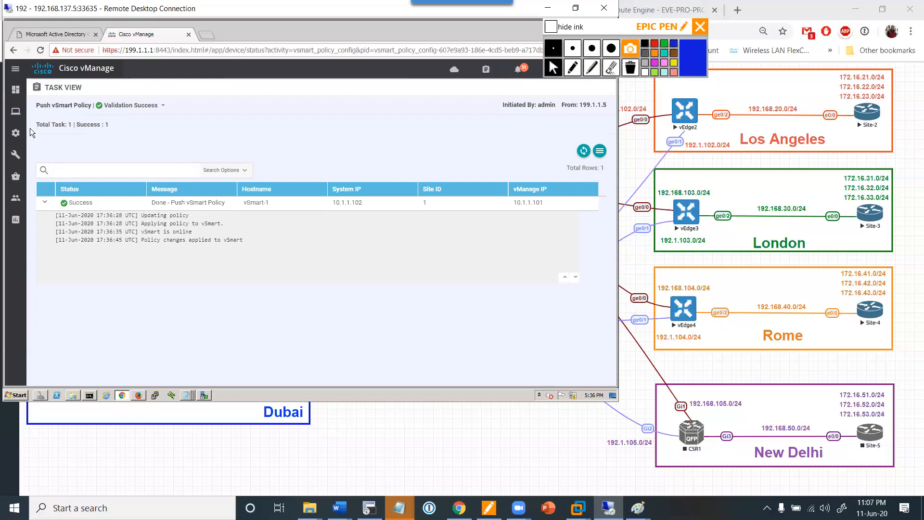
- Return to the policies configuration and open the centralized custom list of traffic data policies
mouse_move(16, 133)
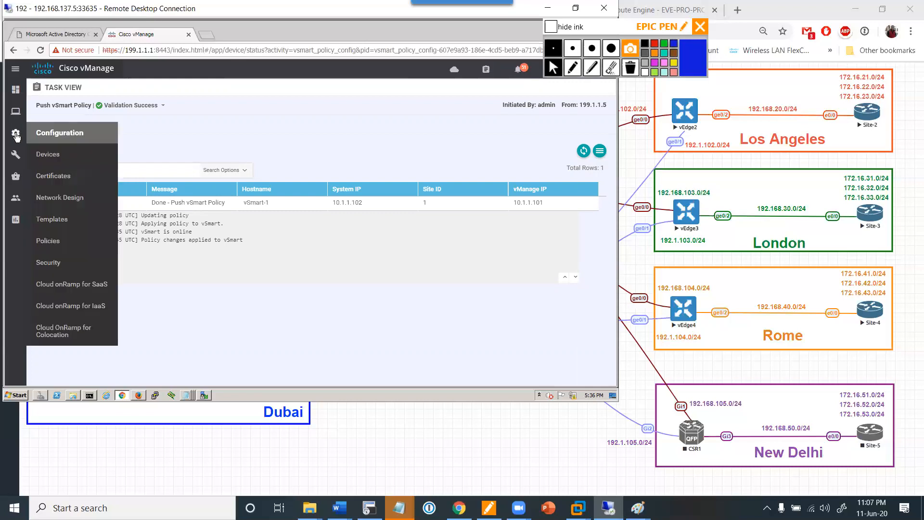
left_click(47, 241)
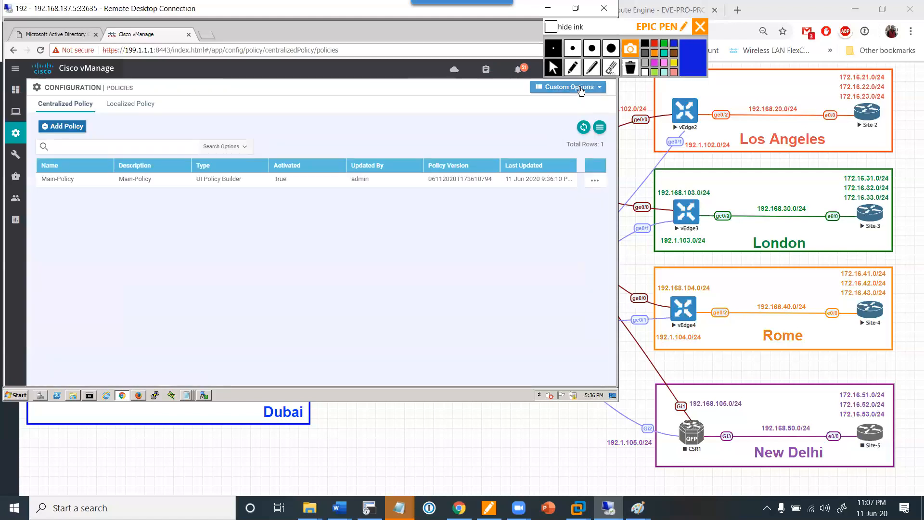
left_click(581, 89)
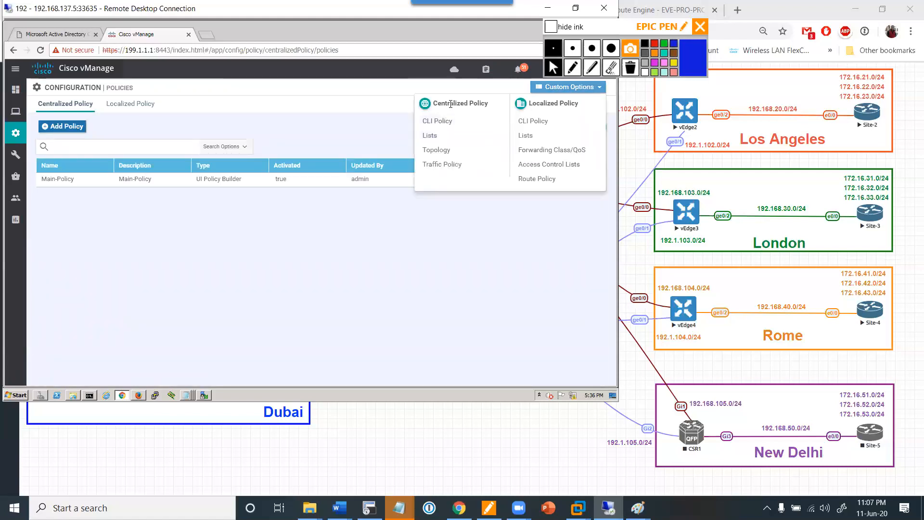
left_click(438, 165)
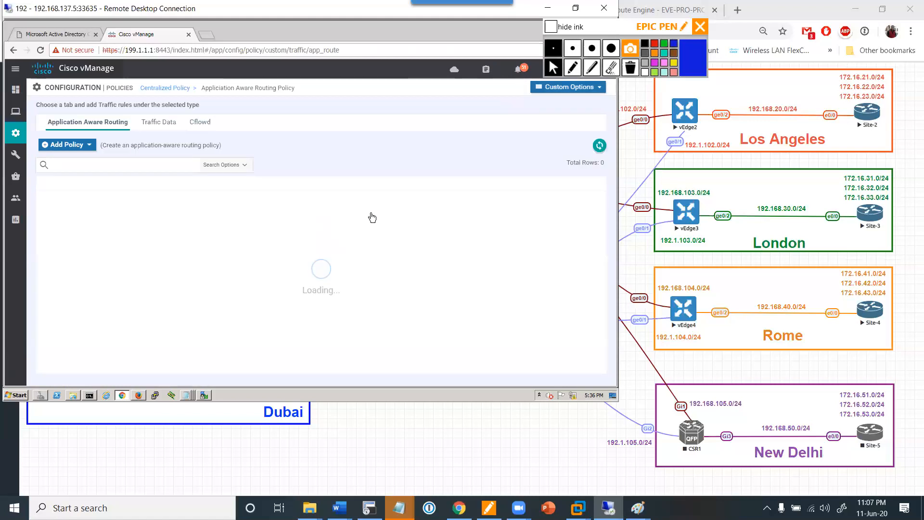
left_click(160, 128)
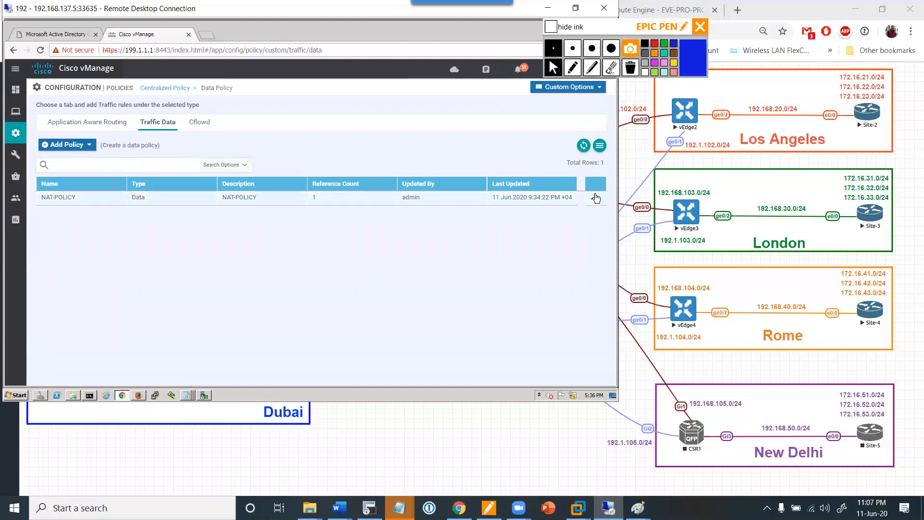
- Browse the match conditions of a custom sequence rule in a new data policy, and discard the draft
left_click(67, 144)
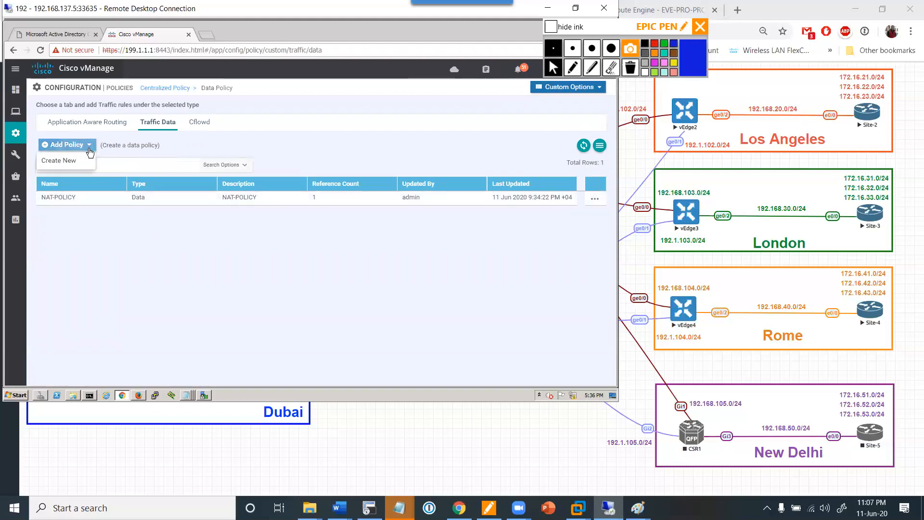
left_click(70, 164)
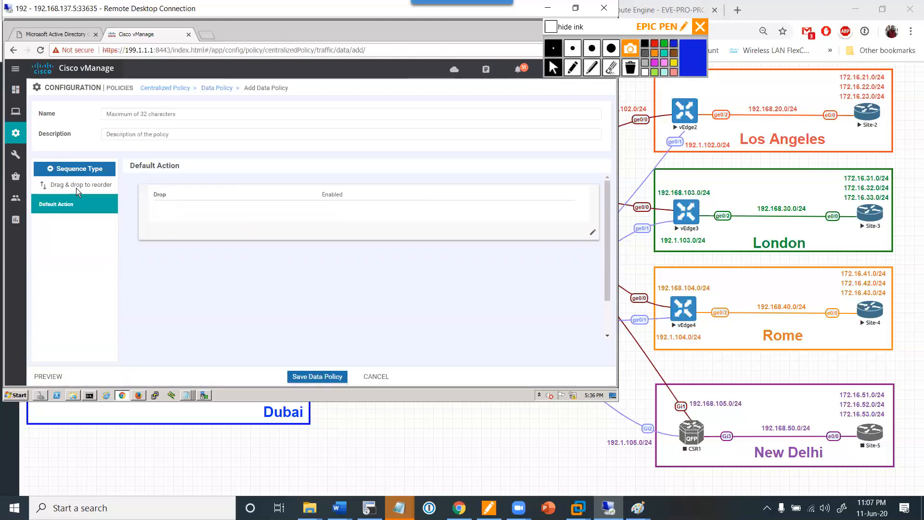
left_click(75, 168)
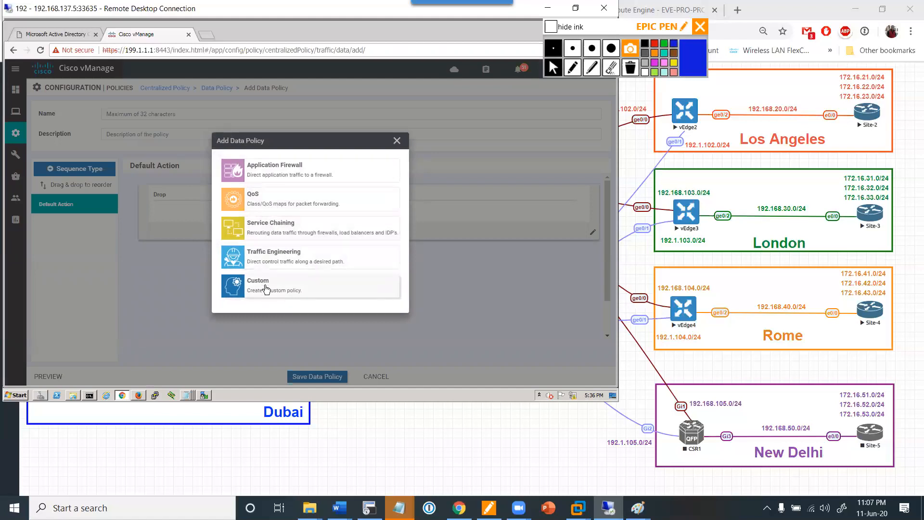
left_click(265, 289)
left_click(153, 183)
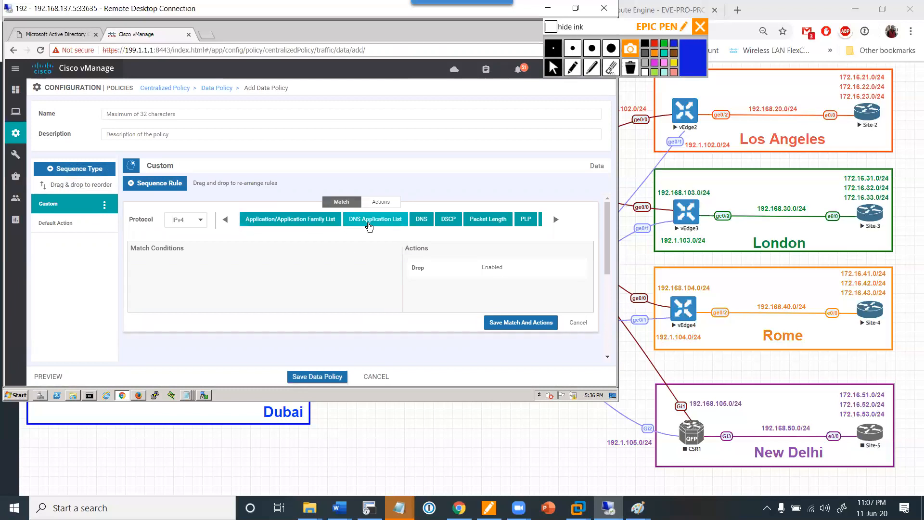
left_click(556, 220)
left_click(558, 221)
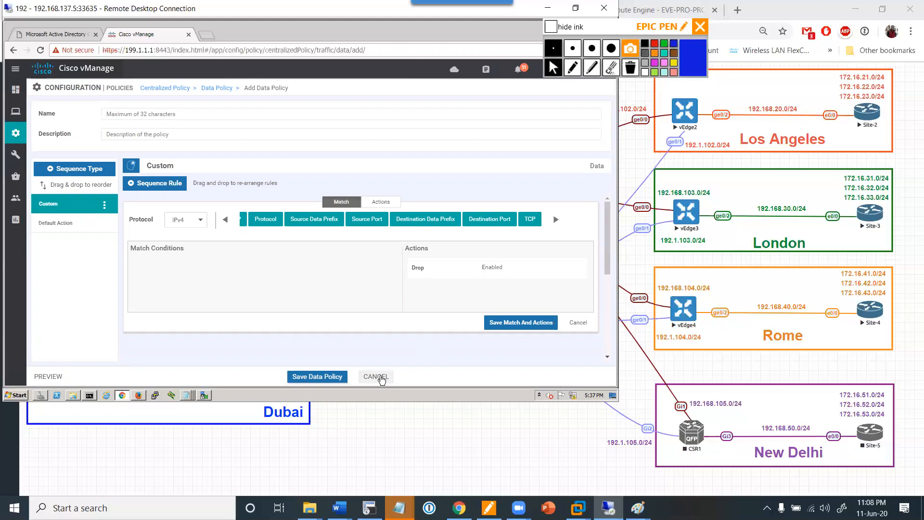
left_click(380, 377)
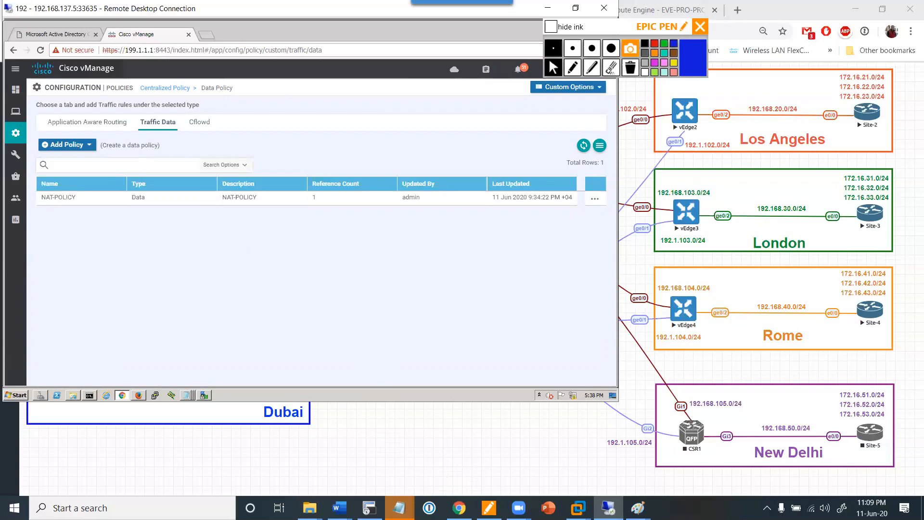
- Switch to SecureCRT's Site-2 session, telnet to 8.8.8.8 with source interface lo1, and enter the access password
mouse_move(608, 508)
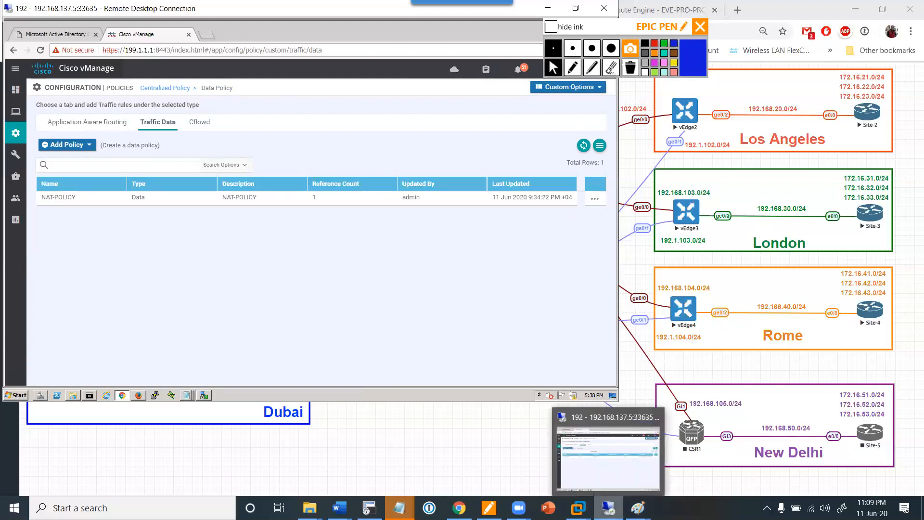
left_click(369, 507)
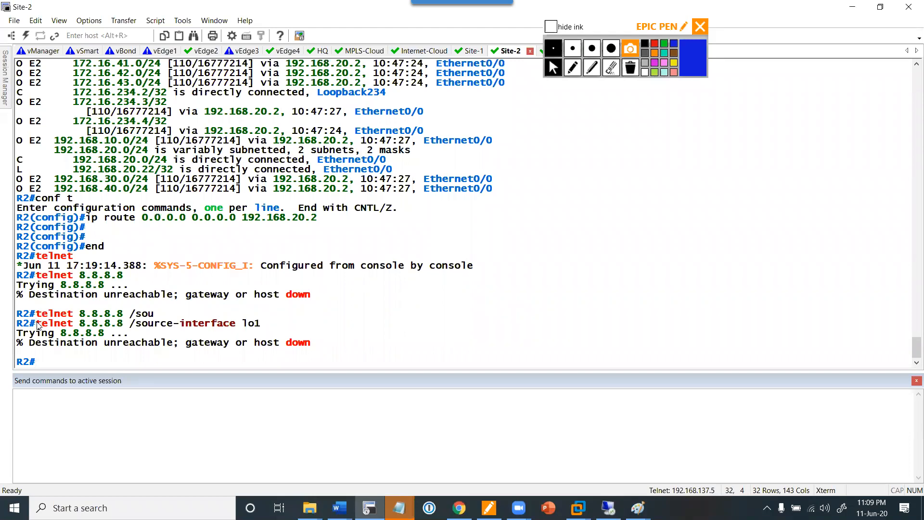
left_click_drag(37, 325, 260, 326)
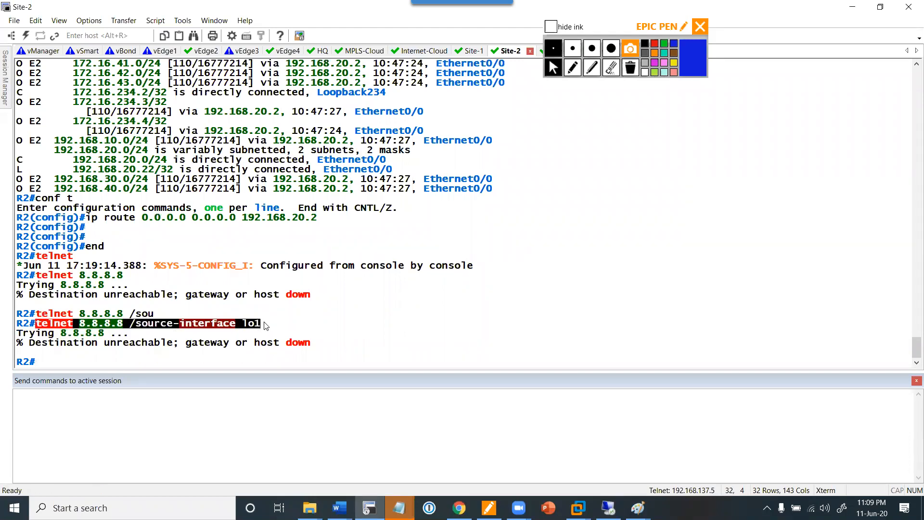
right_click(264, 325)
key("Return")
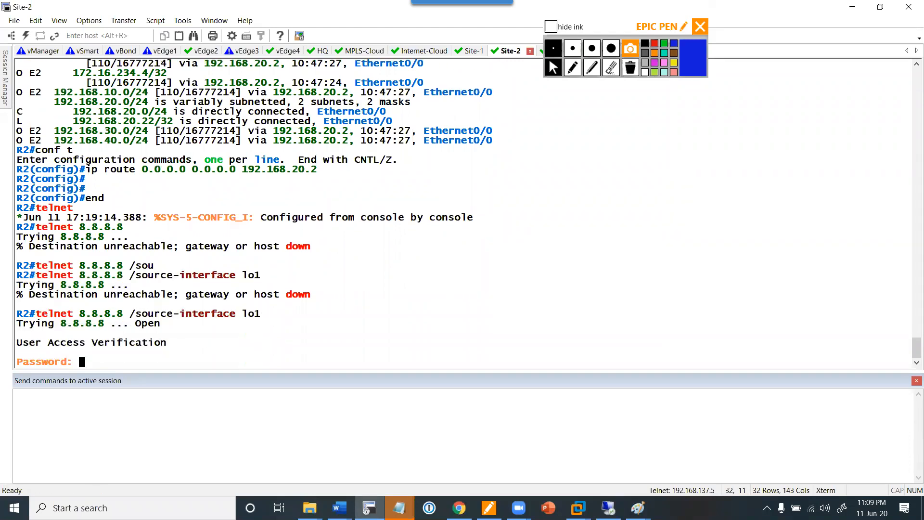
key("Return")
- Run sh users on the Internet router, highlight the source location of the telnet line, and exit the connection
type("sh users")
key("Return")
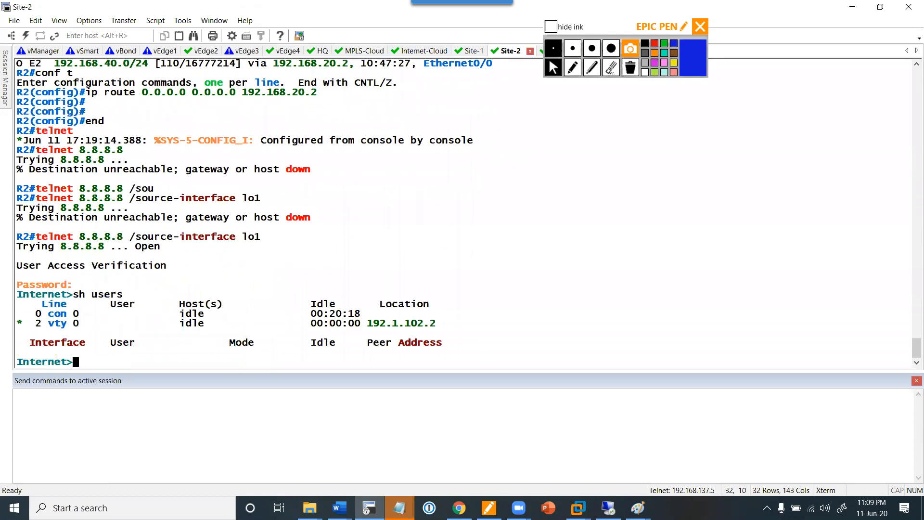
left_click_drag(368, 324, 450, 326)
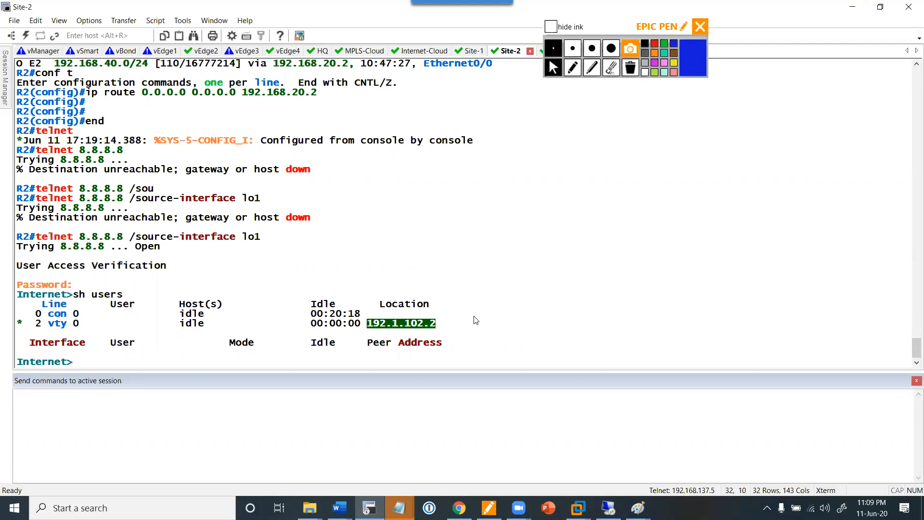
type("exit")
key("Return")
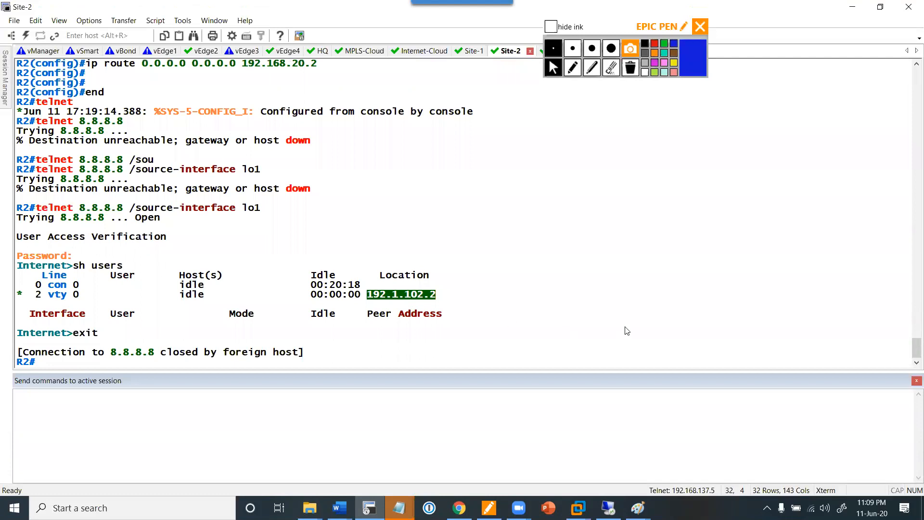
- Move the Epic Pen toolbar off the session tabs and select the Site-2 command ip route 0.0.0.0 0.0.0.0 192.168.20.2
left_click(660, 35)
left_click_drag(660, 36, 846, 36)
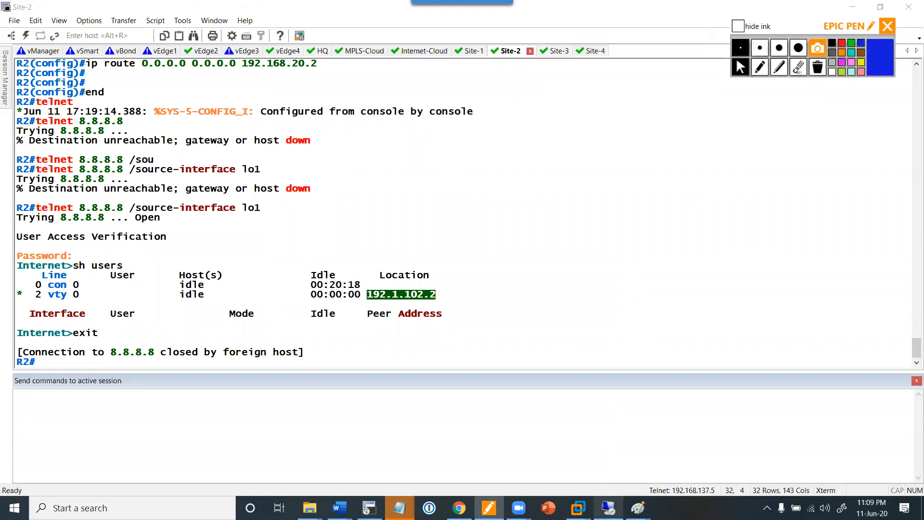
left_click(608, 508)
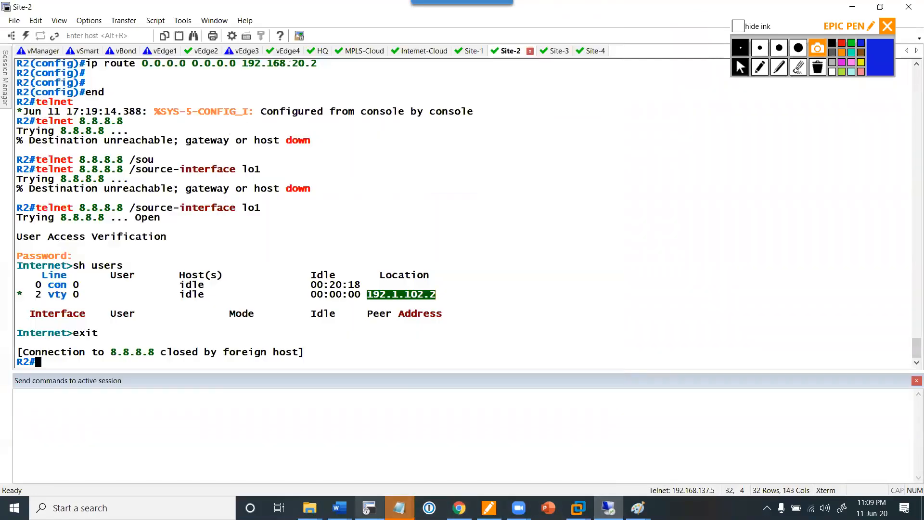
left_click(369, 508)
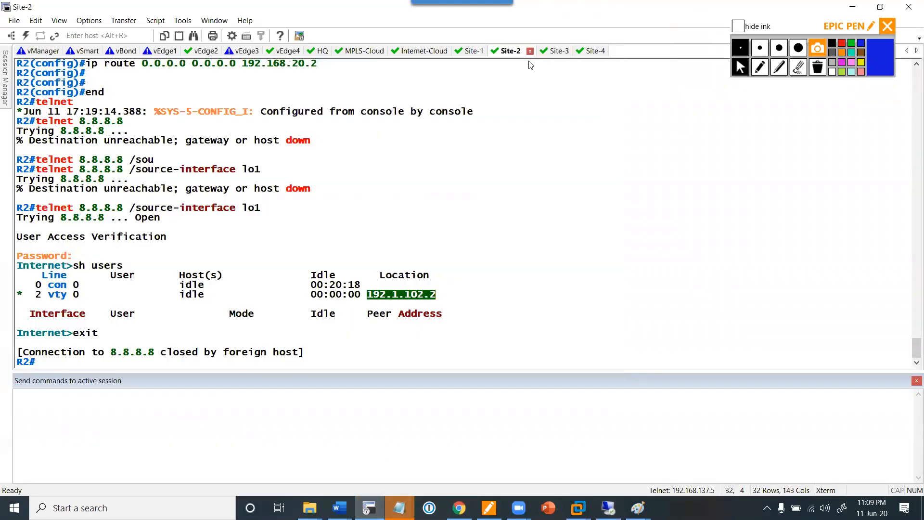
left_click_drag(86, 64, 321, 66)
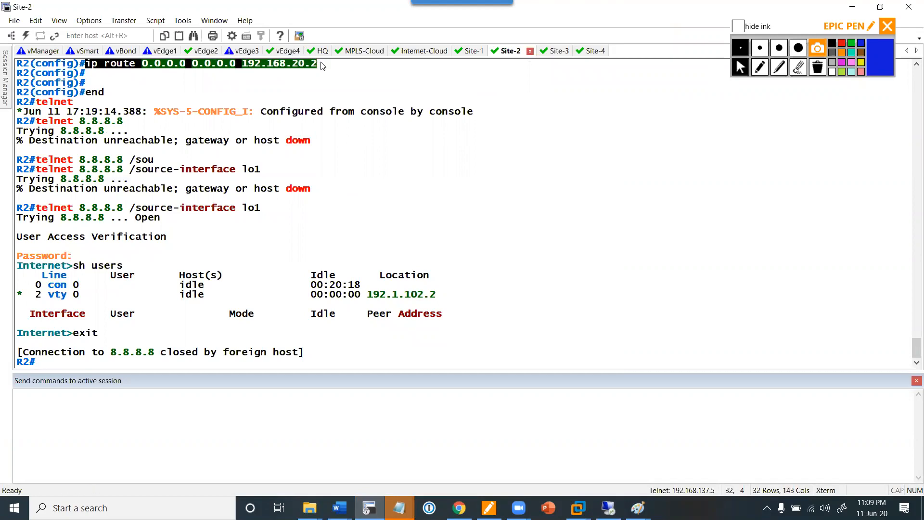
- Switch to the Site-3 session and display R3's OSPF routes with sh ip route ospf
left_click(547, 52)
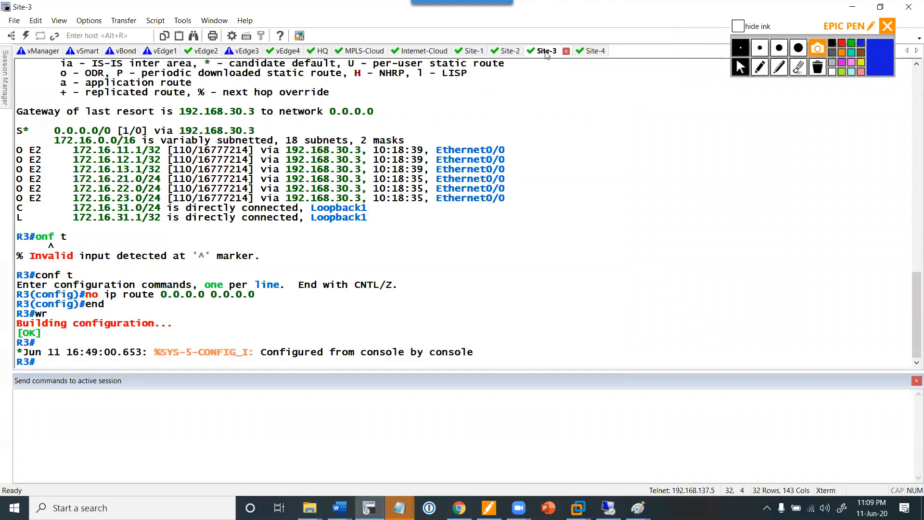
key("Return")
key("Return")
type("sh ip route ospf")
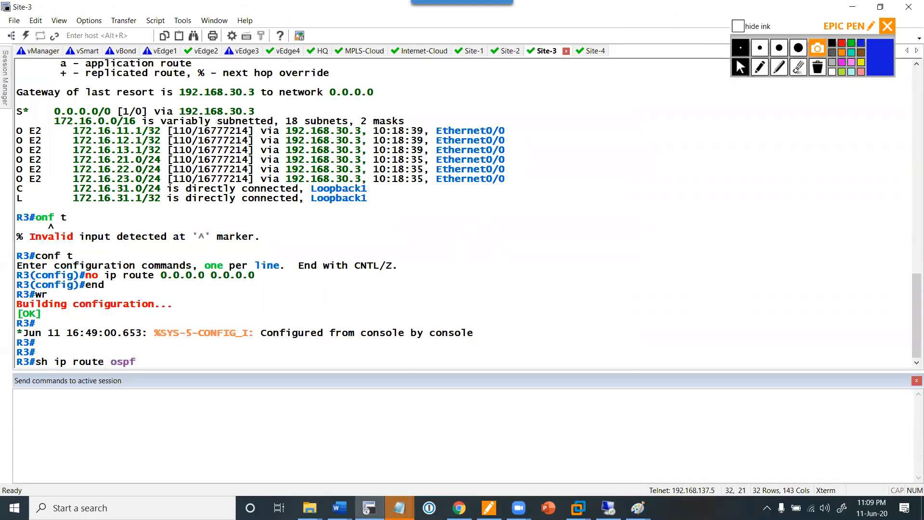
key("Return")
key("space")
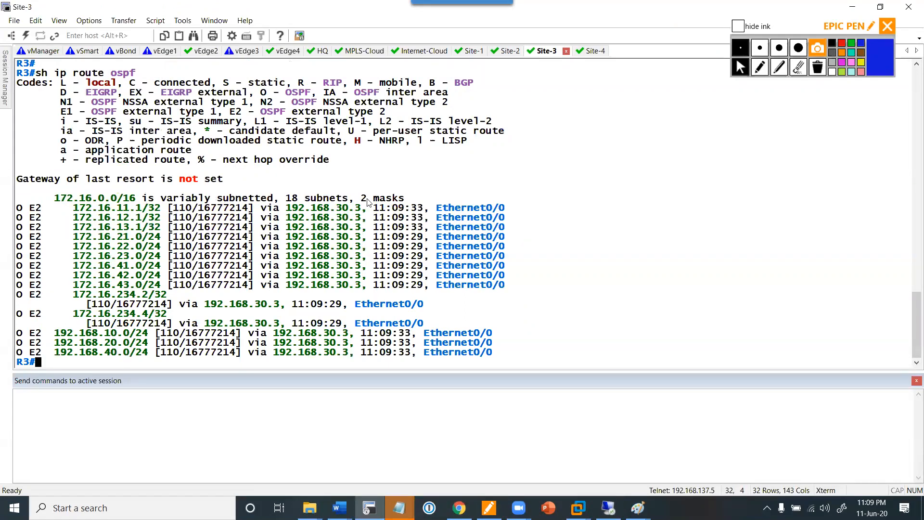
- Return to the Site-2 session, remove R2's default route with no ip route 0.0.0.0 0.0.0.0, and leave configuration mode
left_click(512, 53)
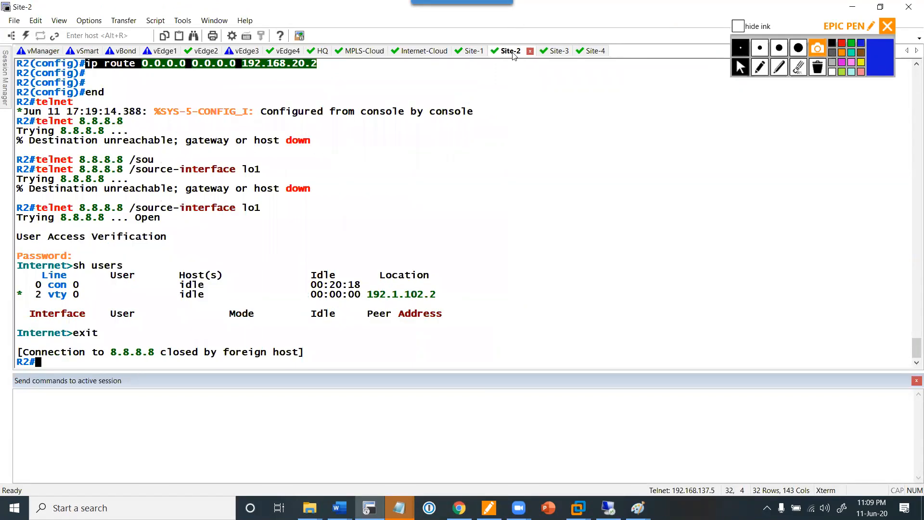
type("conf t")
key("Return")
type("no ip rou")
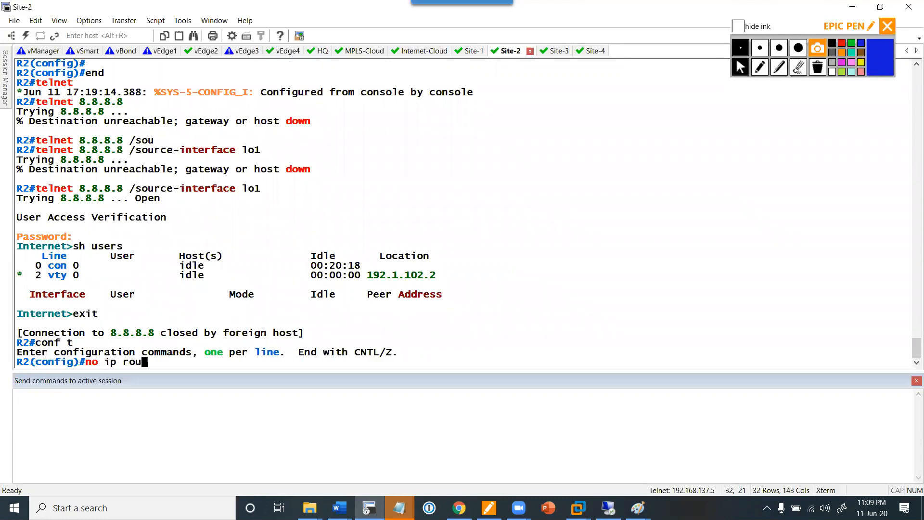
type("te 0.0.0.0 0.0.0.0")
key("Return")
key("Return")
type("end")
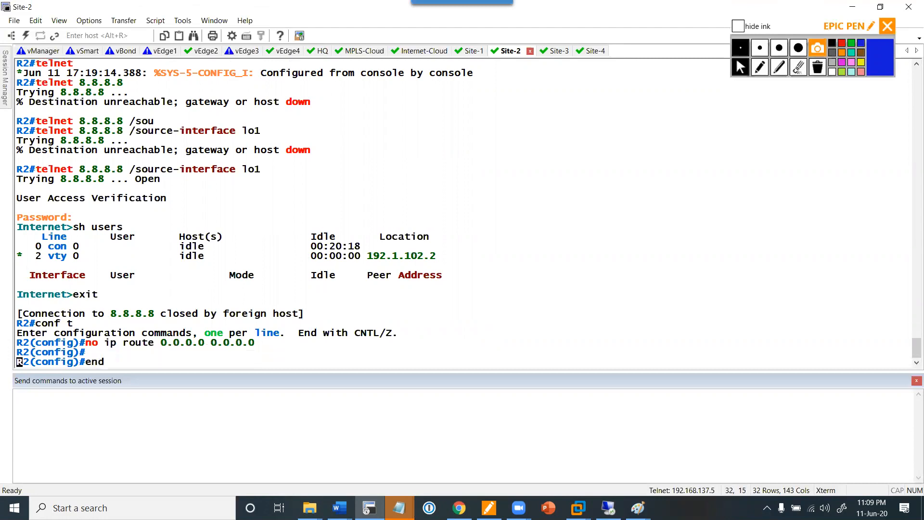
key("Return")
key("Return")
key("Return")
- Retry the telnet from R2 to 8.8.8.8 with source interface lo1
type("conf t")
key("Up")
key("Up")
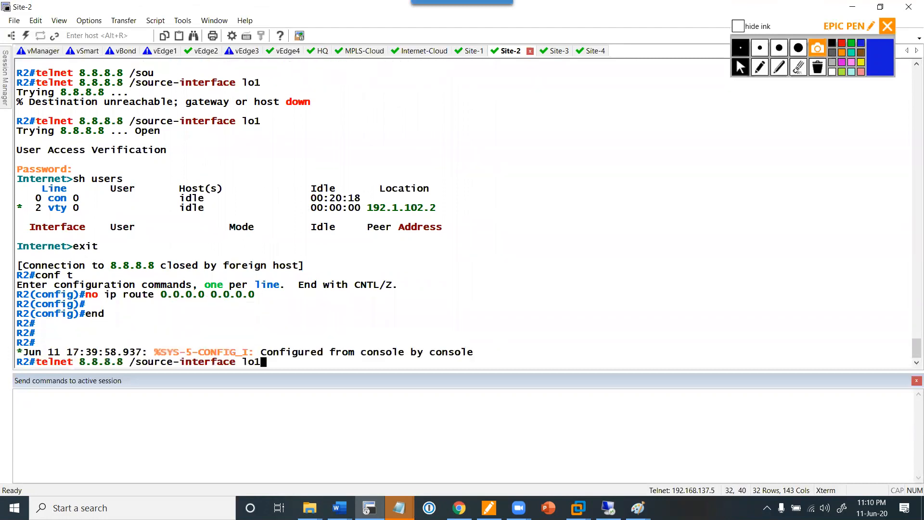
key("Return")
- Display R2's complete routing table with sh ip route
type("sh i")
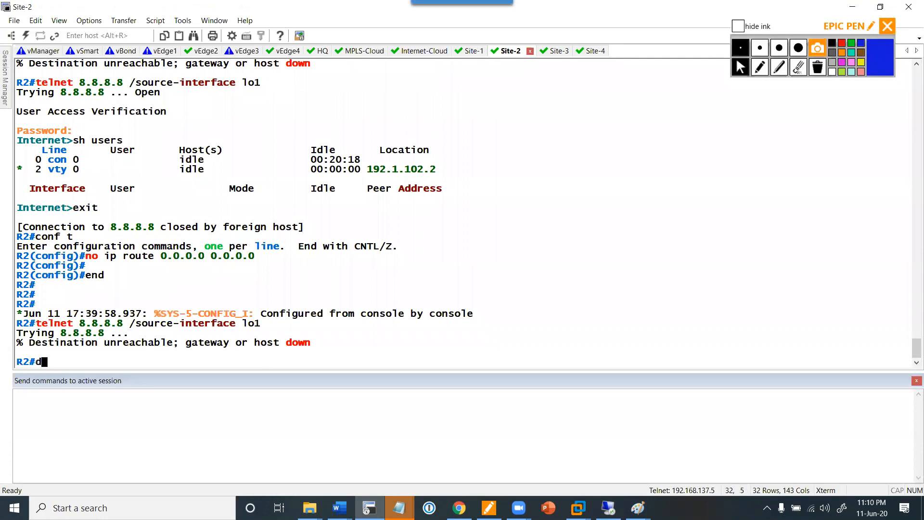
type("p route")
key("Return")
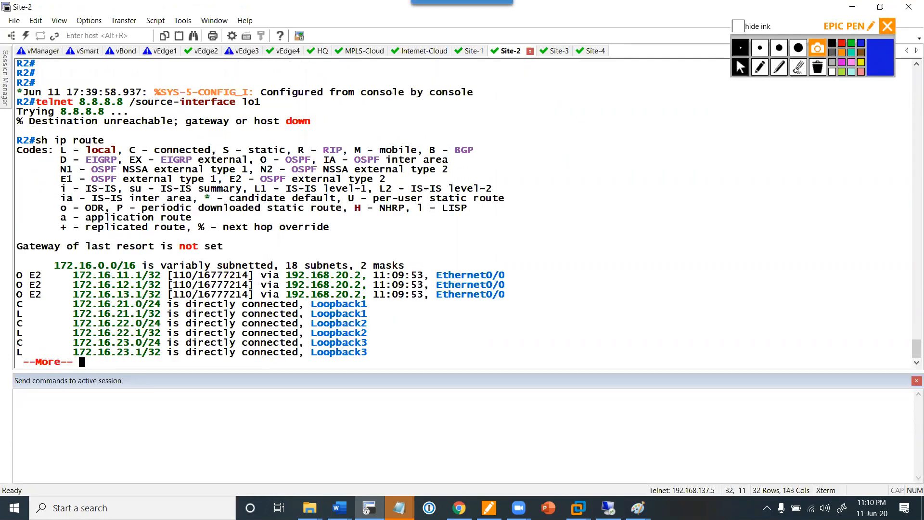
key("space")
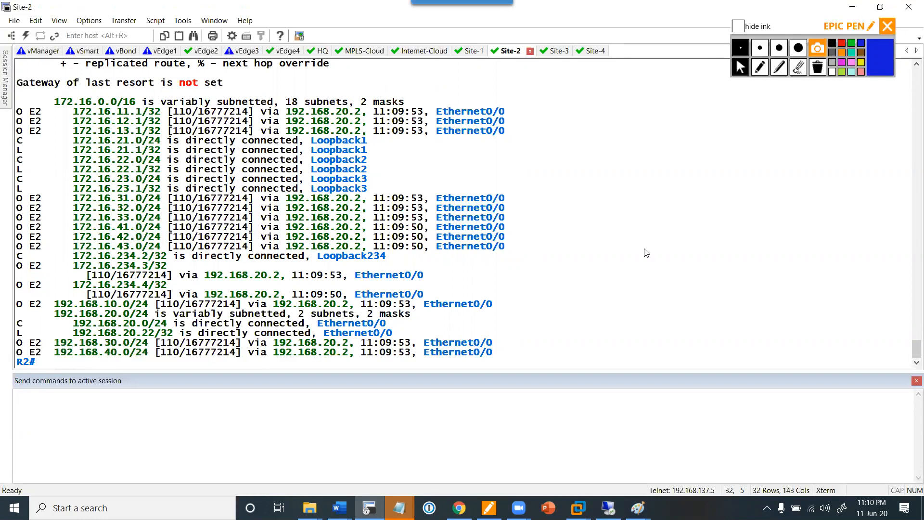
- Switch to vManage in the Remote Desktop session, open the feature templates, and filter them by ospf
mouse_move(608, 508)
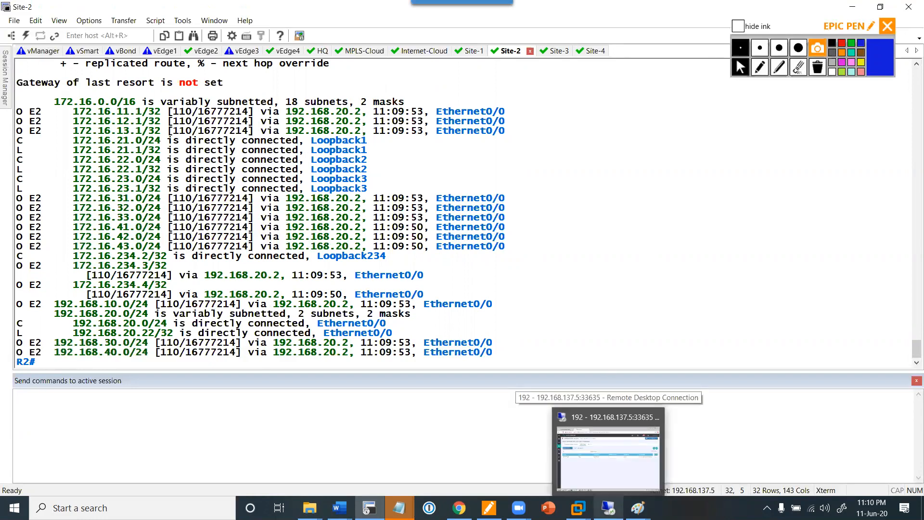
left_click(608, 455)
mouse_move(18, 138)
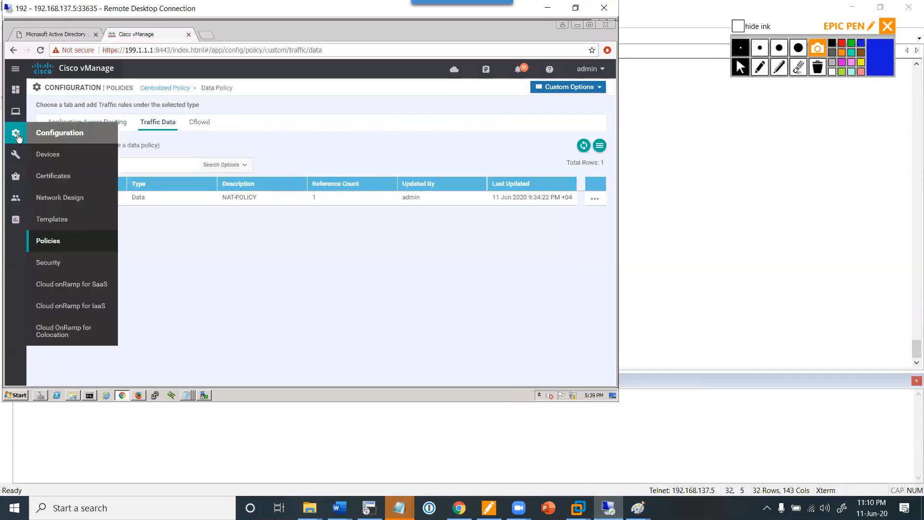
left_click(55, 220)
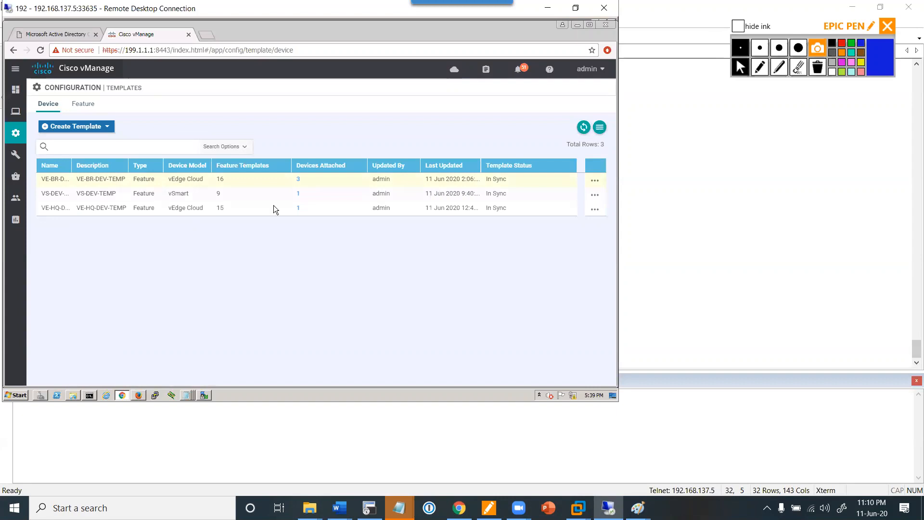
left_click(81, 107)
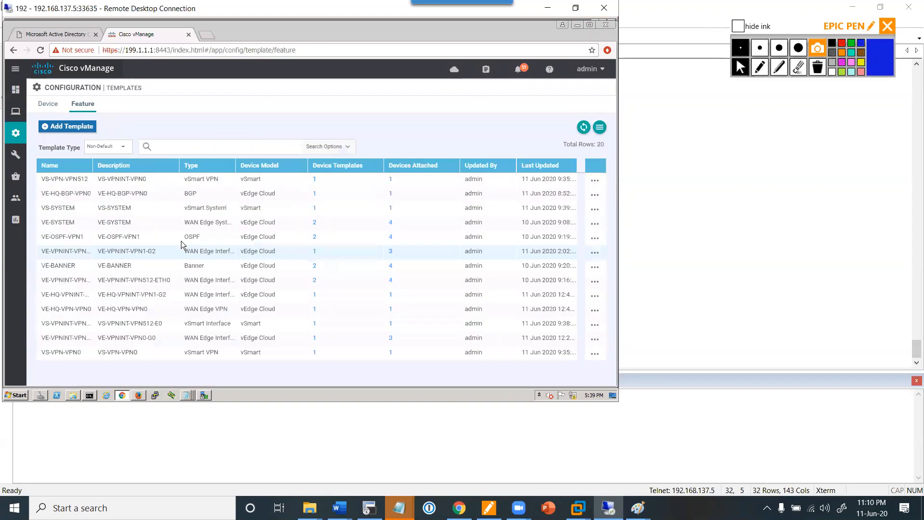
type("ospf")
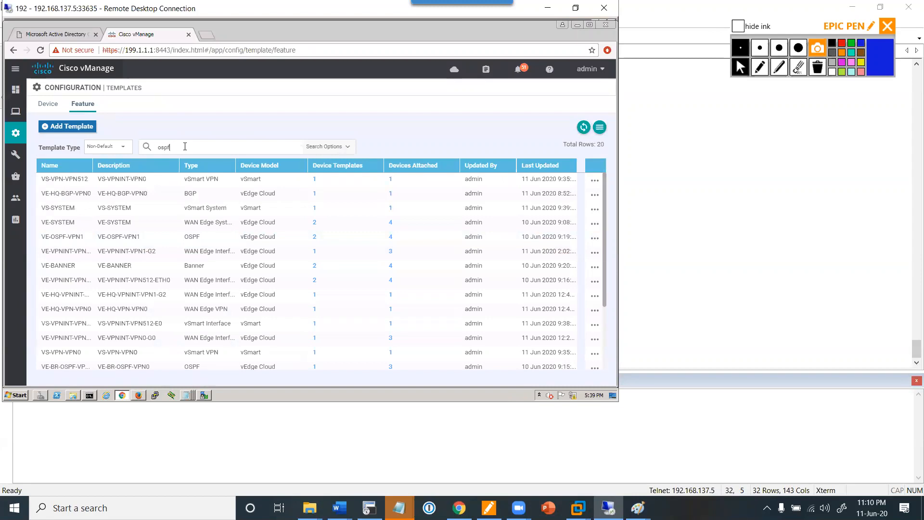
key("Return")
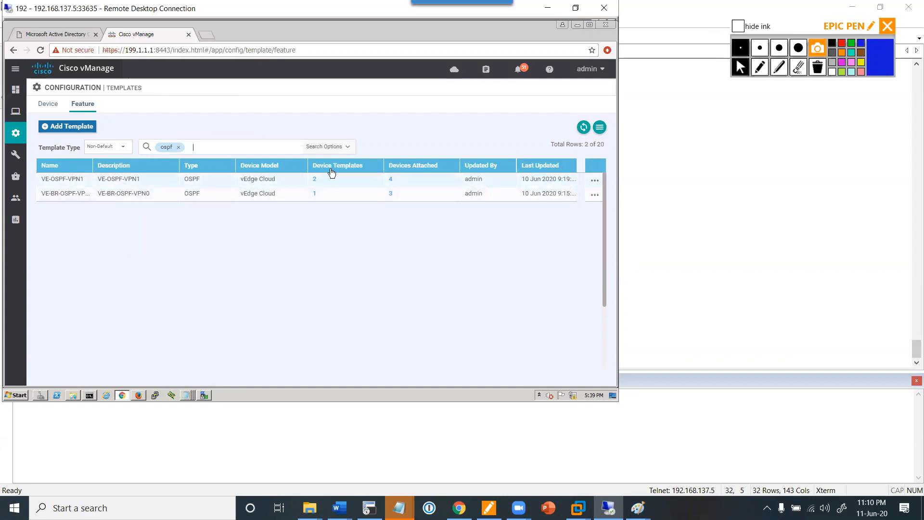
- Open the VE-OSPF-VPN1 feature template for editing and look through its Basic Configuration, Area and Advanced settings
left_click(595, 180)
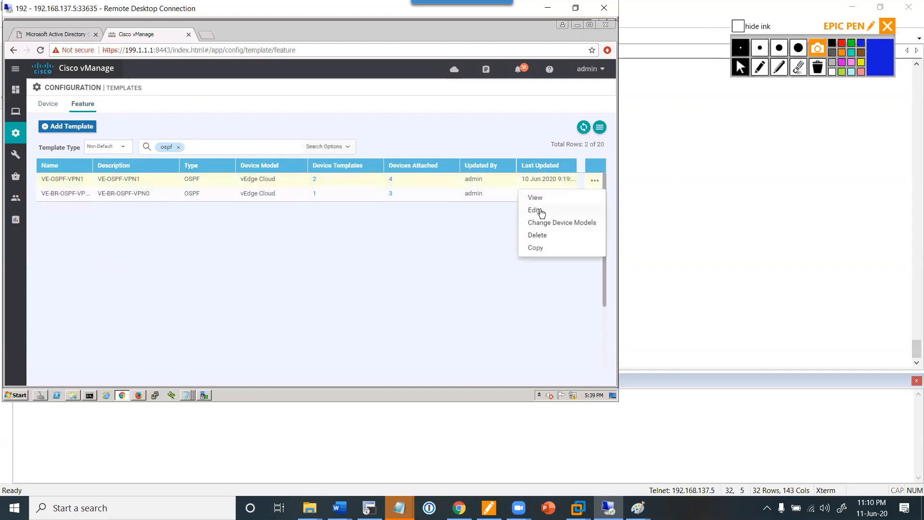
left_click(539, 211)
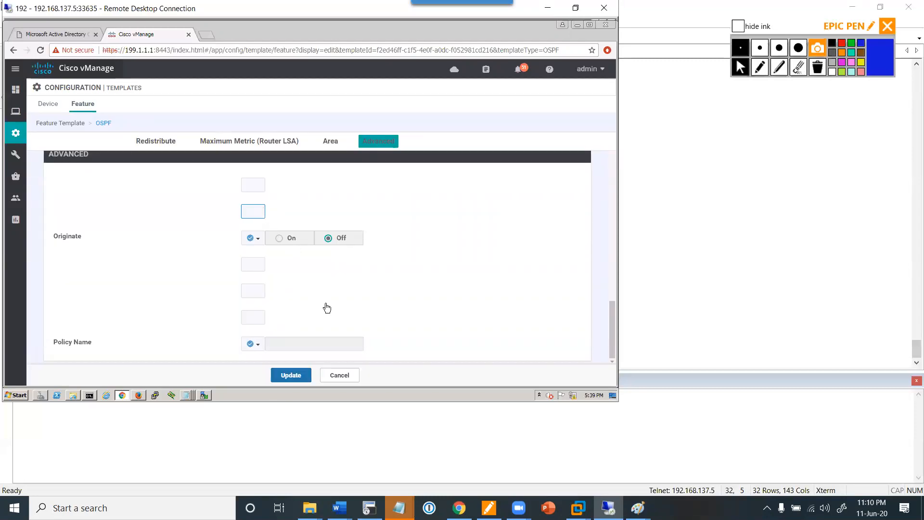
scroll(325, 303, "up", 12)
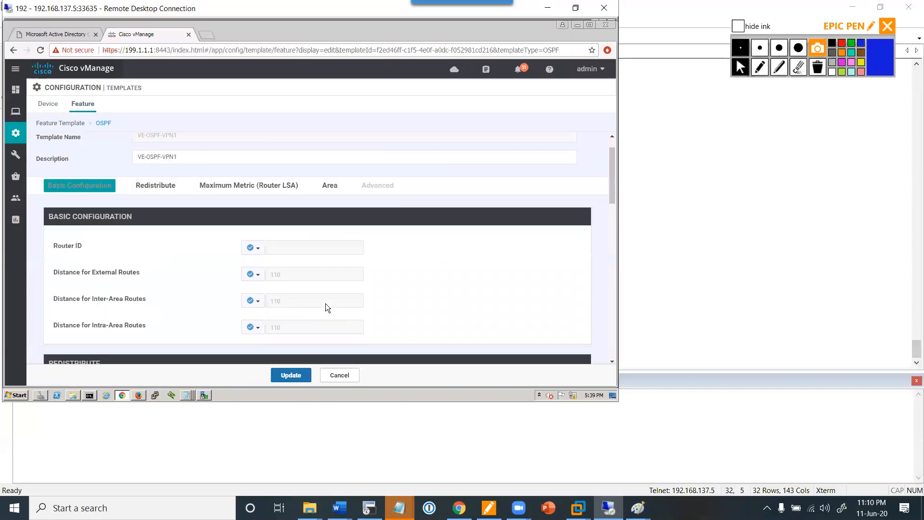
scroll(325, 303, "down", 6)
scroll(325, 303, "down", 1)
scroll(325, 308, "down", 3)
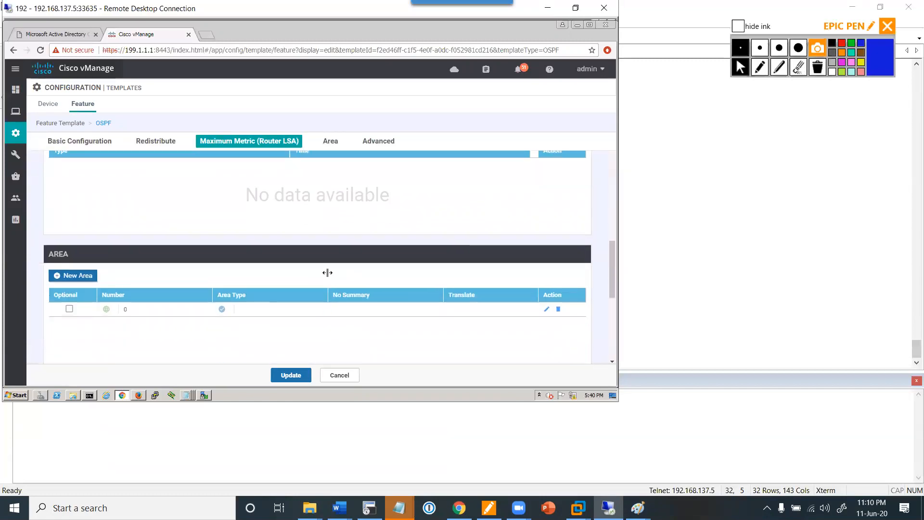
left_click(378, 141)
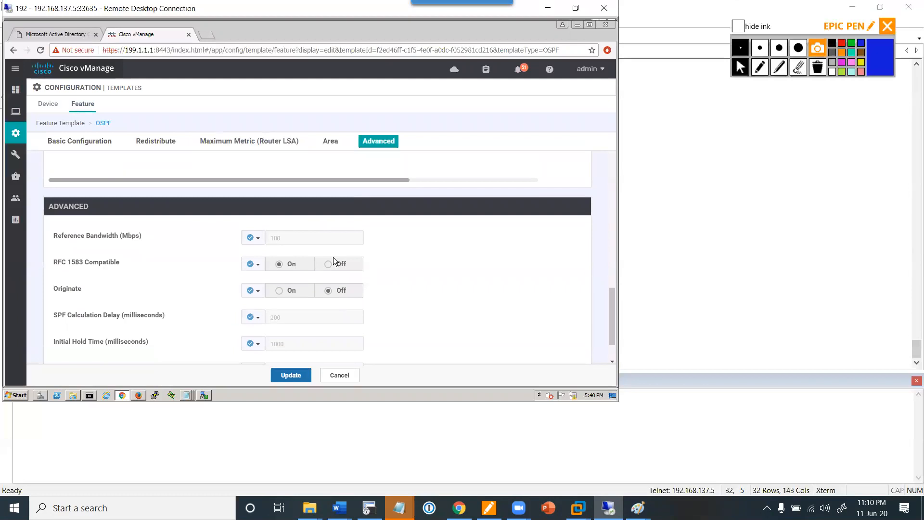
scroll(220, 327, "down", 1)
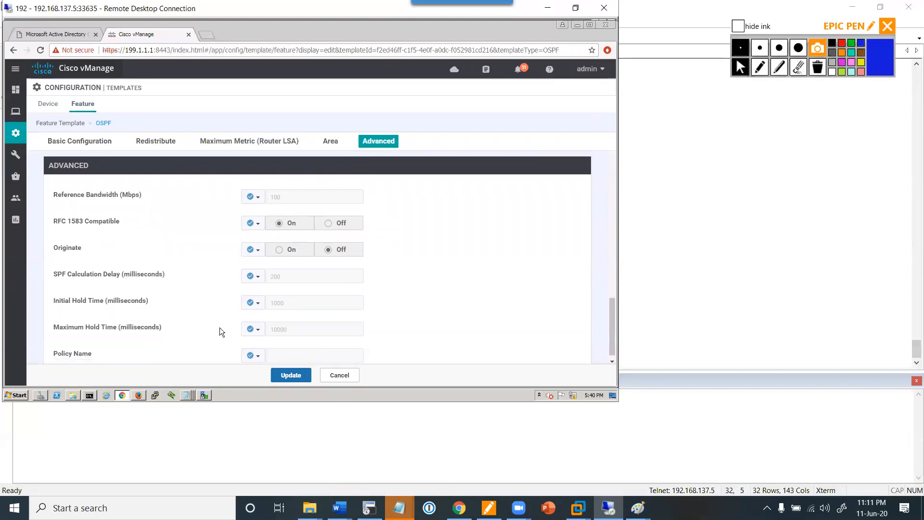
scroll(219, 331, "up", 1)
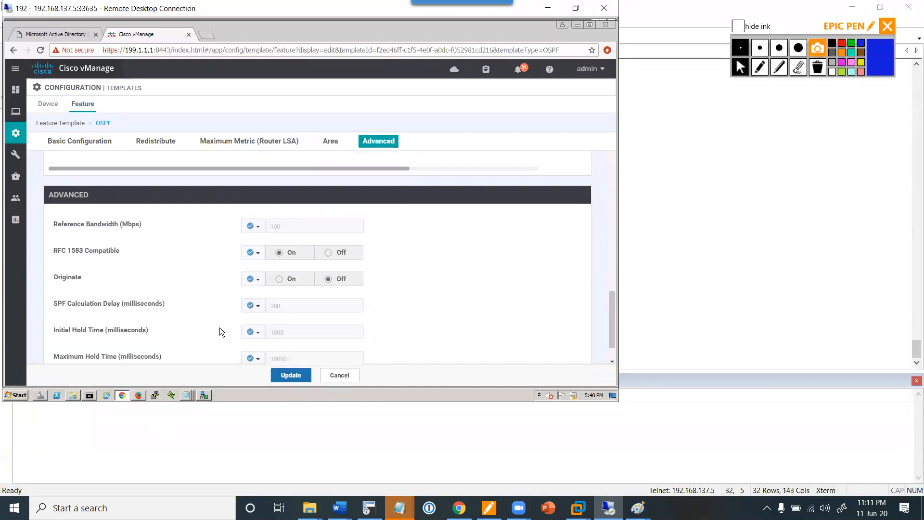
scroll(219, 328, "down", 1)
scroll(220, 329, "up", 2)
scroll(220, 329, "up", 4)
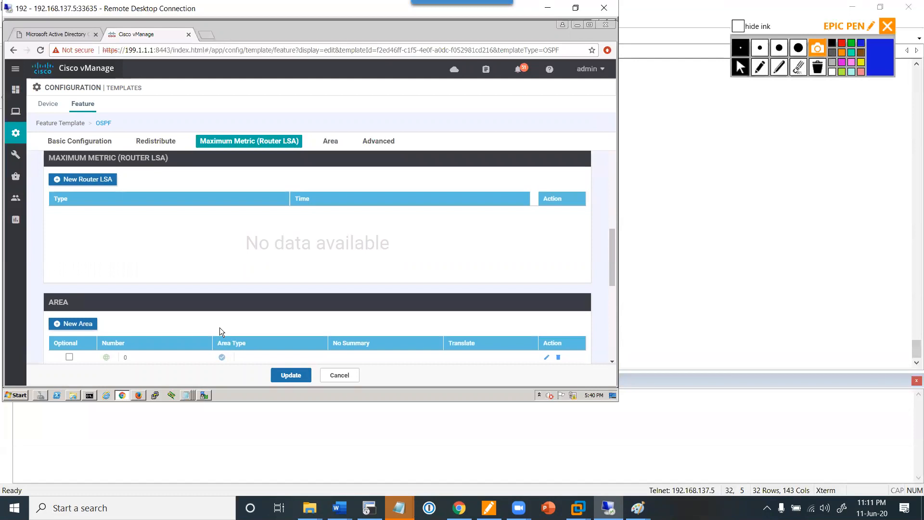
scroll(220, 330, "down", 2)
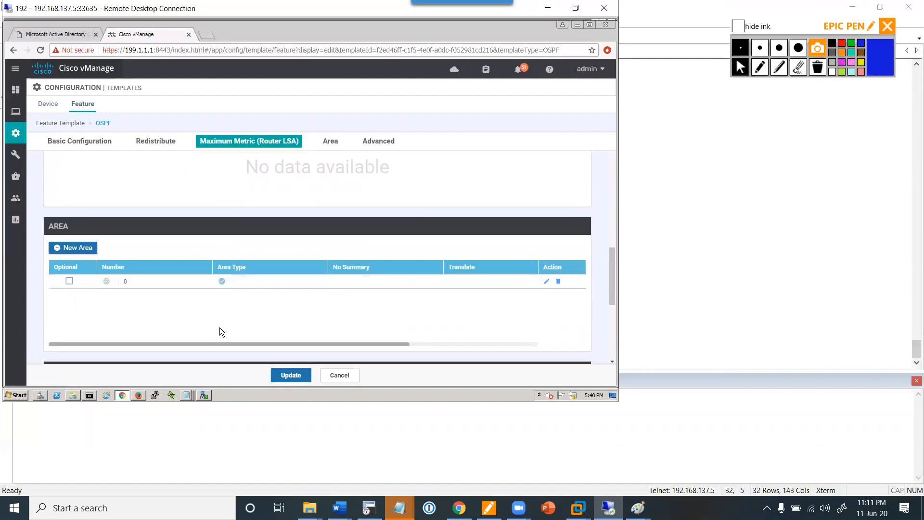
scroll(220, 330, "down", 1)
scroll(219, 331, "down", 1)
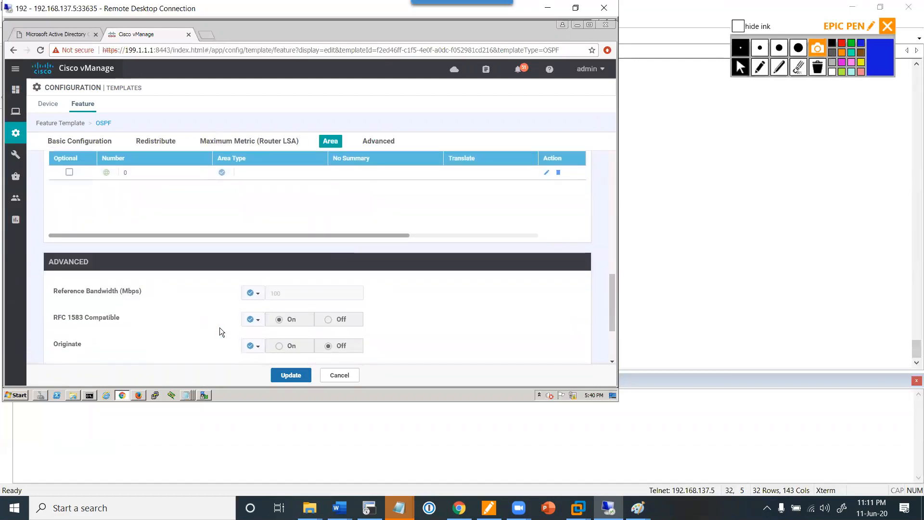
scroll(180, 339, "down", 2)
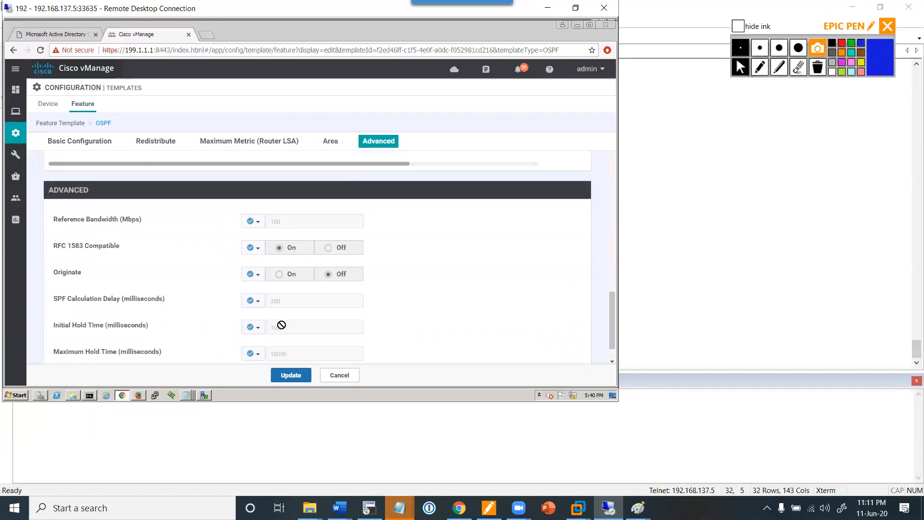
- Set the OSPF template's Originate and Always options to Global with the value On, and update the template
left_click(258, 276)
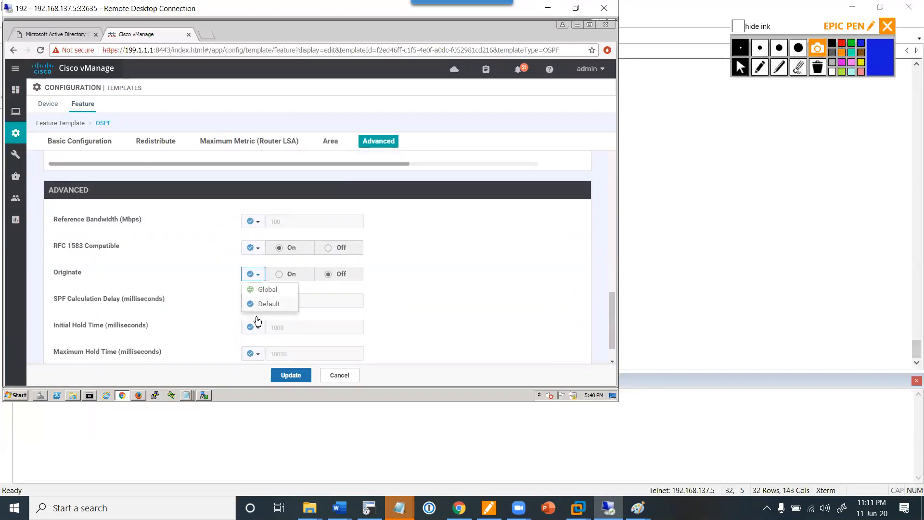
left_click(274, 293)
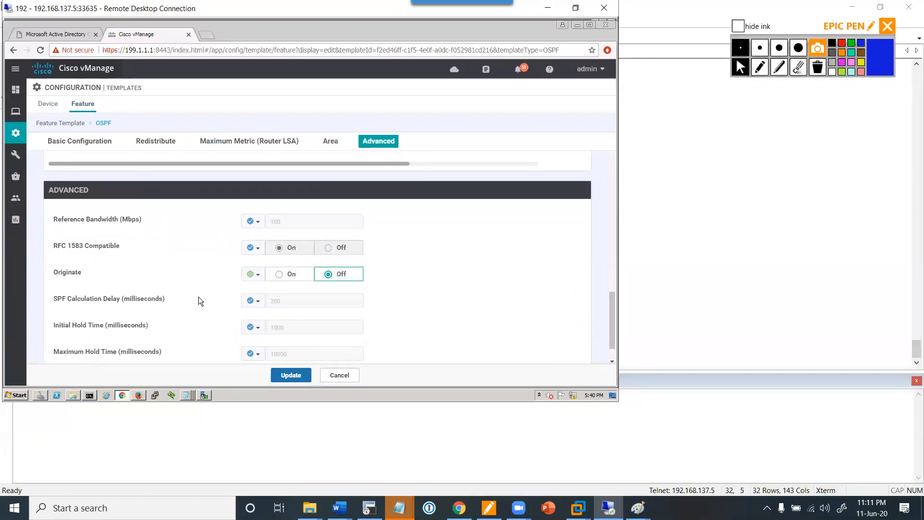
left_click(281, 279)
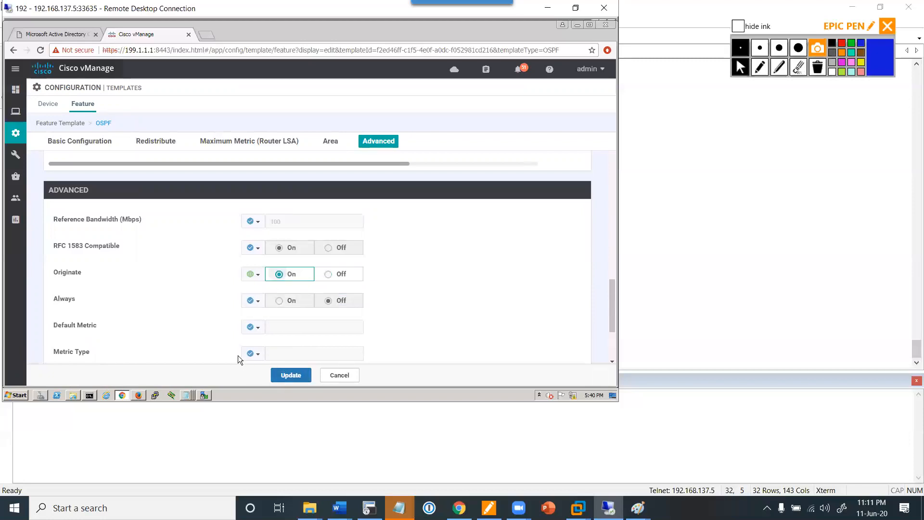
left_click(259, 301)
left_click(263, 318)
left_click(281, 302)
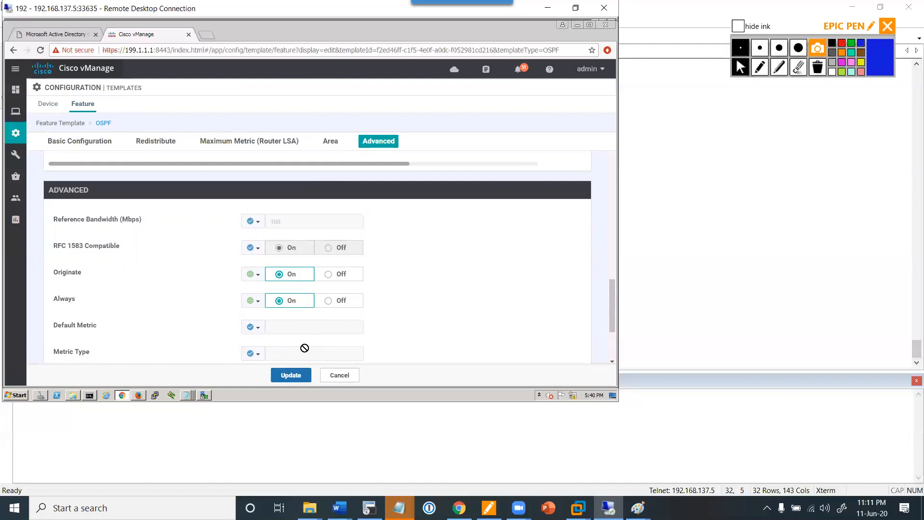
left_click(299, 374)
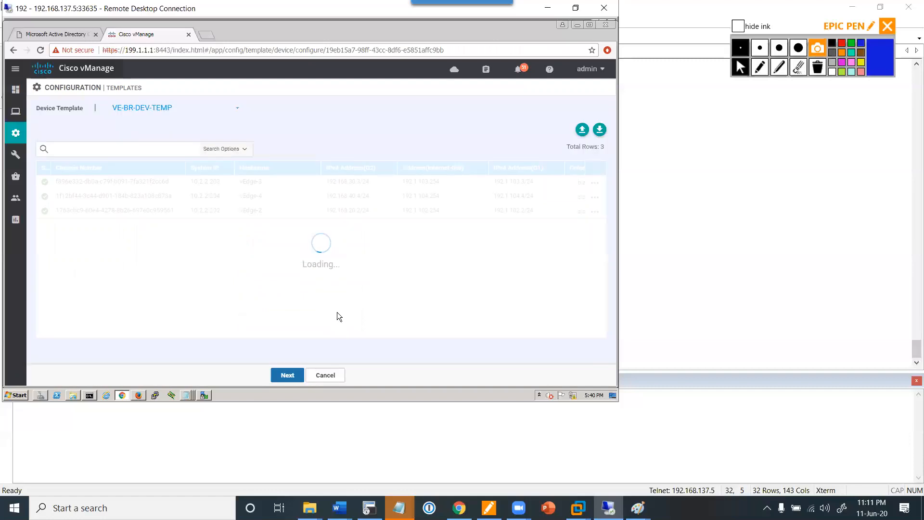
- Continue to the VE-BR-DEV-TEMP configuration preview and examine the OSPF default-information line under VPN 1 for vEdge-2
left_click(306, 376)
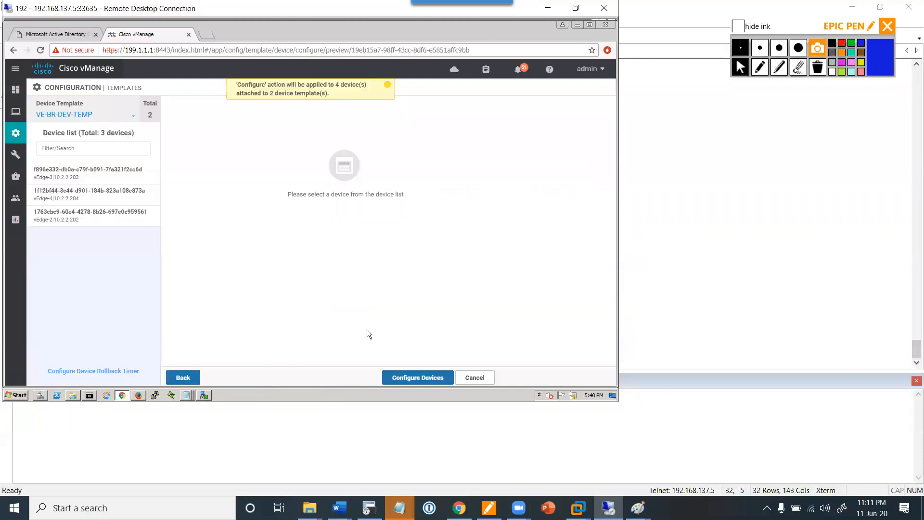
left_click(100, 217)
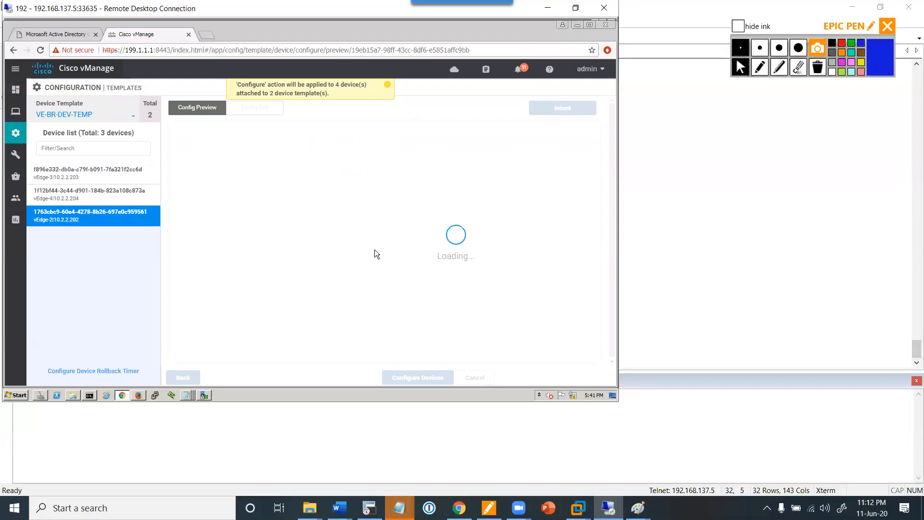
scroll(383, 238, "down", 10)
scroll(383, 238, "down", 10)
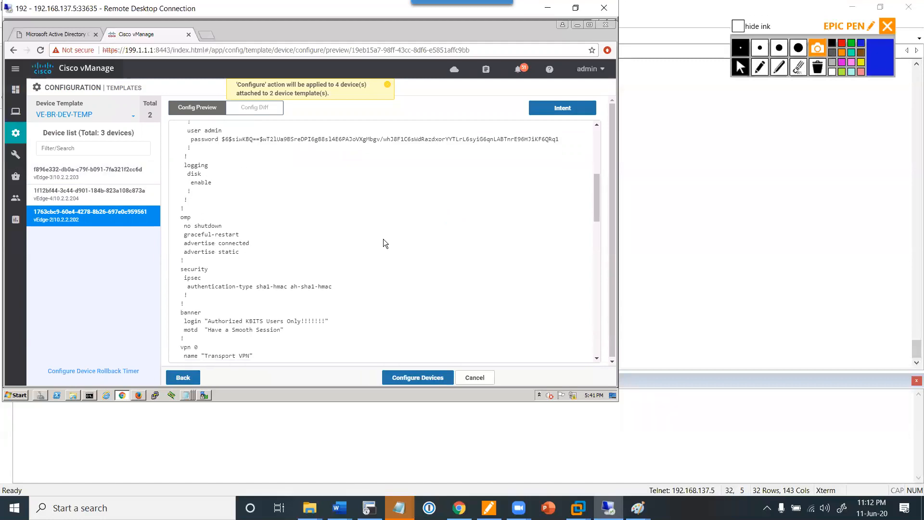
scroll(383, 243, "down", 8)
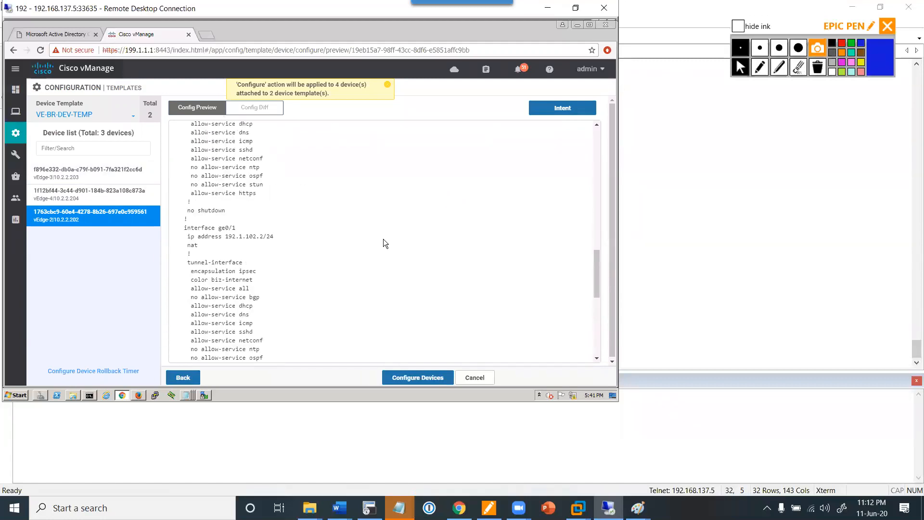
scroll(383, 239, "down", 5)
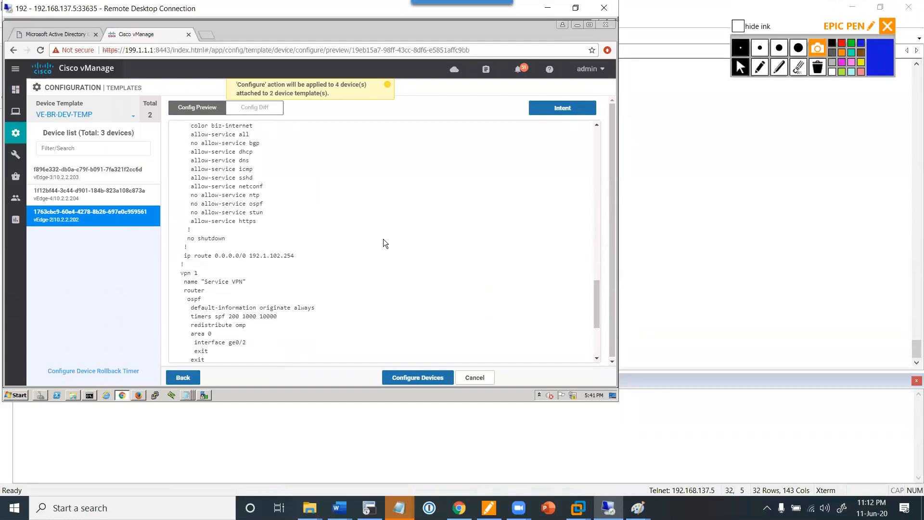
left_click_drag(191, 271, 327, 276)
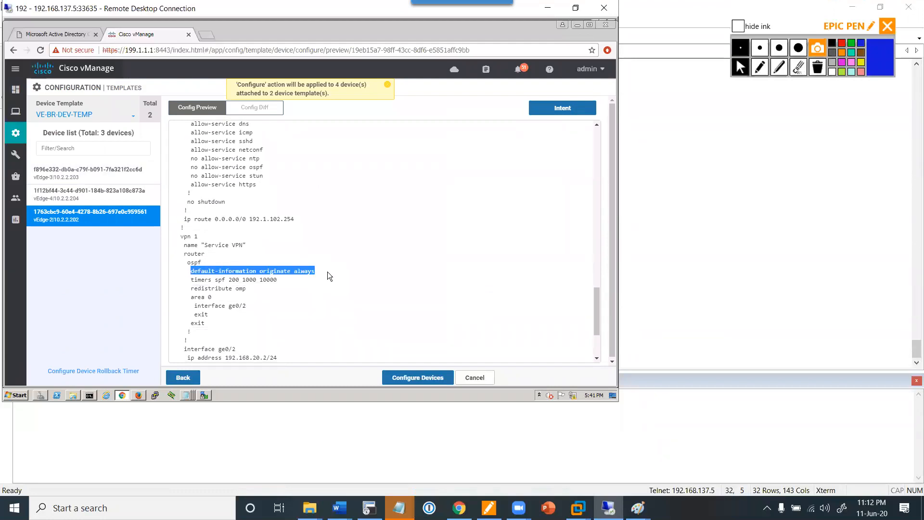
left_click_drag(201, 245, 169, 237)
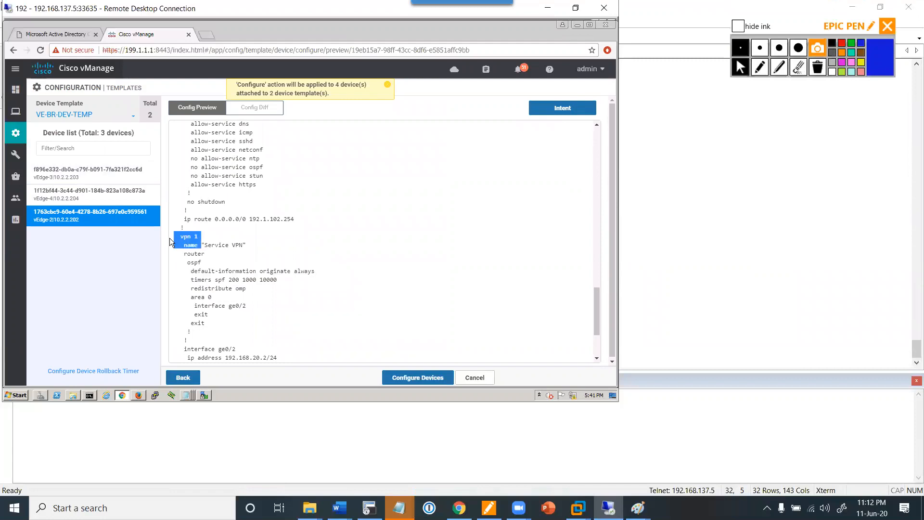
- Push the template configuration to the devices, confirming the changes on all 4 devices, and refresh the task status
left_click(430, 378)
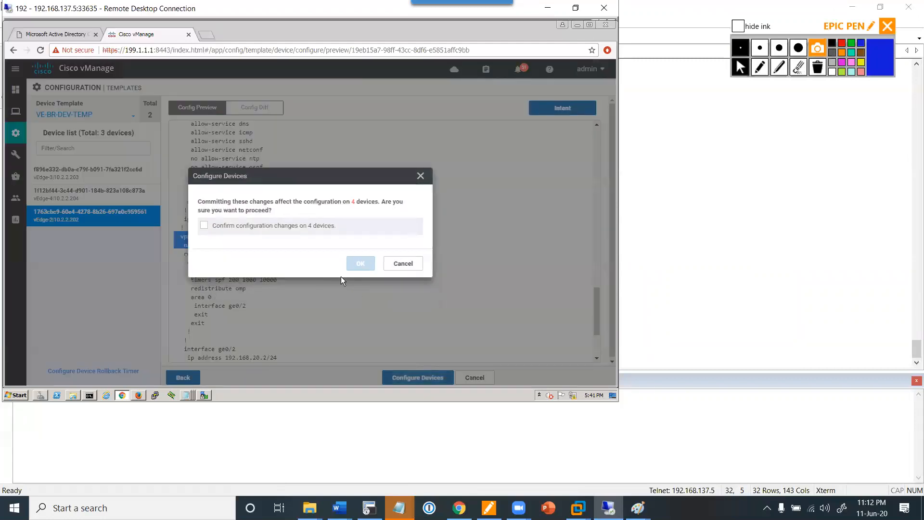
left_click(204, 225)
left_click(361, 263)
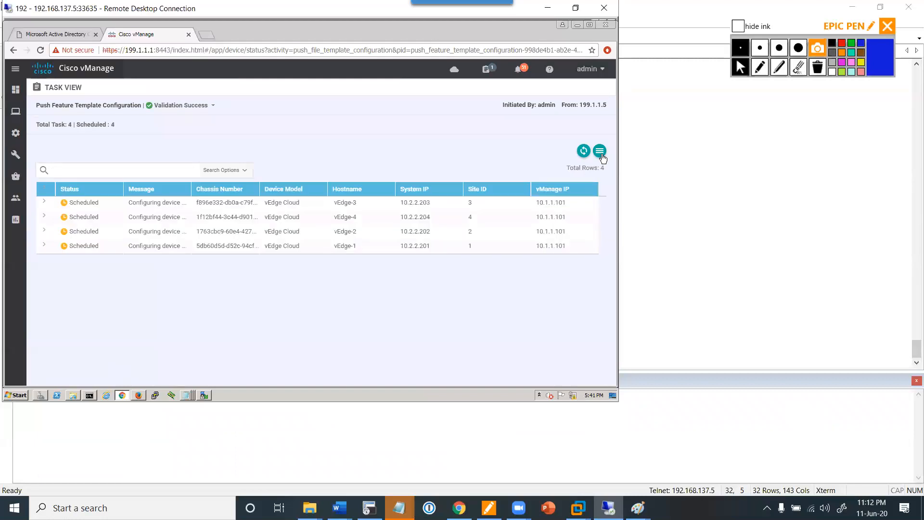
left_click(583, 151)
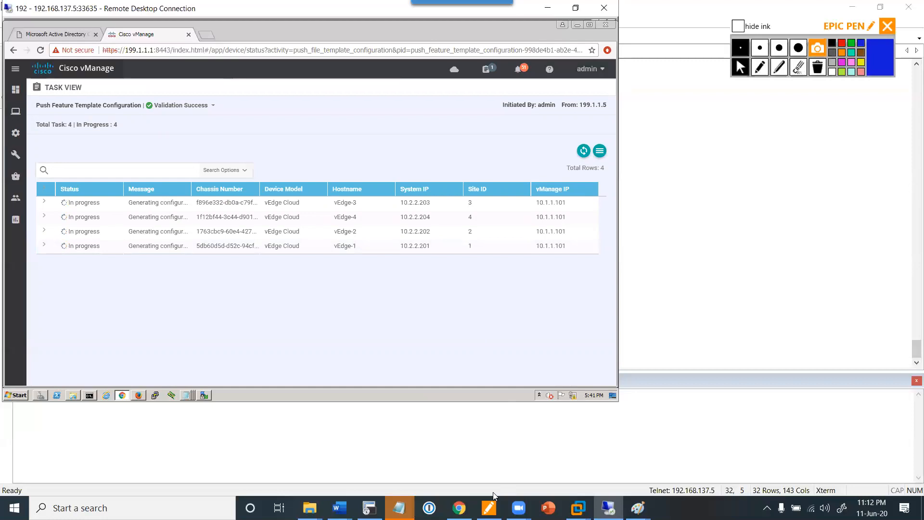
- Switch to the Site-2 terminal session and display R2's routing table with sh ip route
mouse_move(519, 508)
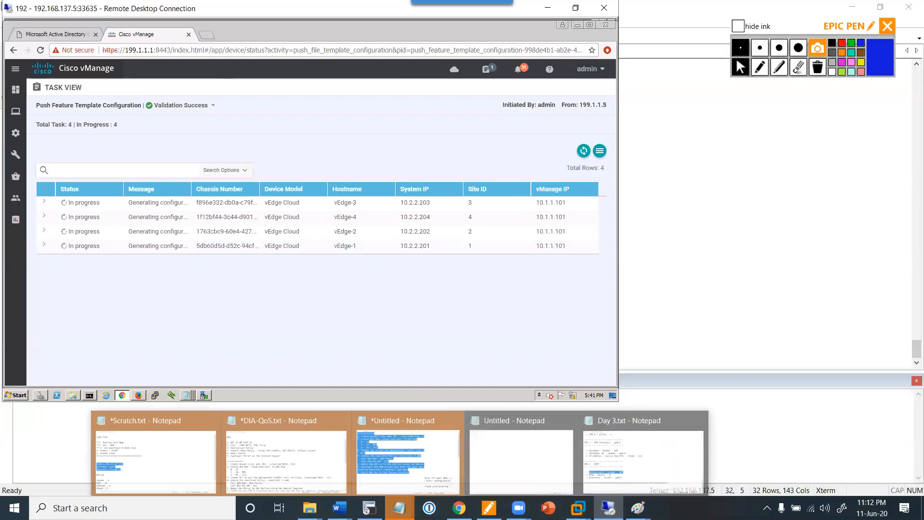
left_click(369, 508)
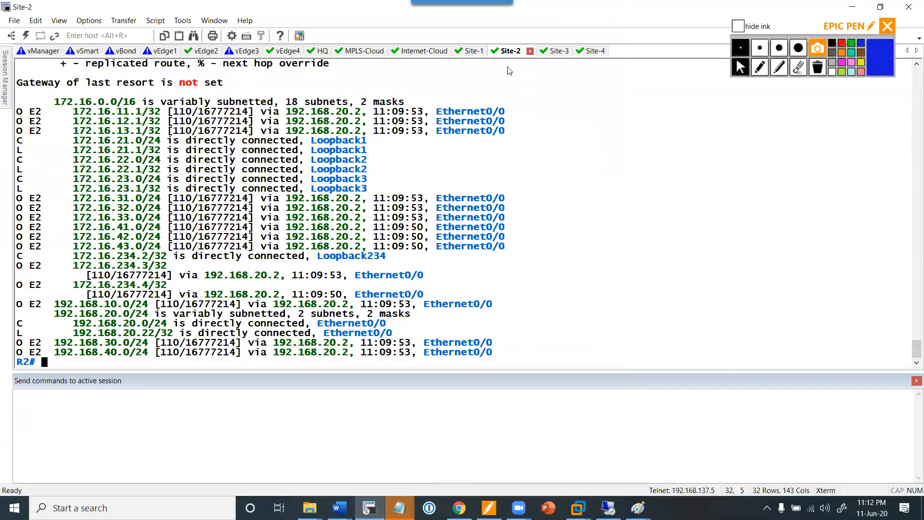
type("sh ip route")
key("Return")
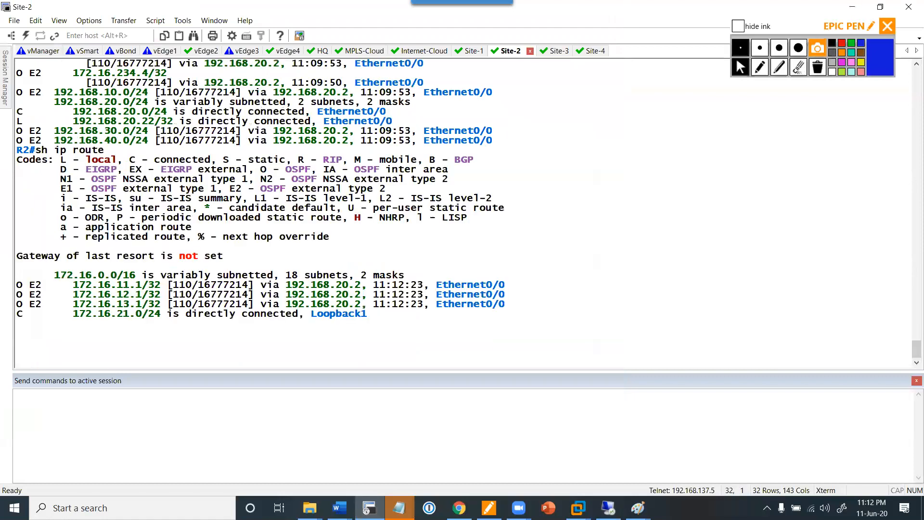
- Open the Site-3 session and display R3's complete routing table with sh ip route
left_click(555, 52)
type("sh ip route")
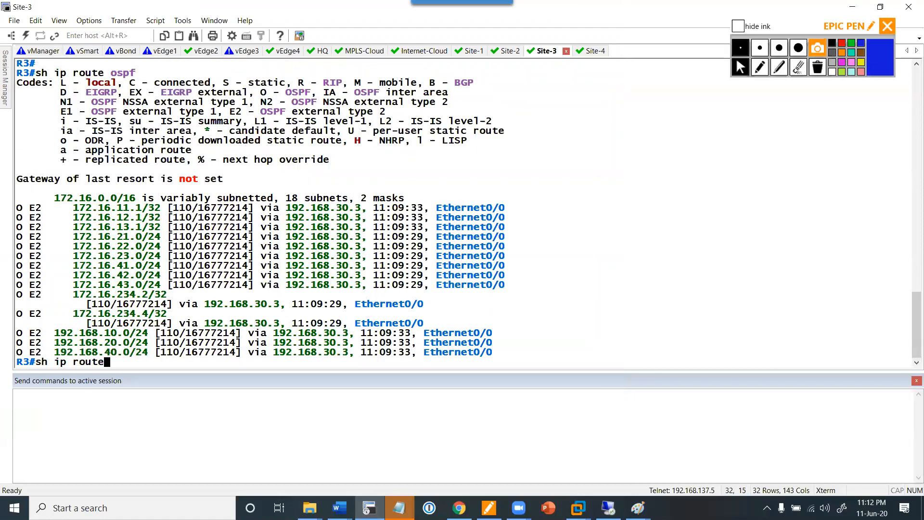
key("Return")
key("space")
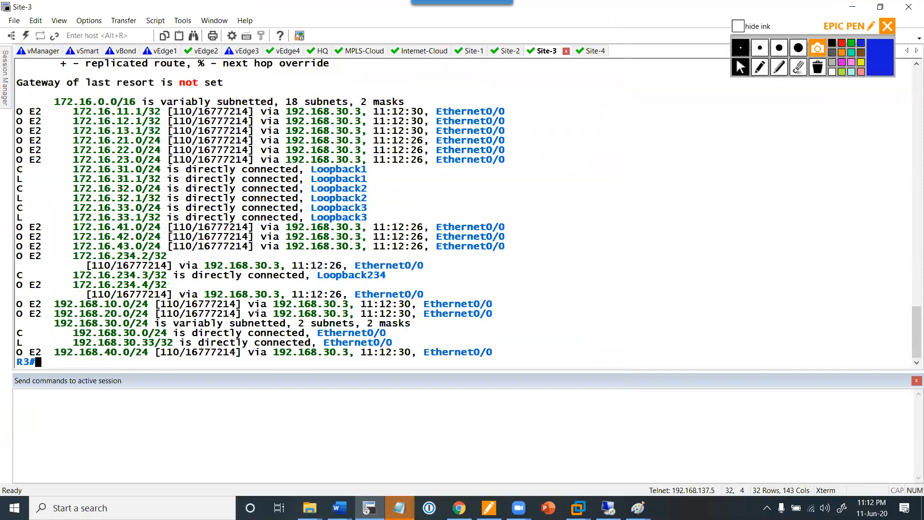
- Open the Site-4 session and display R4's OSPF routes with sh ip route ospf
left_click(582, 51)
type("sh ip route ops")
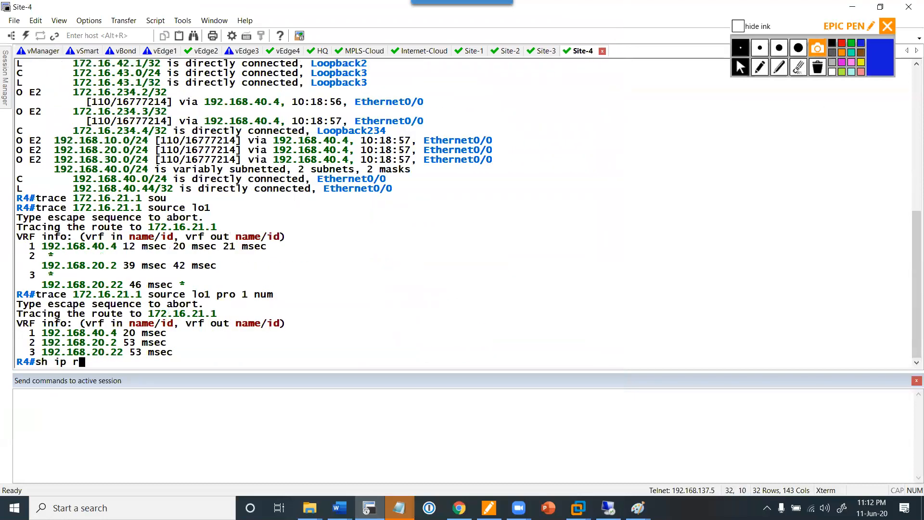
key("BackSpace")
key("BackSpace")
type("spf")
key("Return")
key("space")
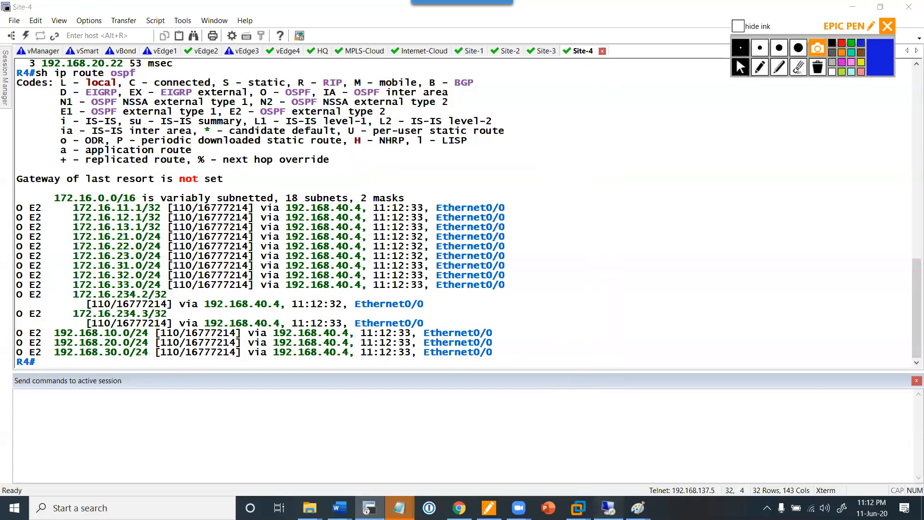
- Return to vManage in the Remote Desktop session and monitor the template push, including vEdge-3's task log, refreshing the status until all devices finish
left_click(607, 506)
left_click(585, 151)
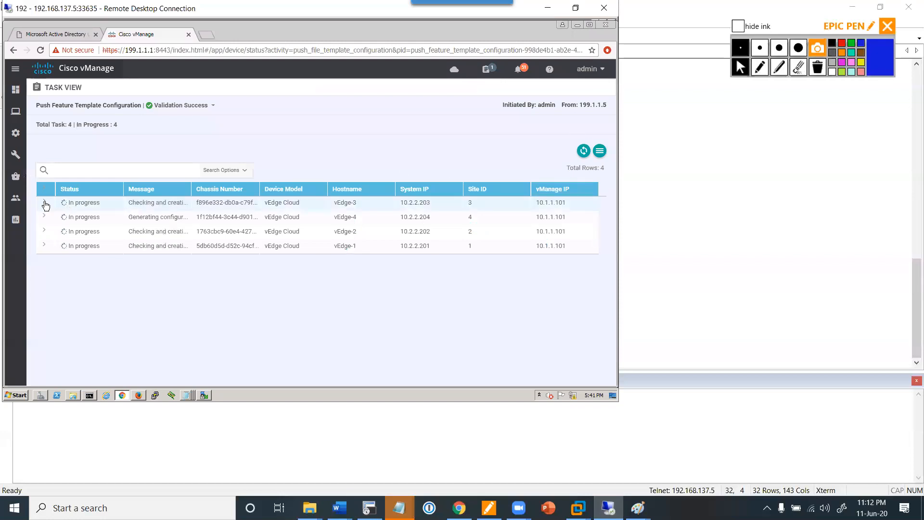
left_click(45, 202)
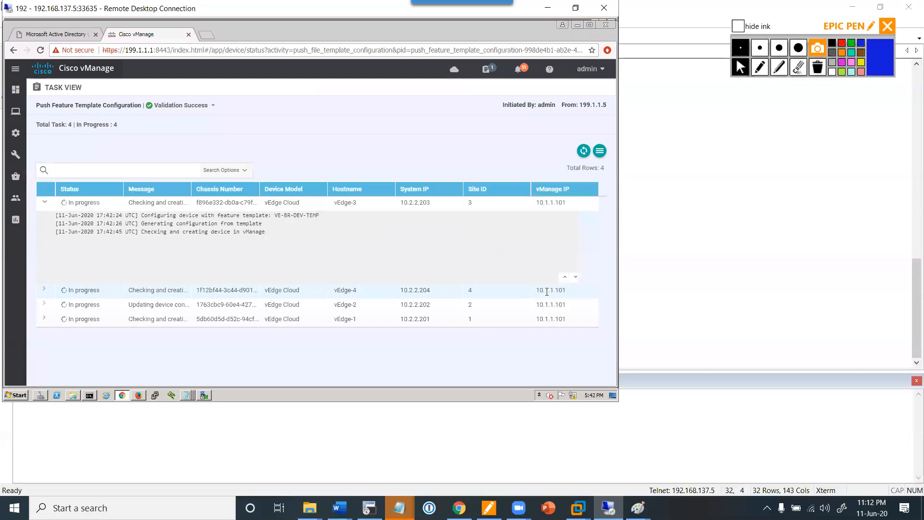
left_click(584, 152)
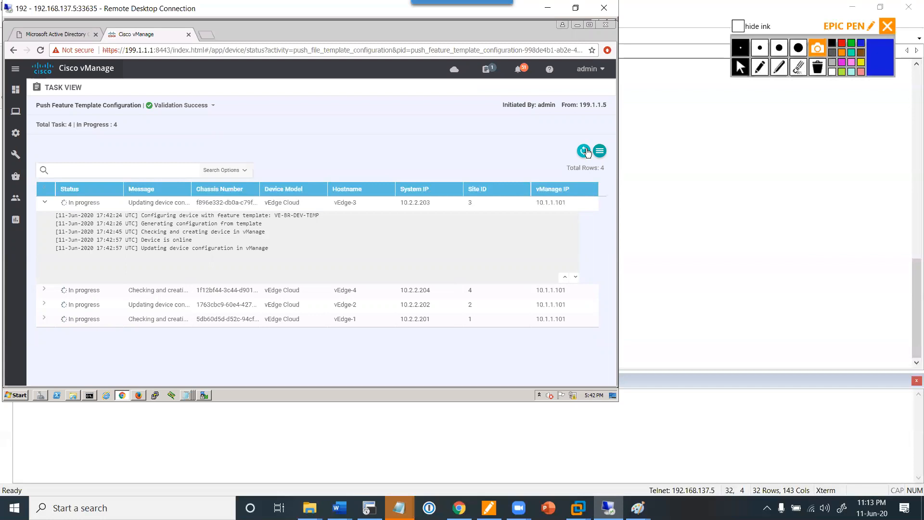
left_click(584, 150)
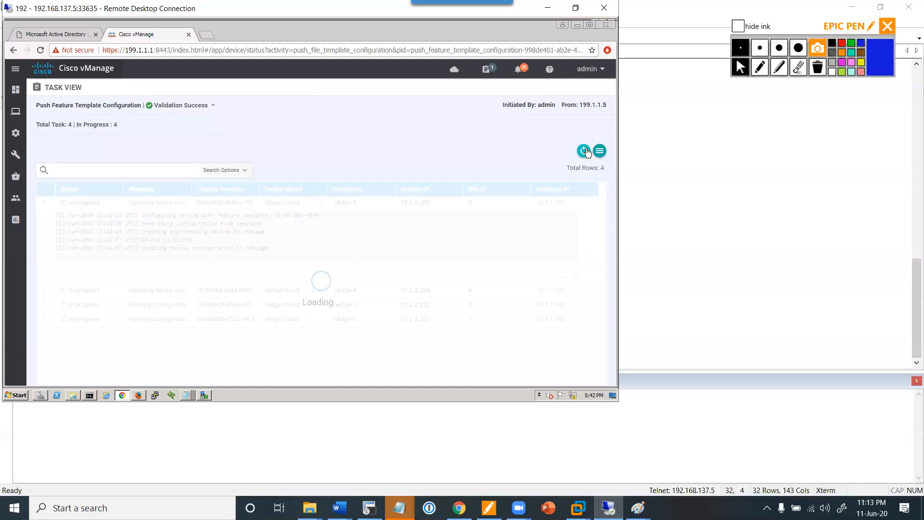
left_click(584, 151)
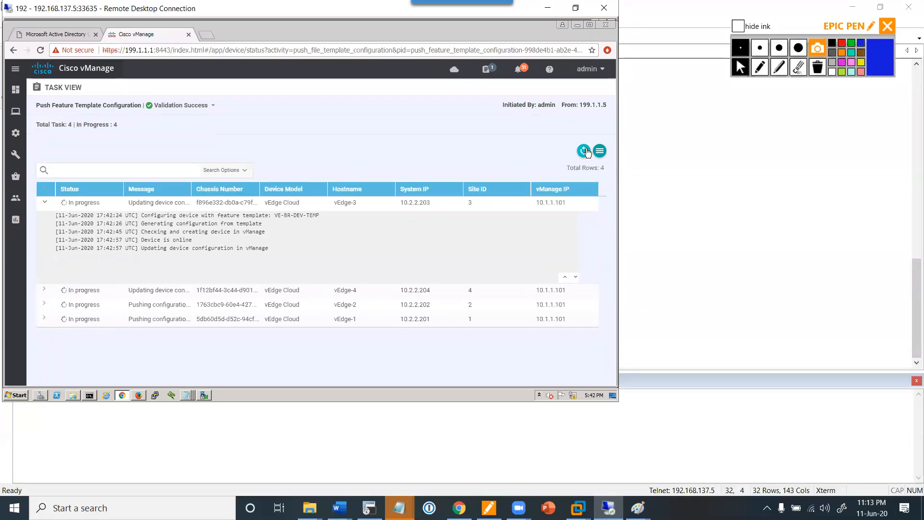
left_click(587, 153)
left_click(587, 153)
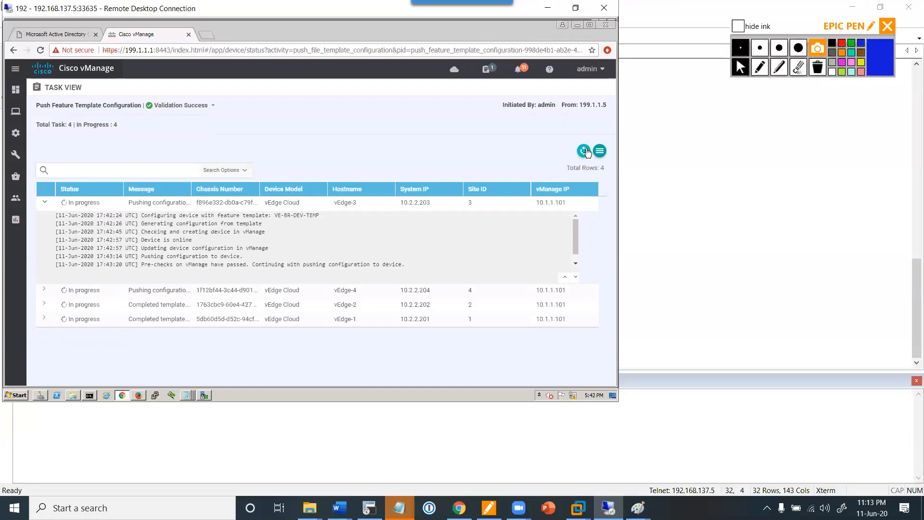
left_click(587, 153)
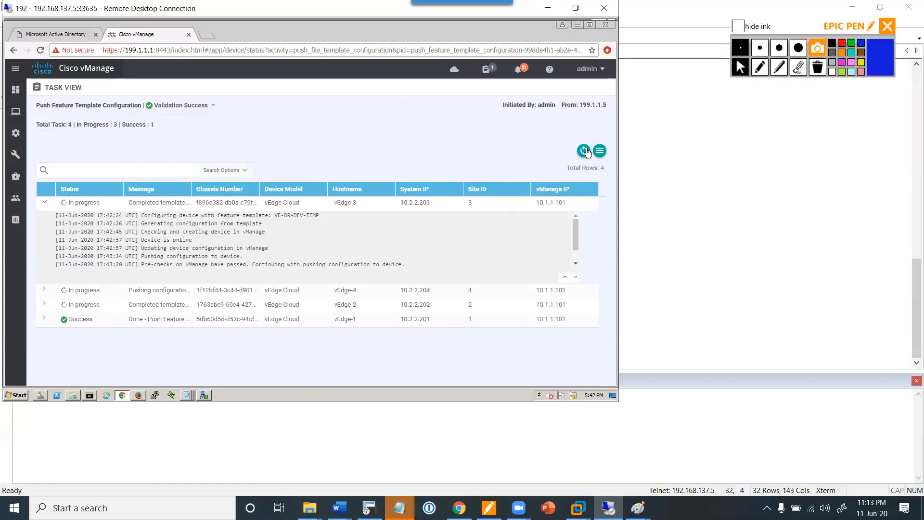
left_click(587, 152)
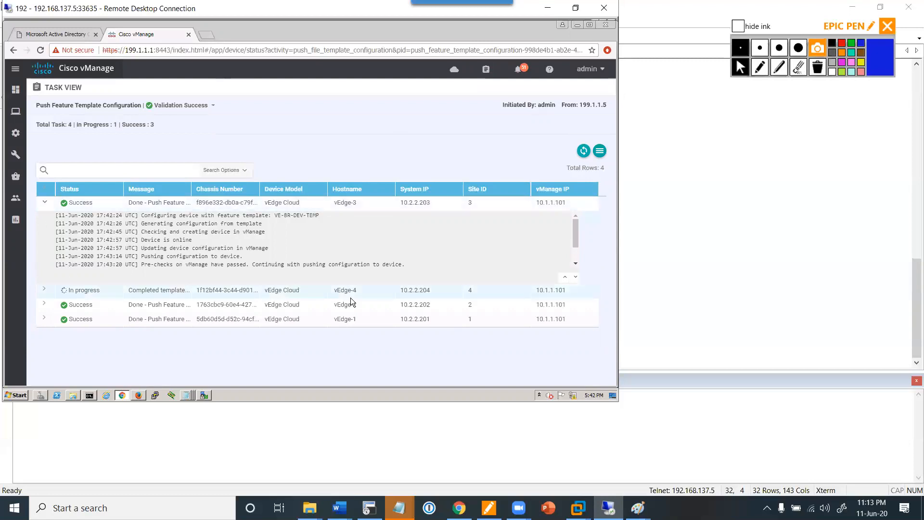
left_click(47, 206)
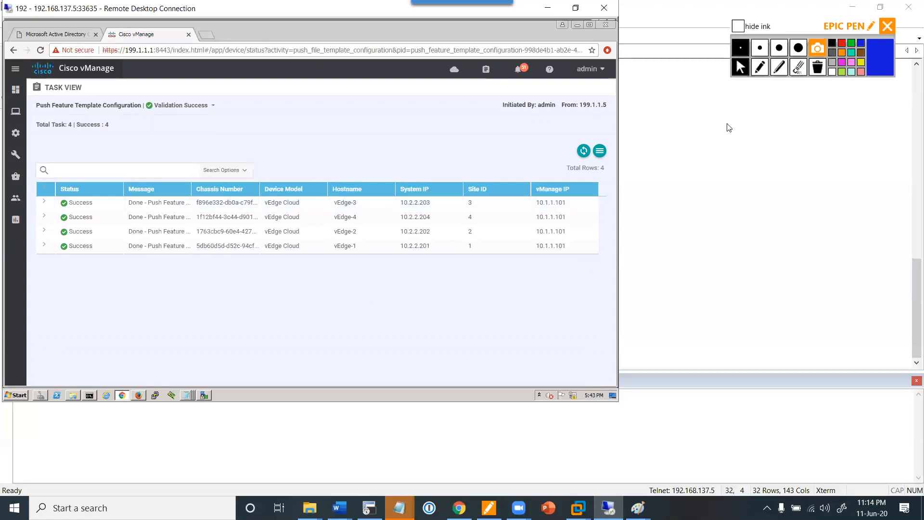
- Switch back to the Site-4 session, rerun sh ip route ospf on R4, and check for the 0.0.0.0/0 default route
left_click(741, 135)
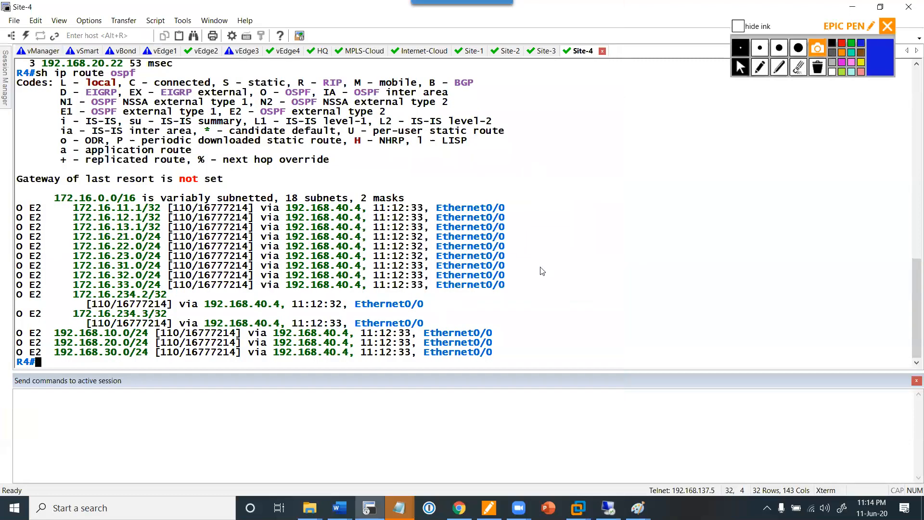
type("sh ip route ospf")
key("Return")
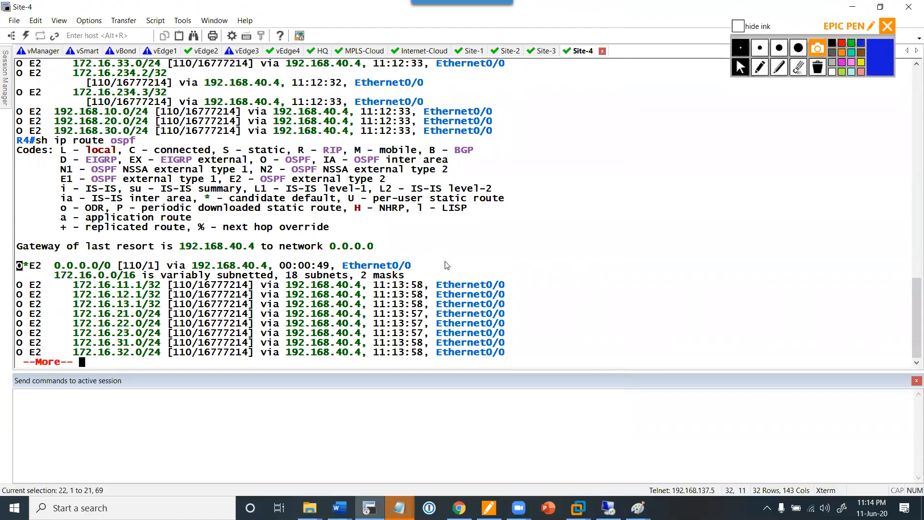
triple_click(24, 268)
triple_click(583, 284)
key("Return")
key("Return")
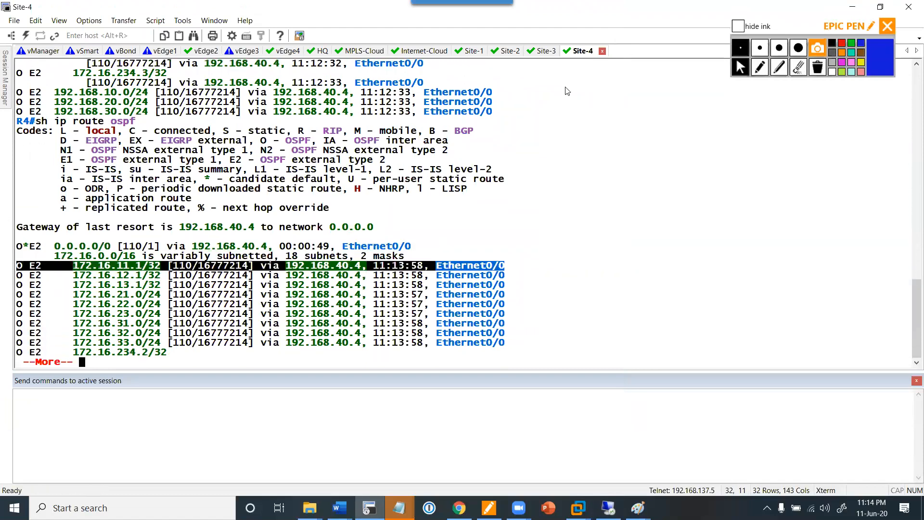
- From R2 in the Site-2 session, test Internet access with telnet 8.8.8.8 /sou lo1, leaving the password prompts blank
left_click(505, 51)
type("te")
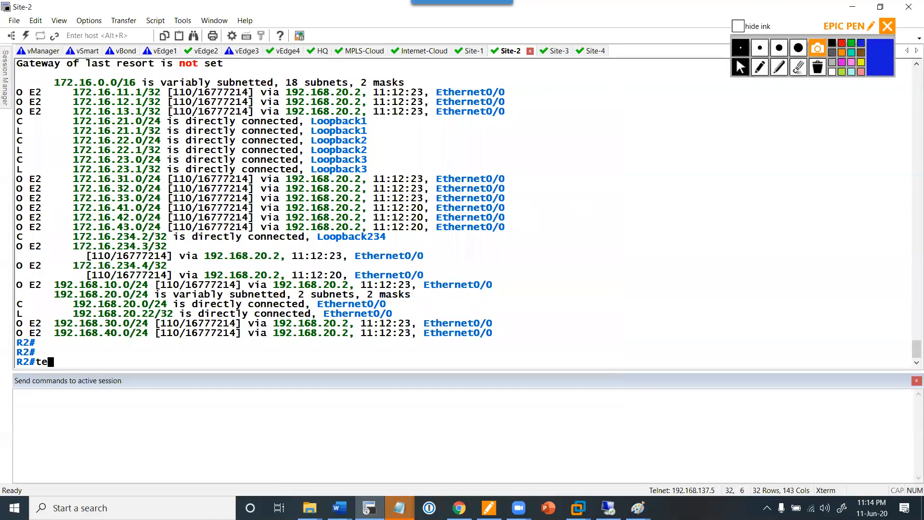
type("lnet 8.8.8.8")
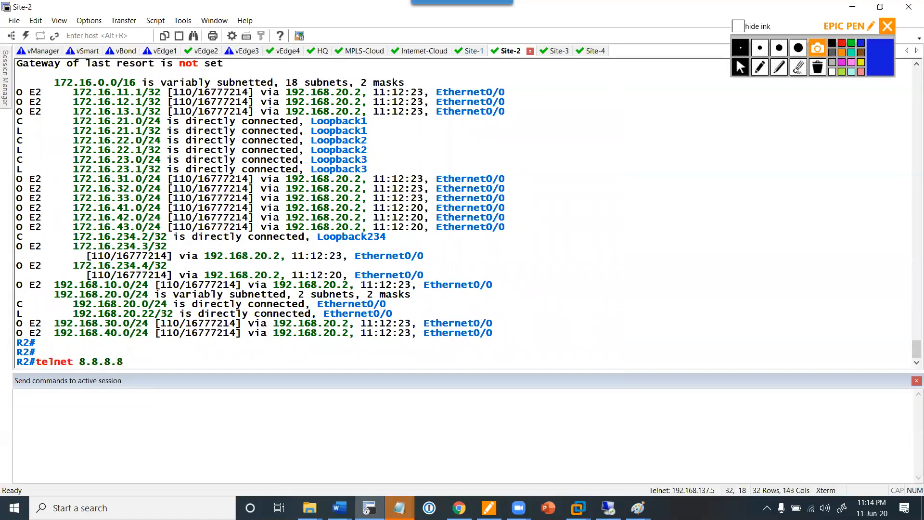
type(" /sou lo1")
key("Return")
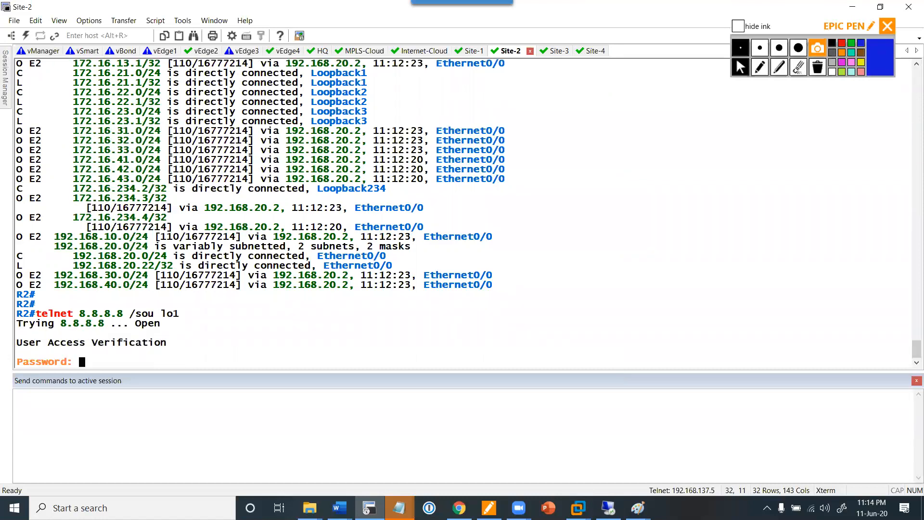
key("Return")
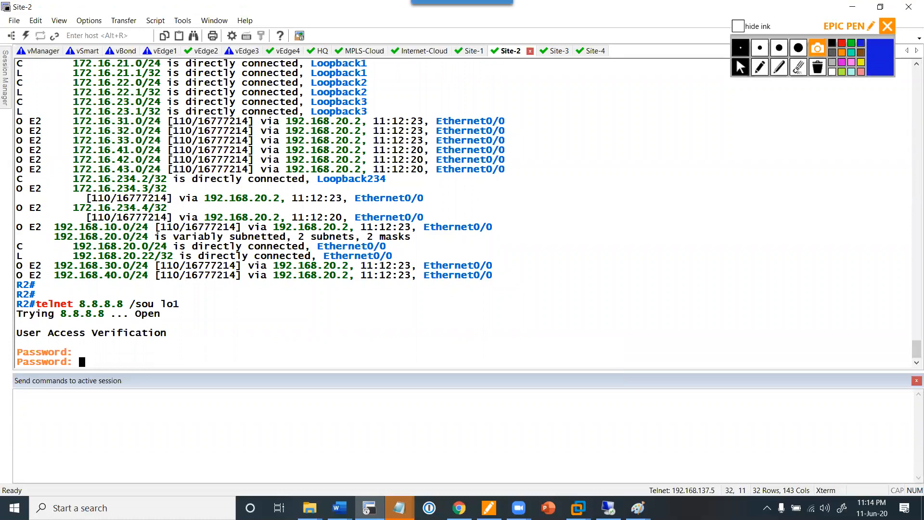
key("Return")
- From R3 in the Site-3 session, test Internet access with telnet 8.8.8.8 /sou lo1
left_click(551, 51)
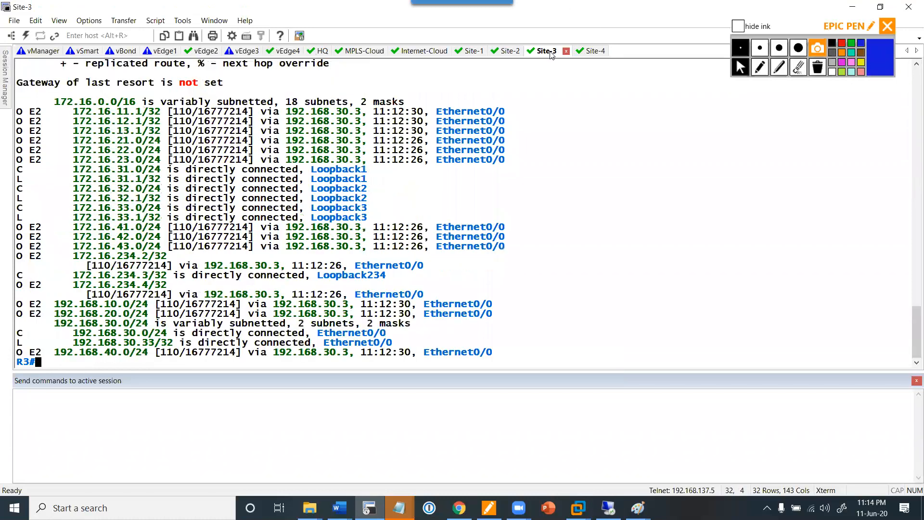
key("Return")
key("Return")
key("Return")
type("telnet 8.8.8.8 /sou lo1")
key("Return")
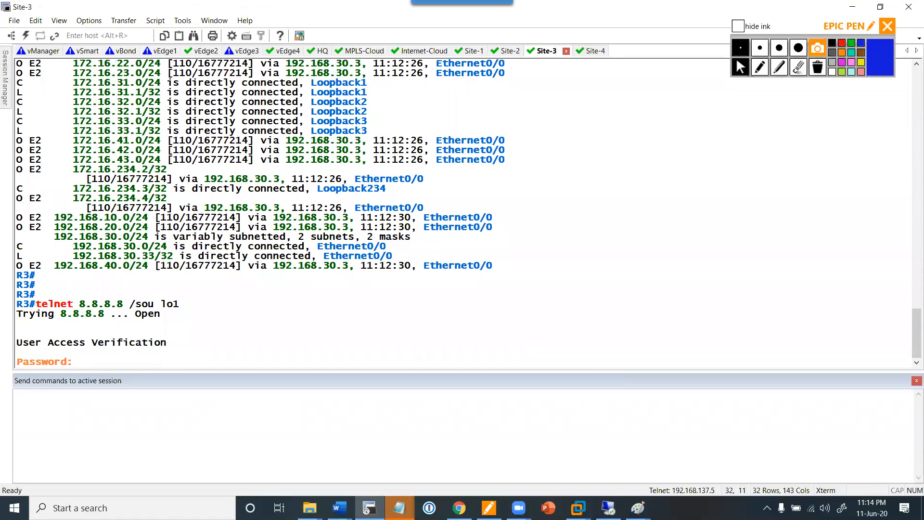
- Enter the Internet router from R3 with a blank password and list its logged-in sessions with sh users
key("Return")
type("sh users")
key("Return")
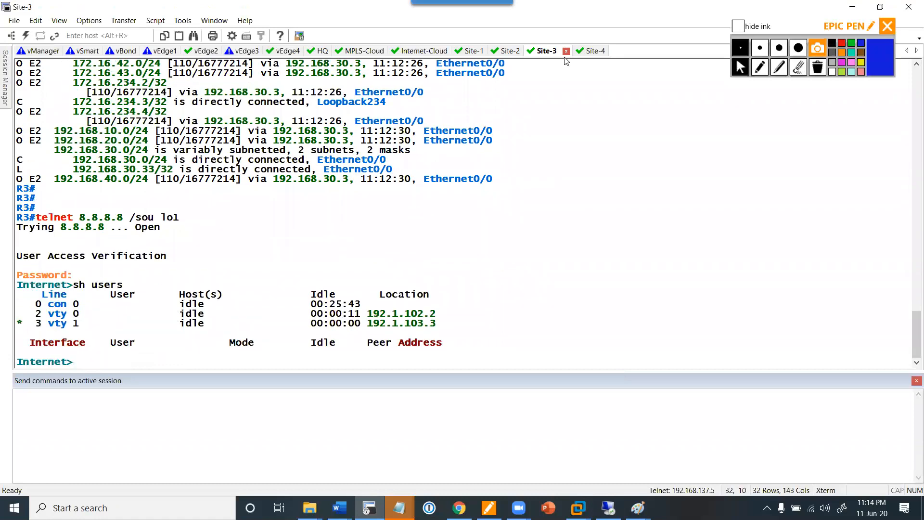
- From R4 in the Site-4 session, test Internet access with telnet to 8.8.8.8 sourced from lo1
left_click(586, 51)
key("q")
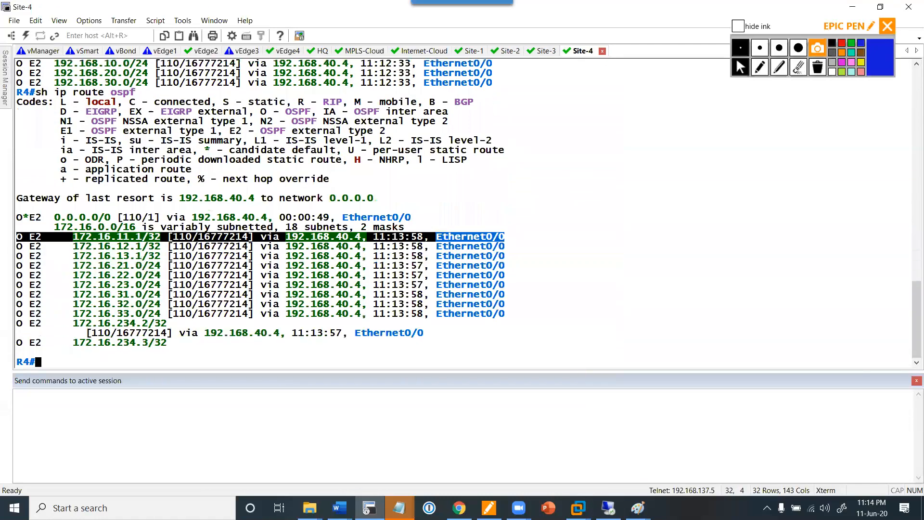
type("telnte")
key("BackSpace")
key("BackSpace")
type("8.8.8.8 /sou lo1")
key("Return")
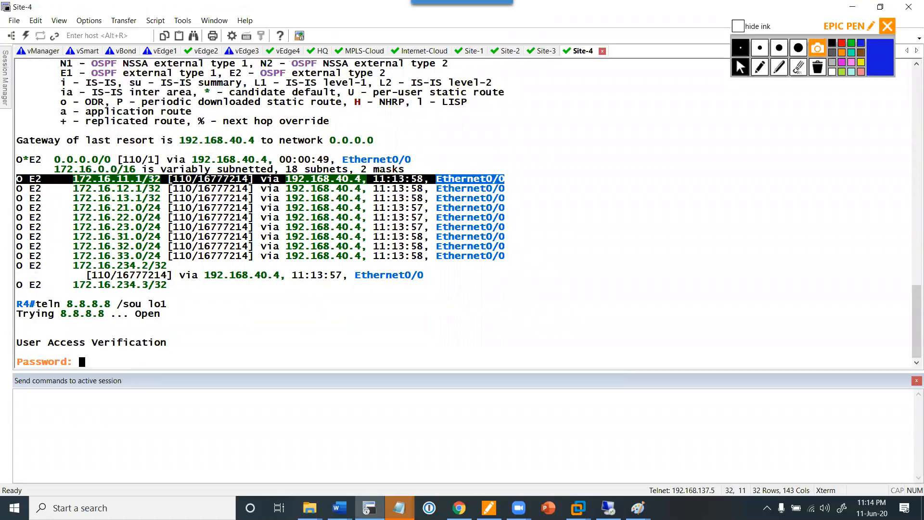
- Leave the password prompt blank, run sh users on the Internet router, and examine the vty entries' source locations
key("Return")
type("sh users")
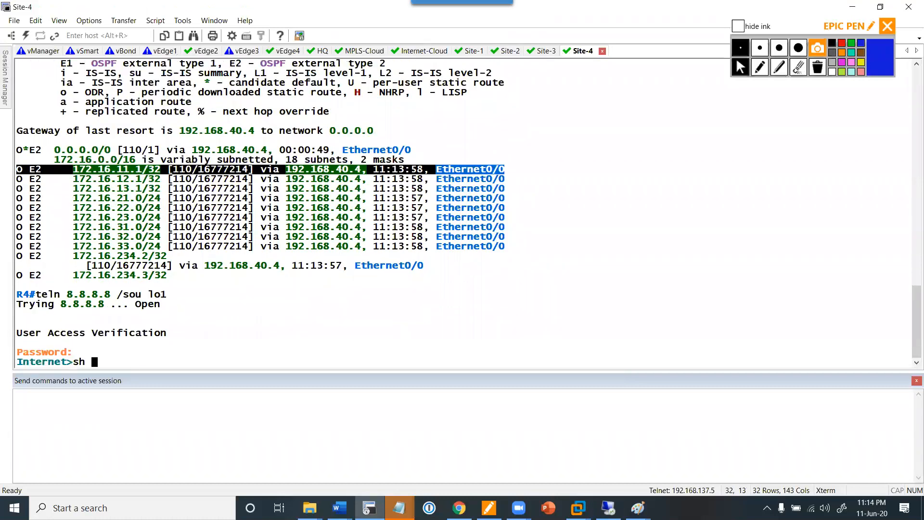
key("Return")
left_click_drag(458, 324, 2, 311)
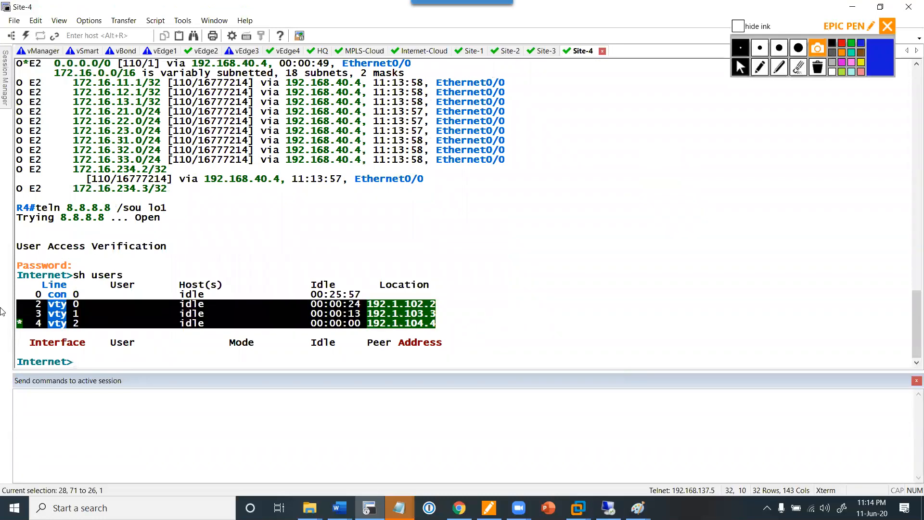
left_click(478, 258)
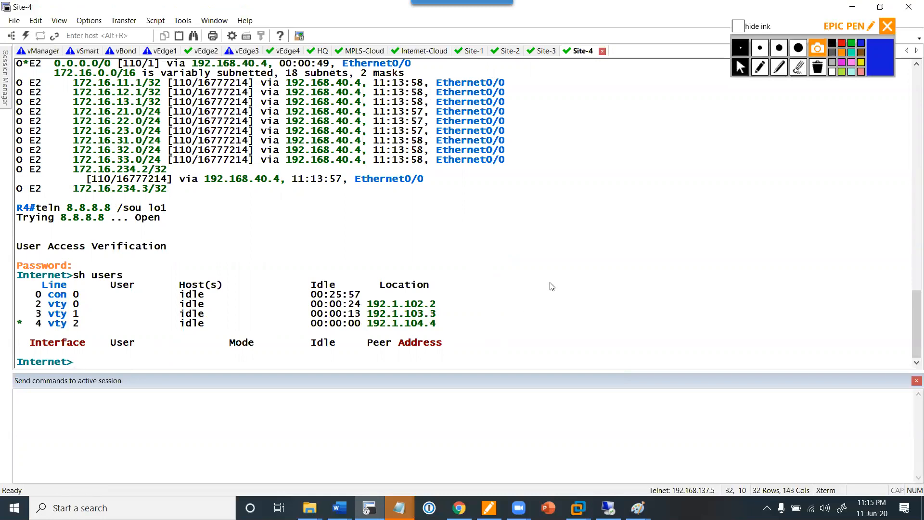
- Handwrite the summary note "1. NAT ON THE INTERNET INT." in blue ink beside the terminal output
left_click(760, 67)
mouse_move(552, 135)
left_mouse_down()
mouse_move(551, 154)
mouse_move(592, 153)
mouse_move(594, 136)
left_mouse_up()
left_click(559, 151)
mouse_move(595, 154)
left_mouse_down()
mouse_move(602, 136)
mouse_move(610, 154)
mouse_move(624, 135)
left_mouse_up()
mouse_move(616, 137)
left_mouse_down()
mouse_move(616, 153)
mouse_move(713, 124)
left_mouse_up()
left_click_drag(706, 126, 714, 143)
left_click_drag(724, 127, 724, 143)
left_click_drag(714, 135, 728, 142)
mouse_move(728, 135)
left_mouse_down()
mouse_move(767, 138)
mouse_move(795, 128)
left_mouse_up()
left_click_drag(790, 129, 795, 141)
left_click_drag(795, 134, 804, 139)
mouse_move(815, 127)
left_mouse_down()
mouse_move(815, 141)
mouse_move(827, 142)
mouse_move(843, 126)
mouse_move(839, 140)
left_mouse_up()
left_click_drag(840, 133, 863, 122)
left_click_drag(857, 123, 857, 139)
mouse_move(783, 150)
left_mouse_down()
mouse_move(784, 165)
mouse_move(790, 155)
mouse_move(804, 163)
left_mouse_up()
left_click_drag(802, 150, 824, 147)
left_click_drag(813, 149, 815, 164)
left_click(827, 157)
- Handwrite the note "2. CENTRAL POLICY" with "ALLOW VPN-VPN TRAFFIC" and "NAT THE REST" beneath it
mouse_move(555, 193)
left_mouse_down()
mouse_move(574, 206)
mouse_move(662, 193)
mouse_move(696, 206)
left_mouse_up()
left_click(580, 204)
mouse_move(727, 179)
left_mouse_down()
mouse_move(729, 190)
mouse_move(777, 199)
mouse_move(784, 186)
mouse_move(799, 198)
left_mouse_up()
mouse_move(630, 235)
left_mouse_down()
mouse_move(633, 223)
mouse_move(666, 235)
mouse_move(684, 221)
mouse_move(833, 208)
mouse_move(867, 217)
left_mouse_up()
mouse_move(644, 260)
left_mouse_down()
mouse_move(646, 251)
mouse_move(782, 245)
mouse_move(793, 236)
mouse_move(790, 252)
left_mouse_up()
- Handwrite "3* - INJECT DEF. IN" under the earlier notes, underline it, and bracket the whole list on both sides
mouse_move(568, 289)
left_mouse_down()
mouse_move(580, 300)
mouse_move(584, 288)
mouse_move(652, 299)
mouse_move(718, 279)
mouse_move(819, 285)
mouse_move(837, 273)
mouse_move(839, 283)
left_mouse_up()
left_click_drag(588, 329, 855, 309)
left_click_drag(547, 107, 543, 295)
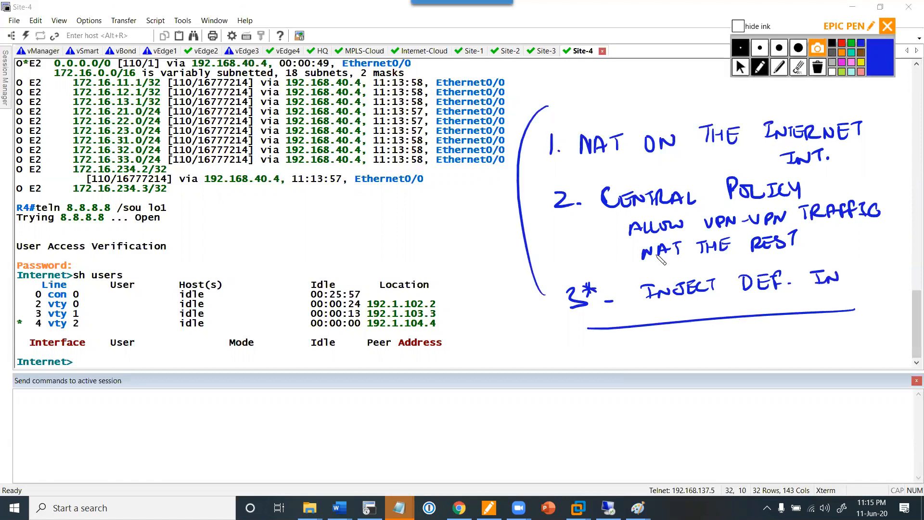
left_click_drag(859, 92, 900, 217)
left_click_drag(826, 291, 856, 274)
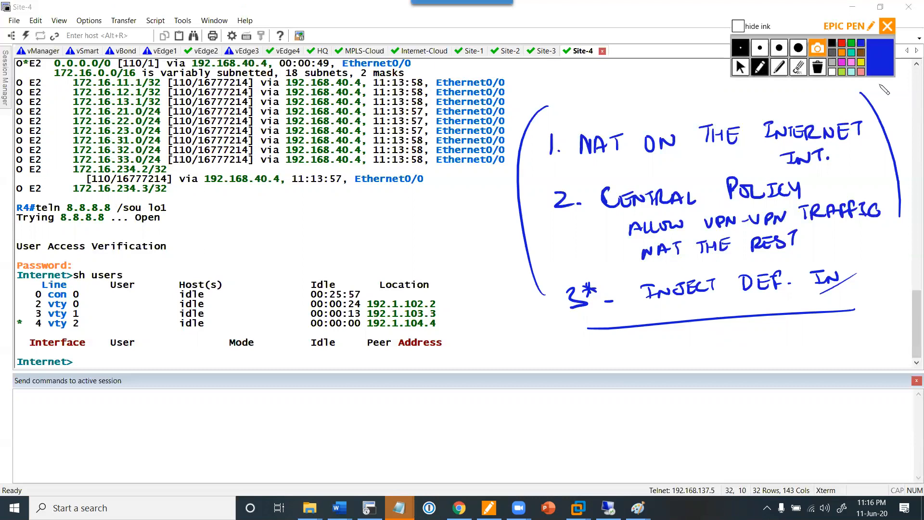
- Erase all ink notes and return to the normal cursor in the Site-4 session
left_click(817, 67)
left_click(740, 68)
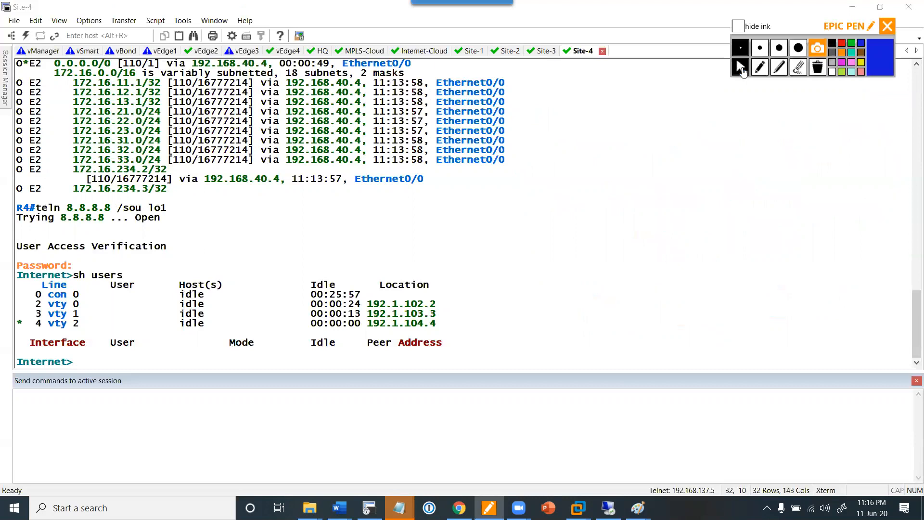
left_click(629, 269)
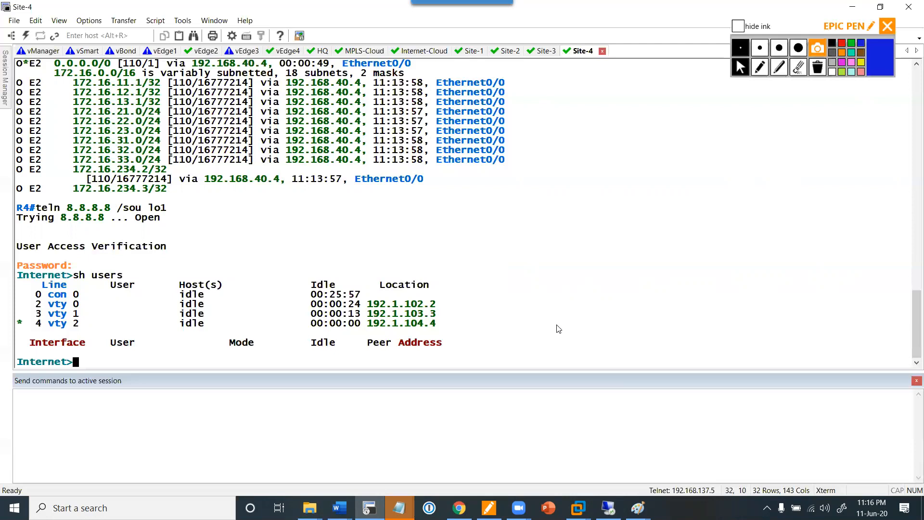
- Switch to vManage in the Remote Desktop session and open the centralized policies list under Configuration
left_click(608, 507)
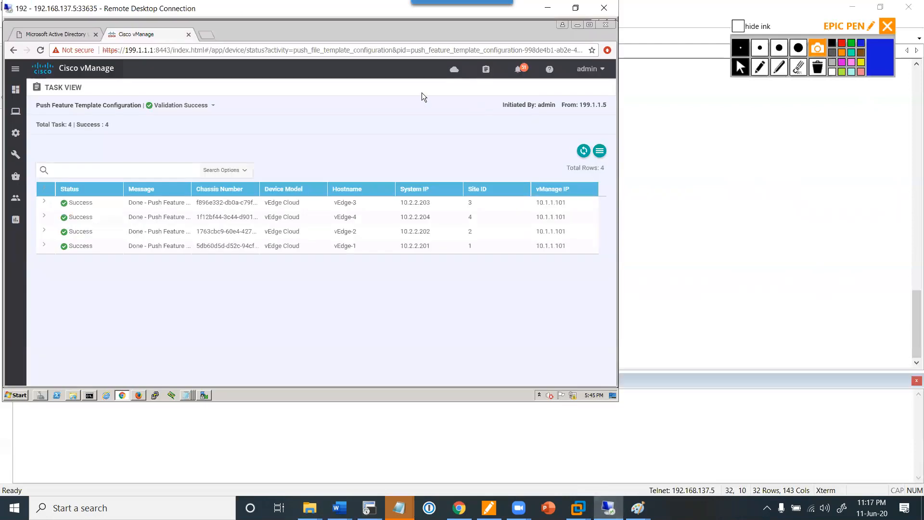
mouse_move(35, 92)
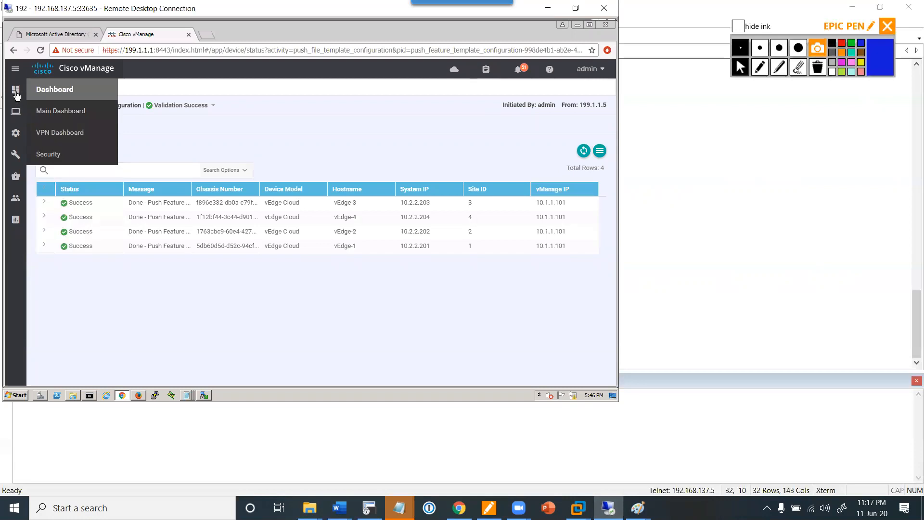
mouse_move(16, 135)
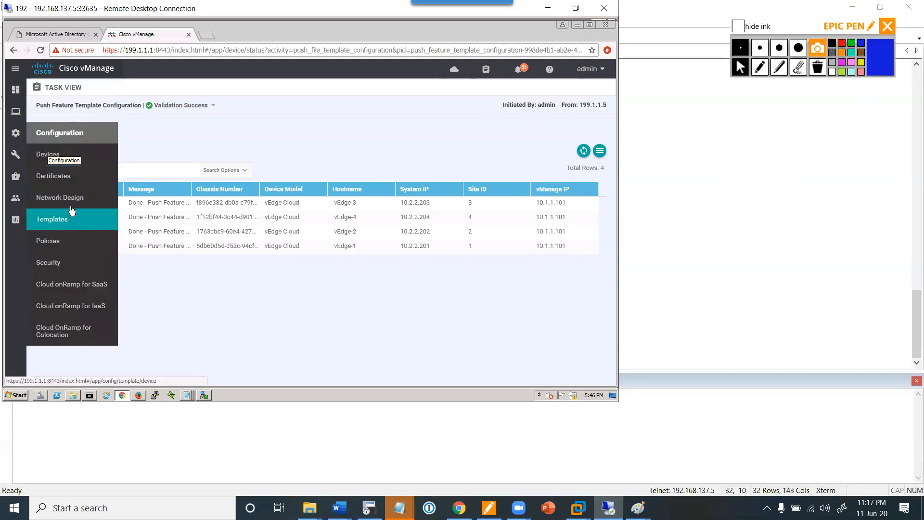
left_click(64, 242)
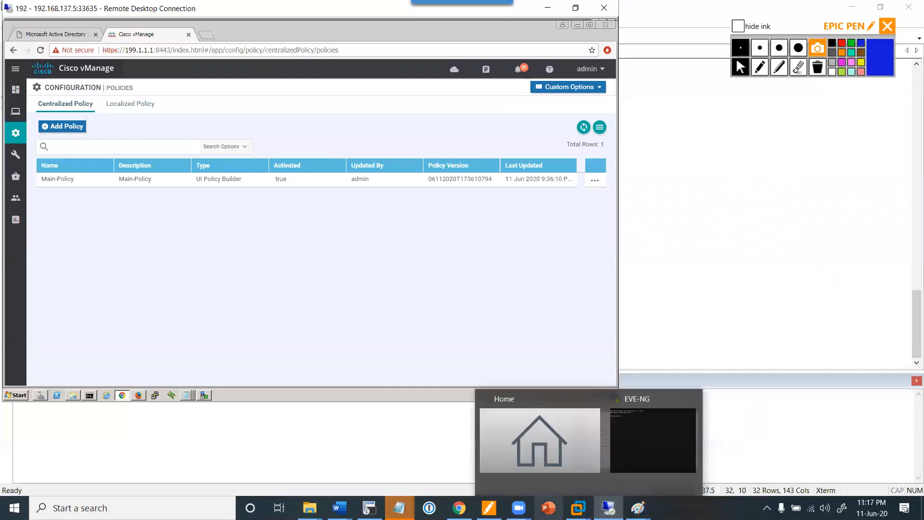
- Switch to the EVE topology in Chrome, draw an arrow from Site-2 to vEdge2, and circle vEdge2's ge0/1 and ge0/0 interfaces
mouse_move(518, 507)
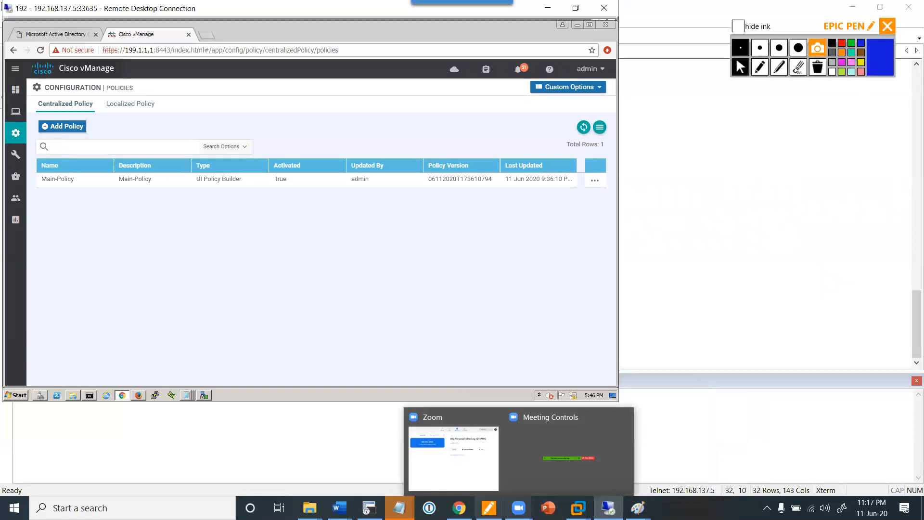
left_click(468, 450)
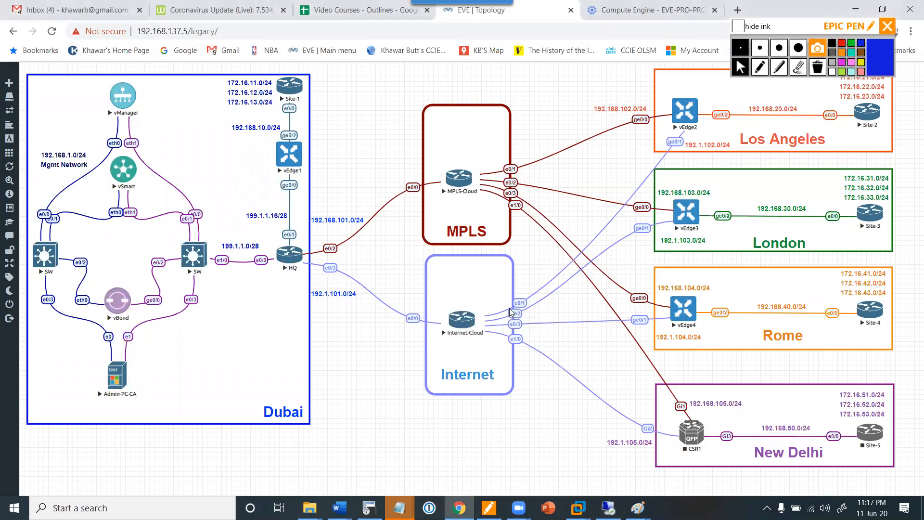
left_click(760, 67)
mouse_move(854, 110)
left_mouse_down()
mouse_move(708, 109)
mouse_move(718, 119)
left_mouse_up()
left_click(713, 95)
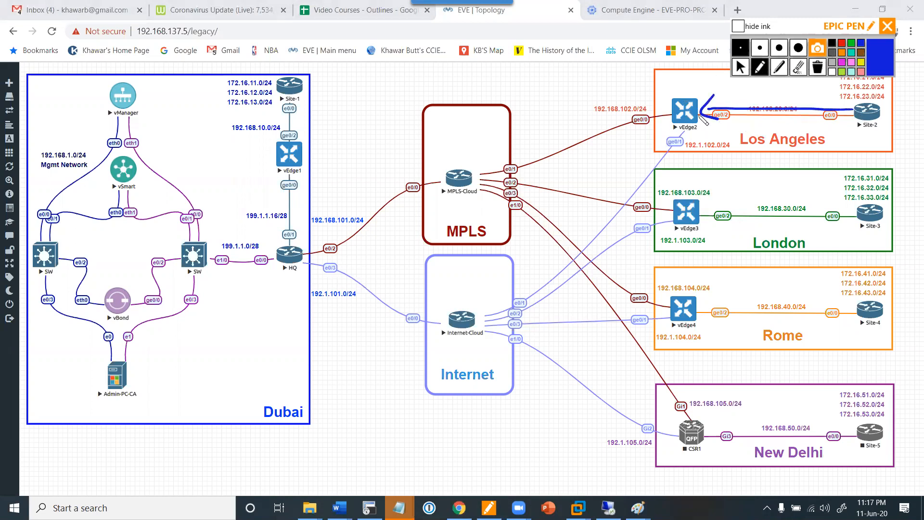
mouse_move(671, 151)
left_mouse_down()
mouse_move(696, 142)
mouse_move(669, 150)
left_mouse_up()
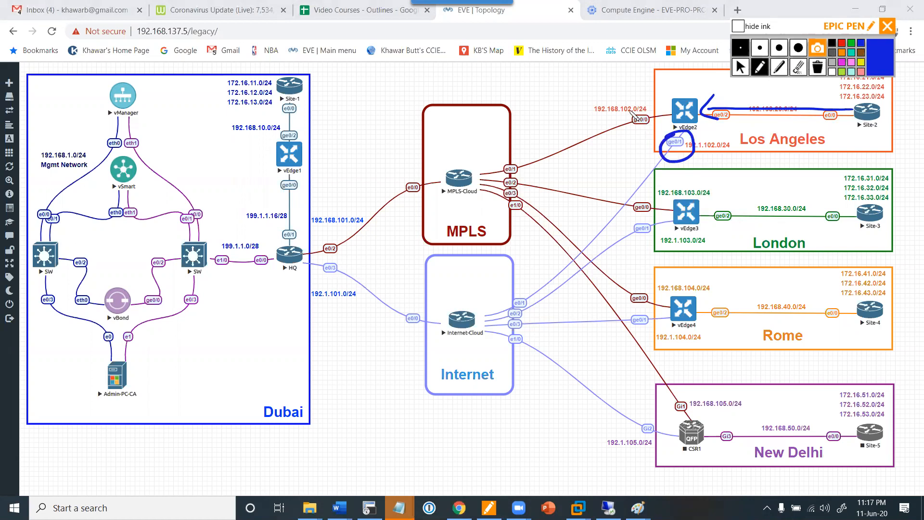
mouse_move(627, 106)
left_mouse_down()
mouse_move(622, 124)
mouse_move(627, 100)
left_mouse_up()
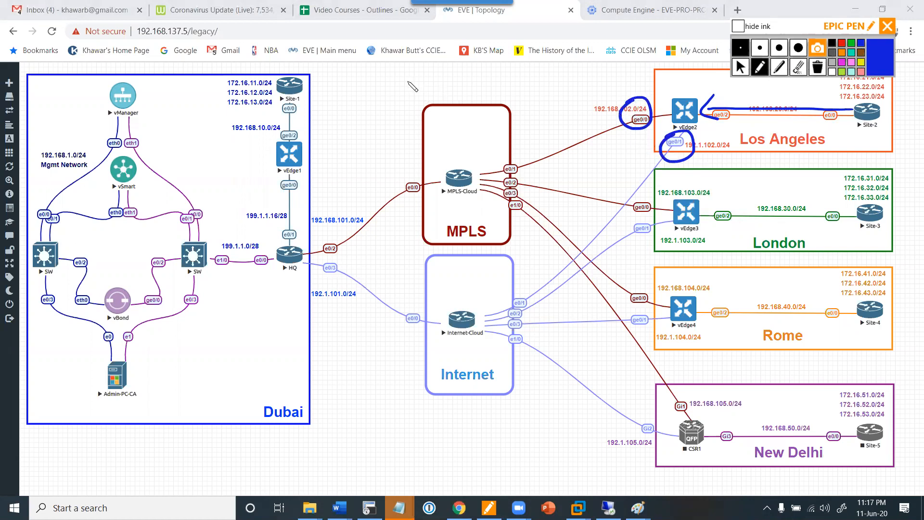
- Handwrite an underlined "PRIORITIZATION" heading with VOICE => LLQ, WEB => BW and REST => above the MPLS cloud, adding three circles beside them
mouse_move(382, 73)
left_mouse_down()
mouse_move(394, 92)
mouse_move(453, 72)
mouse_move(463, 82)
mouse_move(457, 89)
mouse_move(518, 51)
mouse_move(553, 54)
mouse_move(564, 36)
left_mouse_up()
mouse_move(435, 104)
left_mouse_down()
mouse_move(541, 68)
mouse_move(527, 89)
mouse_move(535, 96)
mouse_move(586, 73)
left_mouse_up()
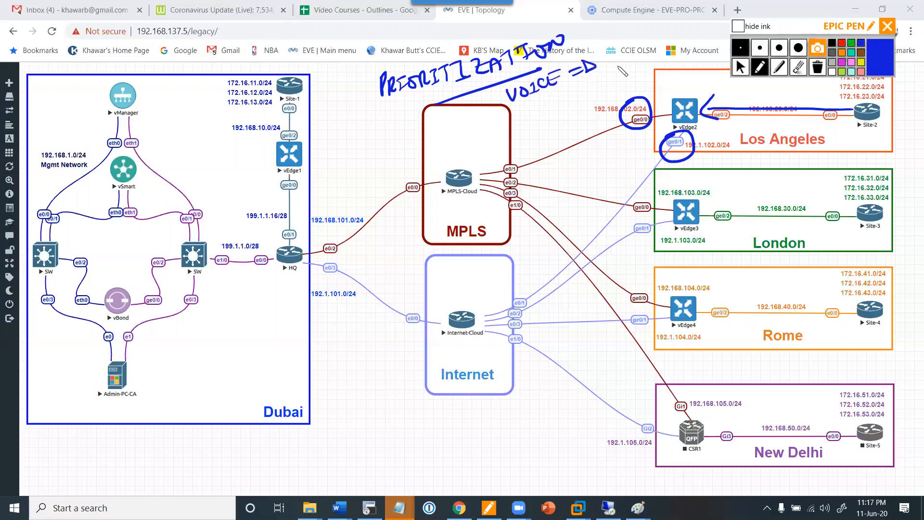
left_click_drag(603, 40, 647, 50)
mouse_move(519, 106)
left_mouse_down()
mouse_move(526, 118)
mouse_move(535, 107)
mouse_move(566, 114)
left_mouse_up()
left_click_drag(572, 96, 580, 93)
left_click_drag(573, 102, 641, 60)
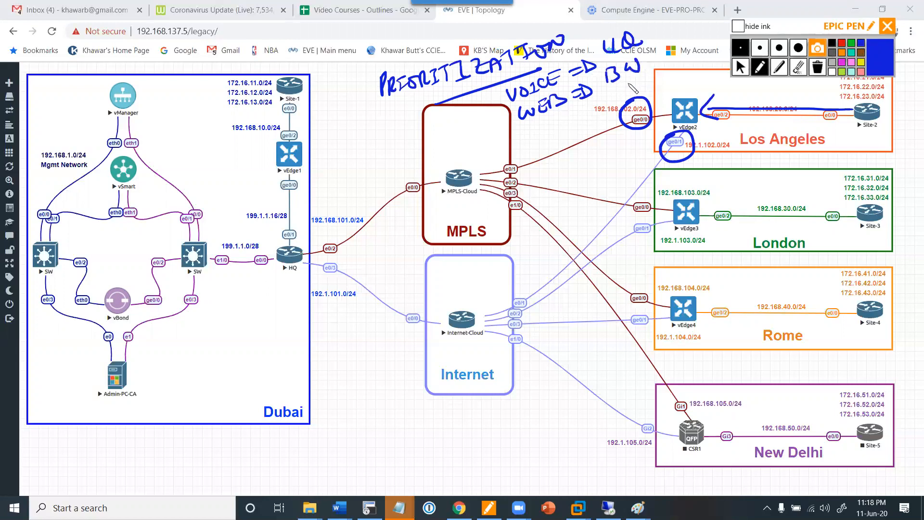
mouse_move(534, 130)
left_mouse_down()
mouse_move(532, 144)
mouse_move(563, 133)
left_mouse_up()
mouse_move(570, 118)
left_mouse_down()
mouse_move(582, 116)
mouse_move(574, 131)
left_mouse_up()
left_click_drag(581, 115, 591, 117)
mouse_move(590, 103)
left_mouse_down()
mouse_move(593, 120)
mouse_move(596, 114)
left_mouse_up()
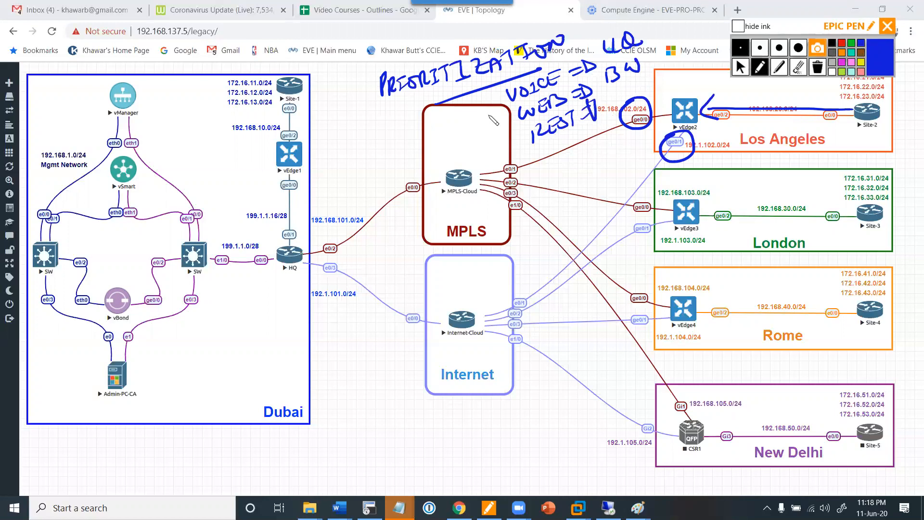
mouse_move(498, 98)
left_mouse_down()
mouse_move(476, 109)
mouse_move(497, 97)
left_mouse_up()
mouse_move(505, 126)
left_mouse_down()
mouse_move(481, 137)
mouse_move(507, 127)
mouse_move(500, 150)
left_mouse_up()
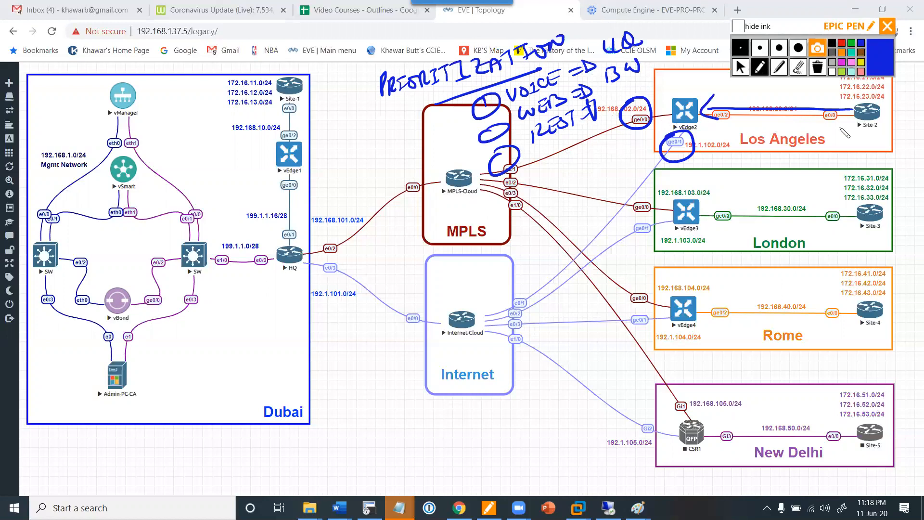
- Label vEdge2's incoming traffic "MARK" and its outgoing traffic "APPLY" with an arrow, and erase all the ink
left_click_drag(696, 80, 725, 91)
left_click_drag(735, 82, 735, 90)
mouse_move(675, 118)
left_mouse_down()
mouse_move(636, 143)
mouse_move(663, 139)
left_mouse_up()
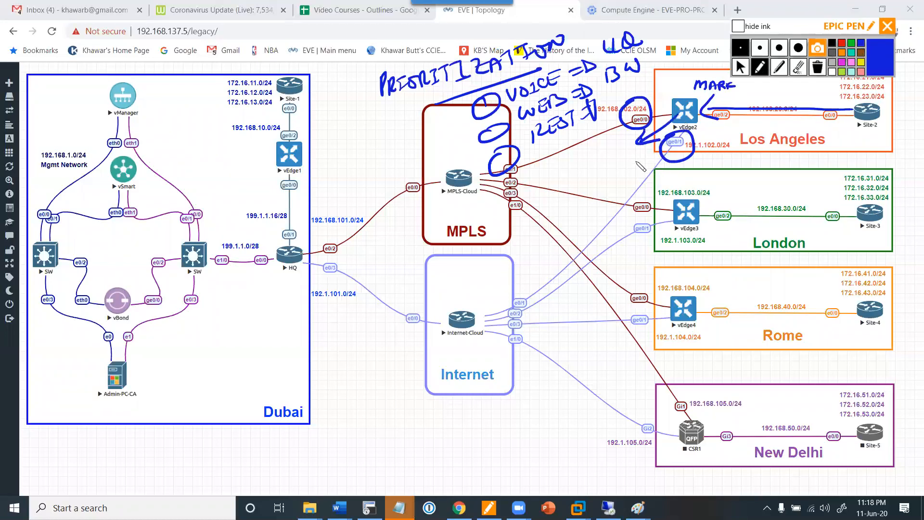
mouse_move(596, 166)
left_mouse_down()
mouse_move(603, 154)
mouse_move(628, 147)
mouse_move(632, 156)
left_mouse_up()
mouse_move(632, 144)
left_mouse_down()
mouse_move(639, 153)
mouse_move(628, 168)
left_mouse_up()
left_click_drag(612, 179, 630, 175)
left_click_drag(714, 100, 725, 98)
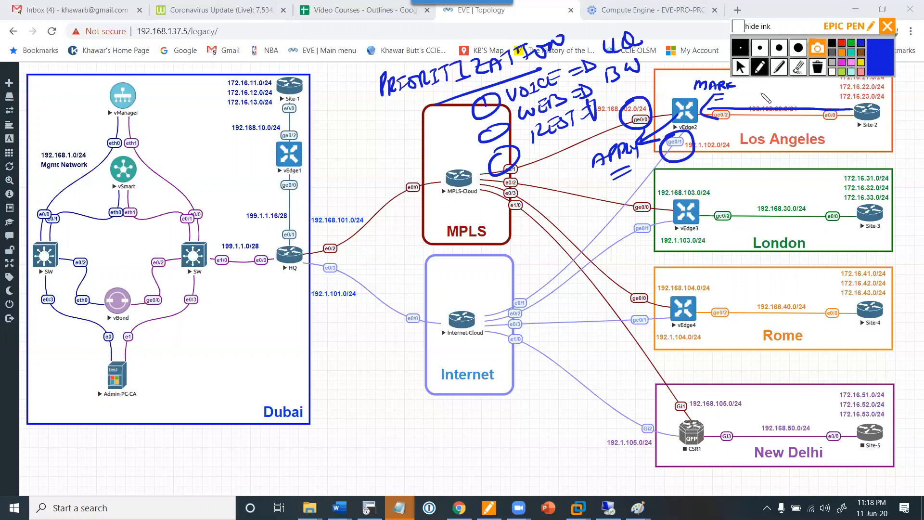
left_click(816, 69)
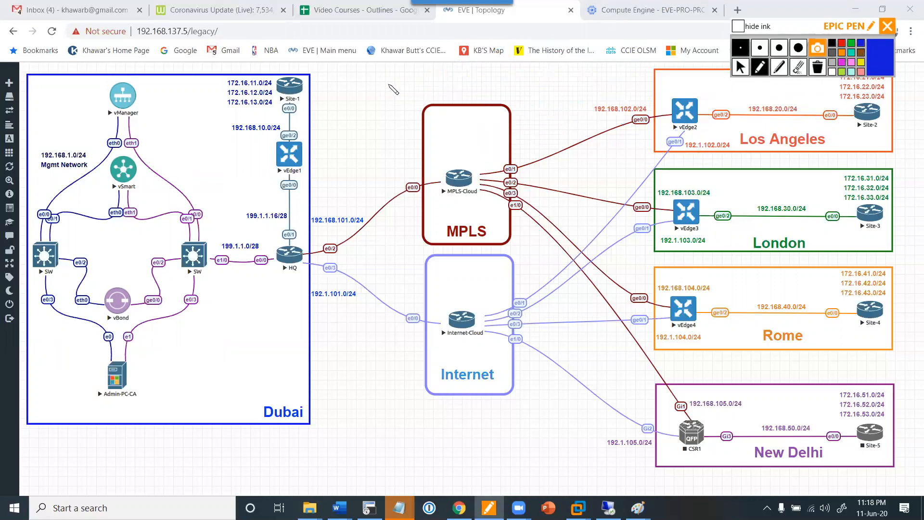
- Handwrite "DSCP IS A MARK MECH." and "MATCH DSCP" over the topology, and draw an incoming traffic arrow at vEdge2
left_click_drag(378, 73, 380, 91)
mouse_move(379, 72)
left_mouse_down()
mouse_move(381, 91)
mouse_move(413, 70)
mouse_move(405, 87)
left_mouse_up()
left_click_drag(417, 87, 454, 76)
left_click_drag(448, 76, 461, 76)
mouse_move(488, 69)
left_mouse_down()
mouse_move(499, 67)
mouse_move(469, 83)
mouse_move(481, 89)
mouse_move(511, 72)
mouse_move(557, 73)
mouse_move(574, 58)
mouse_move(582, 70)
left_mouse_up()
left_click(587, 61)
left_click_drag(534, 91, 566, 81)
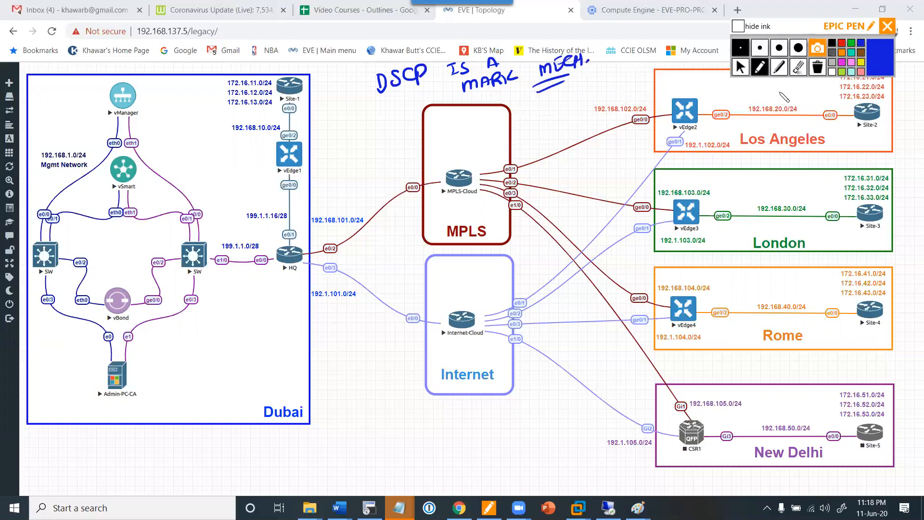
mouse_move(800, 103)
left_mouse_down()
mouse_move(707, 104)
mouse_move(703, 94)
mouse_move(689, 109)
left_mouse_up()
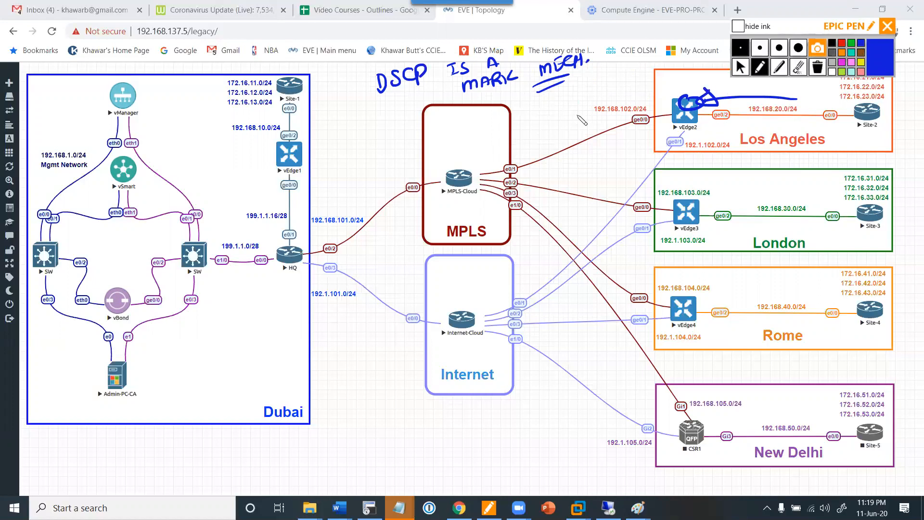
mouse_move(515, 117)
left_mouse_down()
mouse_move(561, 99)
mouse_move(570, 112)
mouse_move(602, 82)
mouse_move(604, 91)
mouse_move(634, 77)
mouse_move(607, 99)
mouse_move(621, 115)
left_mouse_up()
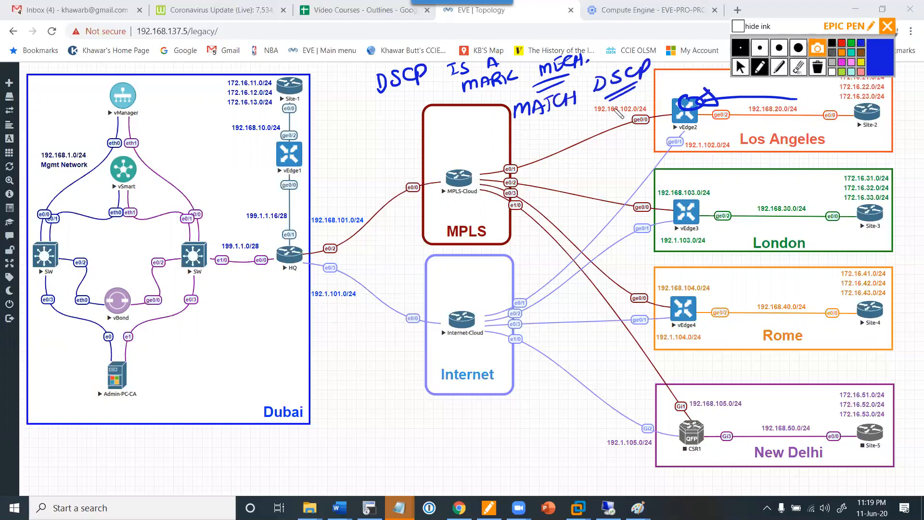
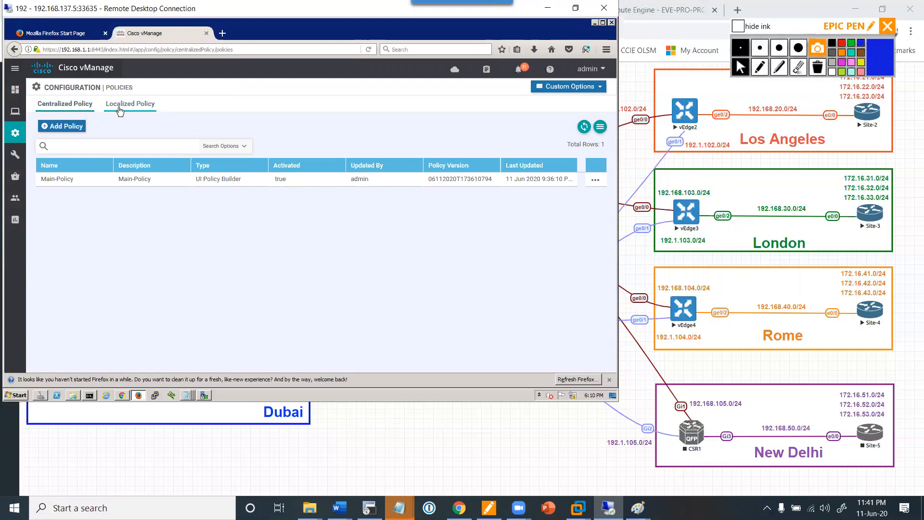
- Open the localized policy lists from vManage's custom policy options
left_click(588, 95)
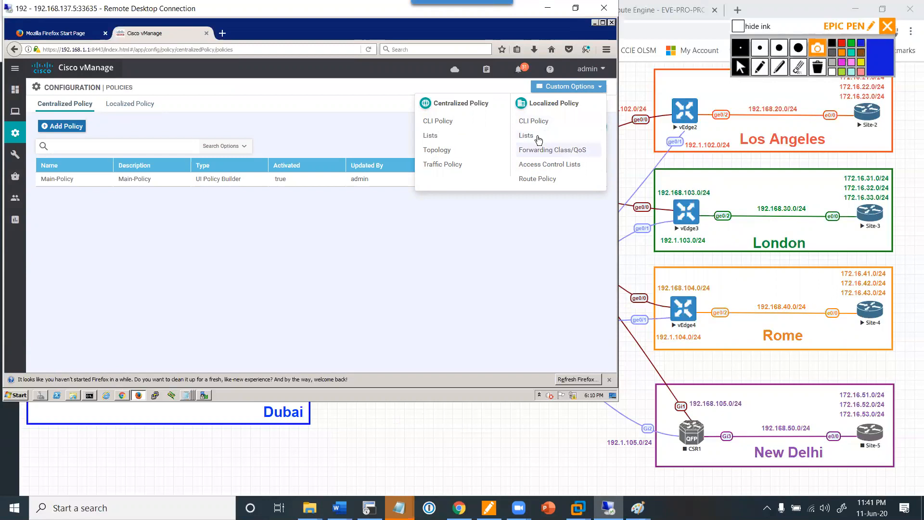
left_click(534, 137)
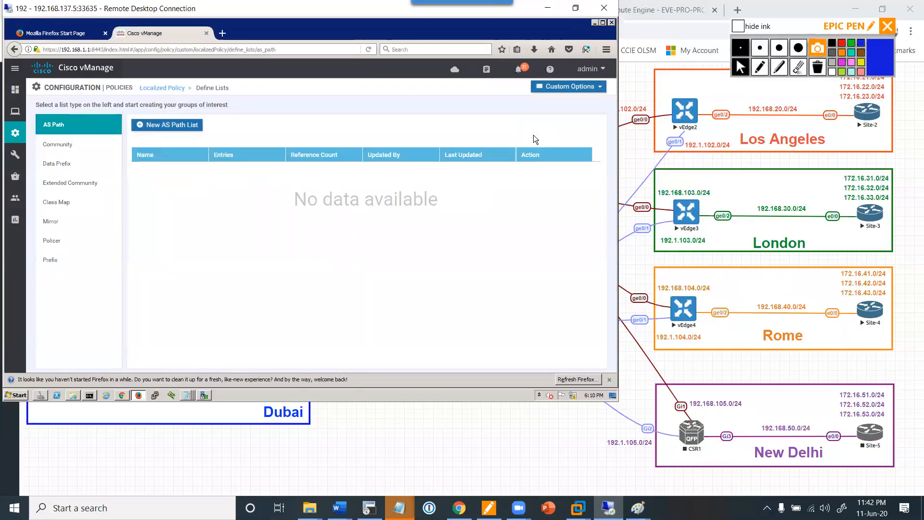
- Switch to QoS Config Flow.png in Paint, highlight the class-map step's title and configuration path, and erase the ink
left_click(638, 508)
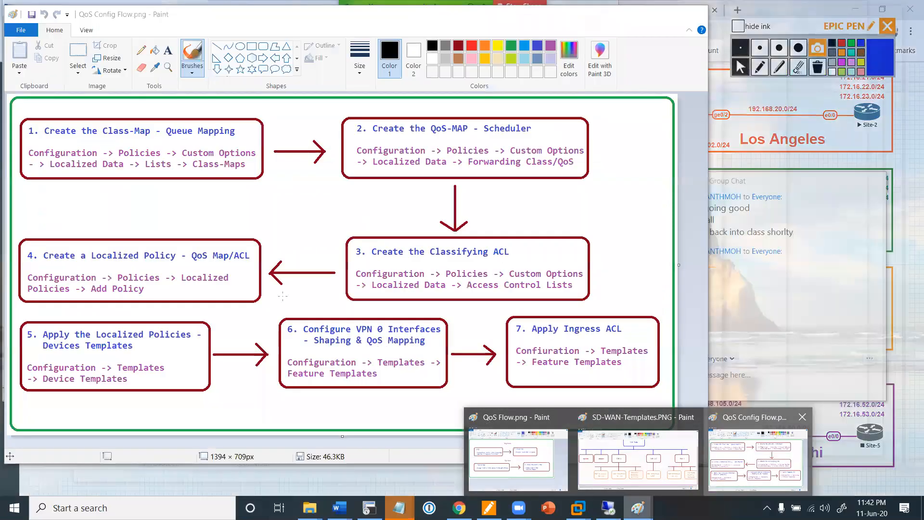
left_click(758, 459)
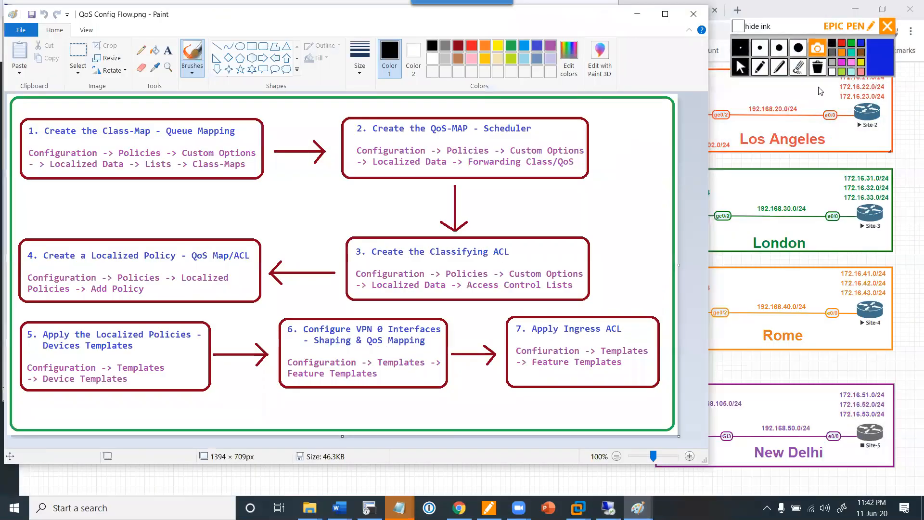
left_click(784, 68)
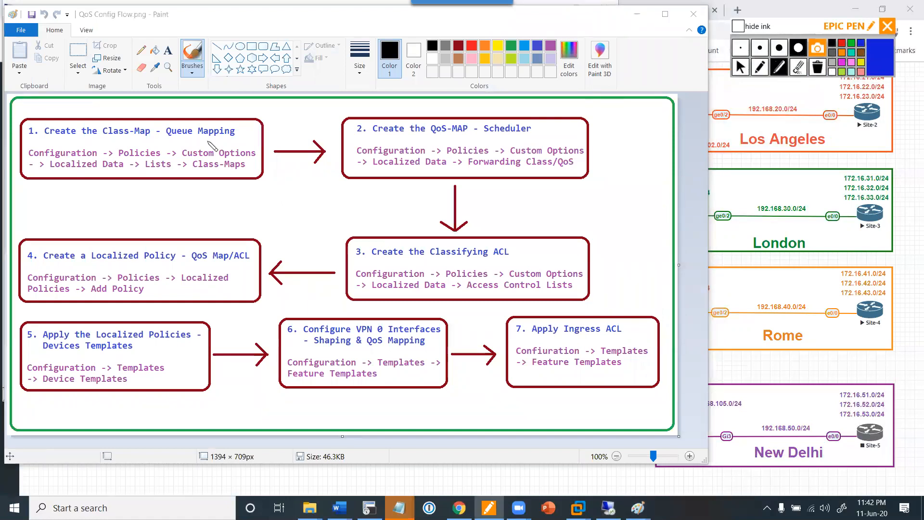
left_click_drag(90, 130, 235, 132)
left_click_drag(114, 153, 259, 153)
left_click_drag(31, 164, 245, 164)
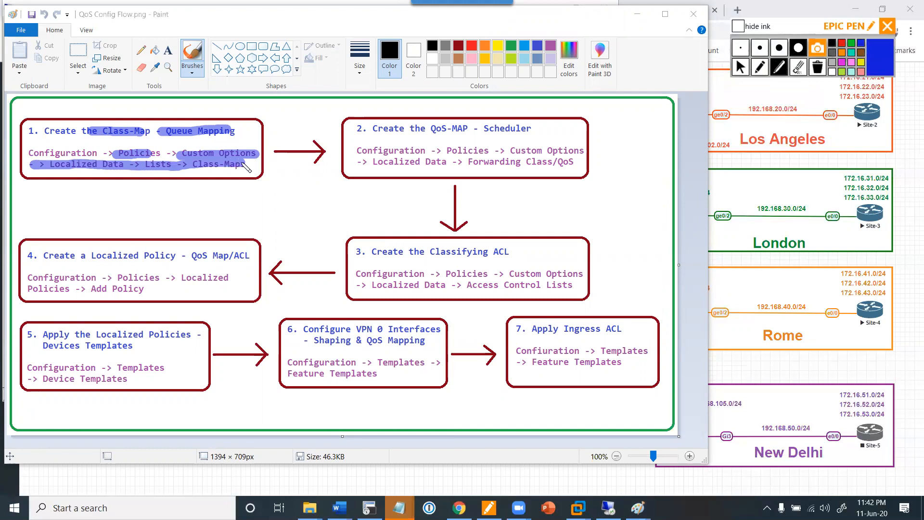
left_click(817, 67)
left_click(740, 69)
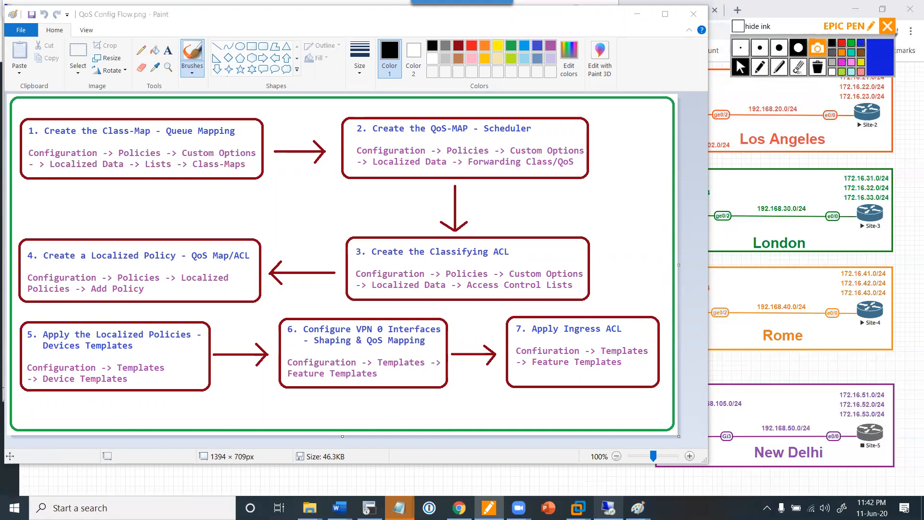
- Switch back to vManage in the remote desktop session and start a new class list under the localized Class Map lists
left_click(608, 507)
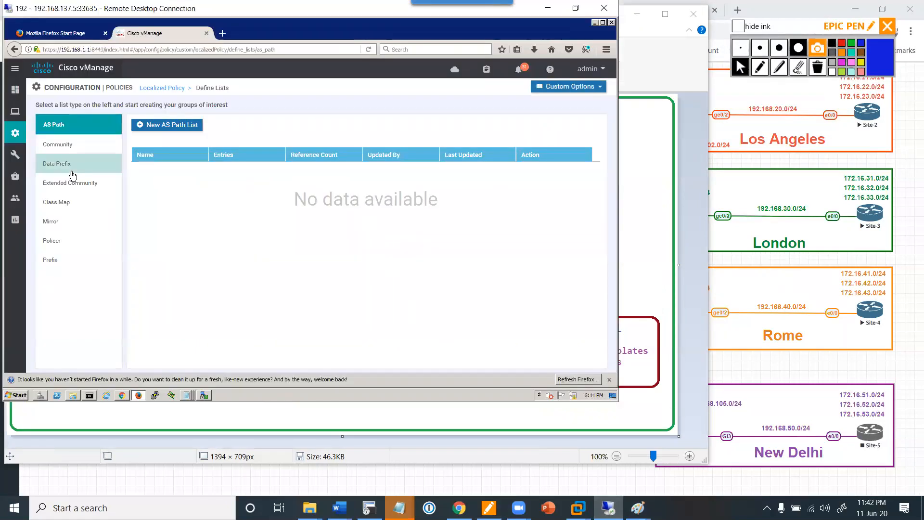
left_click(62, 202)
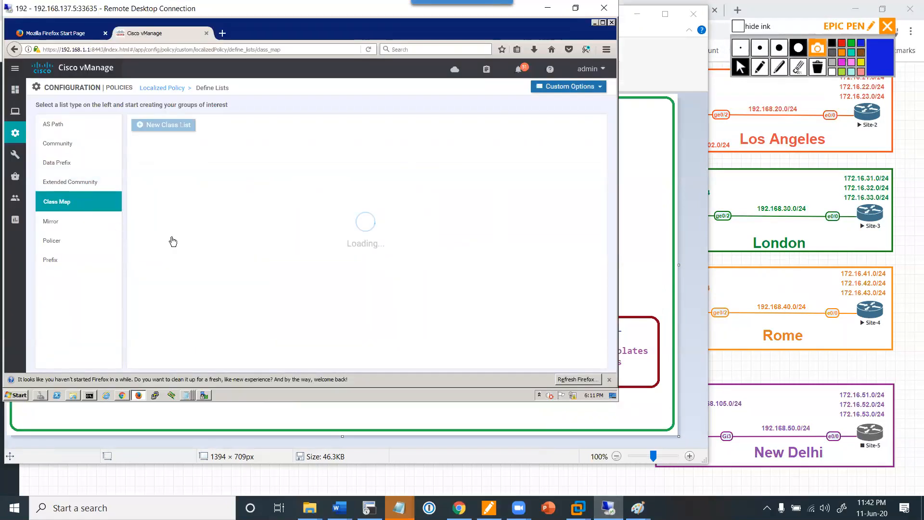
left_click(170, 129)
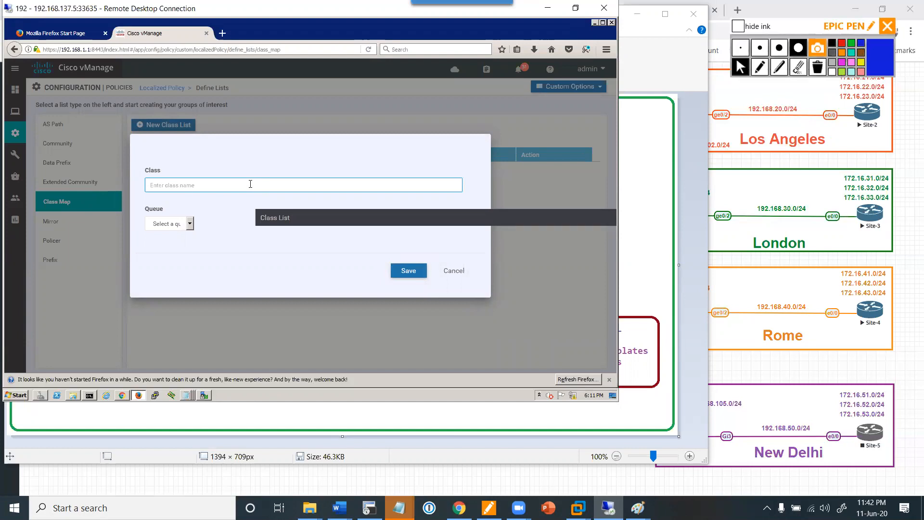
type("VOICE")
key("BackSpace")
key("BackSpace")
key("BackSpace")
key("BackSpace")
key("BackSpace")
- Name the new class REALTIME, map it to queue 0, and save it
type("REAL")
key("ctrl+a")
left_click(190, 224)
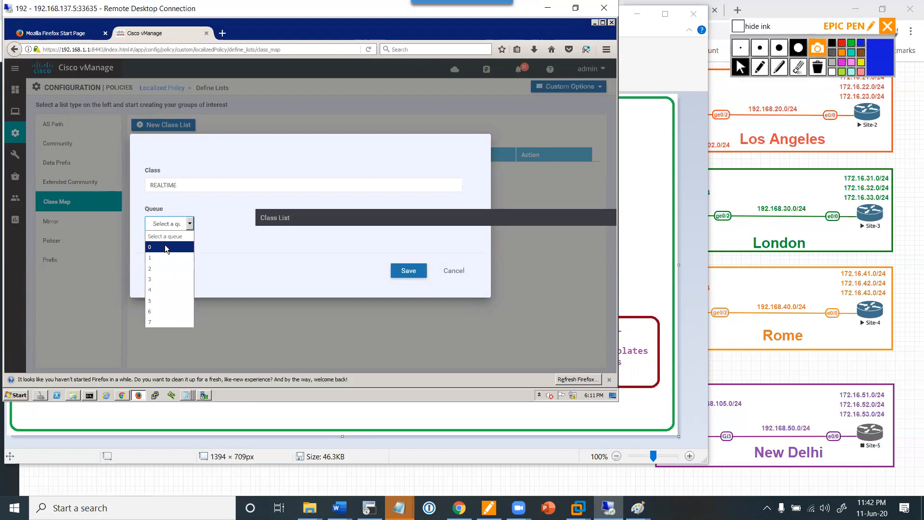
left_click(166, 247)
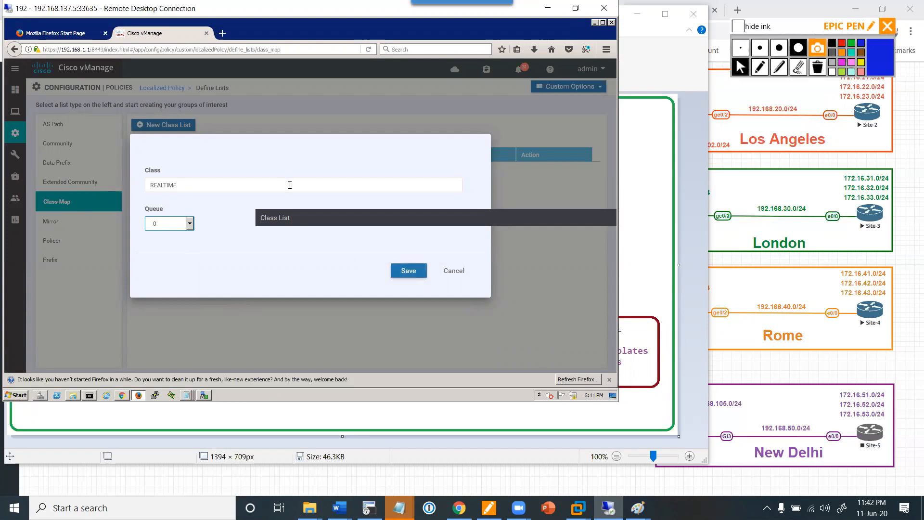
left_click(405, 272)
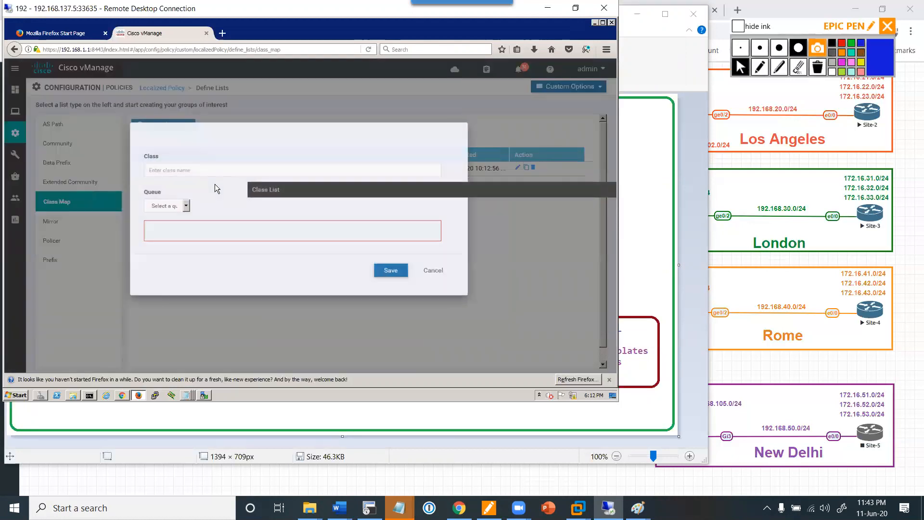
- Create a class named WEB mapped to queue 1 and save it
left_click(214, 183)
type("WEB")
key("Tab")
left_click(190, 225)
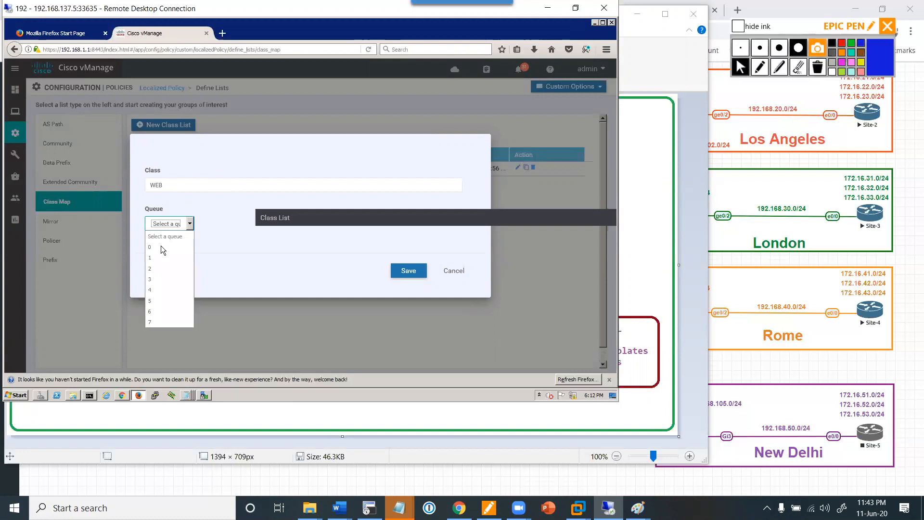
left_click(154, 258)
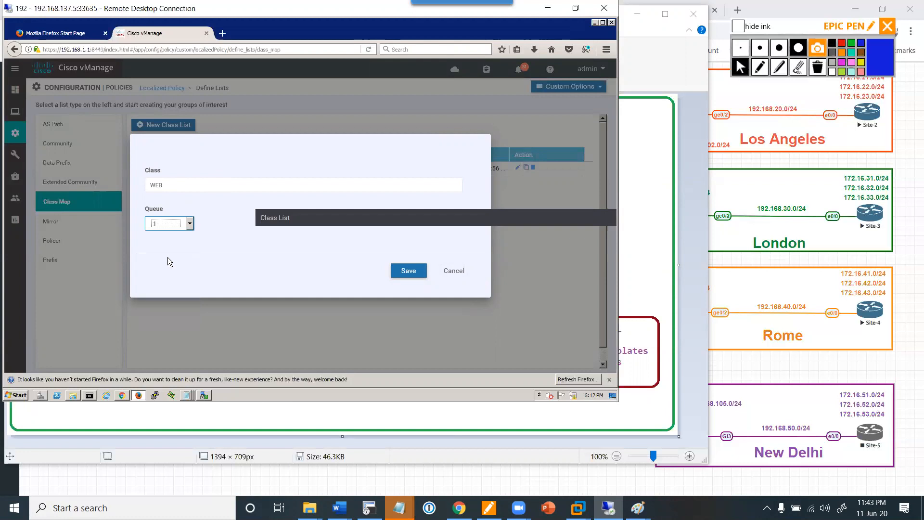
left_click(405, 273)
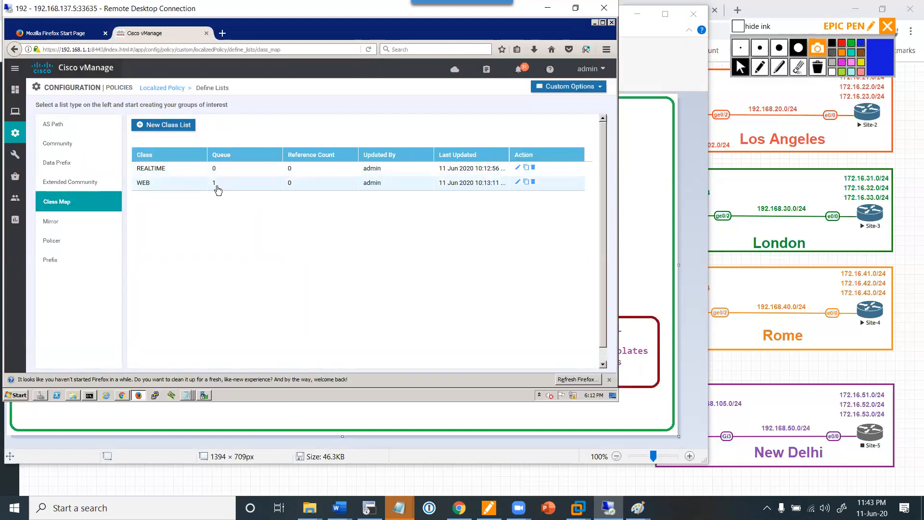
- Add a class named BestEffort mapped to queue 2 and save it
left_click(184, 125)
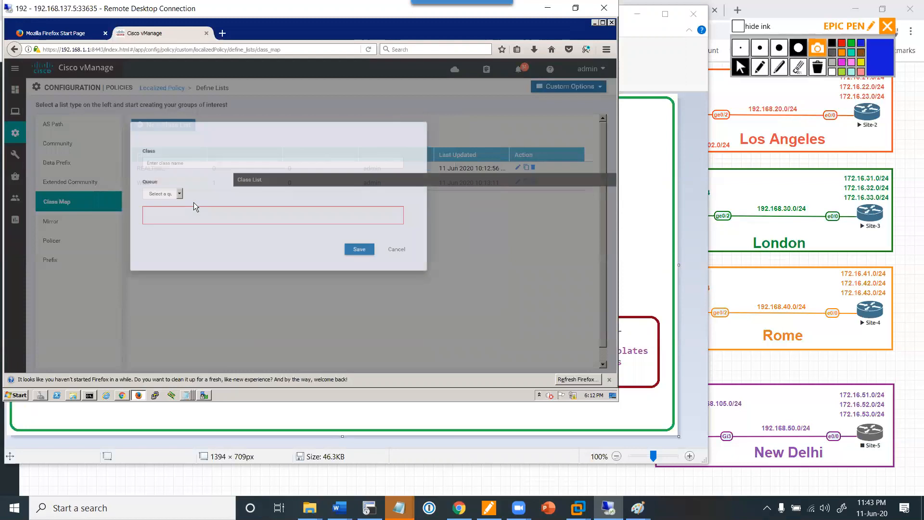
left_click(193, 188)
type("BestEffort")
key("Tab")
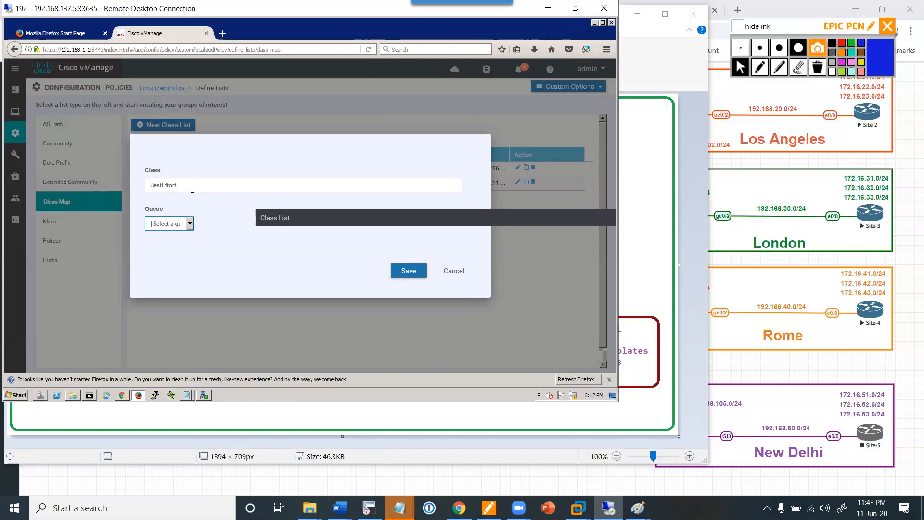
left_click(188, 222)
left_click(165, 267)
left_click(408, 270)
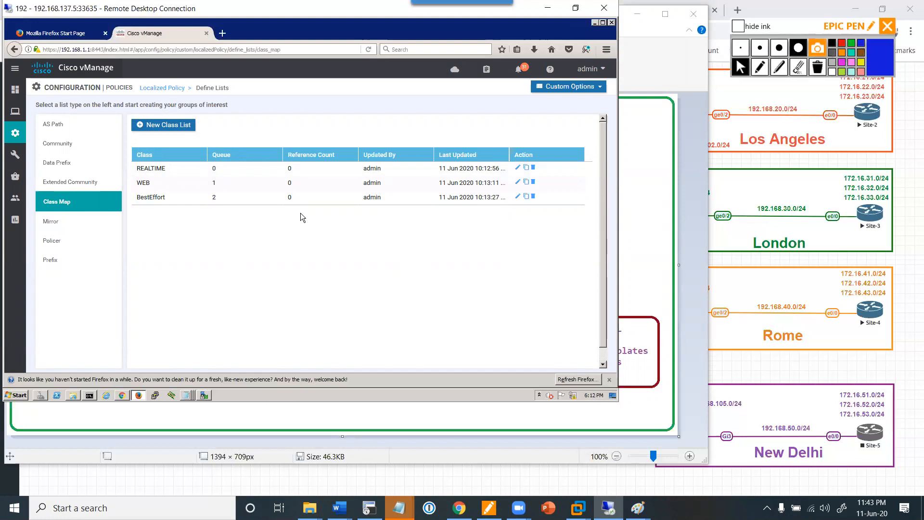
- Open the localized policy access control lists from the custom policy options
left_click(598, 90)
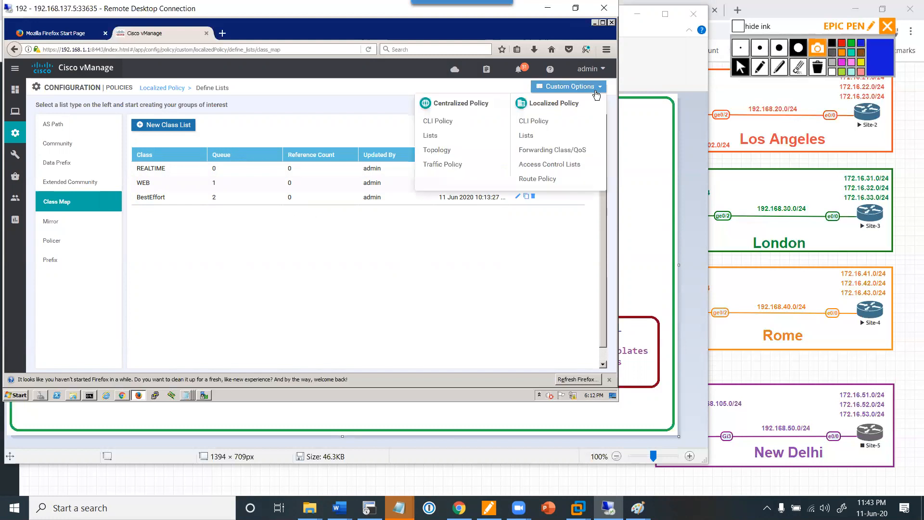
left_click(538, 166)
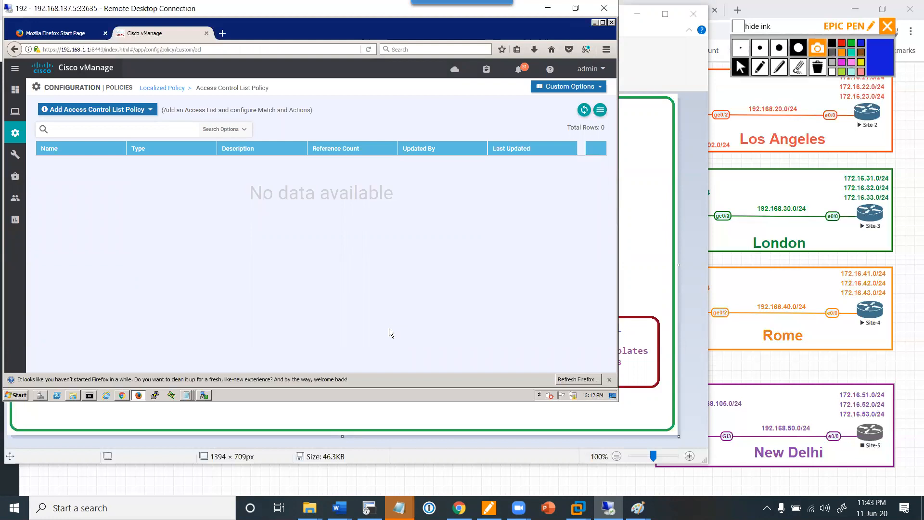
- Start a new IPv4 ACL policy and enter QoS-ACL as both its name and description
left_click(138, 112)
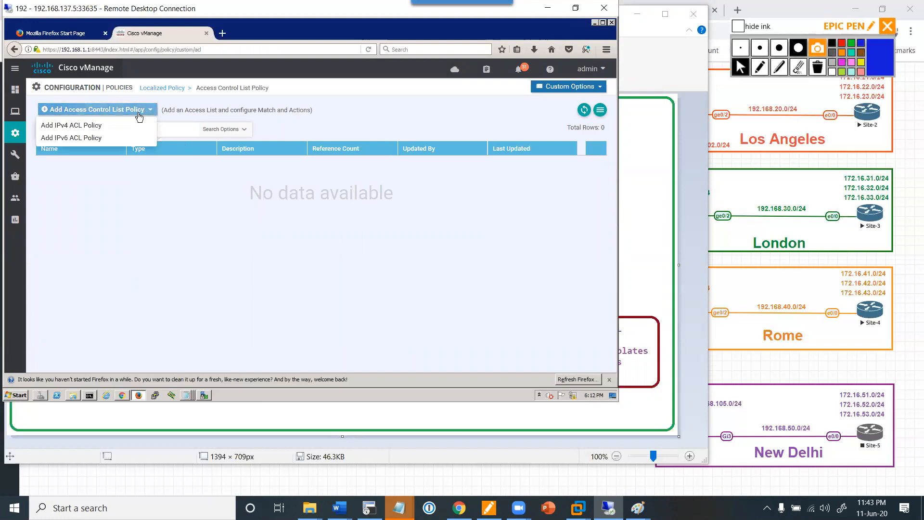
left_click(91, 126)
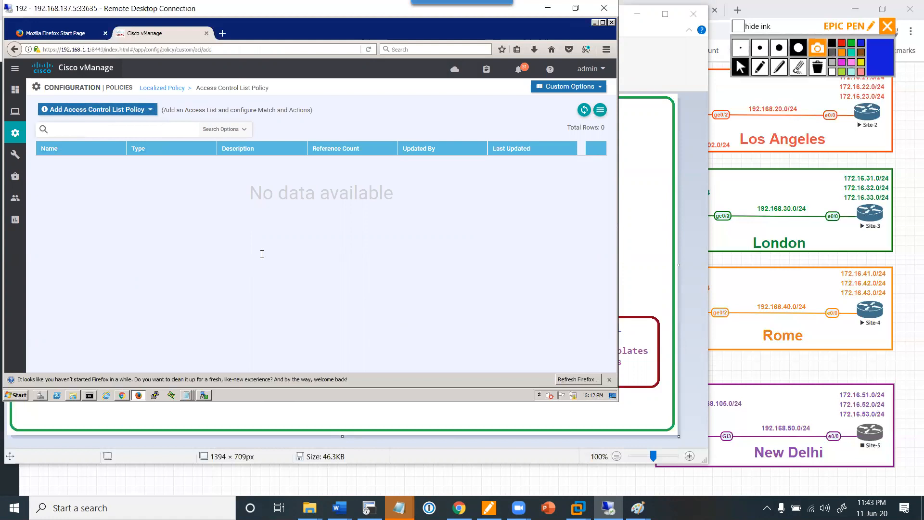
left_click(178, 115)
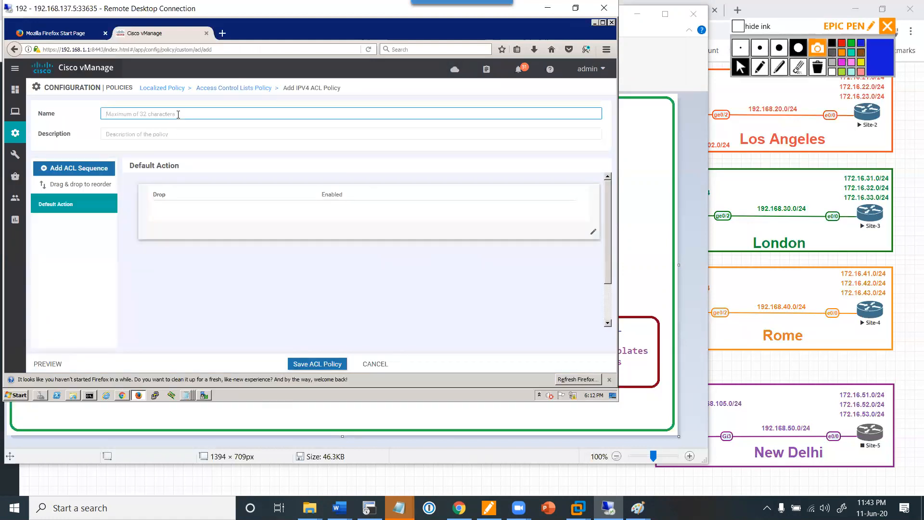
type("QoS-ACL")
key("ctrl+a")
key("ctrl+c")
key("Tab")
key("ctrl+v")
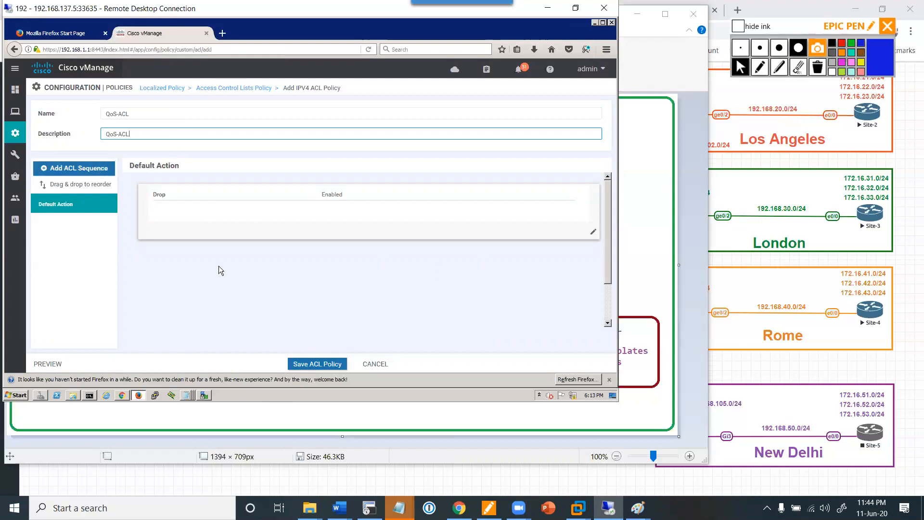
- Add an ACL sequence with a sequence rule that matches DSCP 46
left_click(50, 169)
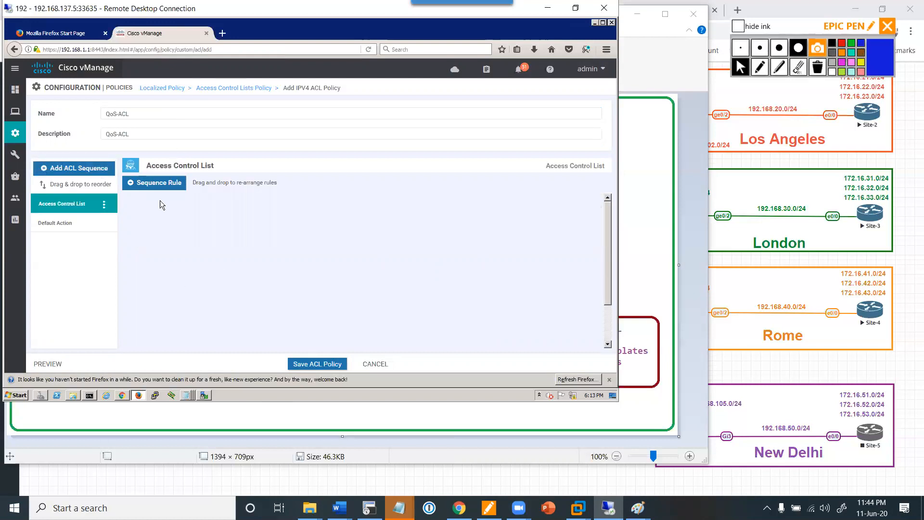
left_click(130, 186)
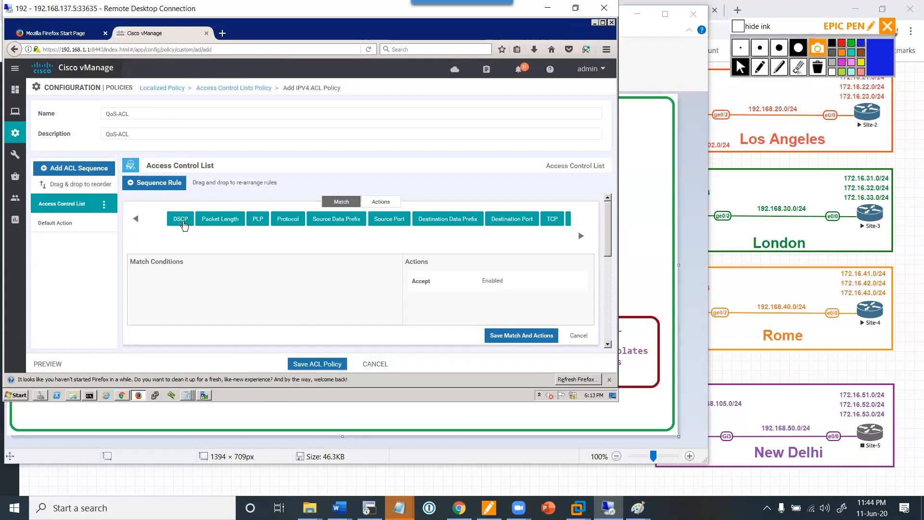
left_click(270, 281)
type("46")
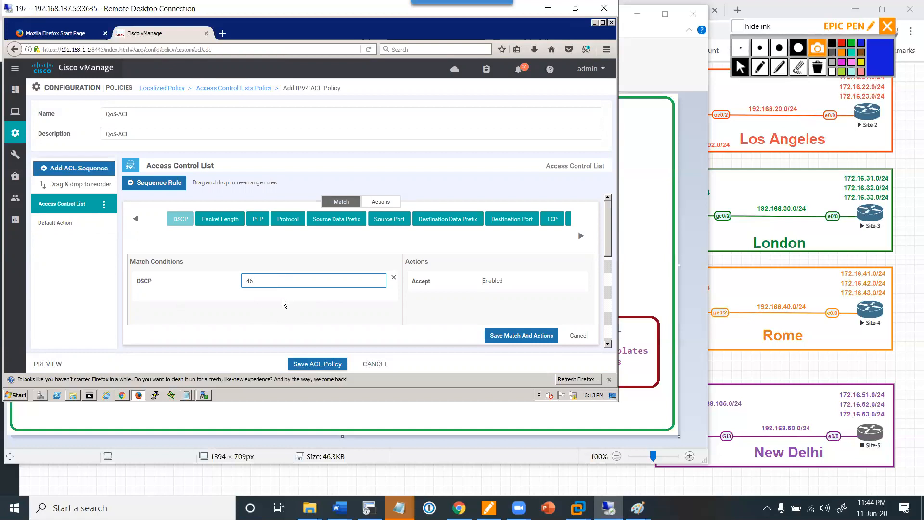
left_click(361, 318)
- Give the DSCP 46 rule an accept action with class REALTIME and save its match and actions
left_click(387, 201)
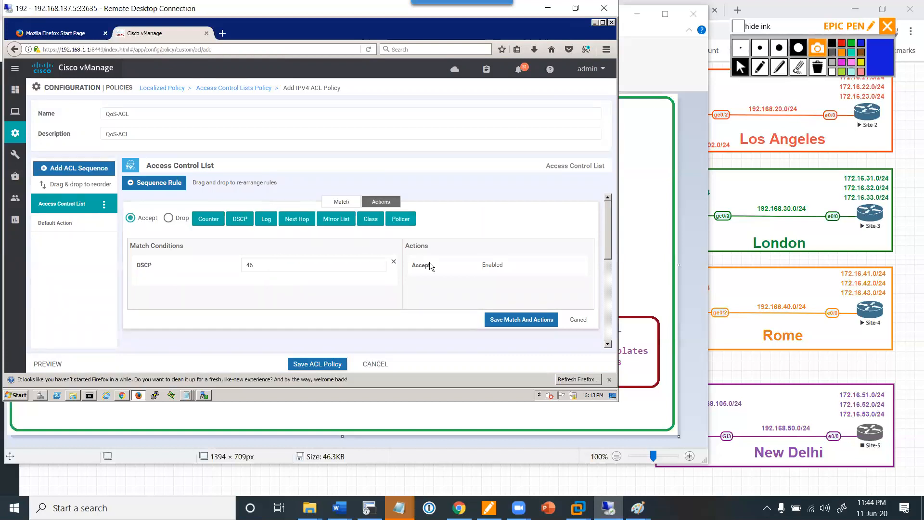
left_click(374, 224)
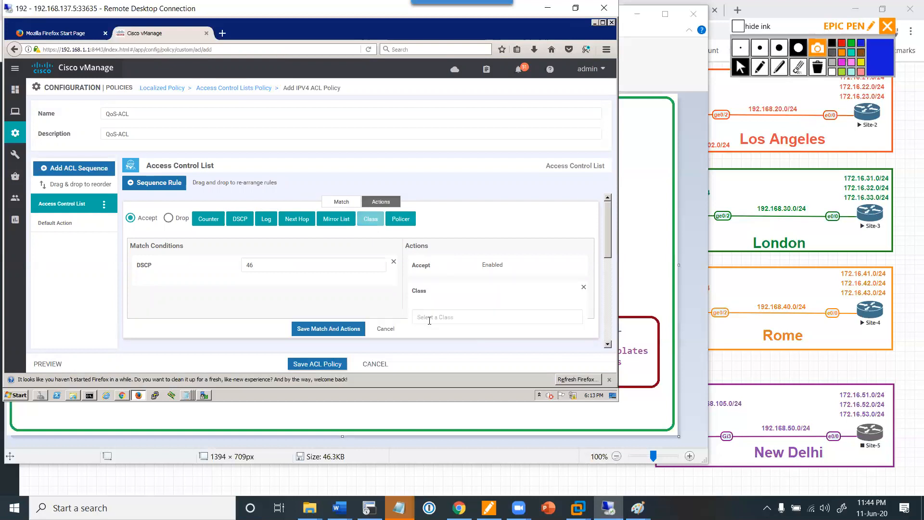
left_click(462, 317)
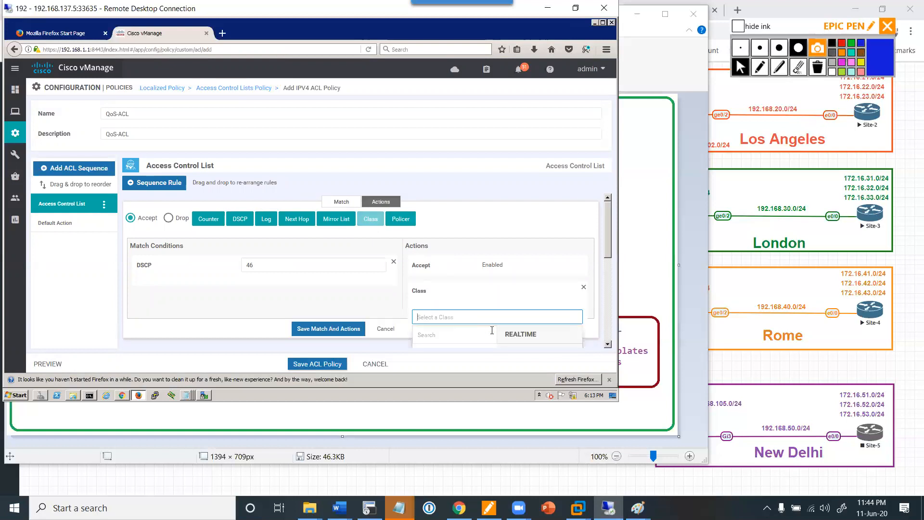
scroll(608, 260, "down", 3)
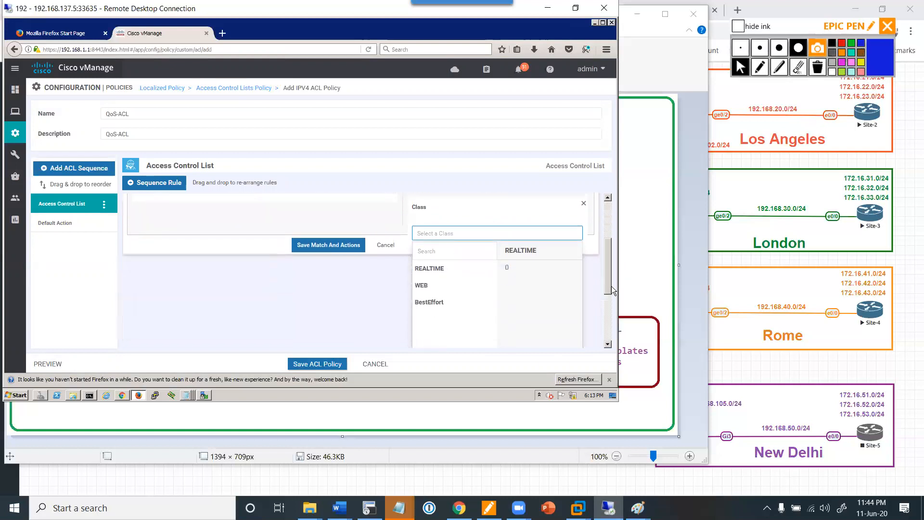
left_click(446, 256)
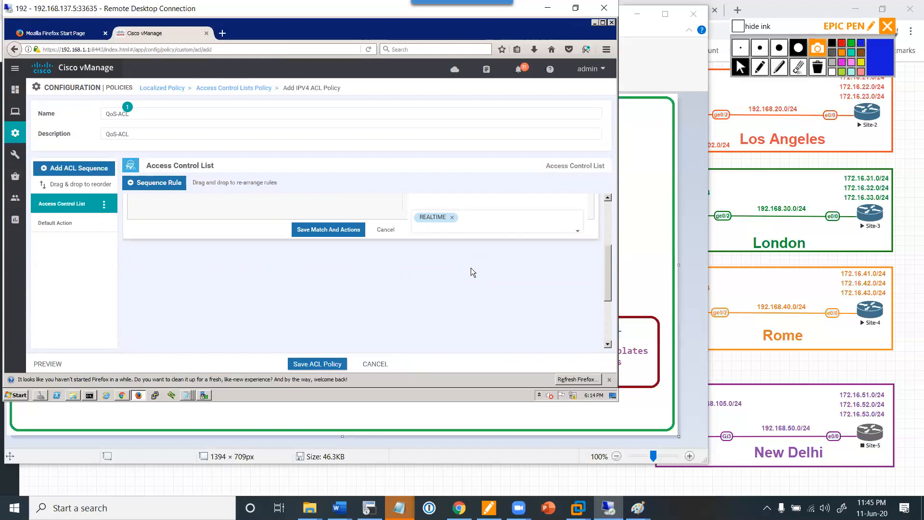
left_click(346, 230)
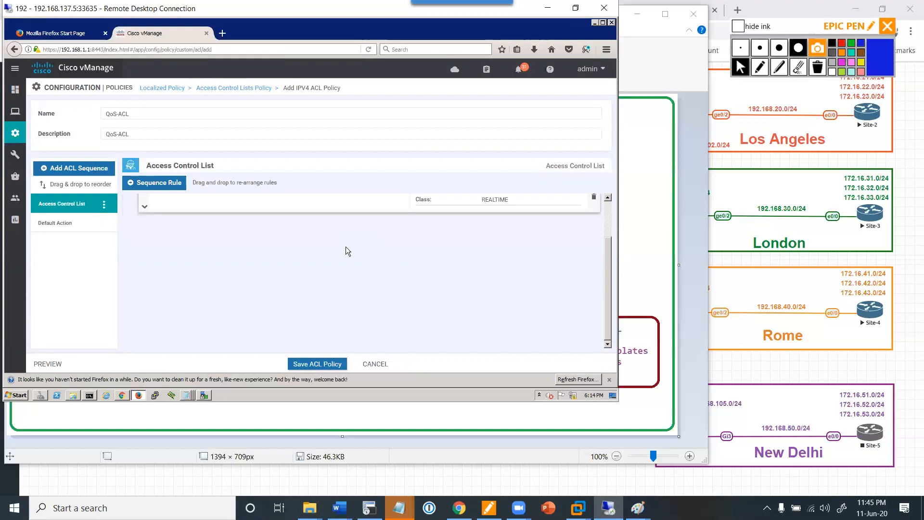
- Duplicate the DSCP 46 rule and replace the copy's match condition with destination ports 80 and 443
left_click(608, 198)
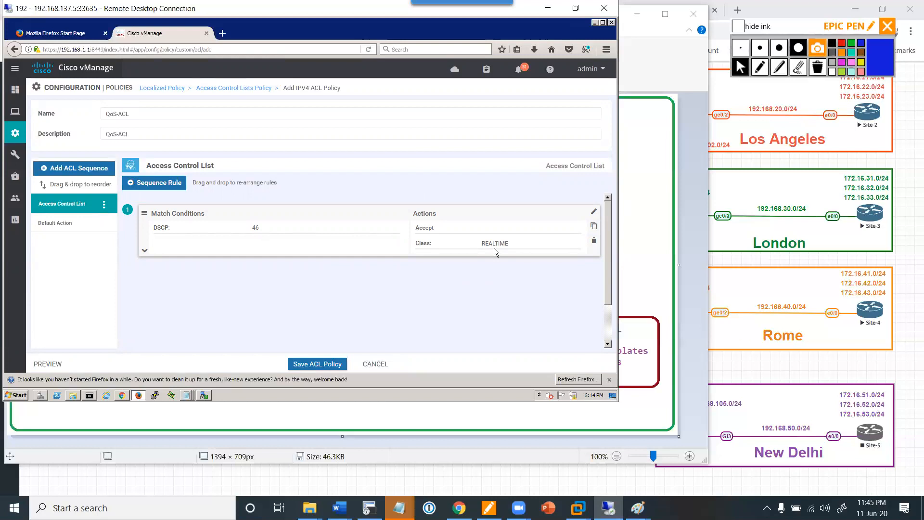
left_click(594, 226)
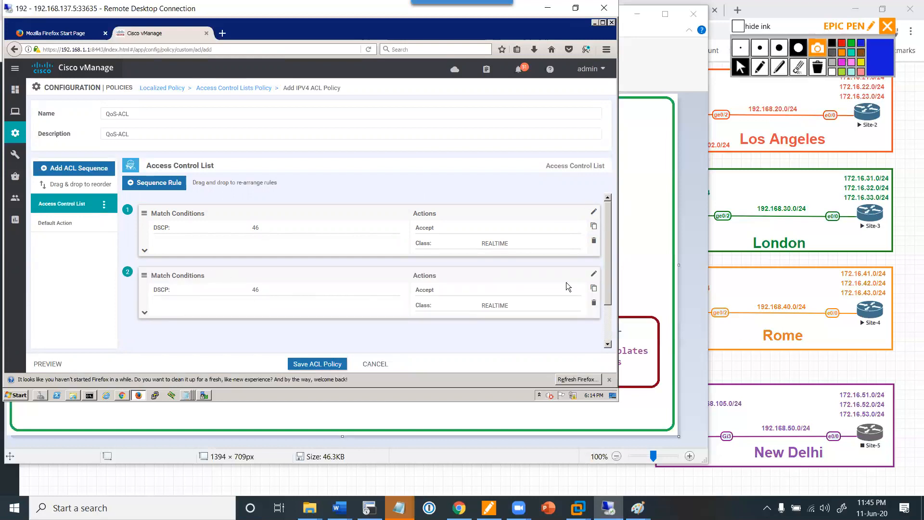
left_click(594, 277)
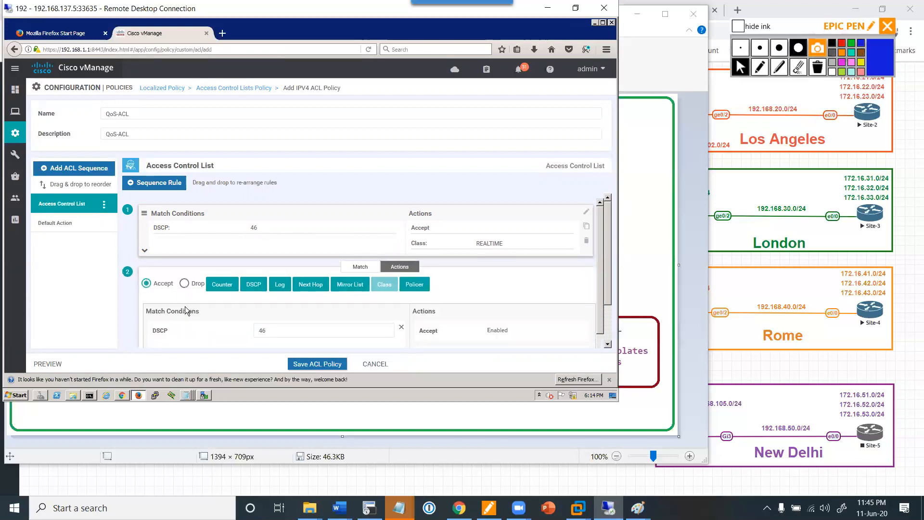
left_click(402, 250)
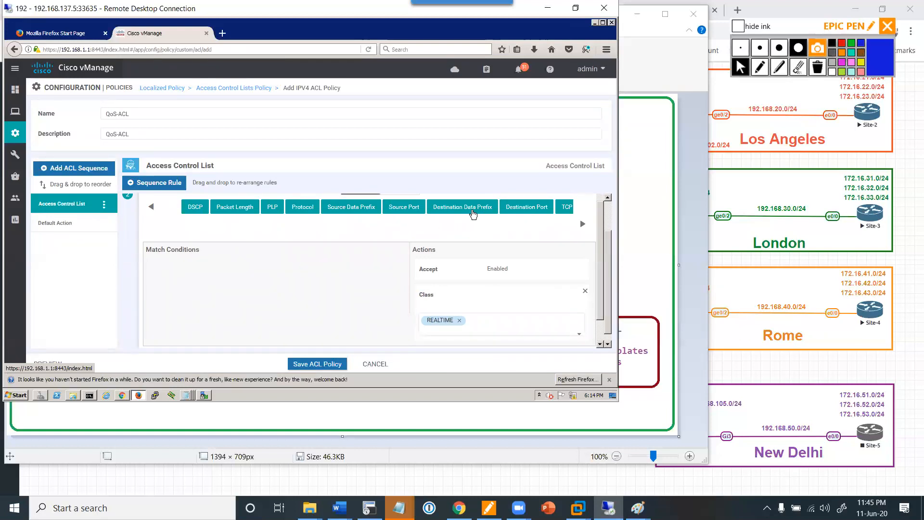
left_click(513, 211)
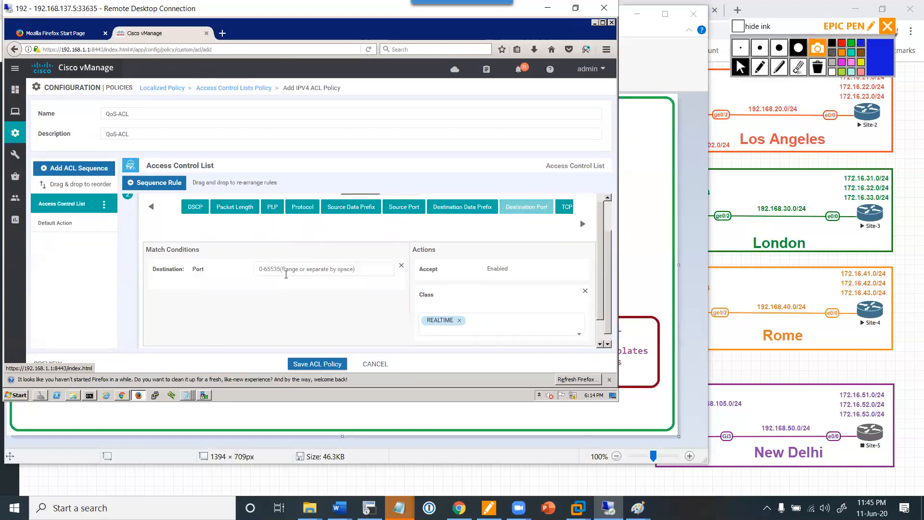
left_click(336, 270)
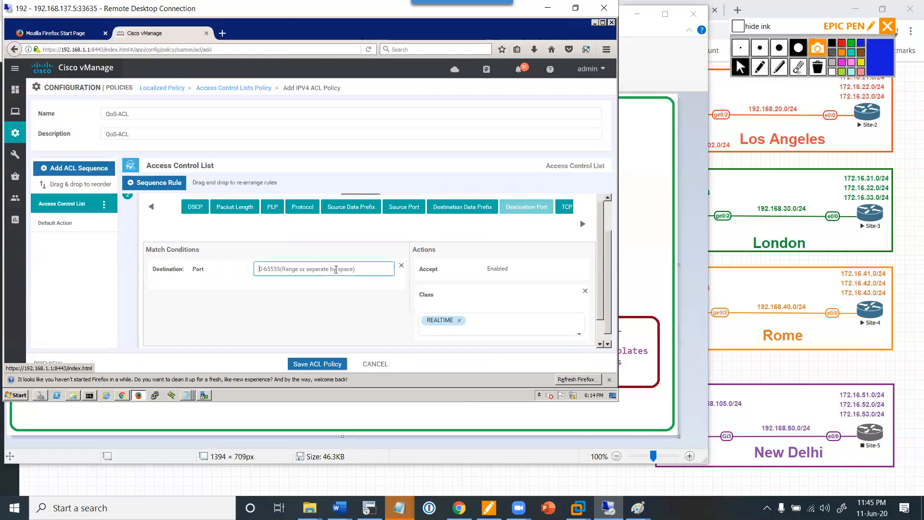
type("80 443")
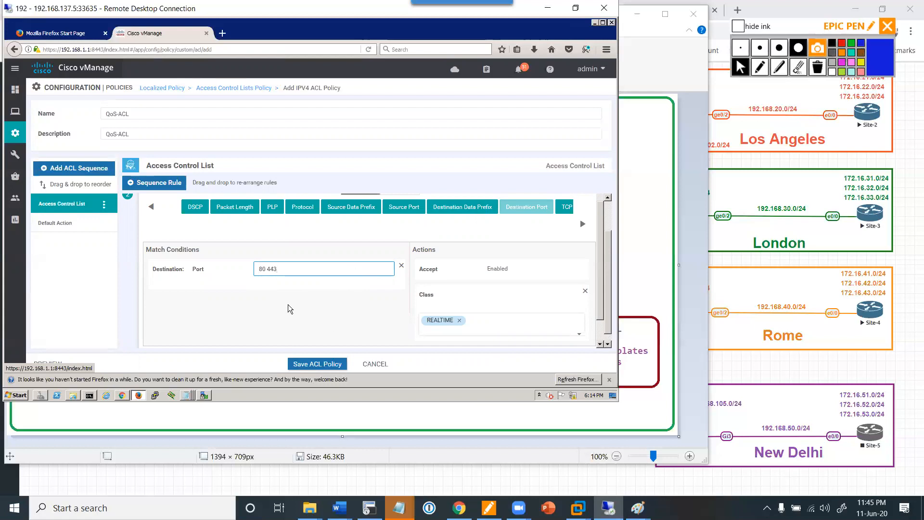
- Change the second rule's class to WEB and save its match and actions
scroll(351, 310, "up", 1)
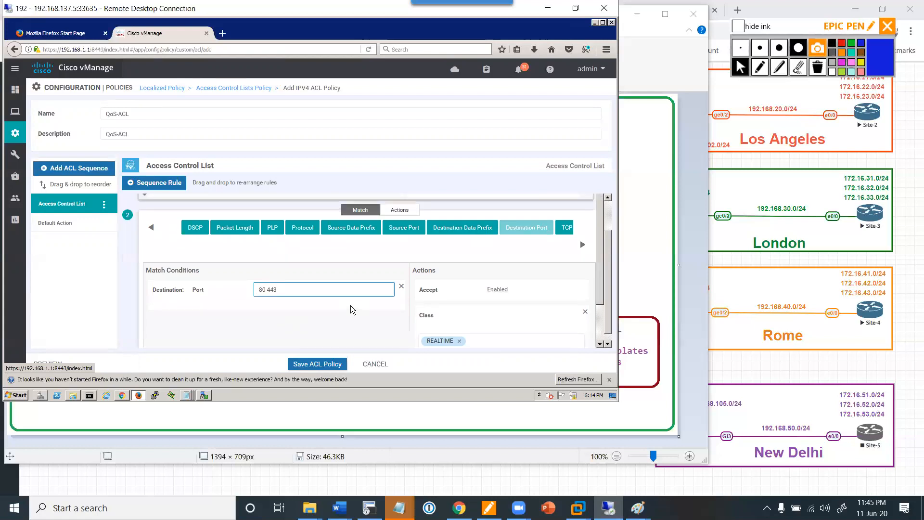
left_click(400, 210)
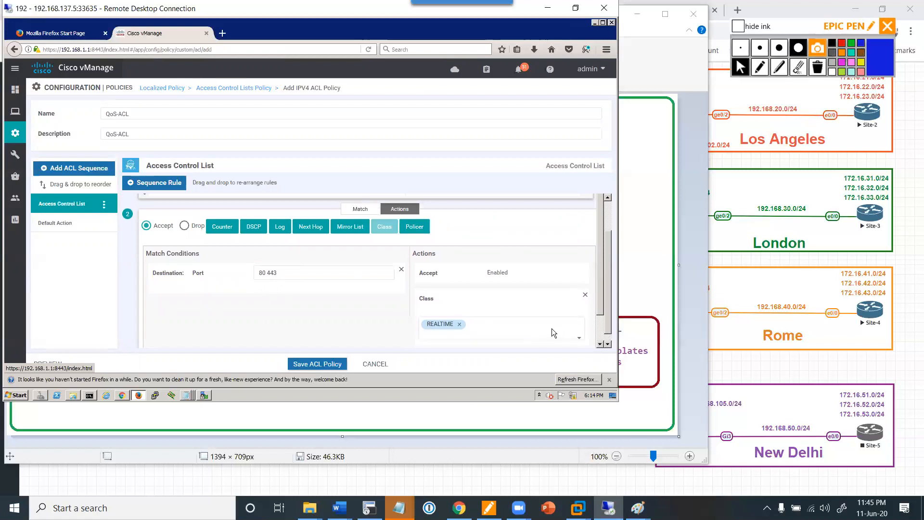
left_click(460, 325)
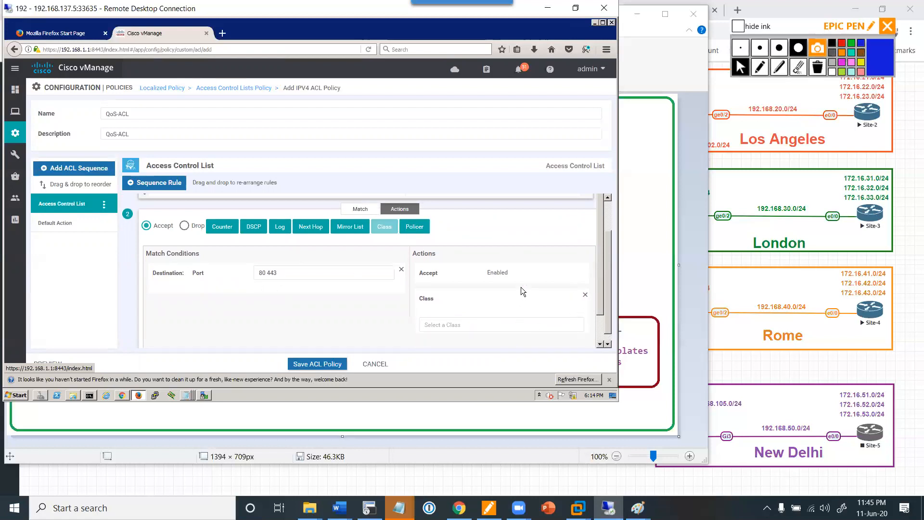
left_click(467, 325)
scroll(467, 324, "down", 2)
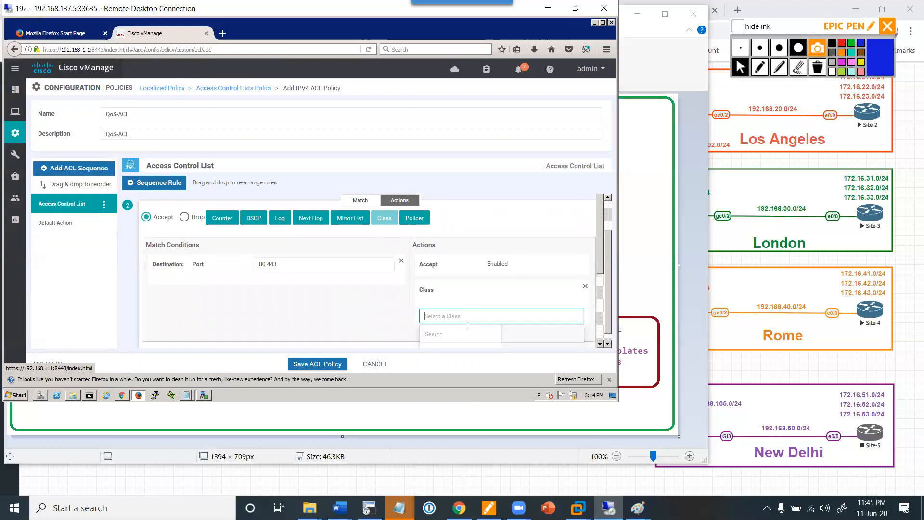
left_click(439, 311)
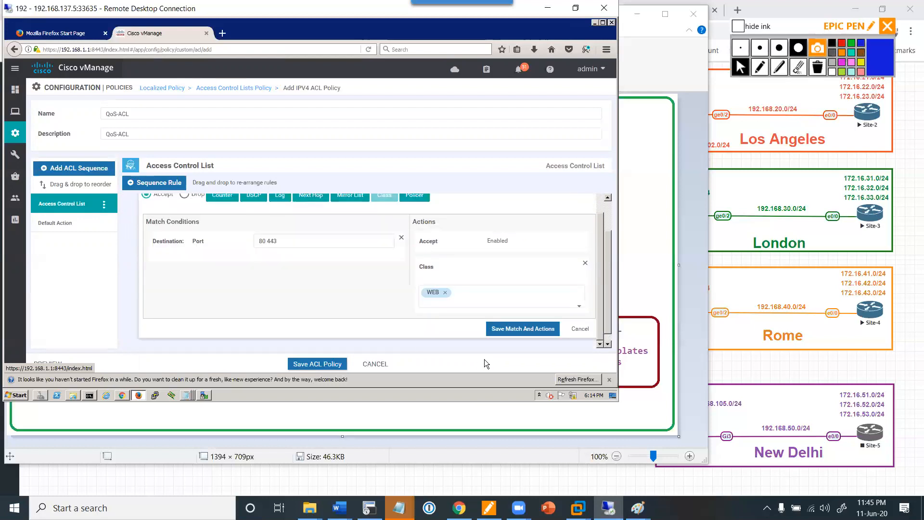
left_click(515, 329)
- Duplicate the WEB class rule and remove the destination port match condition from the copy
scroll(271, 302, "up", 1)
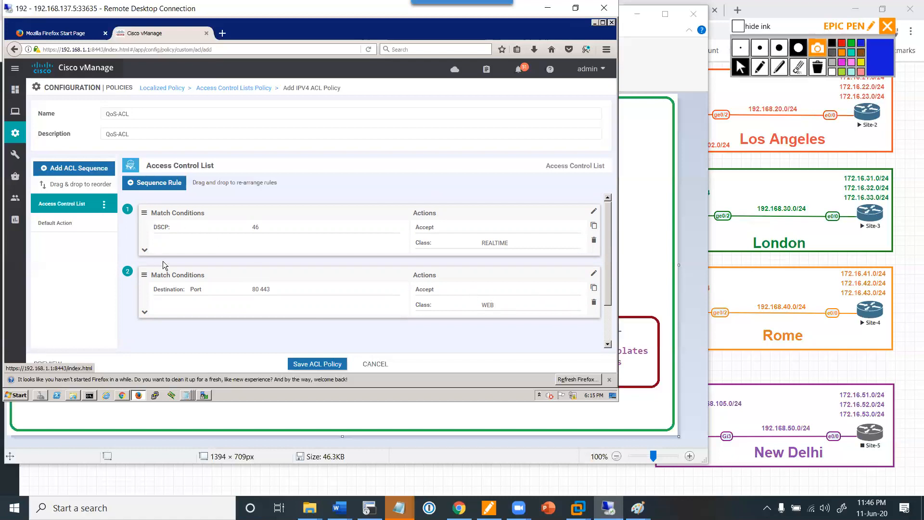
left_click(593, 287)
scroll(387, 292, "down", 2)
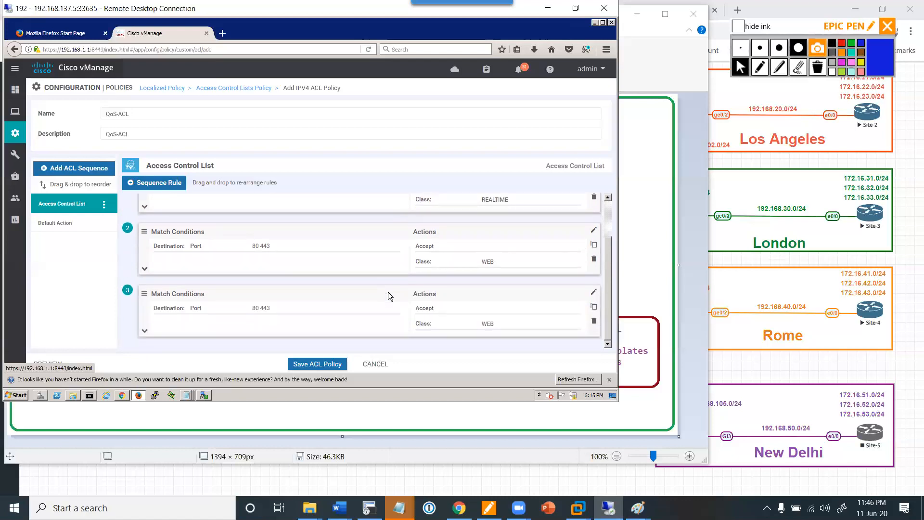
left_click(592, 292)
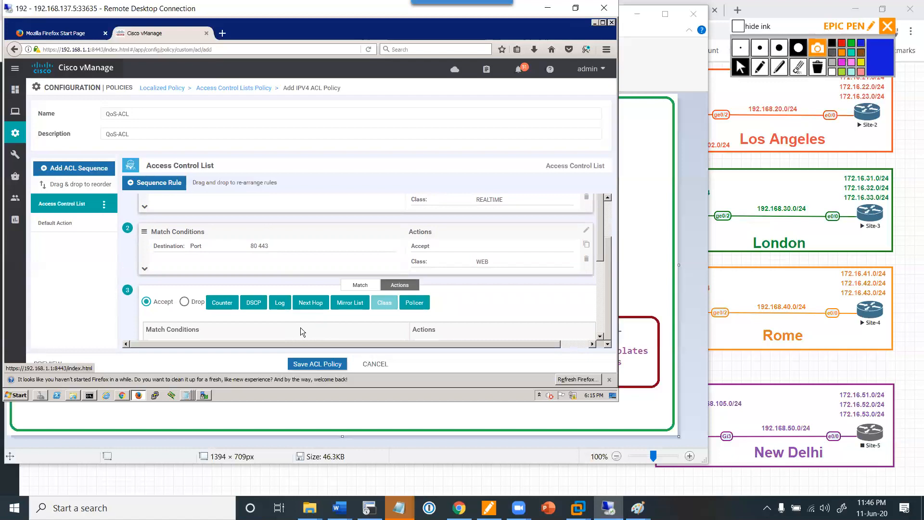
scroll(300, 327, "down", 3)
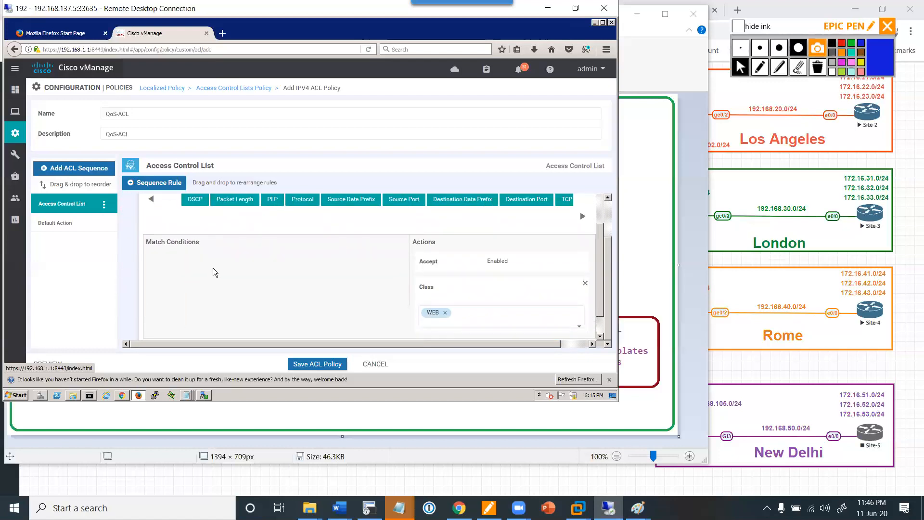
- Change the third rule's class to BestEffort and save its match and actions
left_click(445, 312)
left_click(545, 296)
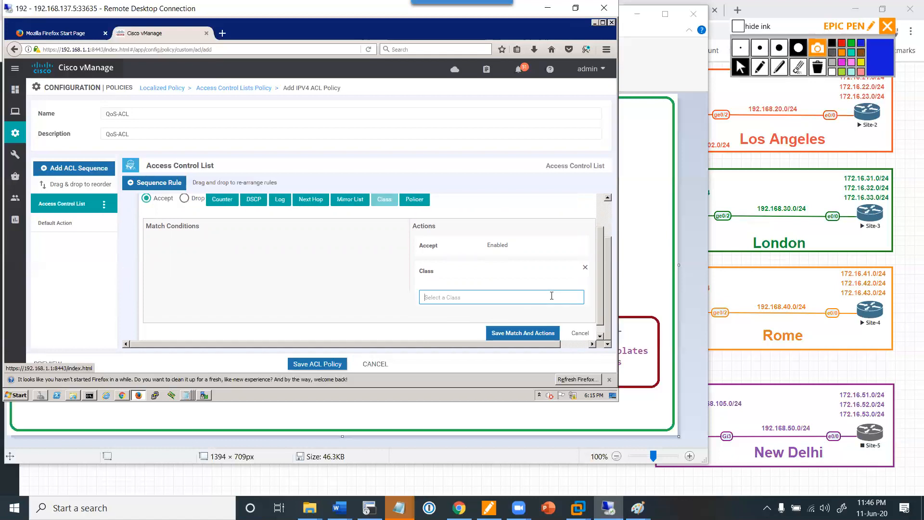
scroll(497, 319, "down", 2)
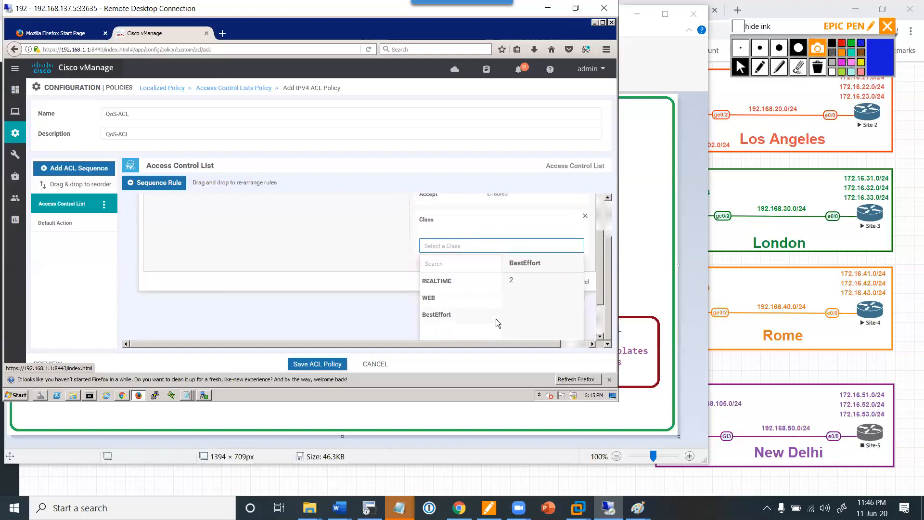
left_click(473, 315)
scroll(338, 263, "up", 4)
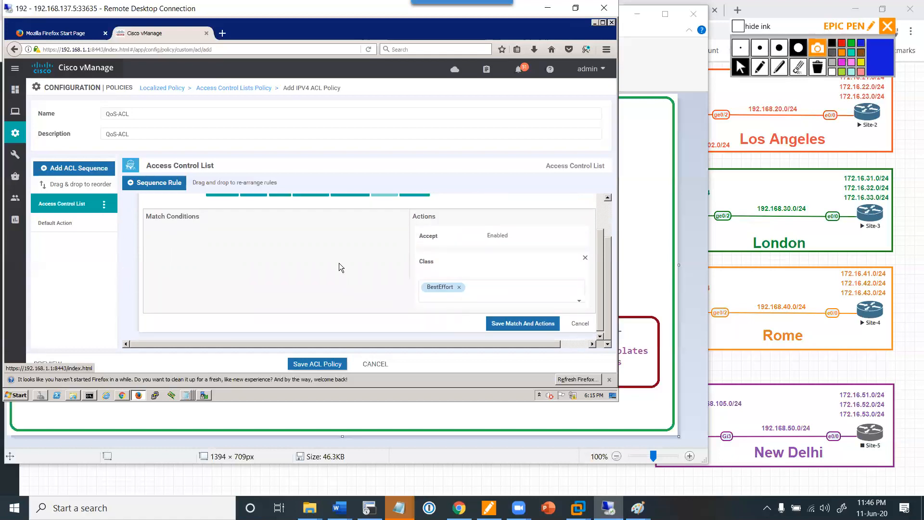
scroll(339, 263, "down", 3)
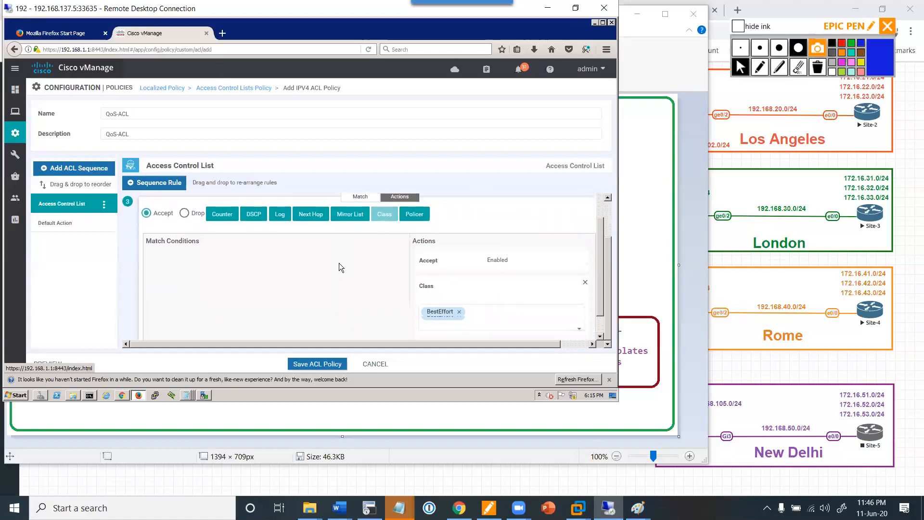
left_click(529, 321)
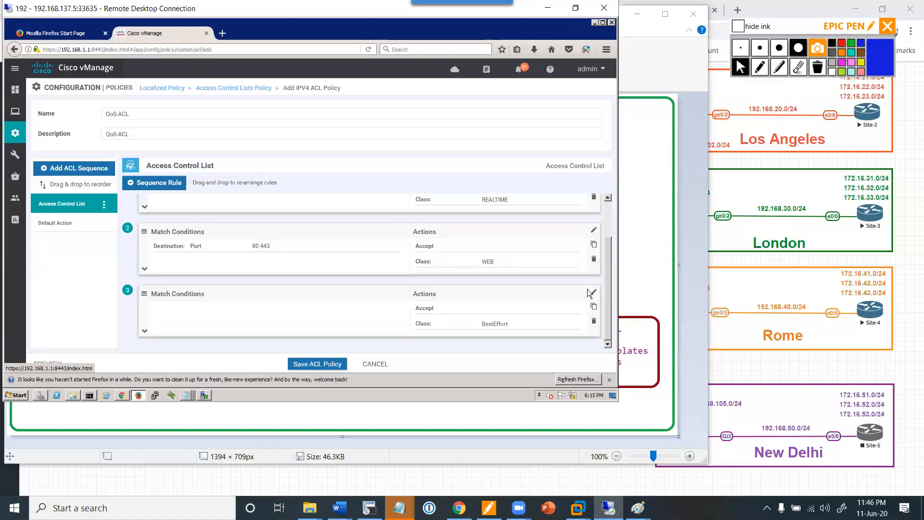
left_click_drag(608, 273, 606, 233)
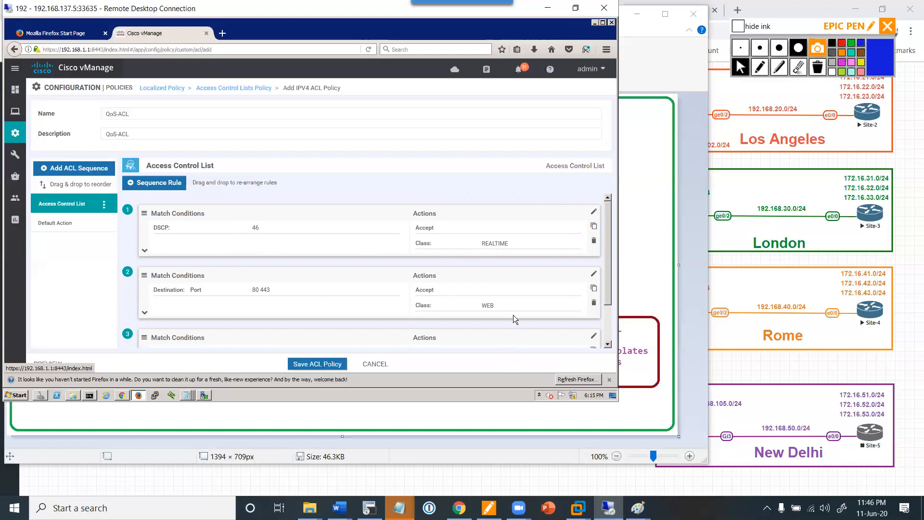
- Change the access list's default action from Drop to Accept and save its match and actions
scroll(513, 315, "down", 2)
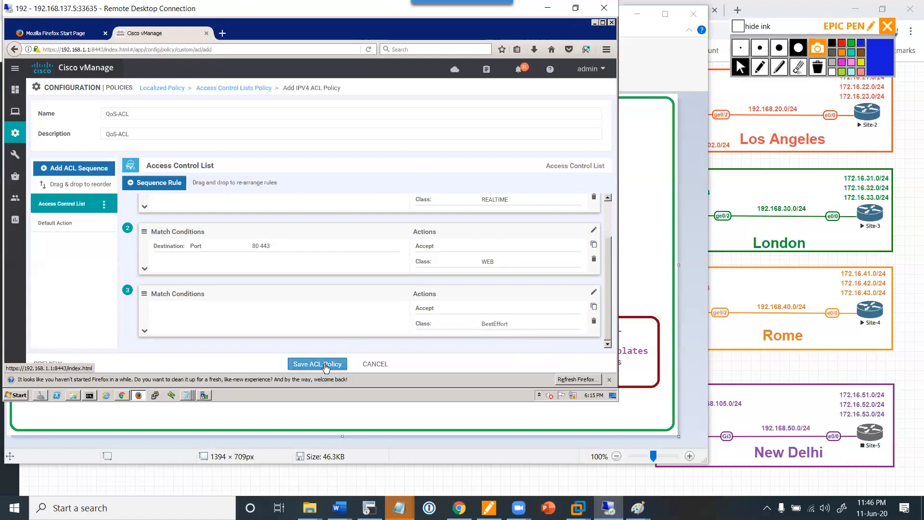
left_click(63, 223)
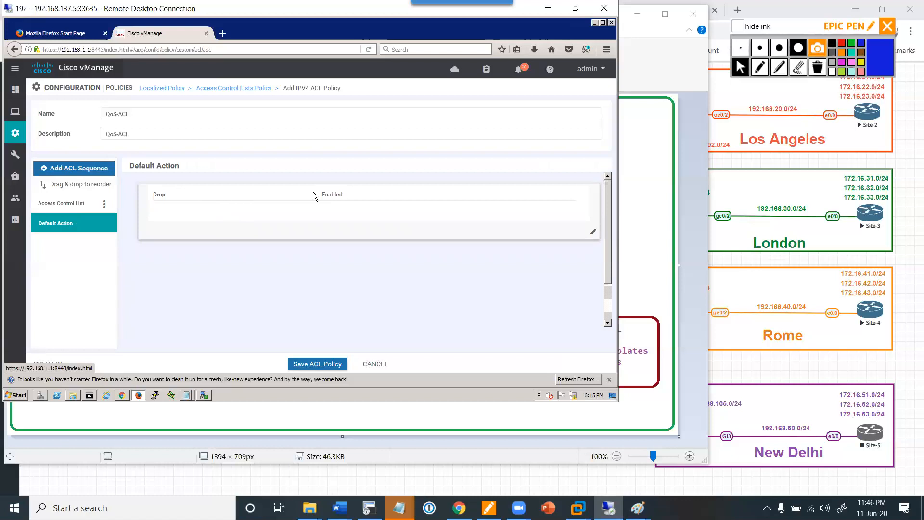
left_click(593, 231)
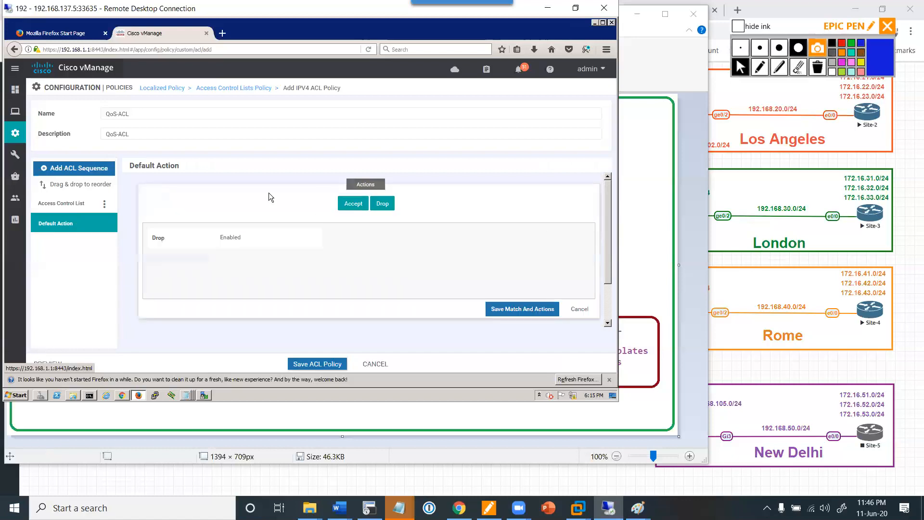
left_click(354, 203)
left_click(536, 314)
- Review the access control list's three sequence rules and save the QoS-ACL policy
left_click(72, 203)
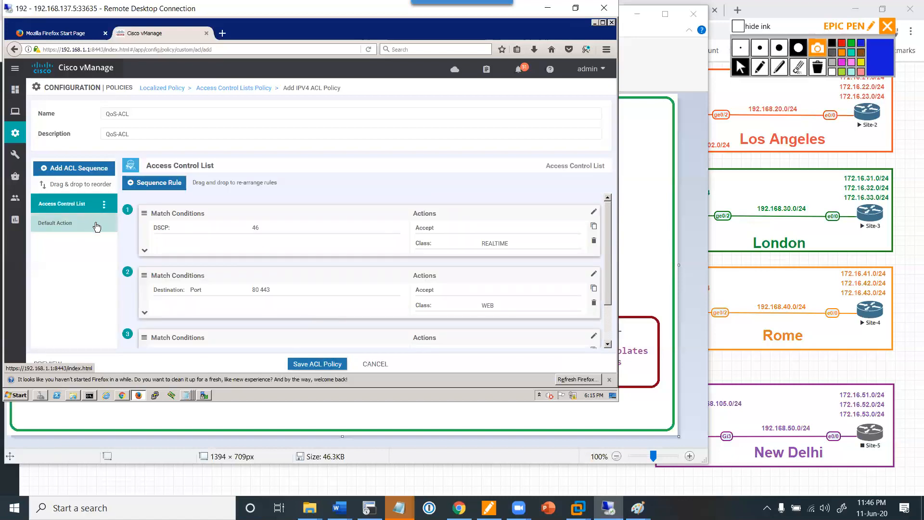
scroll(337, 334, "down", 2)
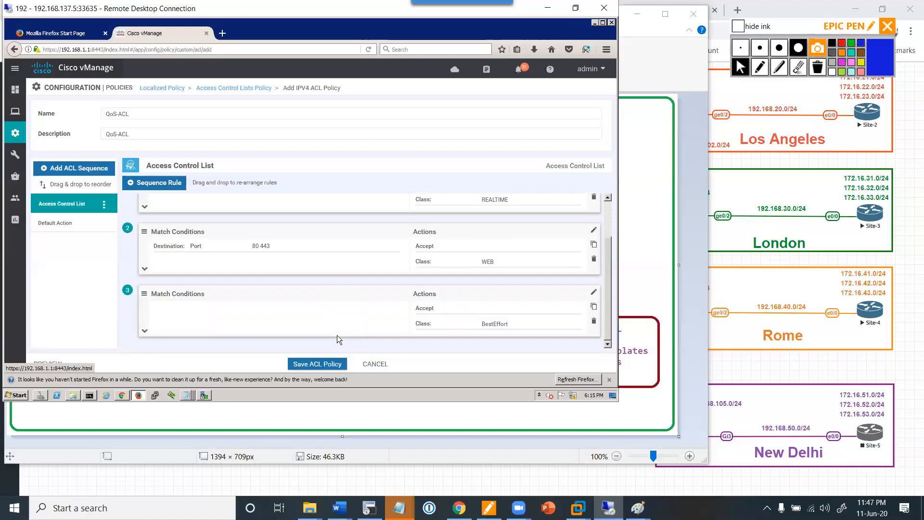
left_click(336, 364)
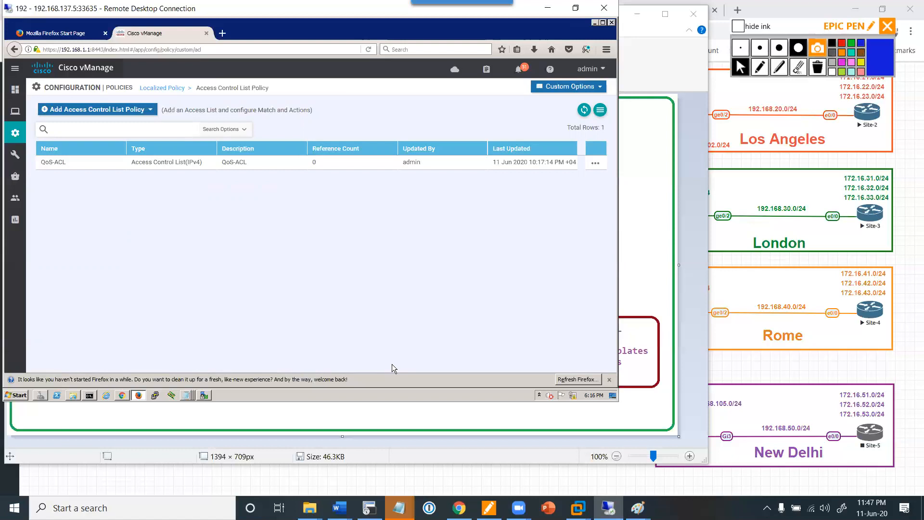
- Handwrite the heading "ACL" and the line "DSCP 46 →" in blue pen below the access list table
left_click(740, 47)
left_click(759, 71)
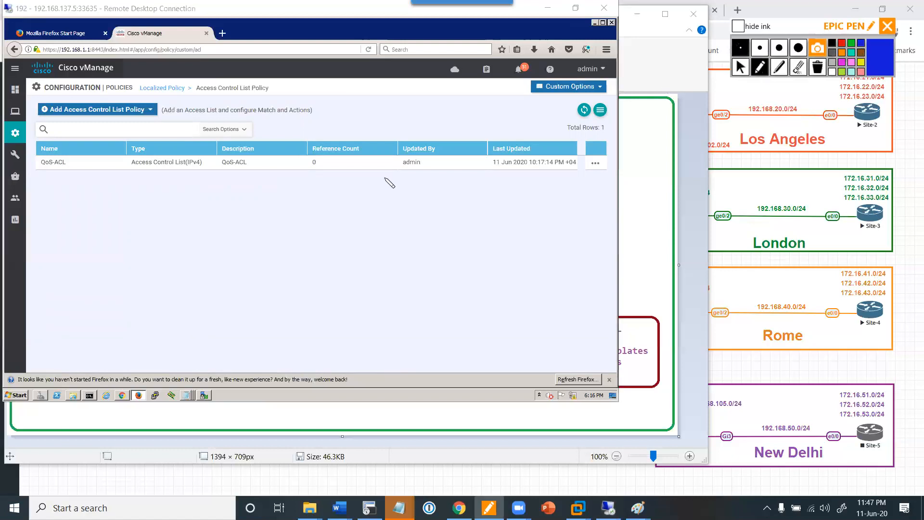
mouse_move(110, 220)
left_mouse_down()
mouse_move(118, 197)
mouse_move(127, 220)
left_mouse_up()
left_click_drag(113, 211, 143, 219)
left_click_drag(150, 199, 159, 218)
mouse_move(120, 251)
left_mouse_down()
mouse_move(122, 271)
mouse_move(168, 268)
left_mouse_up()
mouse_move(184, 247)
left_mouse_down()
mouse_move(185, 272)
mouse_move(179, 261)
left_mouse_up()
left_click_drag(228, 246, 234, 267)
mouse_move(248, 245)
left_mouse_down()
mouse_move(244, 264)
mouse_move(292, 257)
mouse_move(293, 270)
left_mouse_up()
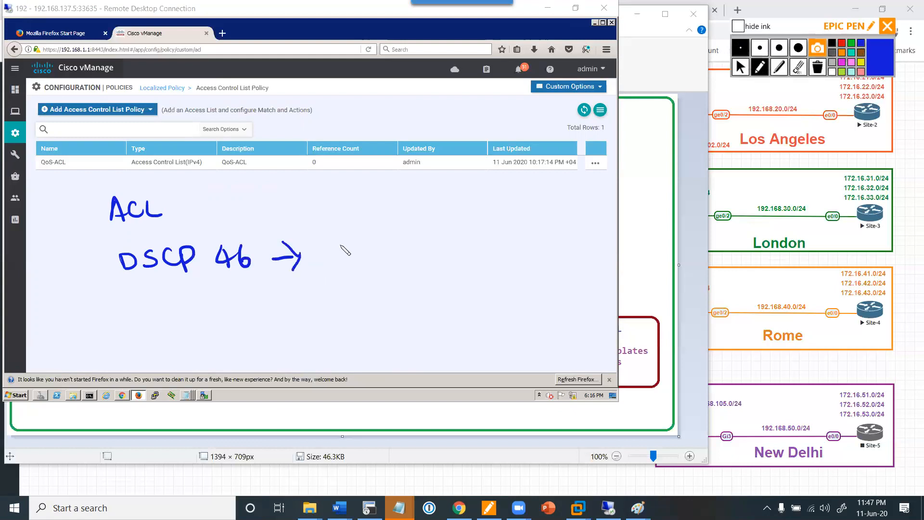
- Continue the handwritten DSCP 46 line with "REALTIME → 0" to map the class to its queue
left_click_drag(339, 239, 339, 262)
left_click_drag(340, 240, 359, 262)
mouse_move(371, 242)
left_mouse_down()
mouse_move(361, 251)
mouse_move(370, 262)
left_mouse_up()
left_click_drag(358, 251, 378, 263)
mouse_move(377, 264)
left_mouse_down()
mouse_move(383, 240)
mouse_move(391, 262)
left_mouse_up()
mouse_move(393, 242)
left_mouse_down()
mouse_move(405, 260)
mouse_move(417, 241)
left_mouse_up()
mouse_move(411, 243)
left_mouse_down()
mouse_move(413, 260)
mouse_move(428, 237)
left_mouse_up()
mouse_move(426, 238)
left_mouse_down()
mouse_move(423, 252)
mouse_move(453, 255)
mouse_move(469, 243)
mouse_move(474, 253)
left_mouse_up()
left_click_drag(490, 241, 502, 237)
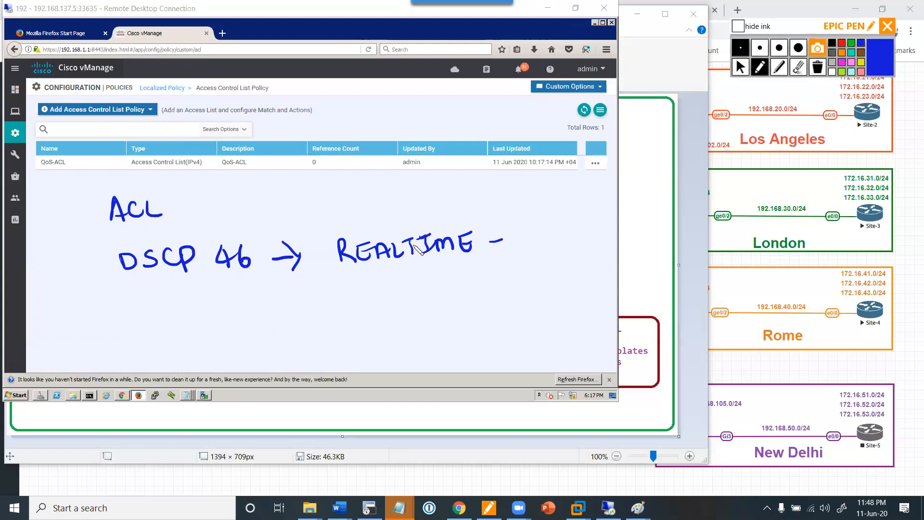
mouse_move(491, 229)
left_mouse_down()
mouse_move(511, 242)
mouse_move(497, 257)
left_mouse_up()
mouse_move(577, 231)
left_mouse_down()
mouse_move(569, 241)
mouse_move(583, 217)
mouse_move(562, 251)
left_mouse_up()
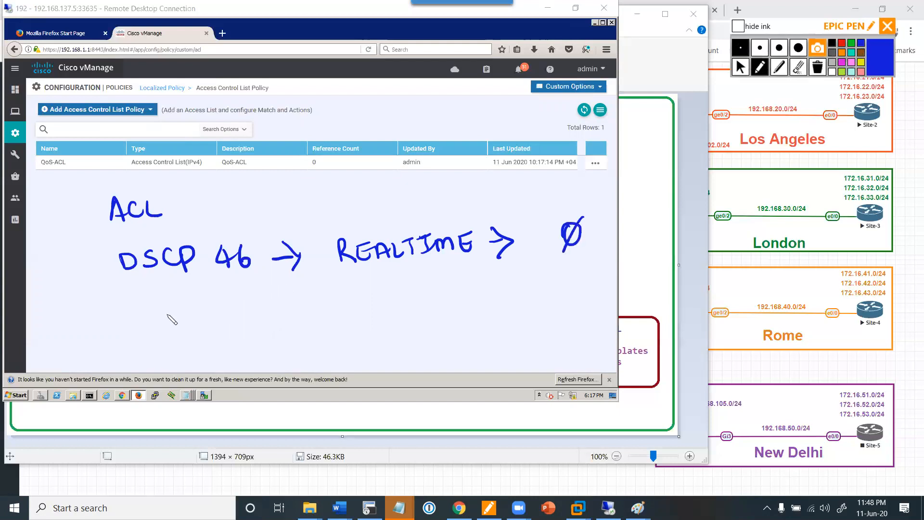
- Handwrite "PORT 80,443 → WEB → 1" beneath the DSCP 46 line
mouse_move(127, 293)
left_mouse_down()
mouse_move(128, 310)
mouse_move(226, 296)
mouse_move(238, 317)
mouse_move(251, 295)
mouse_move(289, 294)
mouse_move(287, 306)
mouse_move(343, 288)
mouse_move(450, 293)
mouse_move(524, 283)
left_mouse_up()
left_click_drag(495, 273, 501, 298)
mouse_move(567, 270)
left_mouse_down()
mouse_move(575, 286)
mouse_move(600, 284)
left_mouse_up()
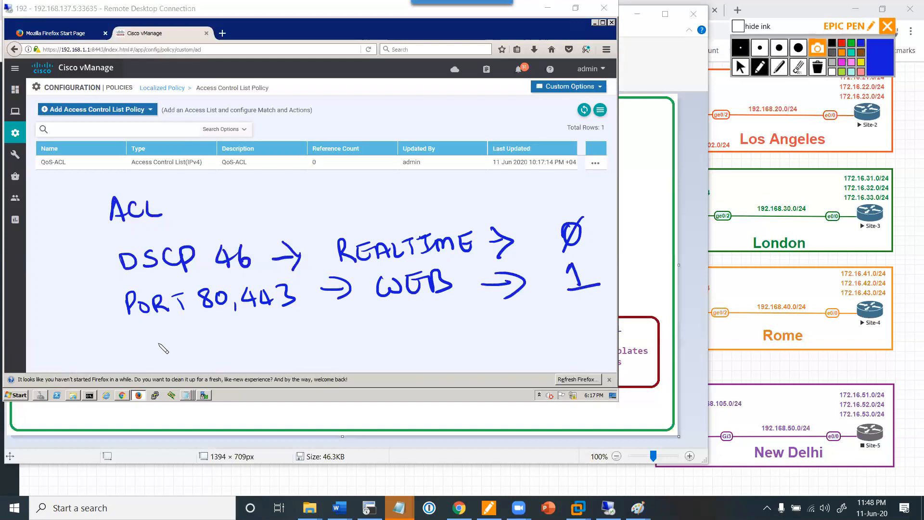
- Handwrite "ANY → BEST.E → 2" as the third line and draw a frame around the queue numbers
mouse_move(151, 356)
left_mouse_down()
mouse_move(165, 342)
mouse_move(198, 339)
mouse_move(199, 356)
left_mouse_up()
mouse_move(320, 339)
left_mouse_down()
mouse_move(349, 339)
mouse_move(341, 352)
mouse_move(414, 337)
mouse_move(461, 342)
left_mouse_up()
left_click(452, 343)
left_click_drag(461, 322, 475, 320)
left_click_drag(462, 332, 472, 332)
left_click_drag(461, 343, 541, 331)
left_click_drag(529, 319, 527, 346)
left_click_drag(578, 323, 603, 329)
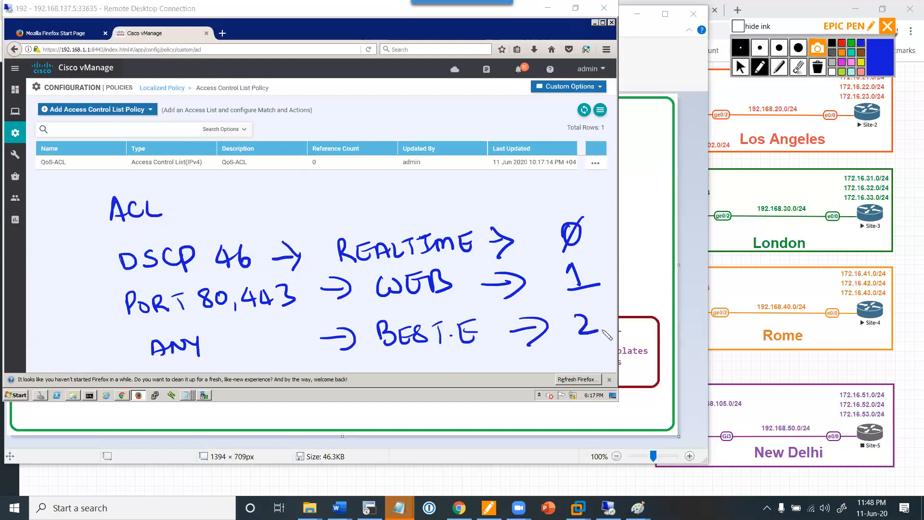
mouse_move(542, 210)
left_mouse_down()
mouse_move(570, 347)
mouse_move(631, 337)
mouse_move(582, 361)
left_mouse_up()
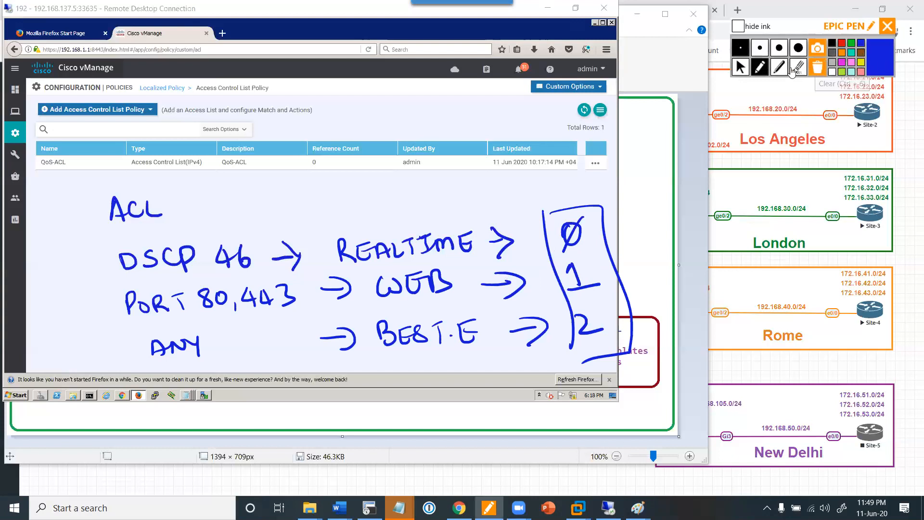
- Clear all pen annotations and switch to the QoS Config Flow.png diagram in Paint
left_click(817, 68)
left_click(739, 71)
mouse_move(637, 507)
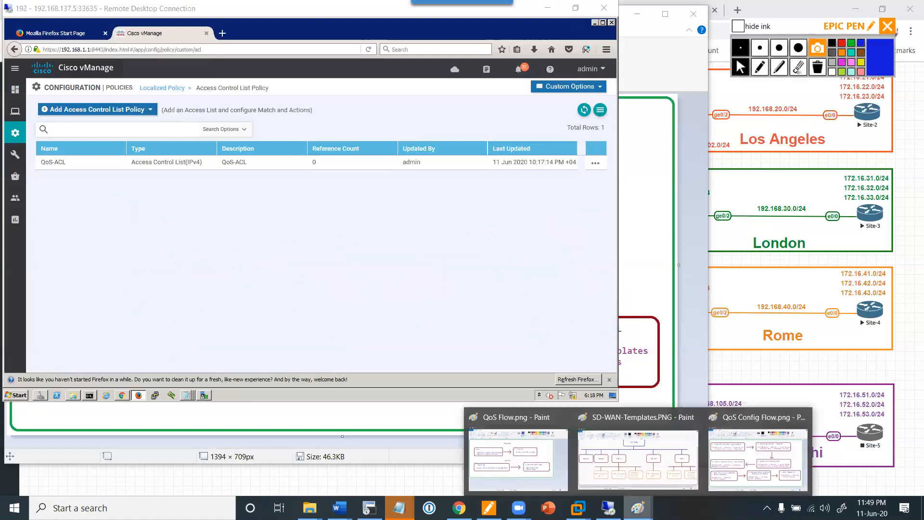
left_click(529, 471)
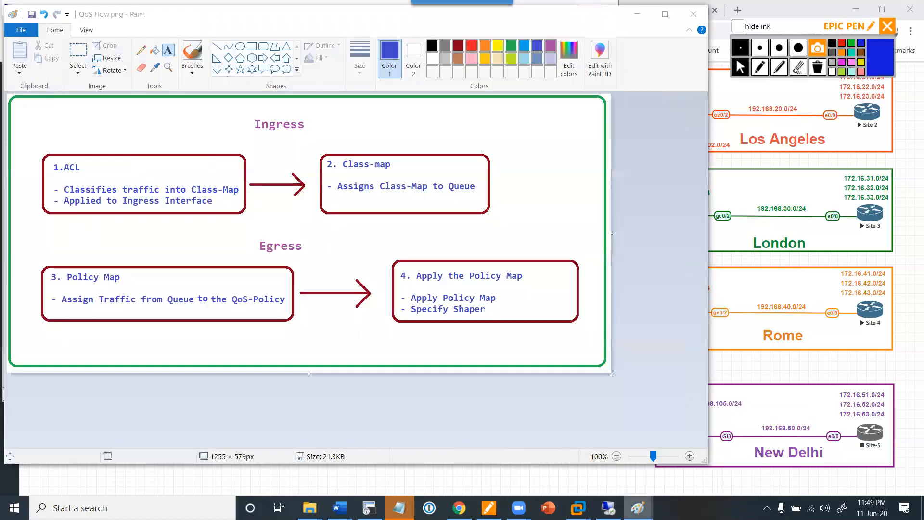
left_click(730, 476)
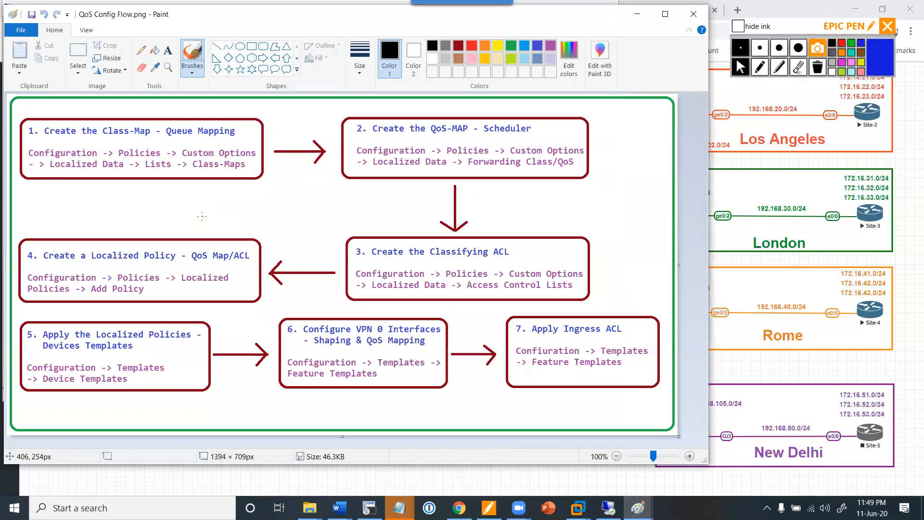
- Tick the class-map and classifying ACL stages, circle Forwarding Class/QoS and ACL, and underline QoS Map/ACL on the flow diagram
left_click(759, 67)
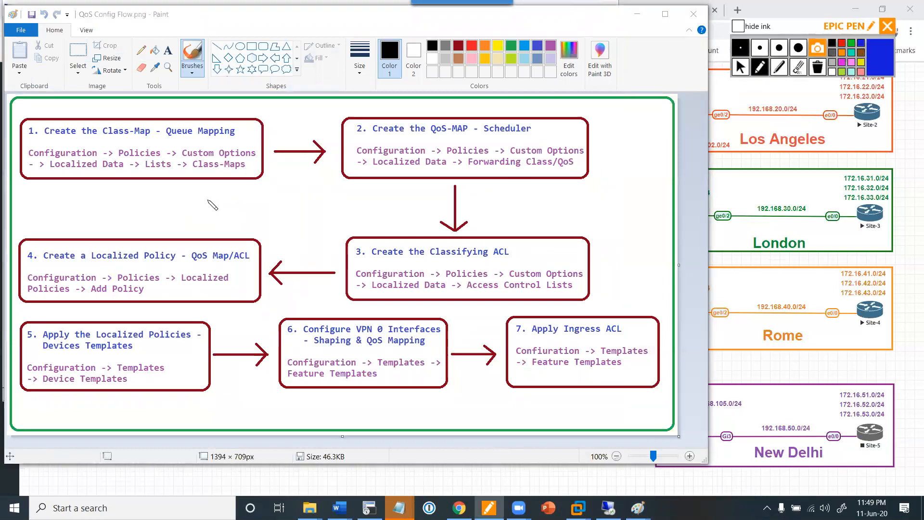
mouse_move(128, 142)
left_mouse_down()
mouse_move(135, 155)
mouse_move(170, 129)
left_mouse_up()
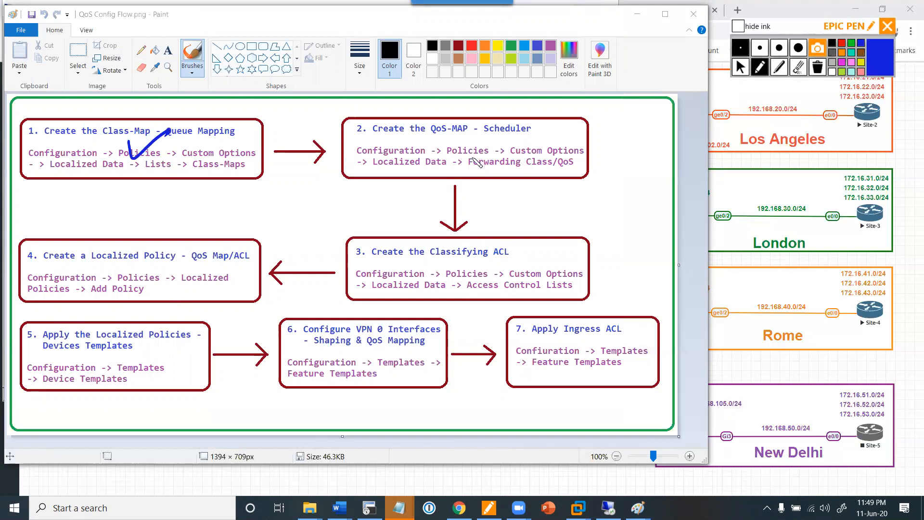
mouse_move(463, 172)
left_mouse_down()
mouse_move(465, 154)
mouse_move(588, 166)
mouse_move(482, 179)
left_mouse_up()
left_click_drag(511, 258, 535, 249)
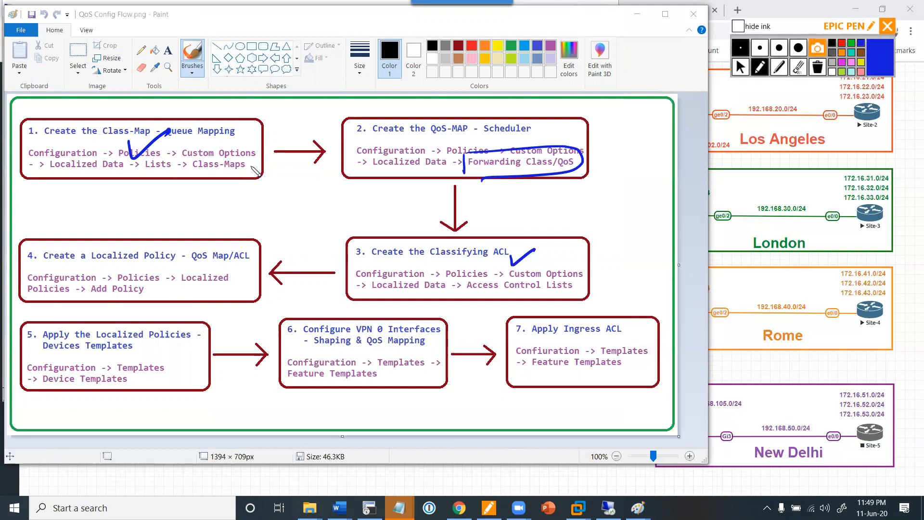
left_click_drag(242, 173, 261, 165)
left_click_drag(362, 254, 377, 244)
left_click_drag(204, 285, 228, 273)
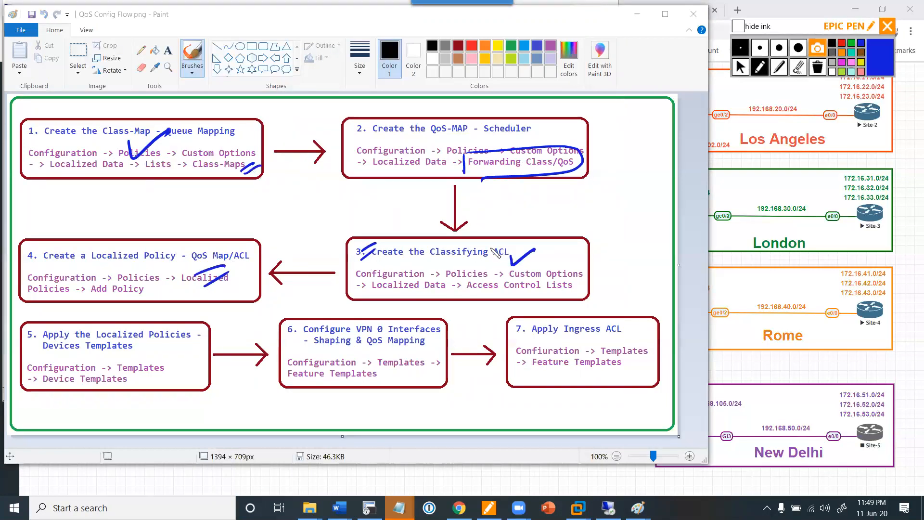
left_click_drag(497, 252, 502, 240)
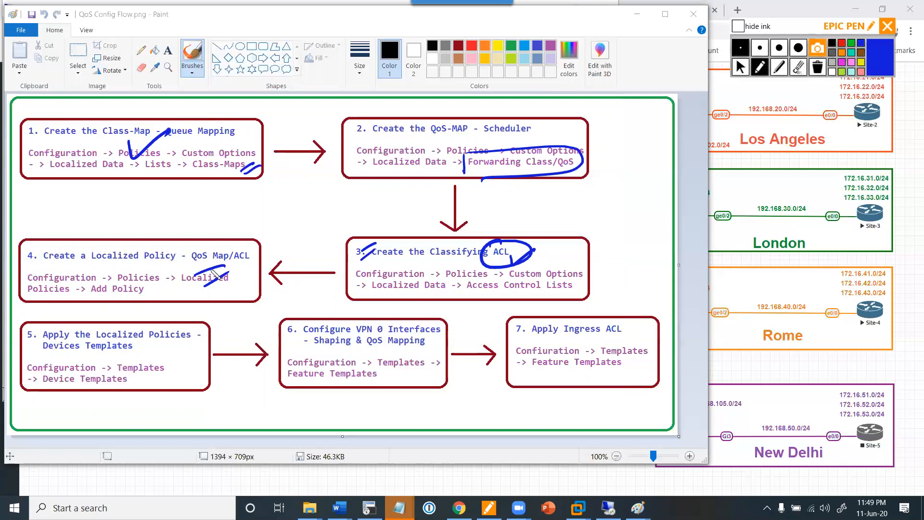
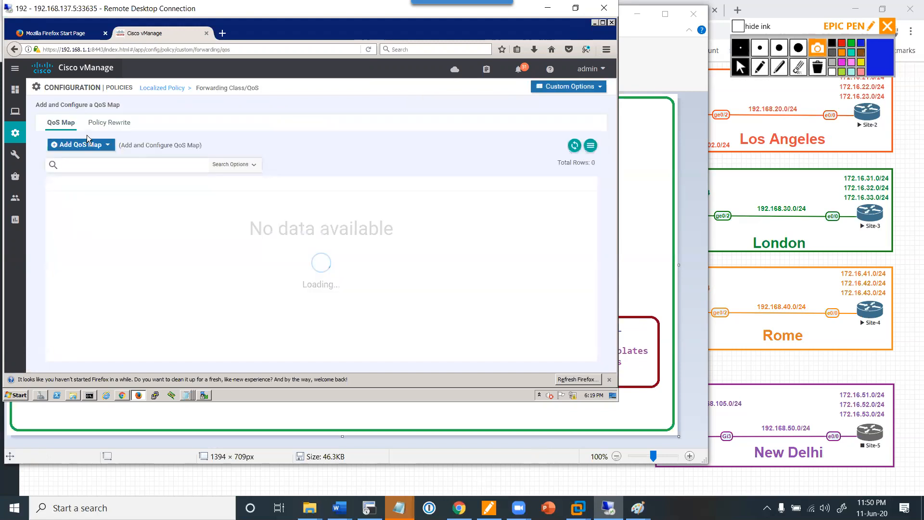
- Create a new QoS map policy and enter QoS-Map as both its name and description
left_click(101, 145)
left_click(101, 162)
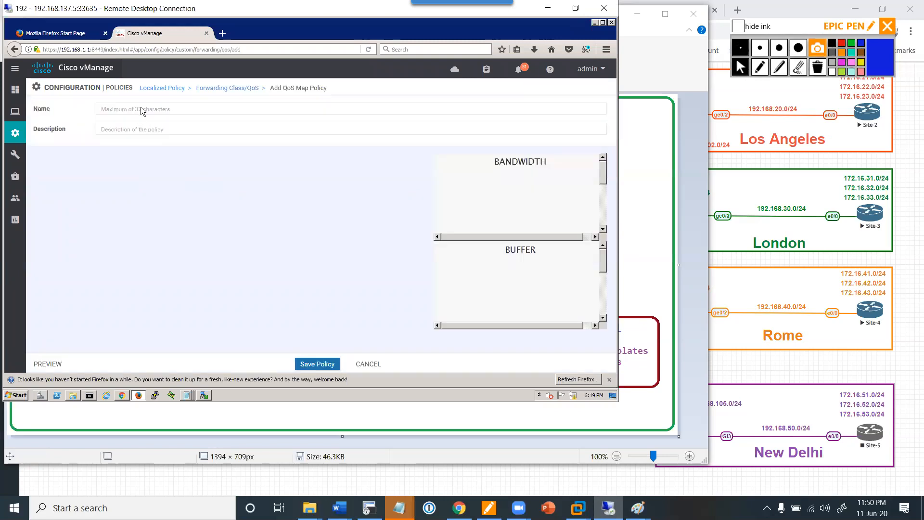
left_click(141, 108)
type("Q")
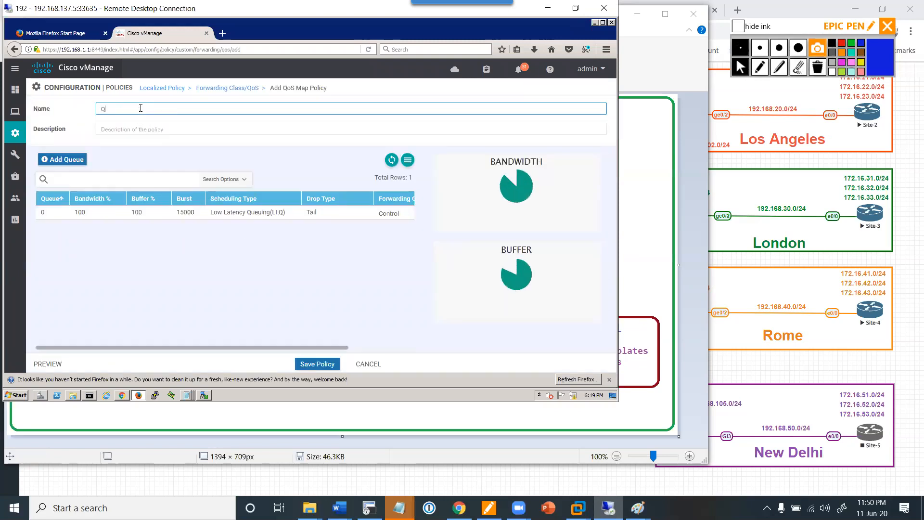
type("oS-MA")
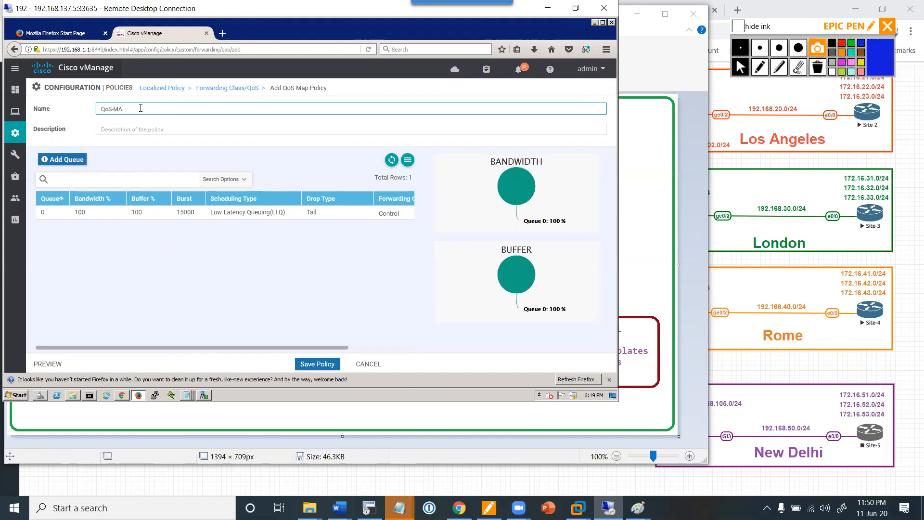
key("ctrl+a")
key("ctrl+c")
left_click(156, 129)
key("ctrl+v")
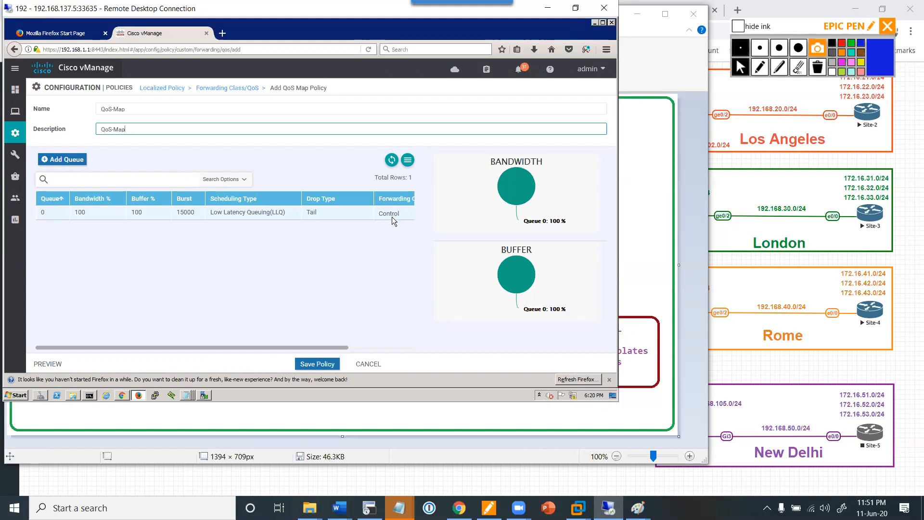
- Check queue 0's scheduling type and start adding a queue to the QoS map with queue number 1
mouse_move(318, 347)
left_mouse_down()
mouse_move(467, 326)
mouse_move(310, 342)
left_mouse_up()
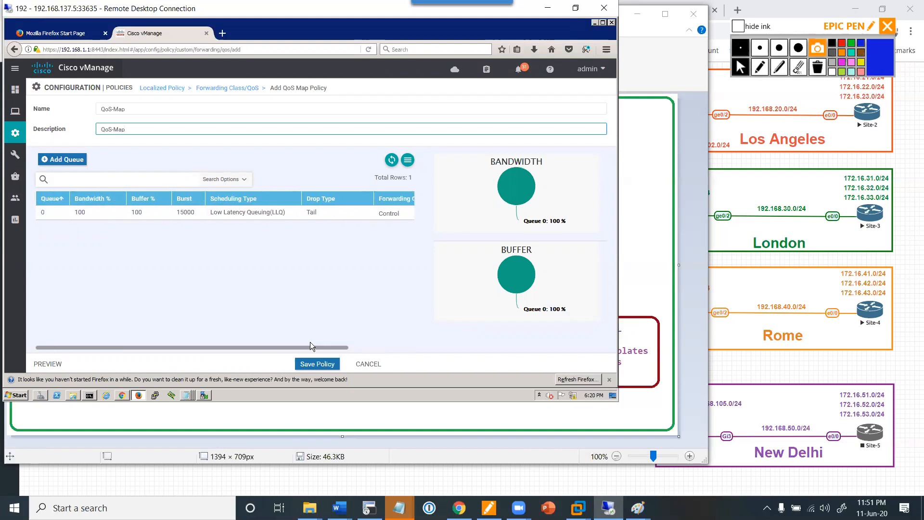
left_click_drag(287, 212, 206, 212)
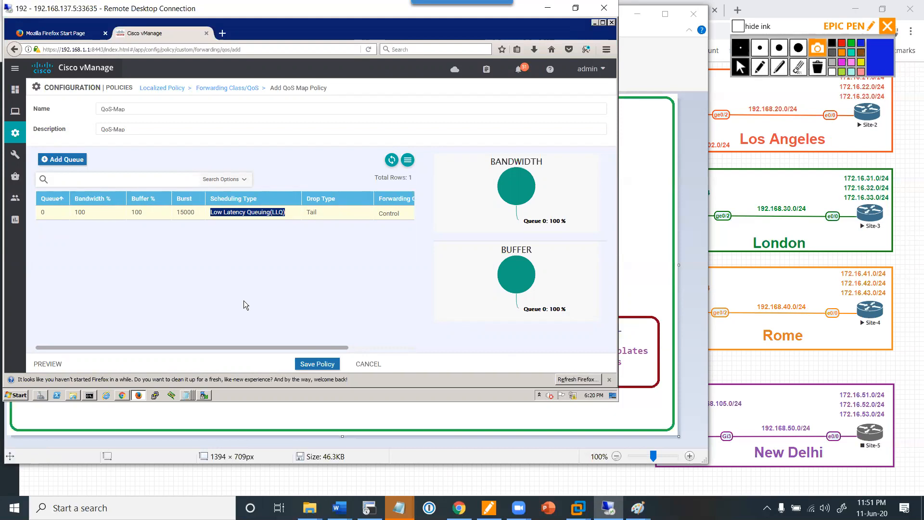
left_click(72, 163)
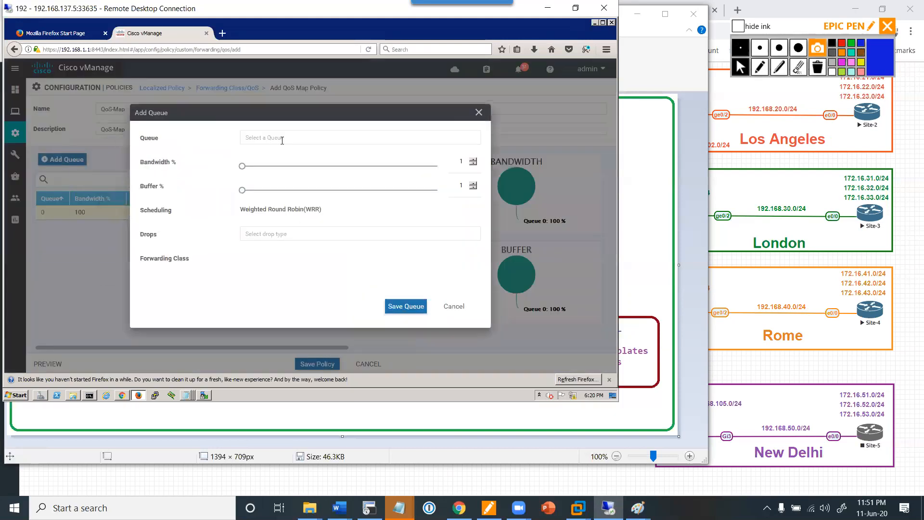
left_click(281, 139)
left_click(250, 178)
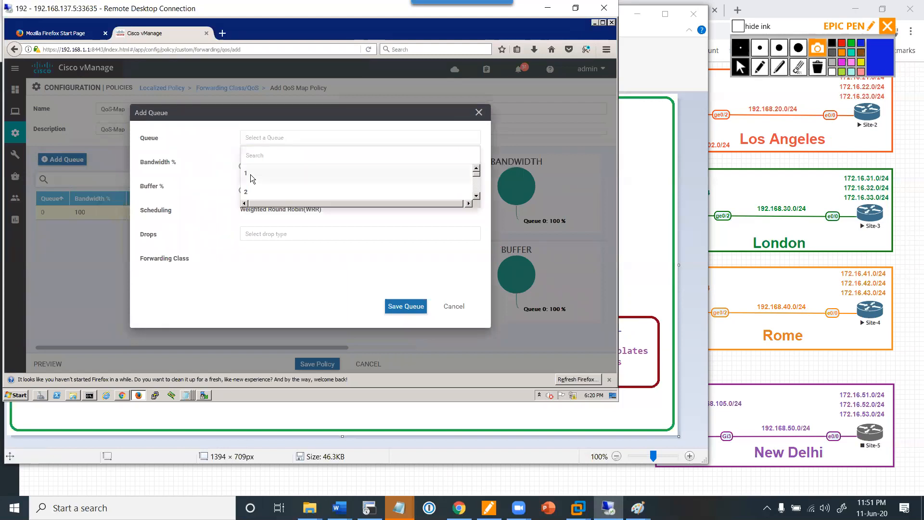
left_click(271, 159)
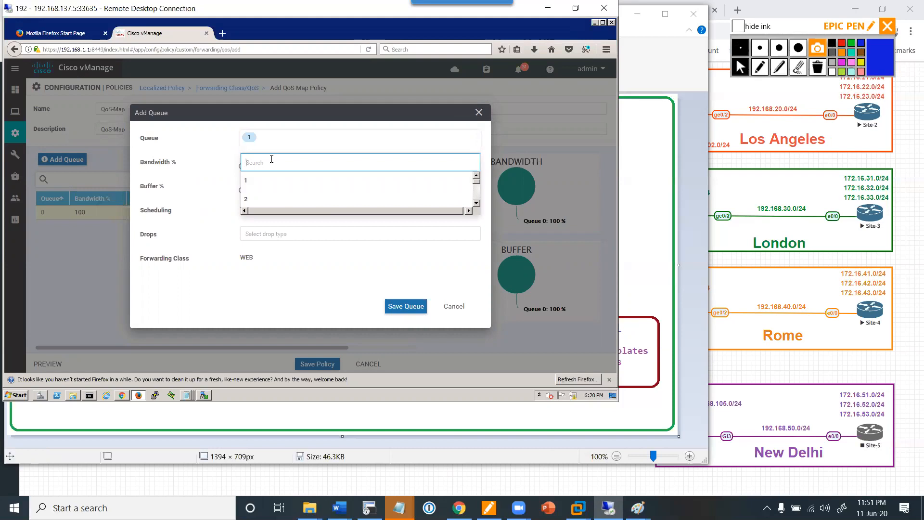
left_click(233, 160)
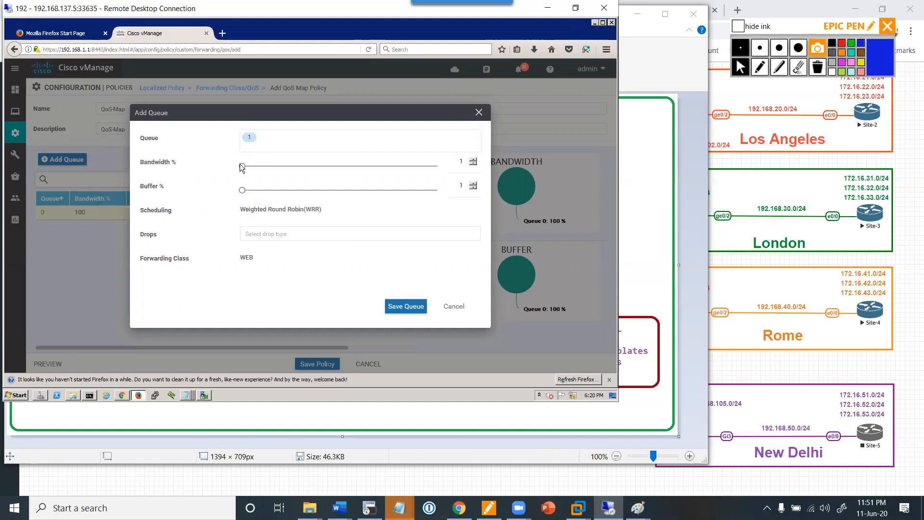
- Set both the bandwidth and buffer percentages of queue 1 to 25
left_click_drag(242, 166, 295, 167)
key("Left")
key("Left")
left_click(281, 193)
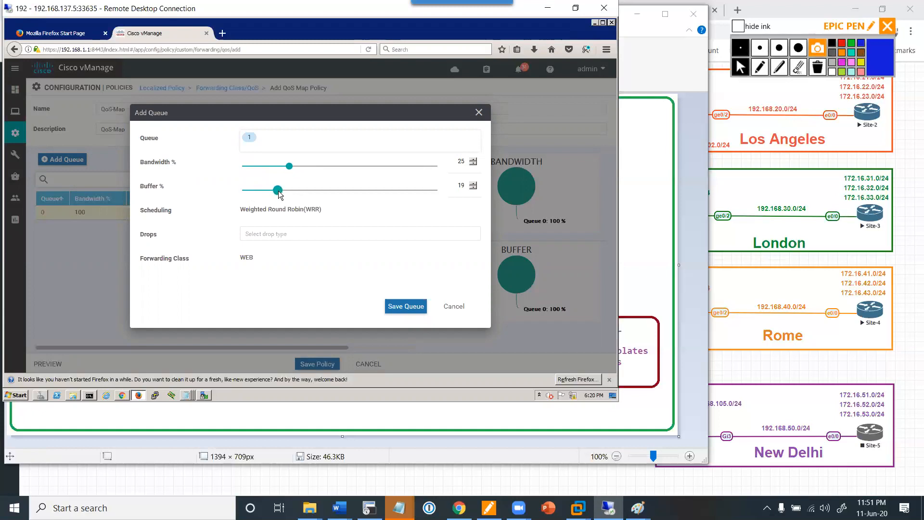
key("Right")
key("Right")
key("Right")
key("Right")
key("Right")
key("Right")
- Circle the Bandwidth and Buffer labels of queue 1, draw an arrow to the handwritten note BY DEF. INT, and clear the ink
left_click(760, 67)
mouse_move(143, 156)
left_mouse_down()
mouse_move(132, 161)
mouse_move(192, 190)
mouse_move(126, 163)
left_mouse_up()
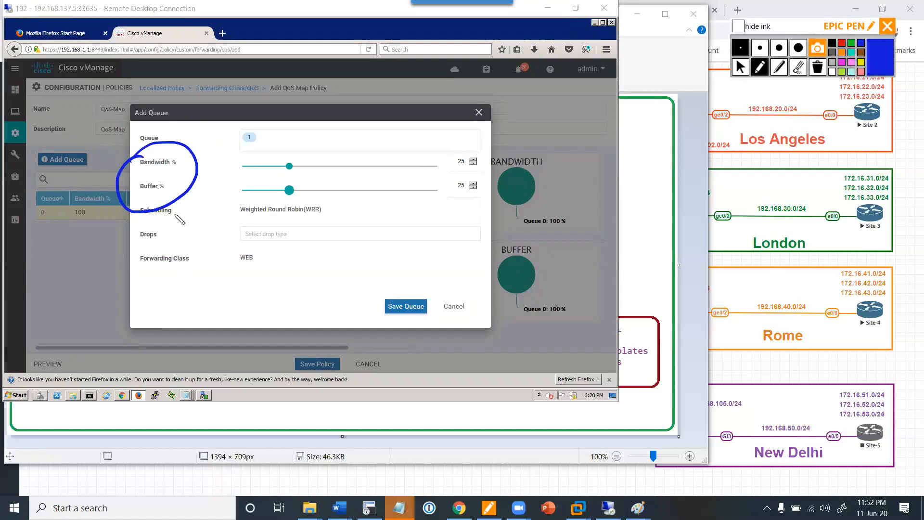
mouse_move(195, 163)
left_mouse_down()
mouse_move(288, 154)
mouse_move(276, 163)
left_mouse_up()
mouse_move(317, 127)
left_mouse_down()
mouse_move(332, 137)
mouse_move(327, 148)
left_mouse_up()
left_click_drag(339, 138, 429, 136)
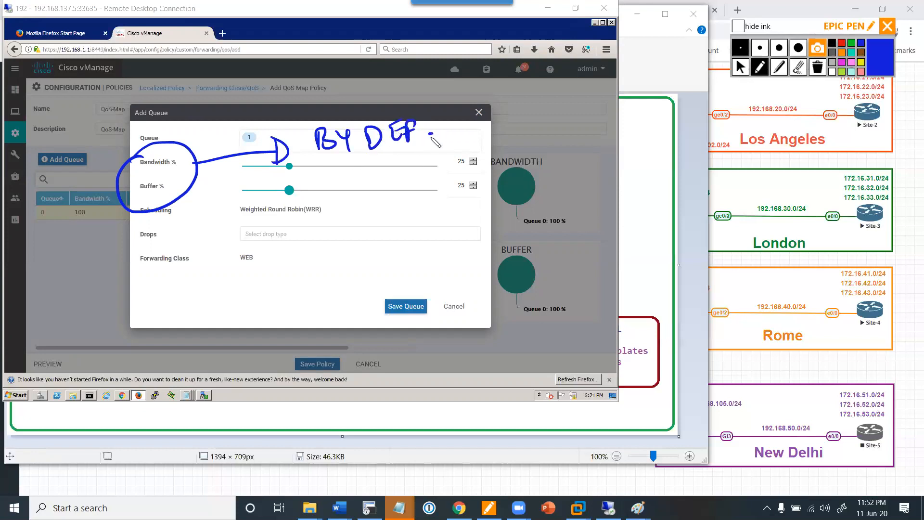
mouse_move(356, 164)
left_mouse_down()
mouse_move(363, 179)
mouse_move(392, 166)
mouse_move(399, 178)
mouse_move(354, 160)
left_mouse_up()
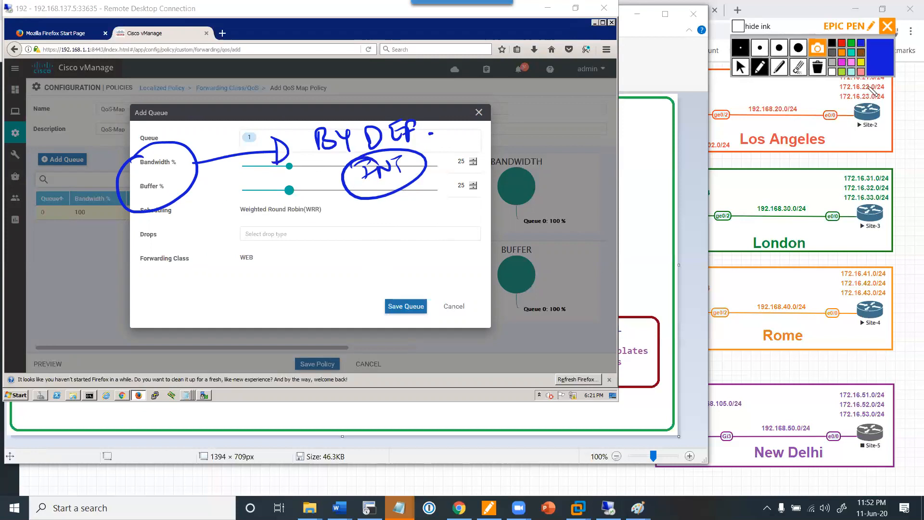
left_click(819, 71)
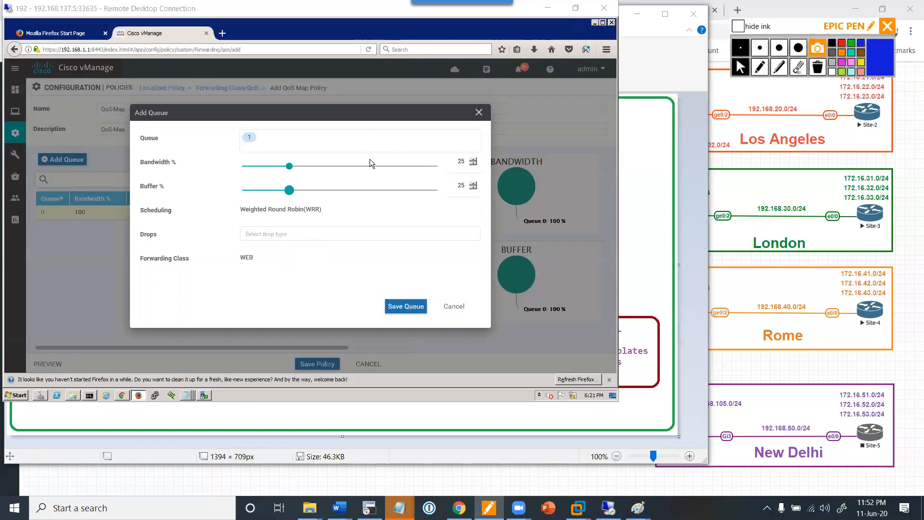
- Set queue 1's drop type to Random Early and save the queue
left_click(268, 235)
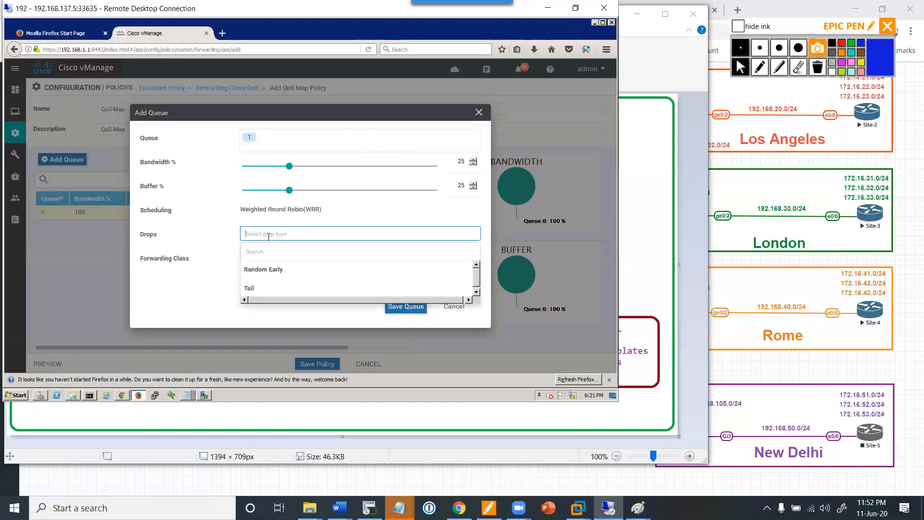
left_click(475, 292)
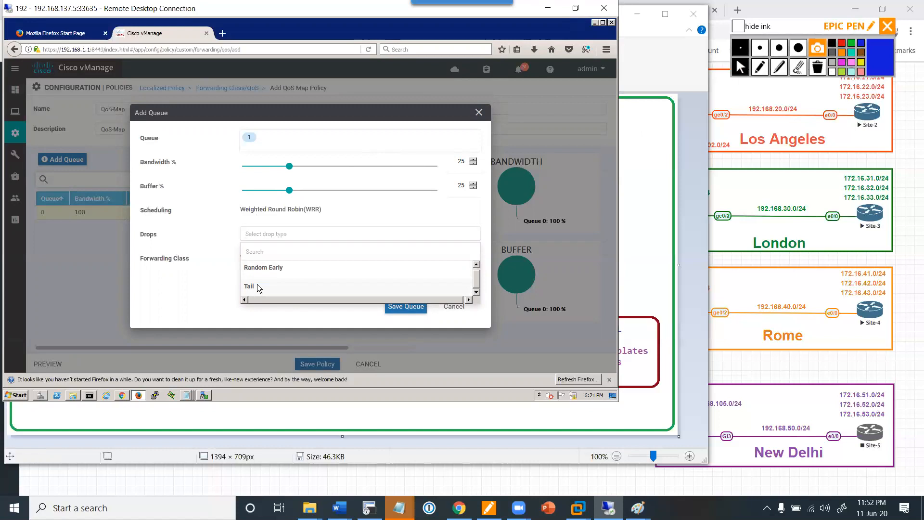
left_click(266, 270)
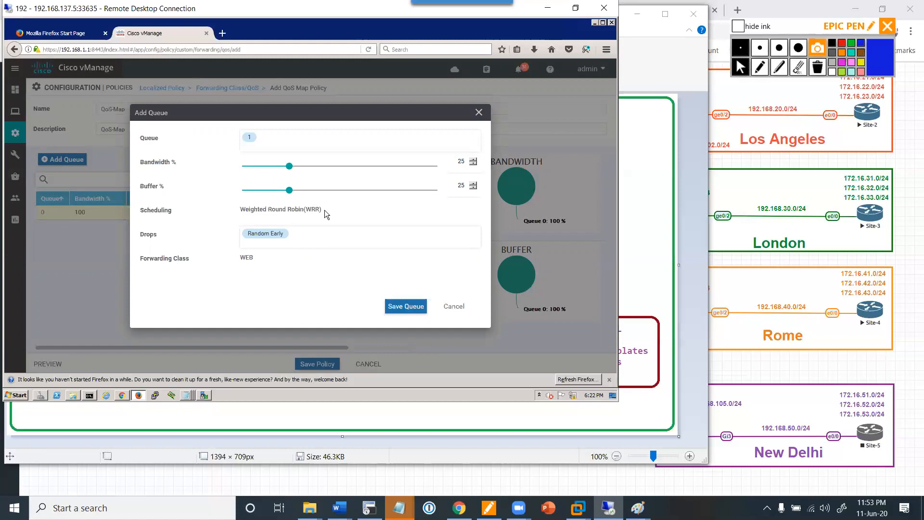
left_click_drag(324, 210, 183, 214)
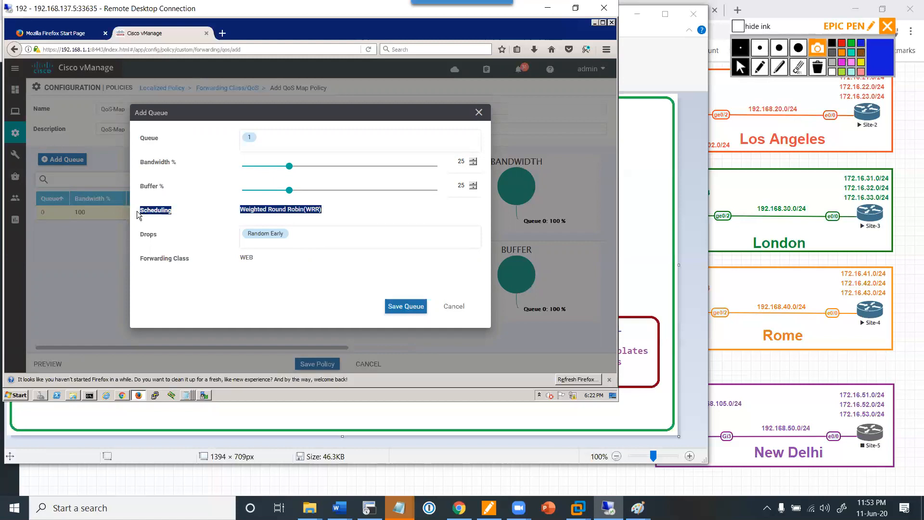
left_click(405, 310)
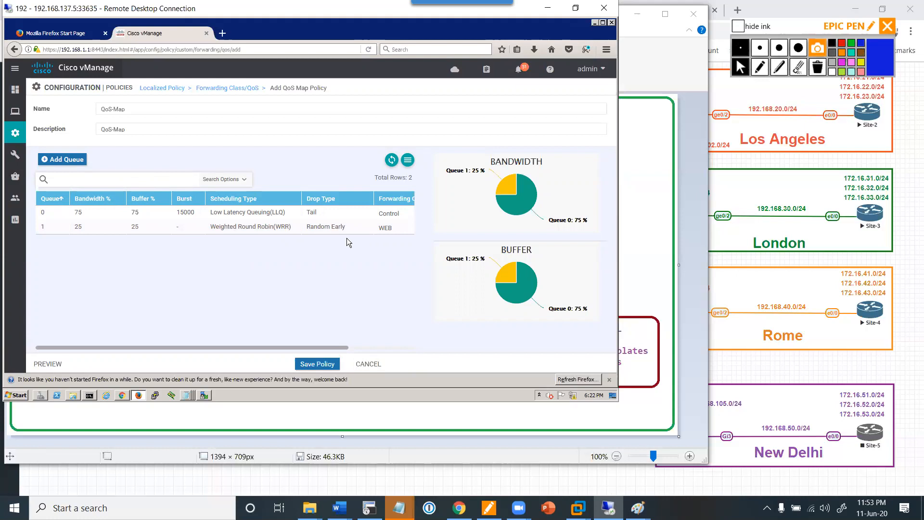
- Start adding queue number 2 to the QoS map with both bandwidth and buffer at 45 percent
left_click(72, 164)
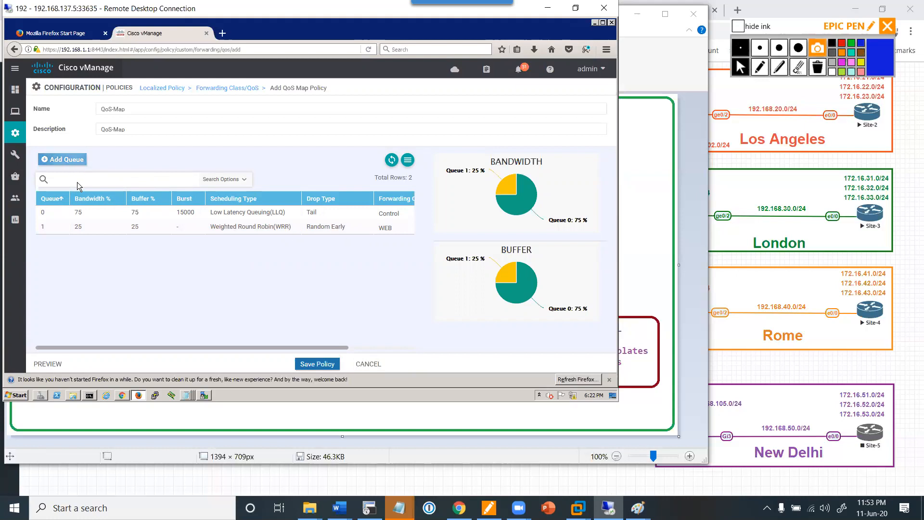
left_click(271, 138)
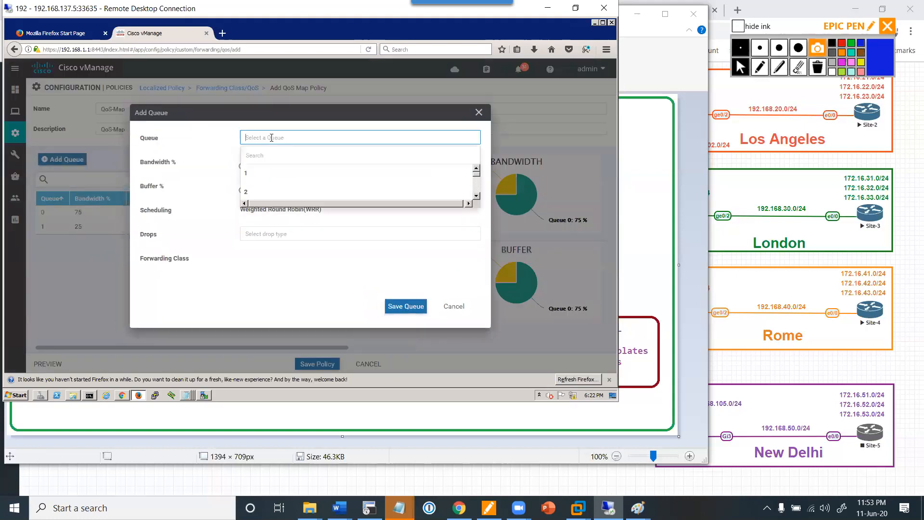
left_click(249, 191)
left_click_drag(242, 167, 329, 167)
left_click_drag(242, 191, 329, 190)
- Set queue 2's drop type to Tail, circle its forwarding class in ink, and save the queue
left_click(263, 234)
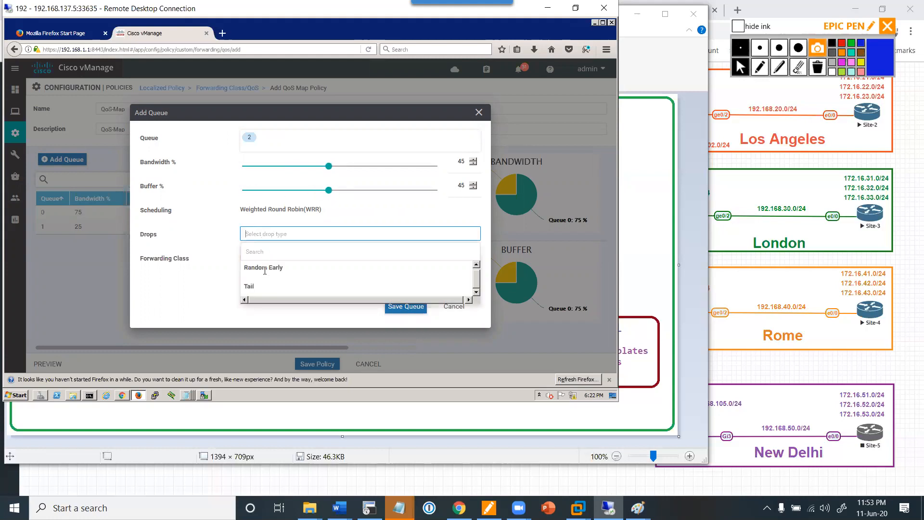
left_click(263, 283)
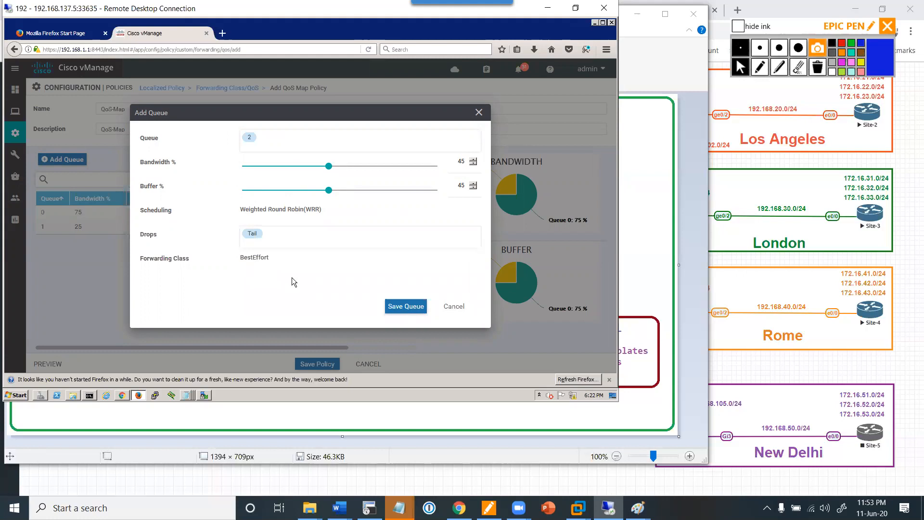
left_click(759, 67)
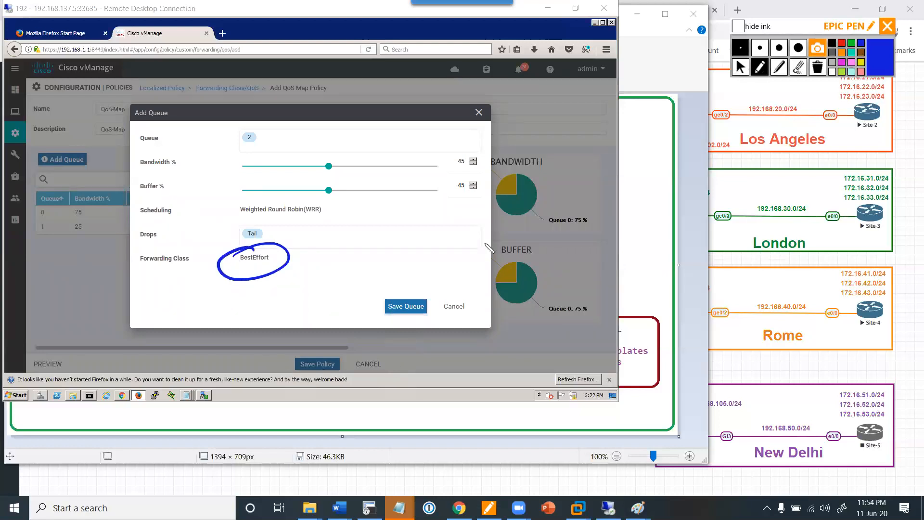
left_click(740, 67)
left_click(409, 307)
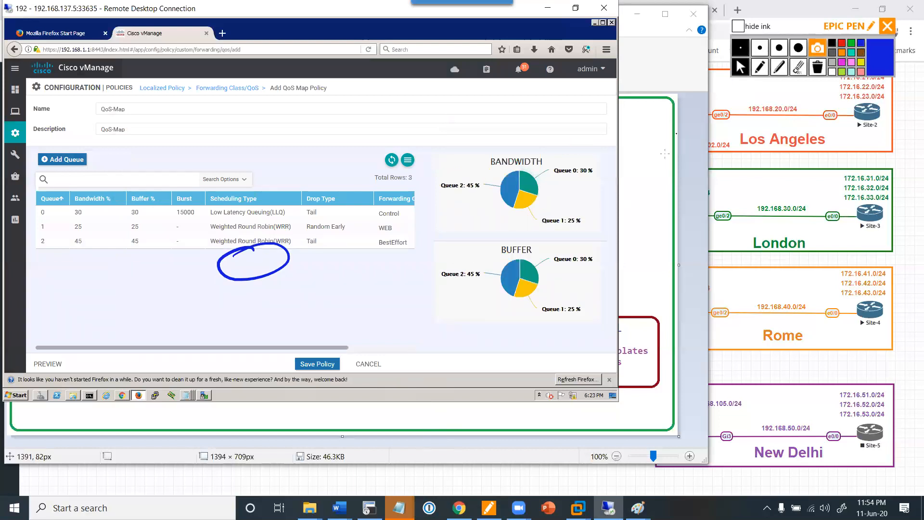
- Circle the WEB forwarding class, handwrite ACL - CLASS - QUE below the queue table, and clear all ink
left_click(758, 67)
mouse_move(380, 232)
left_mouse_down()
mouse_move(402, 222)
mouse_move(365, 247)
left_mouse_up()
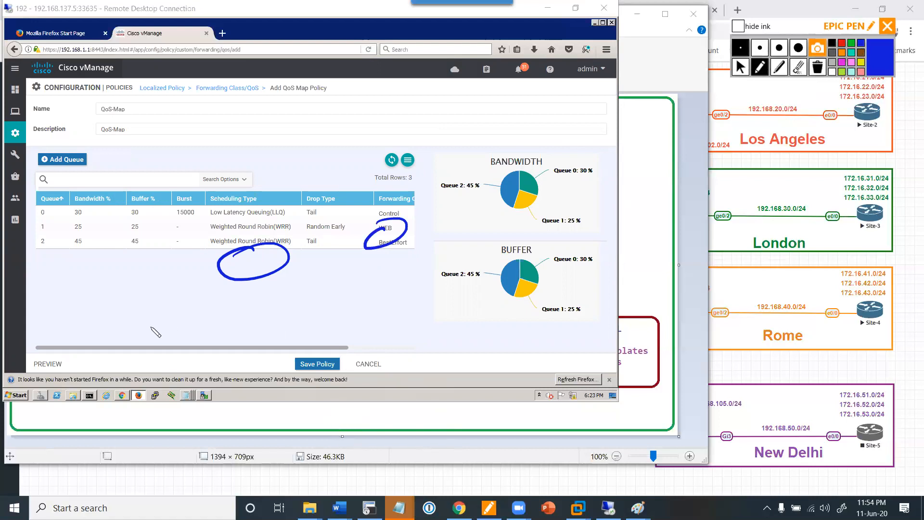
mouse_move(99, 320)
left_mouse_down()
mouse_move(106, 301)
mouse_move(119, 319)
mouse_move(146, 315)
left_mouse_up()
mouse_move(150, 307)
left_mouse_down()
mouse_move(225, 307)
mouse_move(260, 291)
mouse_move(344, 294)
left_mouse_up()
mouse_move(338, 230)
left_mouse_down()
mouse_move(377, 224)
mouse_move(368, 247)
left_mouse_up()
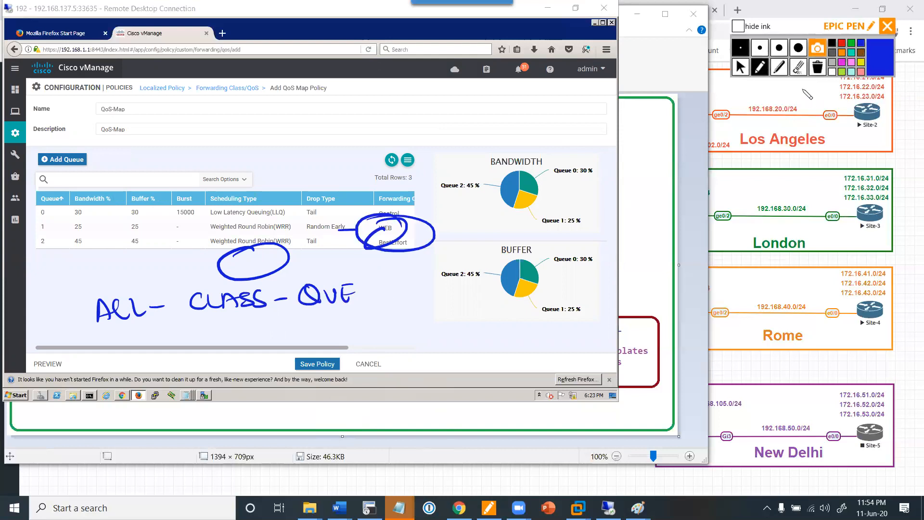
left_click(816, 67)
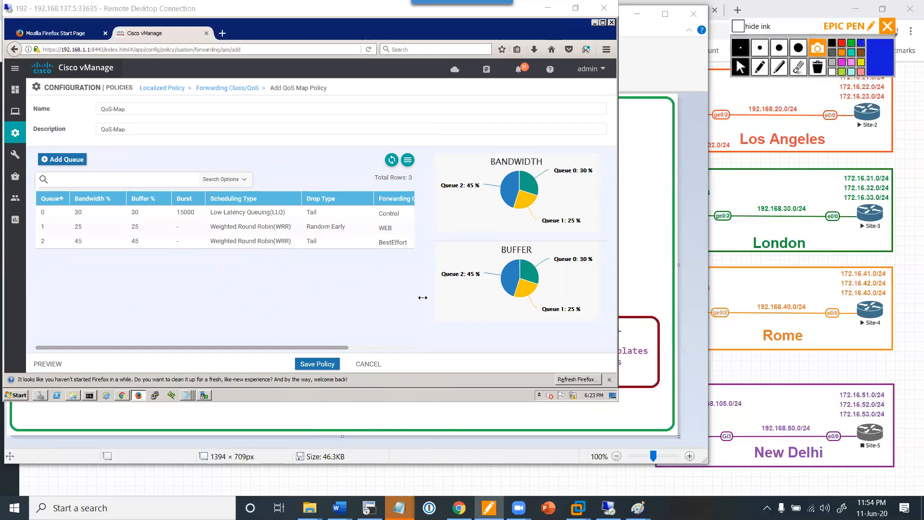
- Save the QoS-Map policy and reopen it for editing to review its queues, leaving without changes
left_click(321, 365)
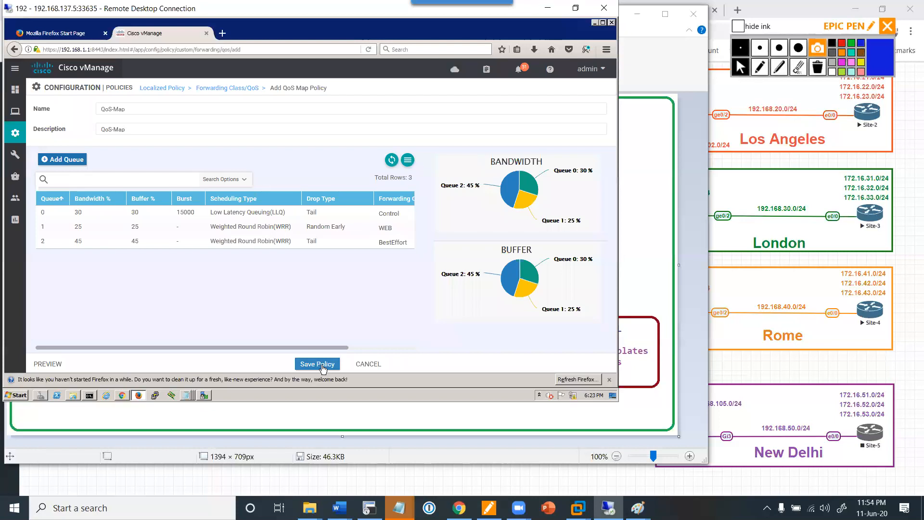
left_click(322, 366)
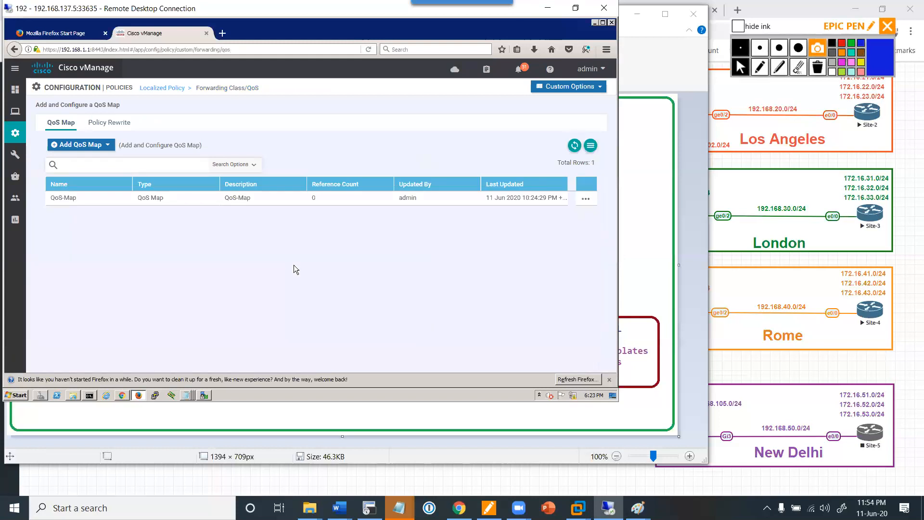
left_click(585, 200)
left_click(551, 233)
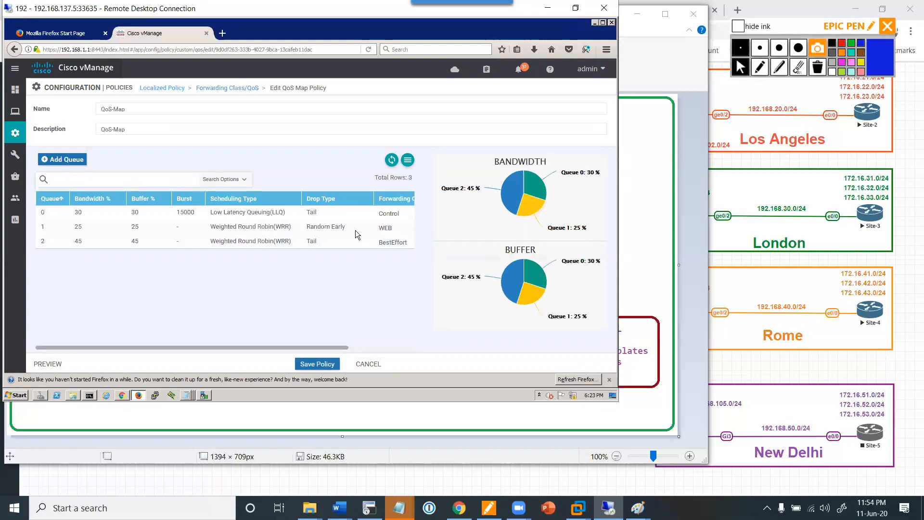
left_click(369, 364)
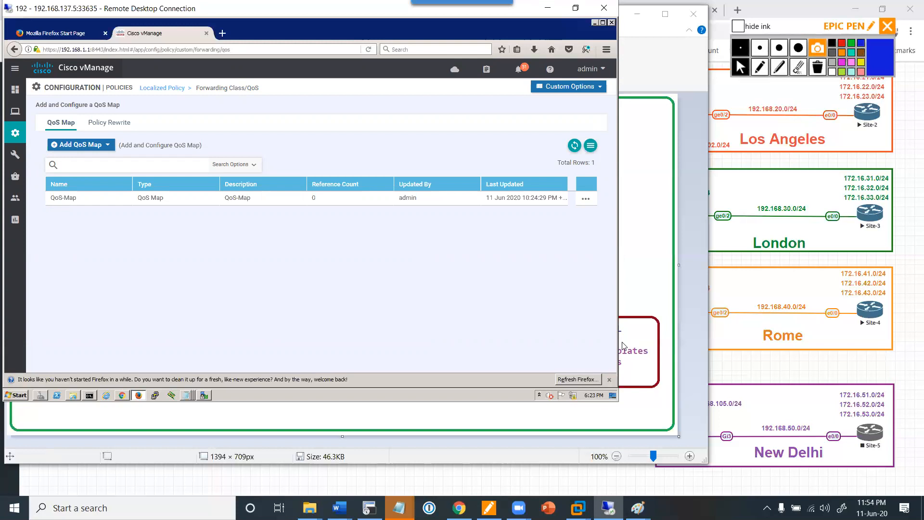
- Handwrite ACL and POLICY in a box leading to WAN EDGES, circle the Localized Policy link, and clear the ink
left_click(759, 68)
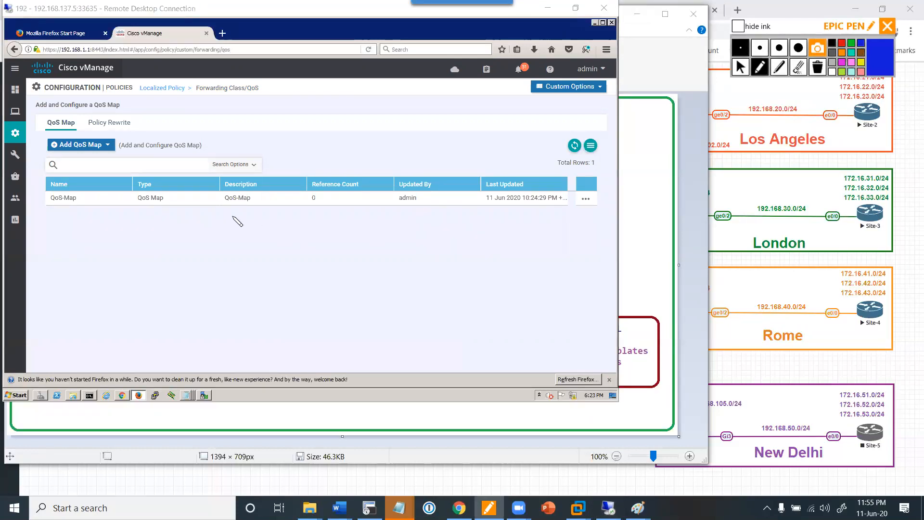
left_click_drag(195, 254, 244, 247)
left_click_drag(203, 271, 244, 262)
mouse_move(204, 291)
left_mouse_down()
mouse_move(206, 304)
mouse_move(246, 308)
mouse_move(260, 294)
mouse_move(271, 303)
left_mouse_up()
left_click_drag(273, 292, 287, 307)
left_click_drag(230, 336, 271, 322)
mouse_move(139, 84)
left_mouse_down()
mouse_move(196, 89)
mouse_move(145, 77)
left_mouse_up()
mouse_move(176, 219)
left_mouse_down()
mouse_move(212, 359)
mouse_move(268, 356)
mouse_move(253, 356)
left_mouse_up()
mouse_move(333, 266)
left_mouse_down()
mouse_move(433, 233)
mouse_move(451, 243)
mouse_move(467, 226)
mouse_move(526, 243)
mouse_move(544, 228)
mouse_move(565, 235)
left_mouse_up()
left_click_drag(453, 273, 541, 251)
left_click_drag(468, 288, 539, 268)
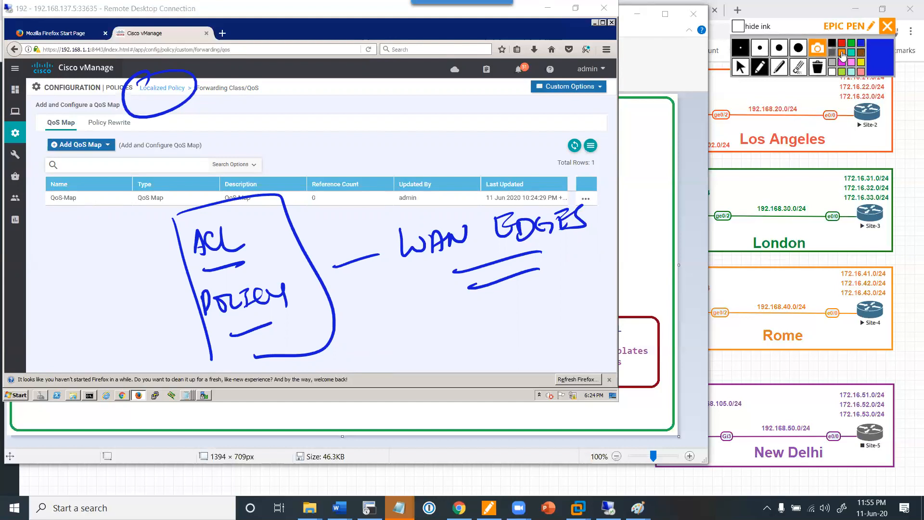
left_click(813, 69)
left_click(740, 67)
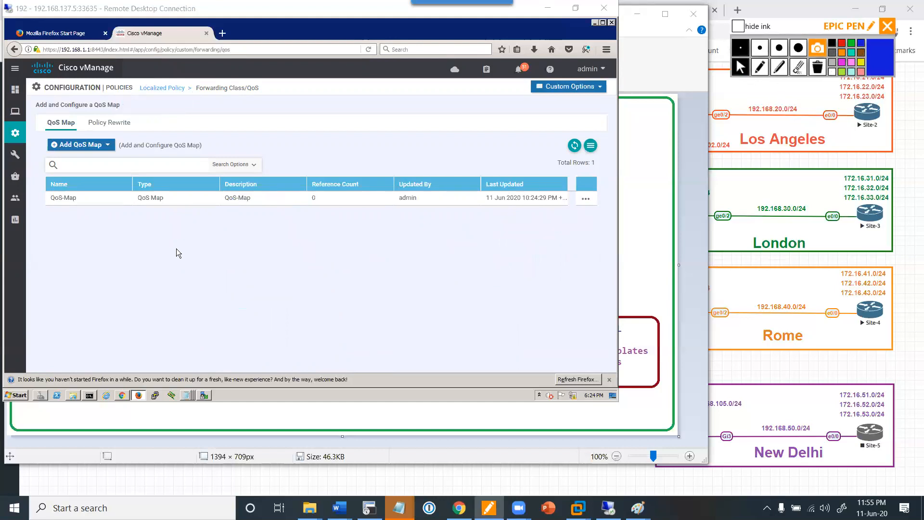
- Highlight the QoS-Map entry's name and reopen the localized Forwarding Class/QoS list
left_click_drag(76, 198, 52, 201)
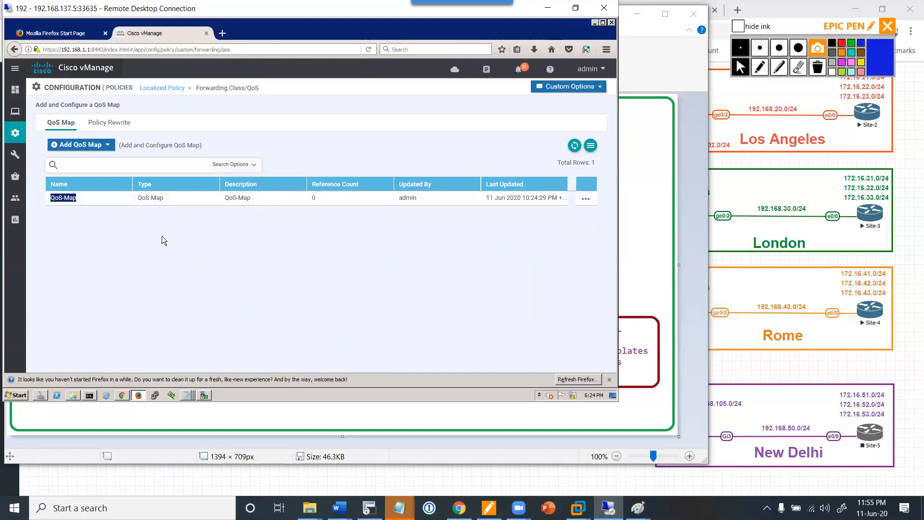
left_click(80, 202)
left_click_drag(77, 199, 46, 197)
left_click(600, 89)
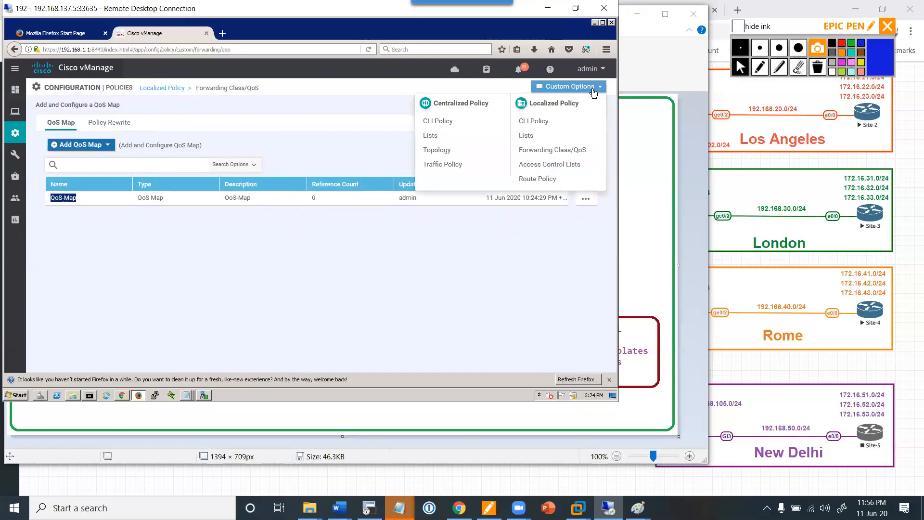
left_click(542, 153)
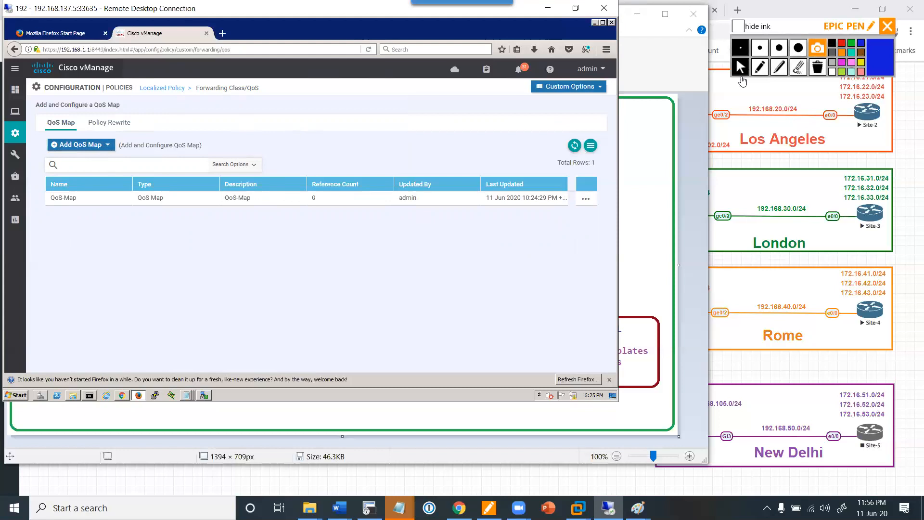
- Handwrite ELEMENTS with a boxed ACL and QOS-MAP, add a circled LOCALIZED pointing to WAN EDGE, and erase the ink
left_click(759, 69)
mouse_move(229, 249)
left_mouse_down()
mouse_move(217, 238)
mouse_move(371, 239)
mouse_move(484, 215)
mouse_move(531, 232)
mouse_move(543, 220)
left_mouse_up()
mouse_move(410, 273)
left_mouse_down()
mouse_move(522, 254)
mouse_move(549, 262)
mouse_move(592, 255)
mouse_move(635, 231)
left_mouse_up()
mouse_move(467, 195)
left_mouse_down()
mouse_move(489, 292)
mouse_move(522, 289)
left_mouse_up()
mouse_move(312, 119)
left_mouse_down()
mouse_move(339, 141)
mouse_move(412, 138)
mouse_move(419, 118)
mouse_move(435, 134)
mouse_move(487, 113)
left_mouse_up()
mouse_move(357, 171)
left_mouse_down()
mouse_move(514, 130)
mouse_move(533, 145)
mouse_move(568, 136)
mouse_move(582, 118)
mouse_move(663, 82)
left_mouse_up()
left_click_drag(640, 115, 594, 137)
mouse_move(351, 85)
left_mouse_down()
mouse_move(279, 159)
mouse_move(351, 84)
left_mouse_up()
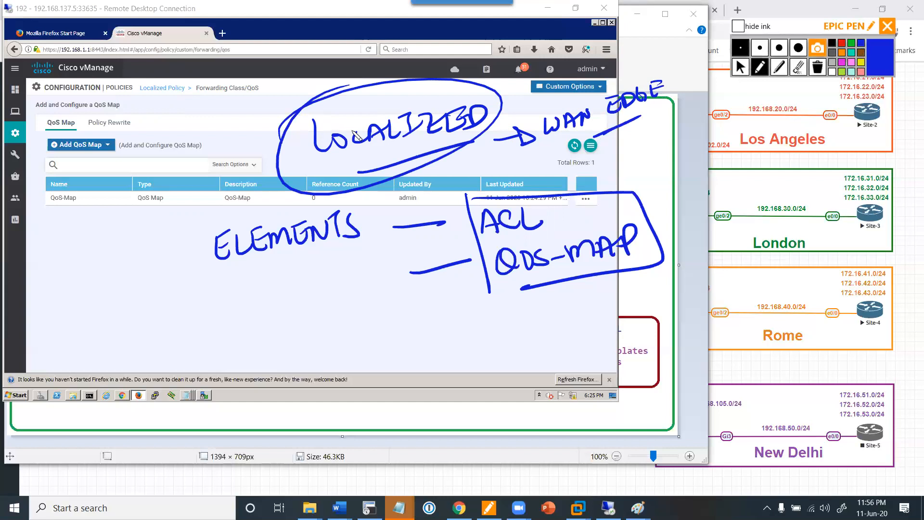
left_click(817, 68)
left_click(741, 67)
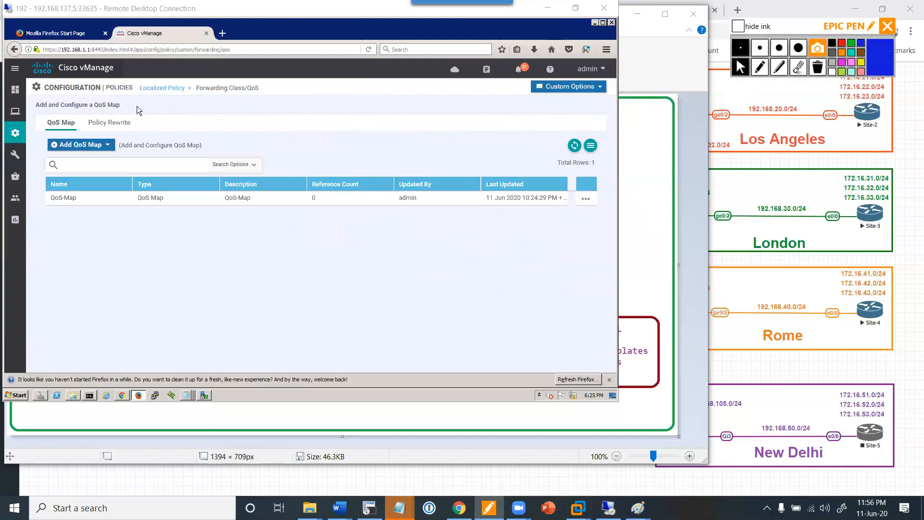
- Start a new localized policy, check its class map list, and proceed to the forwarding classes/QoS stage
left_click(155, 89)
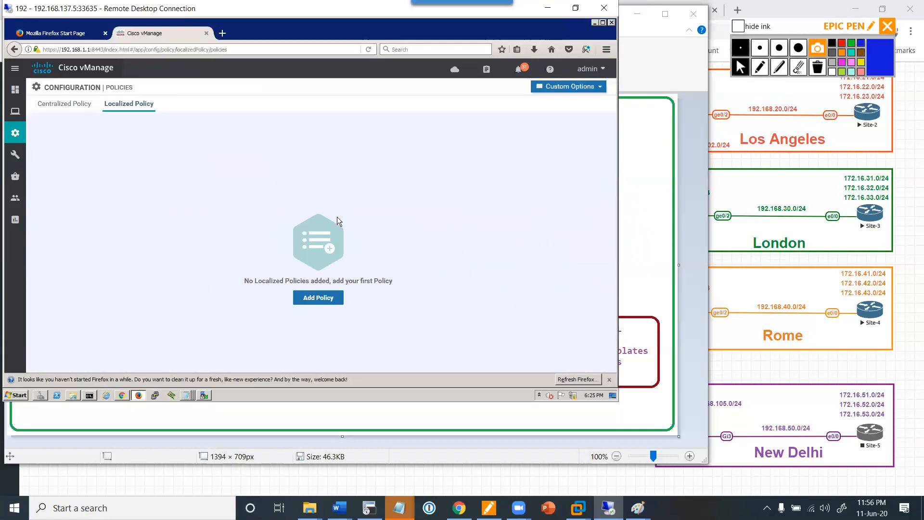
left_click(591, 90)
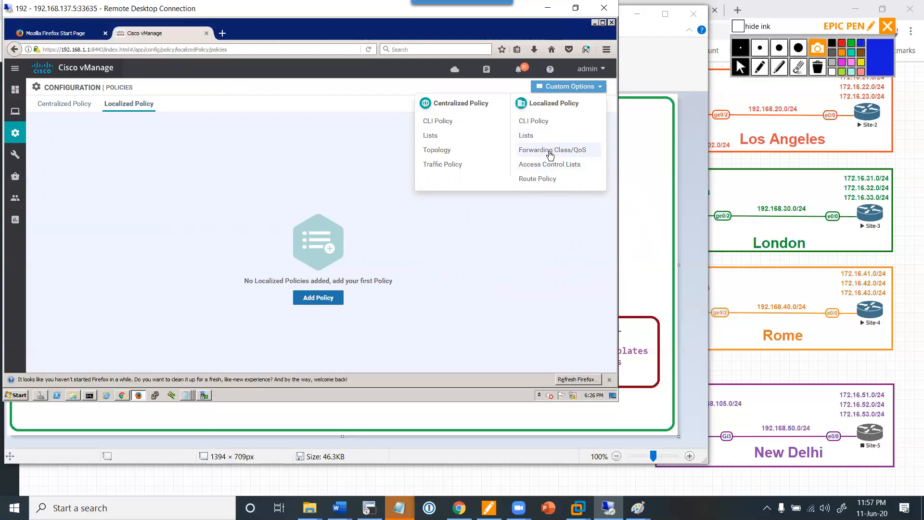
left_click(313, 302)
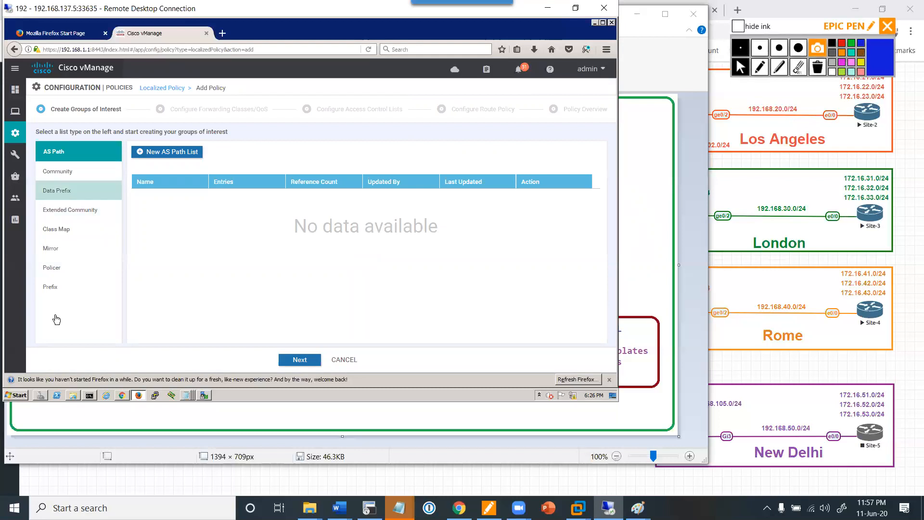
left_click(64, 234)
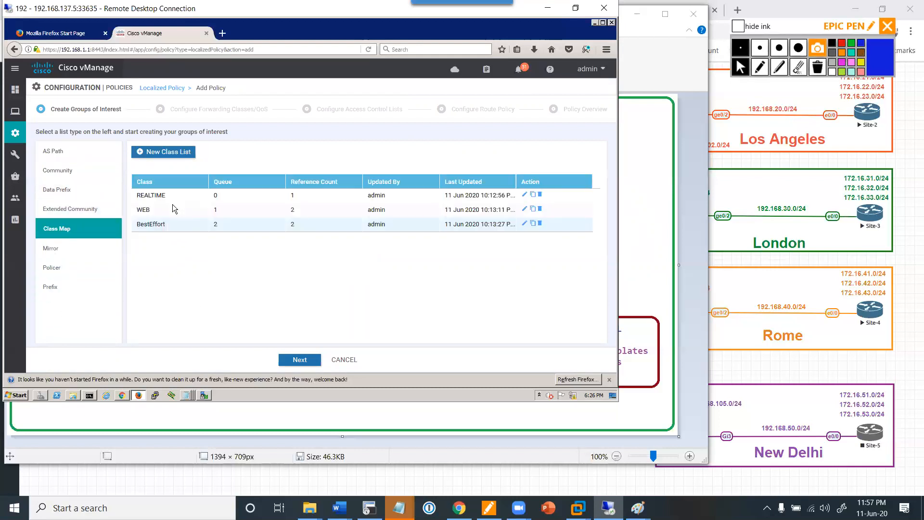
left_click(293, 362)
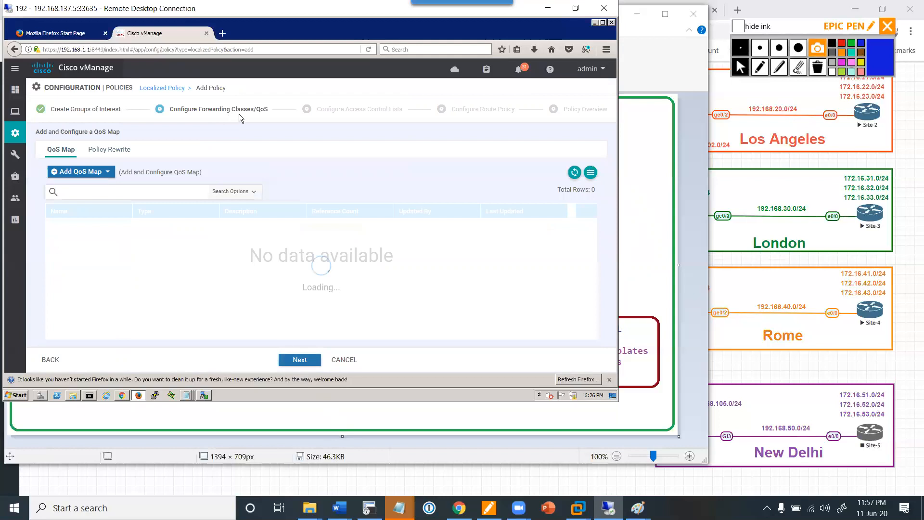
- Import the existing QoS-Map into the localized policy and proceed to the access control list stage
left_click(107, 175)
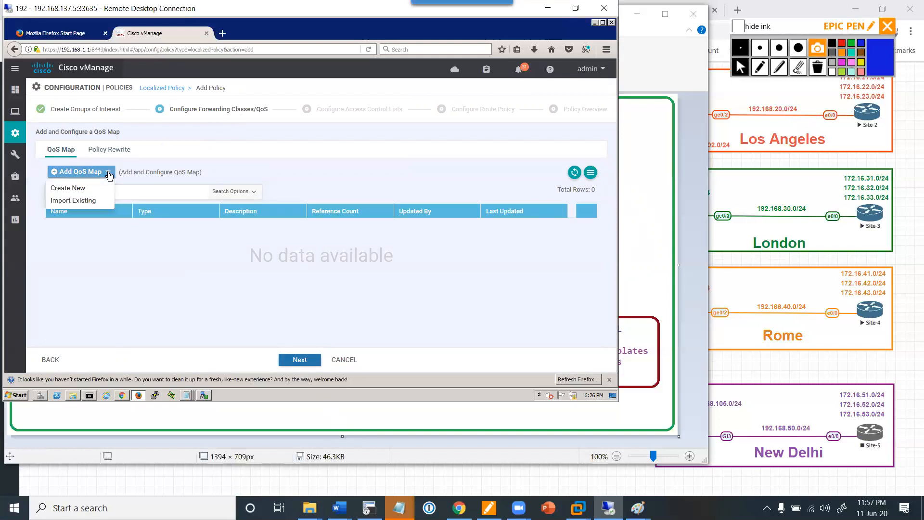
left_click(73, 200)
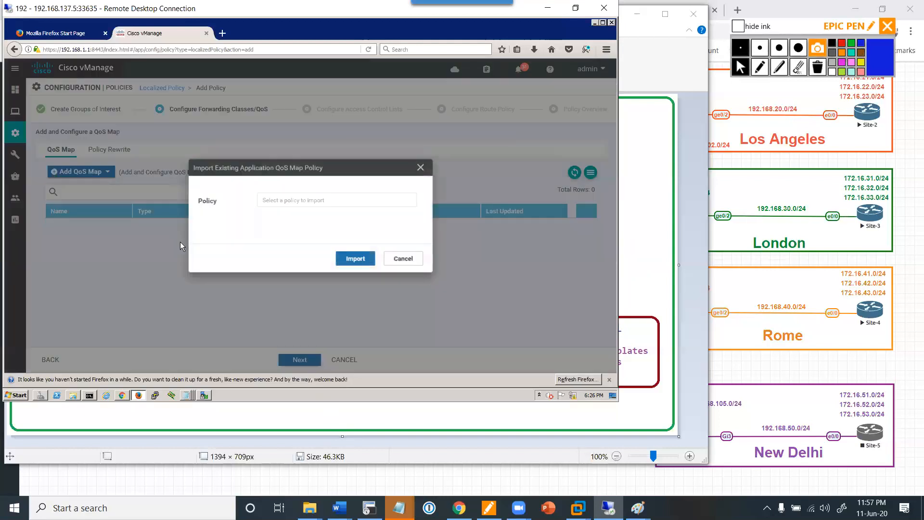
left_click(284, 206)
left_click(283, 228)
left_click(353, 269)
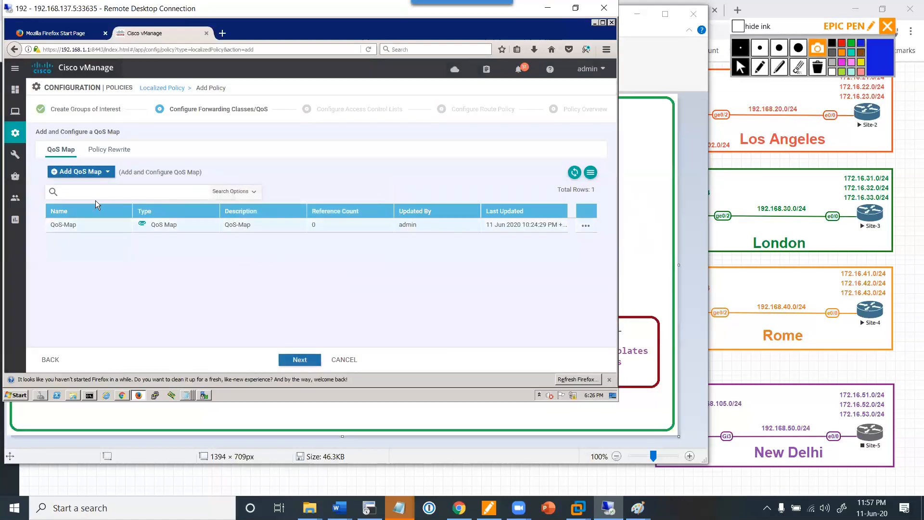
left_click(290, 356)
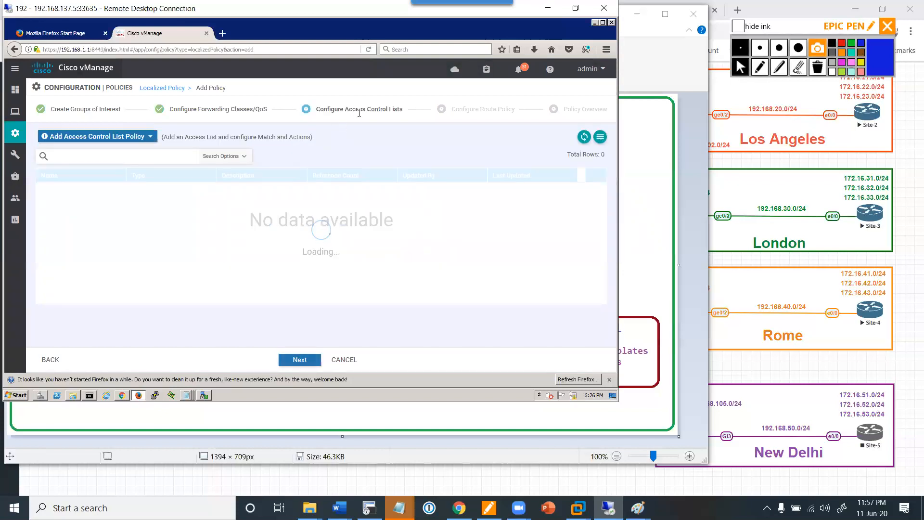
- Import the existing QoS-ACL access control list policy and proceed to the policy overview without adding a route policy
left_click(124, 137)
left_click(71, 177)
left_click(332, 200)
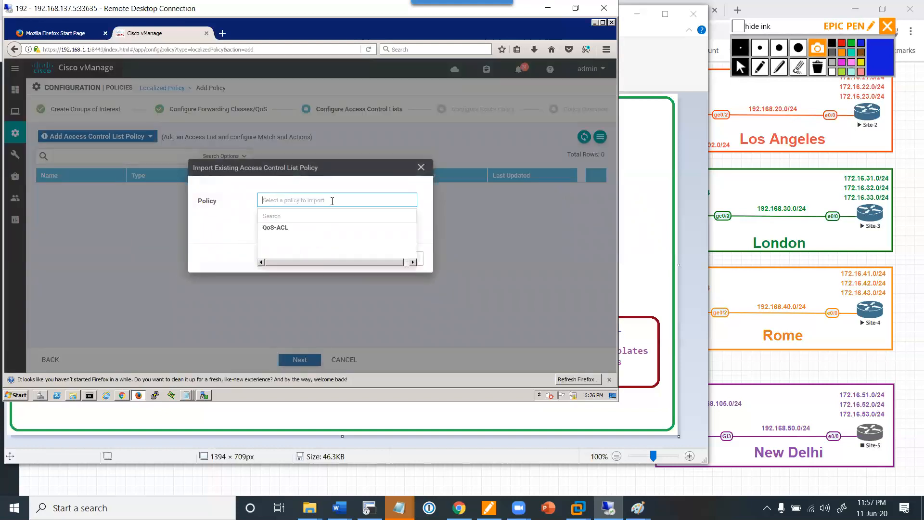
left_click(286, 228)
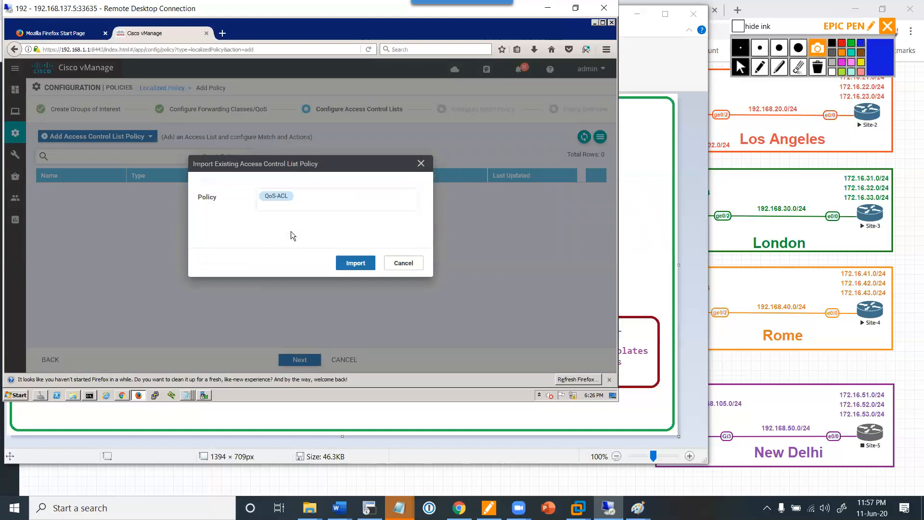
left_click(352, 267)
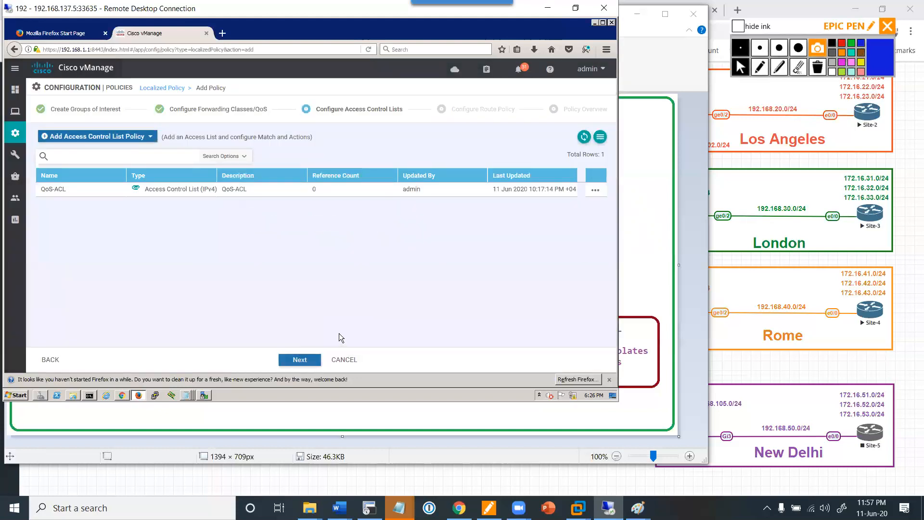
left_click(305, 359)
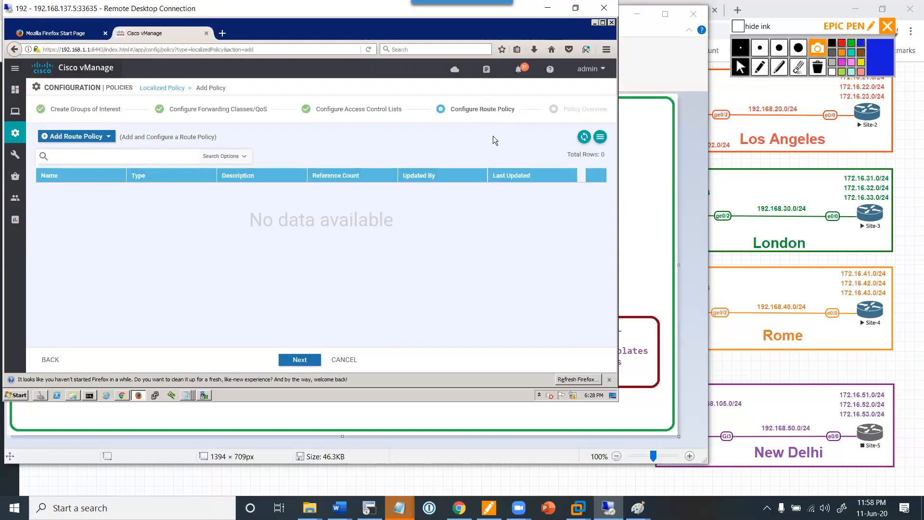
left_click(301, 361)
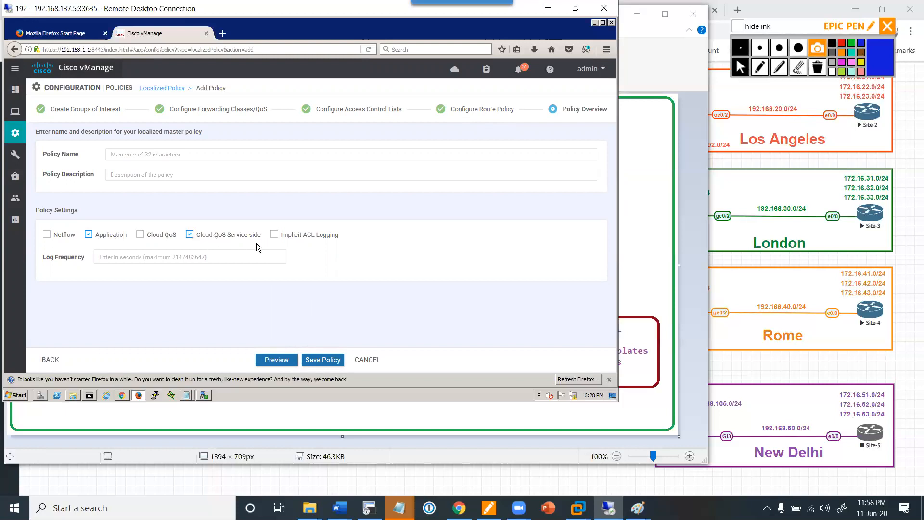
- Enter LOCAL-QOS as both the name and the description of the localized policy
left_click(166, 155)
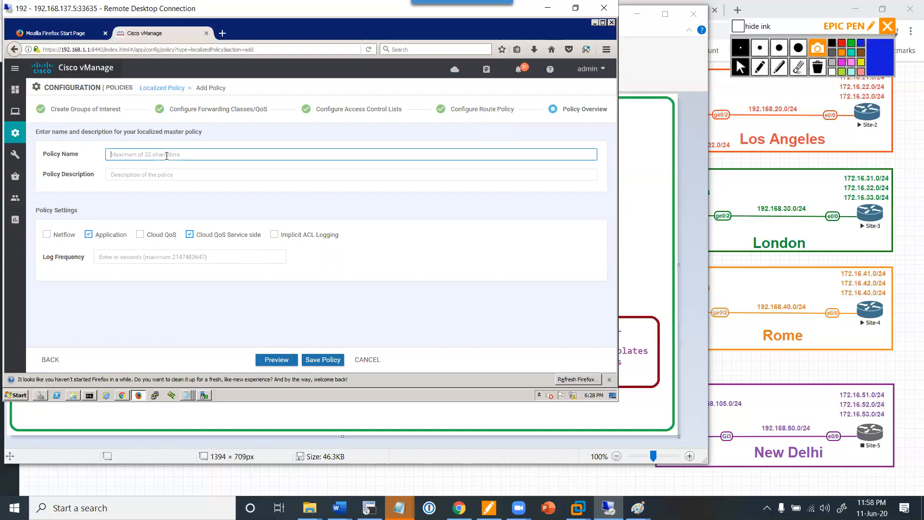
type("LOCAL-QOS")
key("ctrl+a")
key("ctrl+c")
key("Tab")
key("ctrl+v")
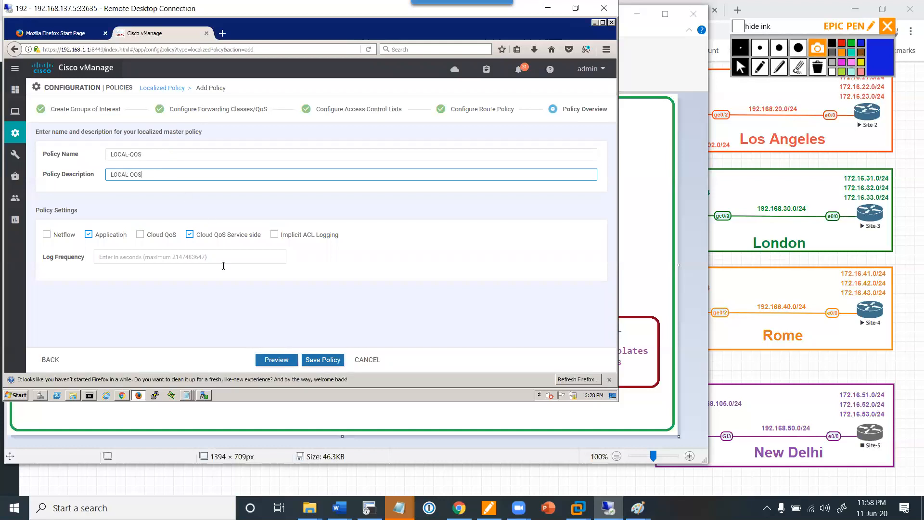
left_click(110, 157)
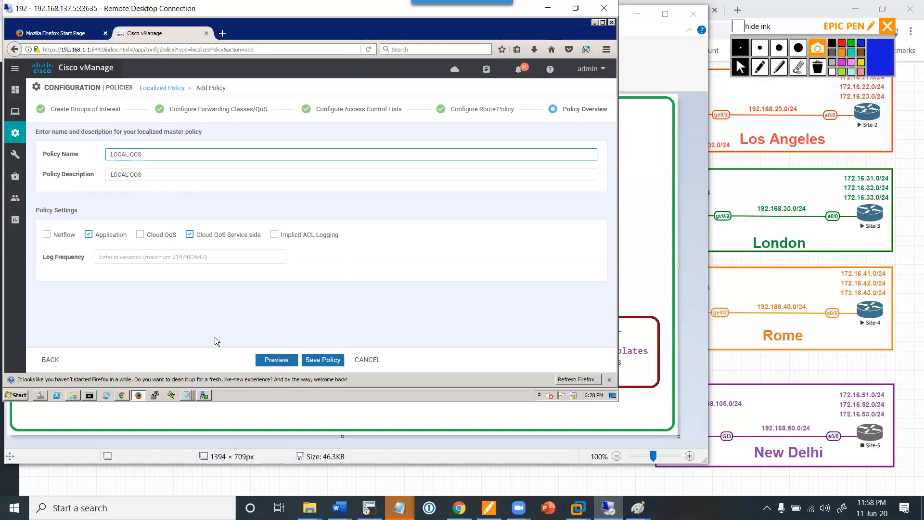
- Handwrite two branches from LOCAL-QOS reading ACL = QOS-ACL and QOS-MAP - QOS-MAP, underline the last word, and erase the ink
left_click(759, 67)
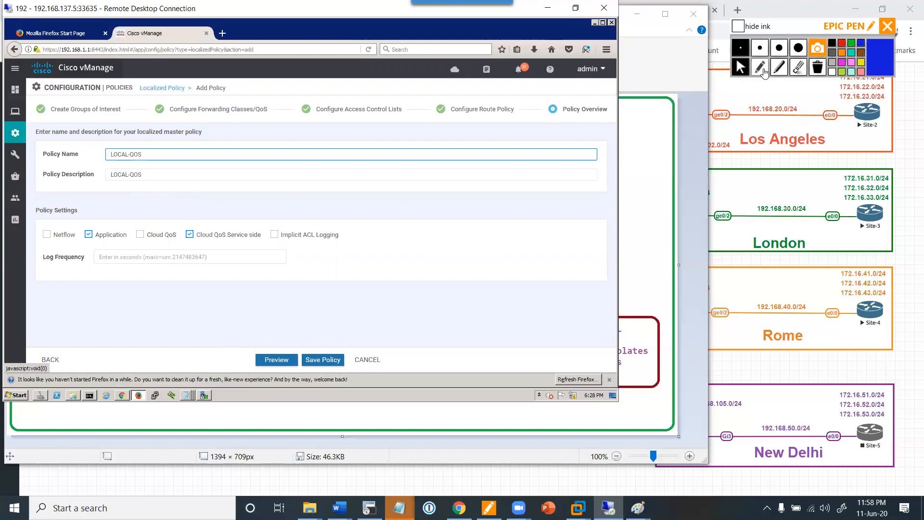
mouse_move(223, 154)
left_mouse_down()
mouse_move(161, 177)
mouse_move(260, 194)
left_mouse_up()
mouse_move(258, 143)
left_mouse_down()
mouse_move(323, 145)
mouse_move(345, 132)
mouse_move(390, 140)
mouse_move(423, 123)
mouse_move(436, 140)
mouse_move(467, 126)
left_mouse_up()
mouse_move(270, 191)
left_mouse_down()
mouse_move(331, 184)
mouse_move(341, 195)
mouse_move(374, 181)
mouse_move(390, 195)
mouse_move(452, 169)
mouse_move(477, 182)
mouse_move(510, 179)
mouse_move(544, 164)
mouse_move(558, 171)
mouse_move(568, 145)
left_mouse_up()
left_click_drag(569, 144, 575, 159)
left_click_drag(500, 192, 559, 179)
left_click_drag(506, 198, 553, 186)
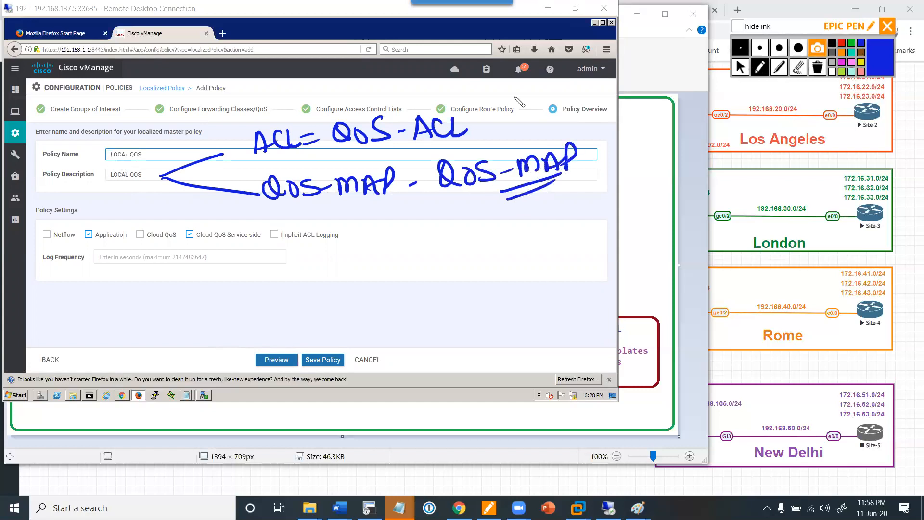
left_click(817, 68)
left_click(741, 68)
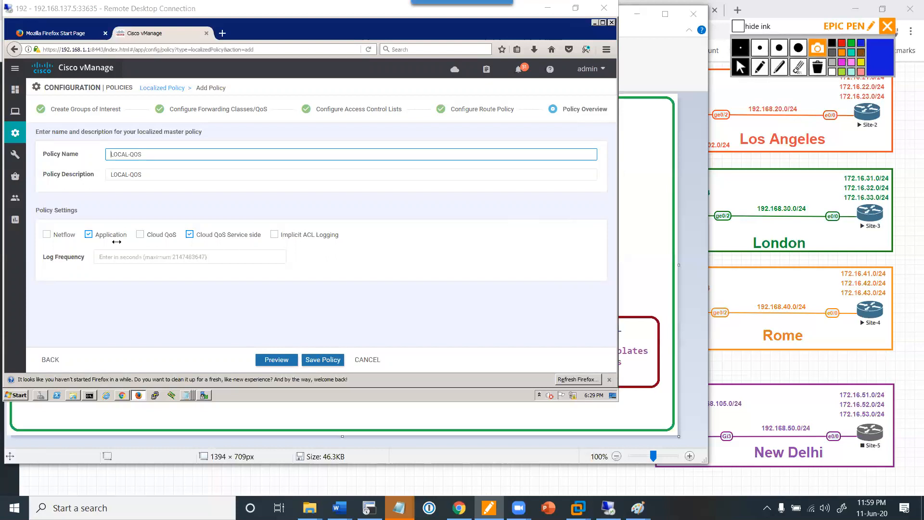
- Disable the Application setting, leaving only Cloud QoS Service side selected, and save the localized policy
left_click(110, 294)
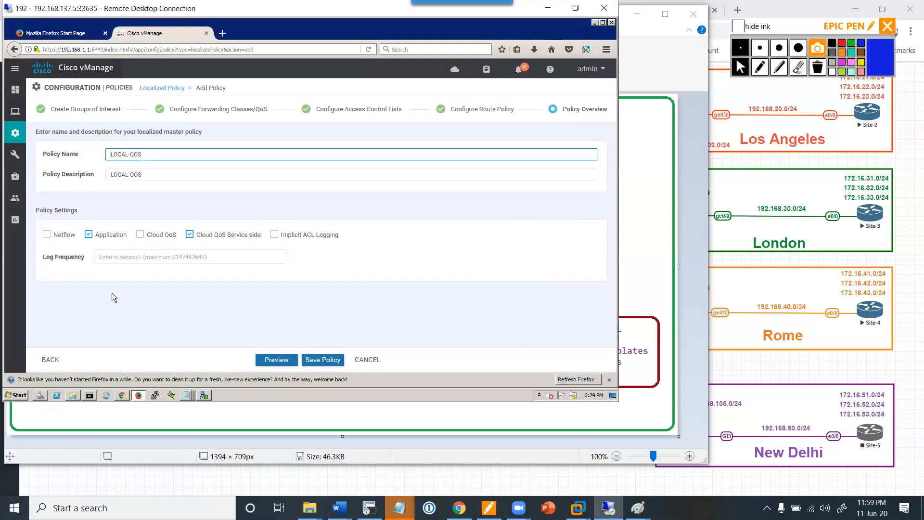
left_click(90, 235)
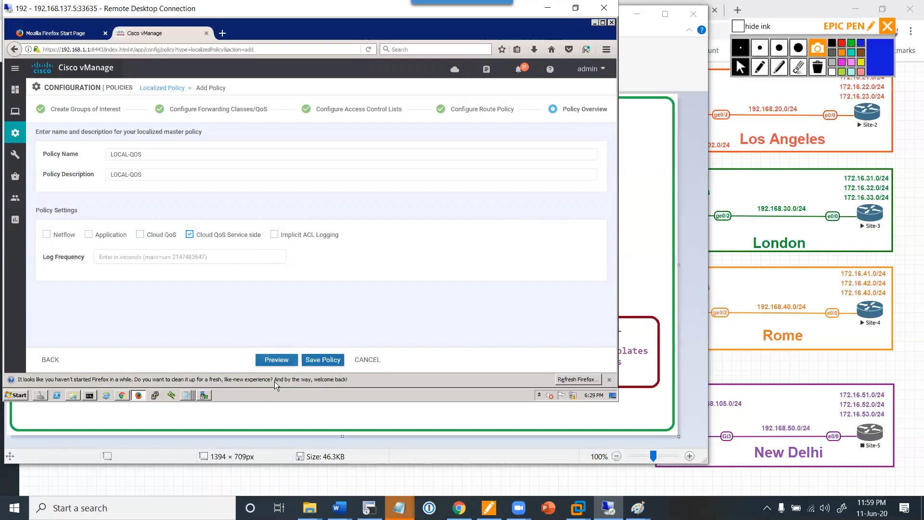
left_click(335, 362)
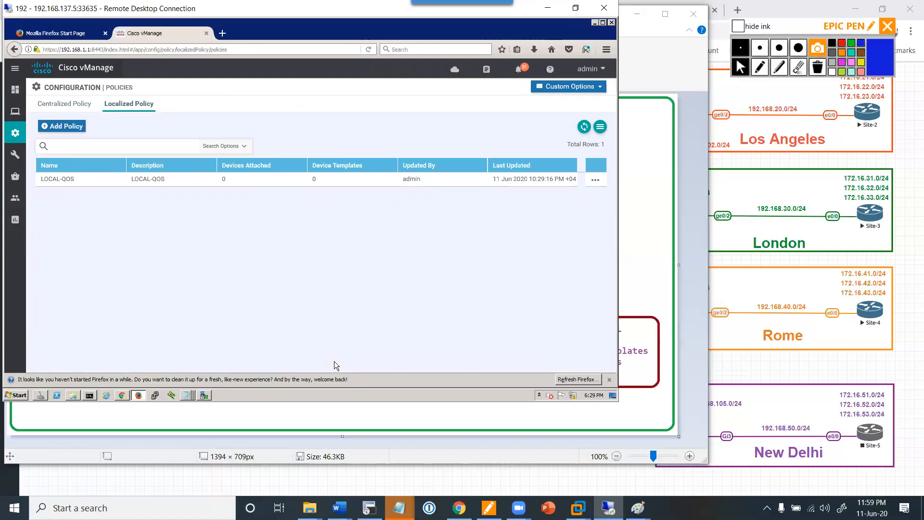
left_click(595, 179)
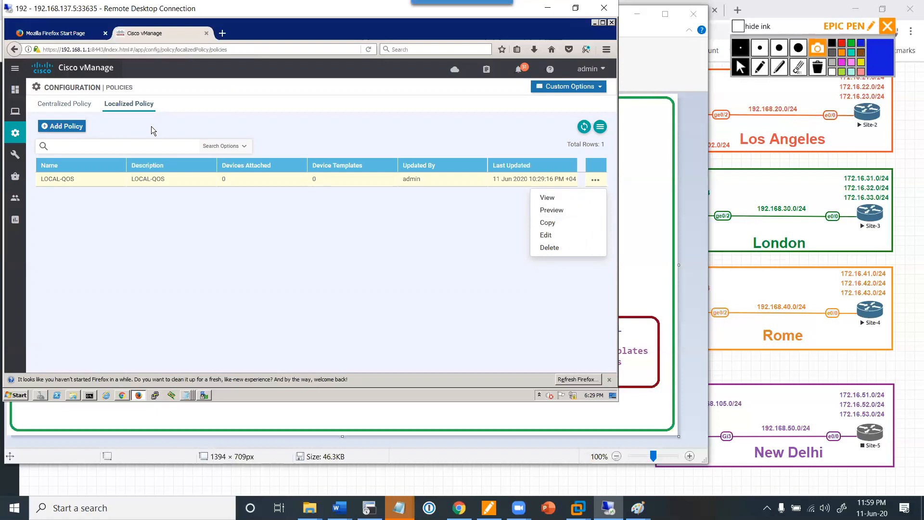
left_click(150, 256)
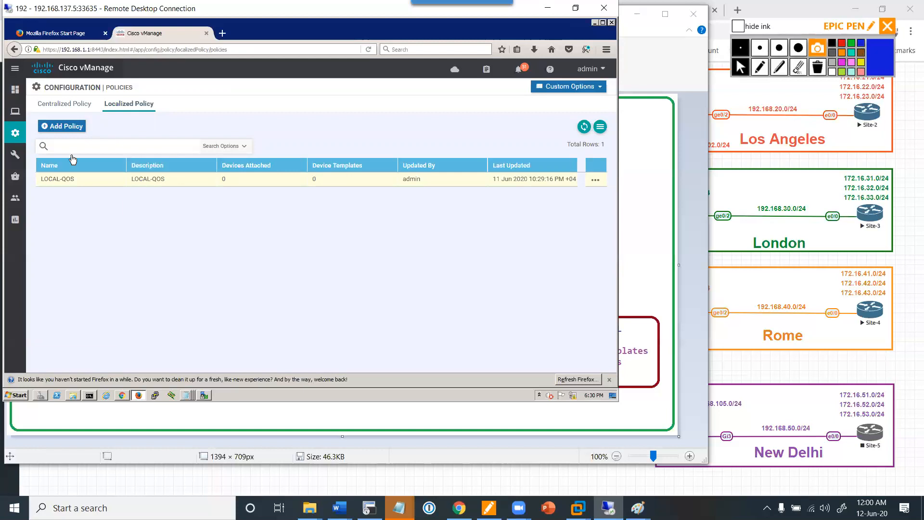
- Open the VE-BR-DEV-TEMP device template for editing from the configuration templates
mouse_move(15, 133)
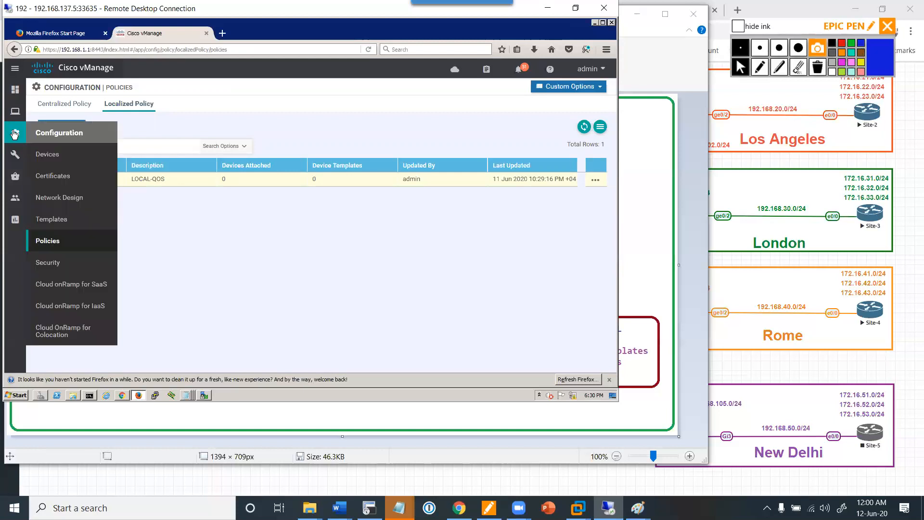
left_click(70, 220)
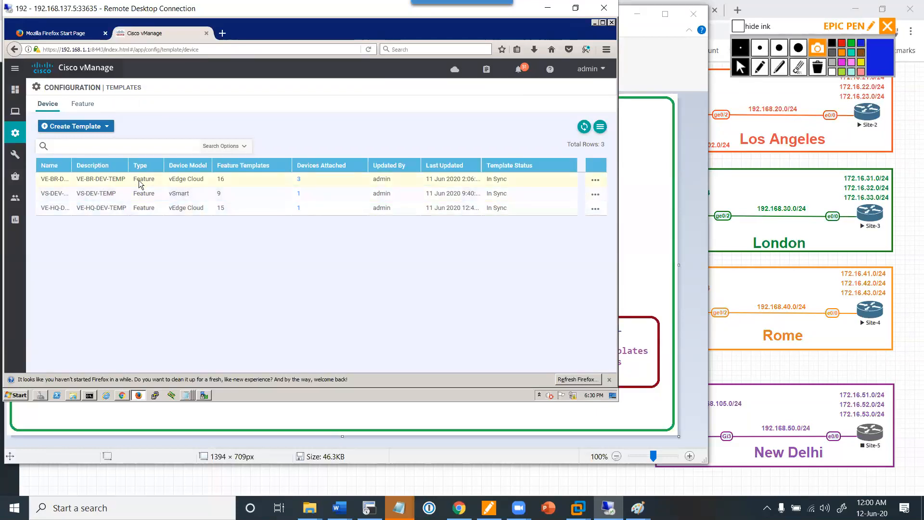
left_click(595, 182)
left_click(542, 201)
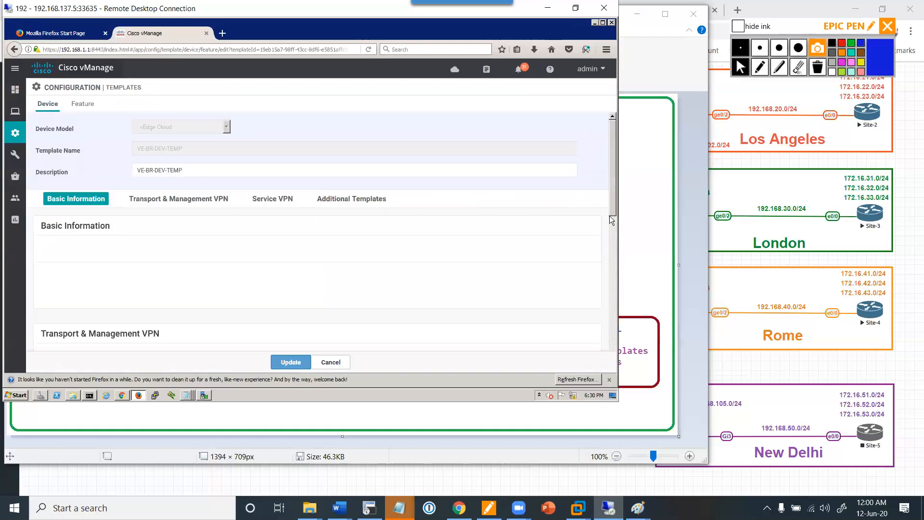
- Assign LOCAL-QOS as the device template's policy, update the template, and proceed to the device configuration preview
left_click_drag(612, 168, 600, 340)
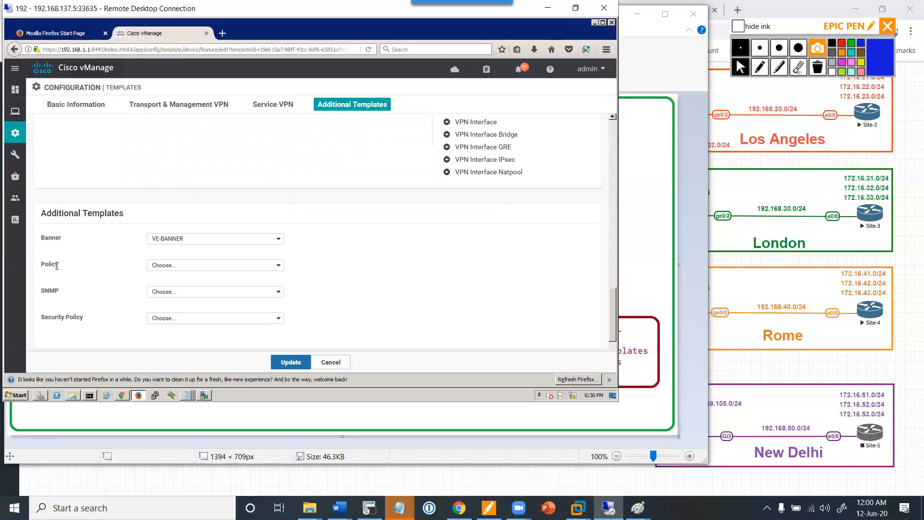
left_click(278, 265)
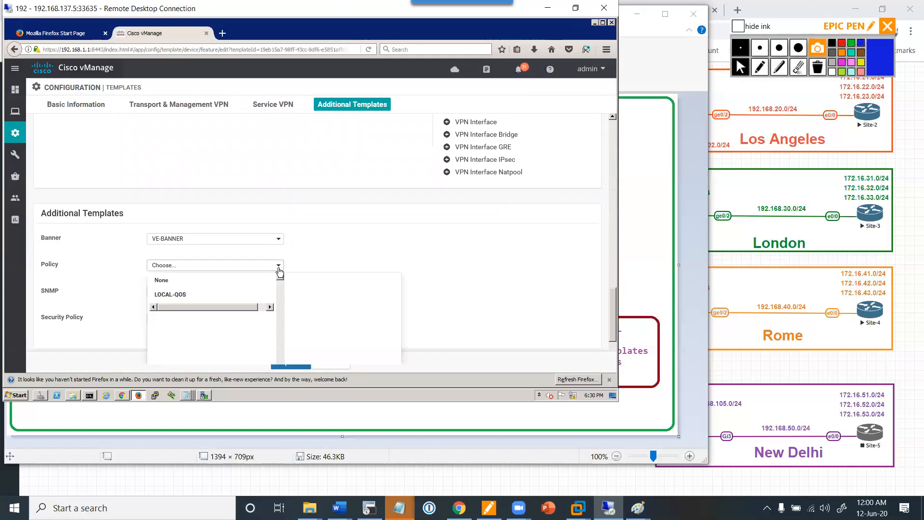
left_click(171, 295)
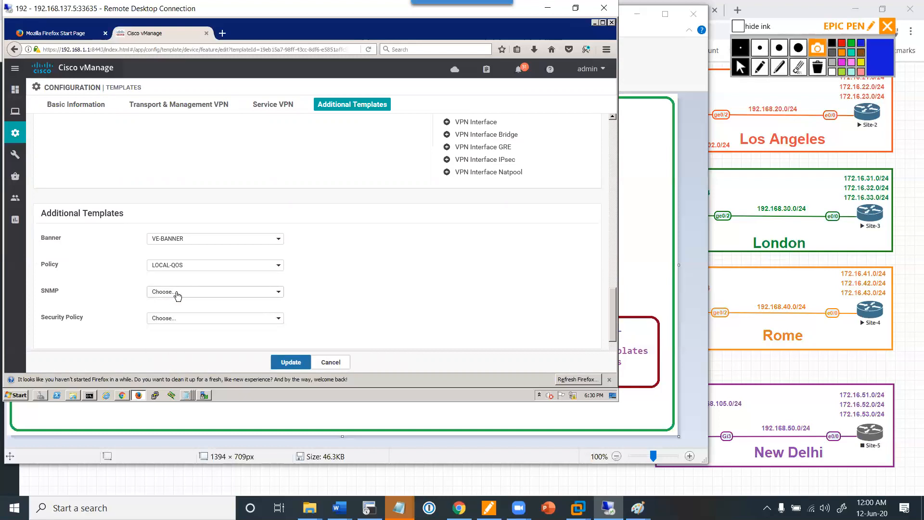
left_click(291, 364)
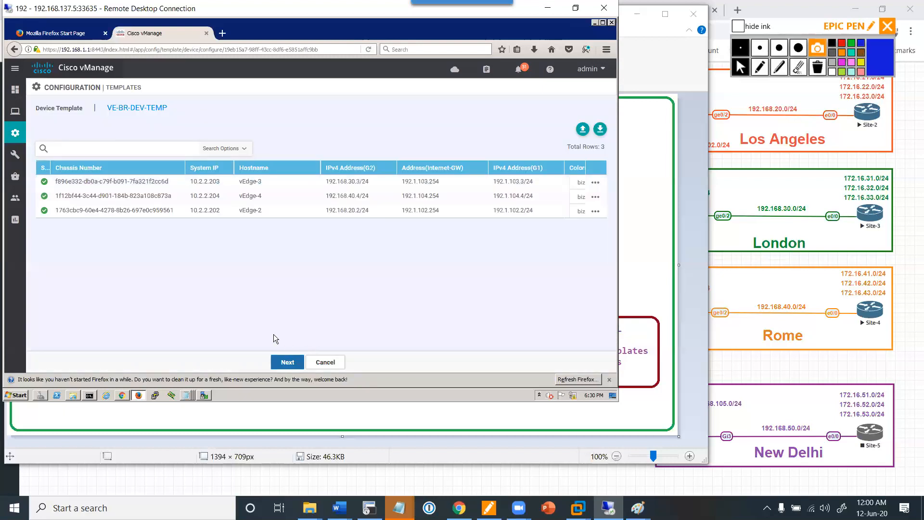
left_click(295, 365)
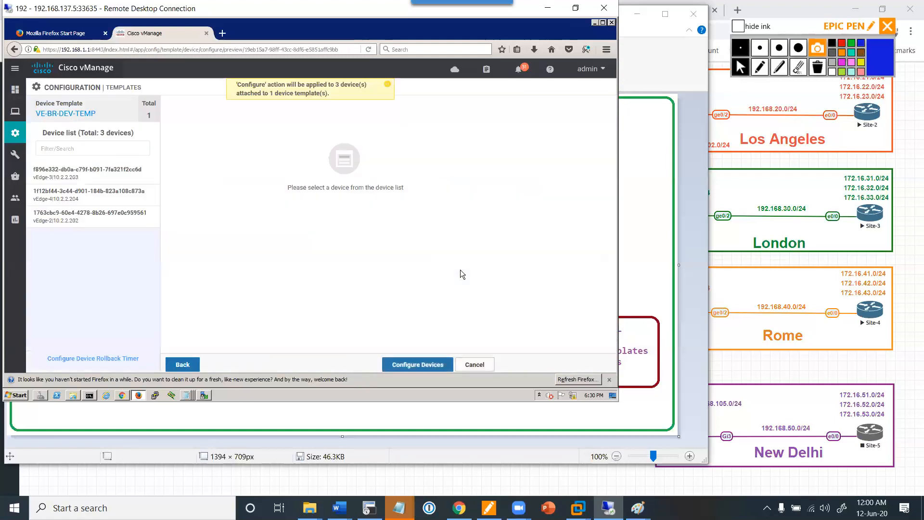
- Examine the policy section of vEdge-2's configuration preview, including its class map and QoS-ACL sequences
left_click(107, 225)
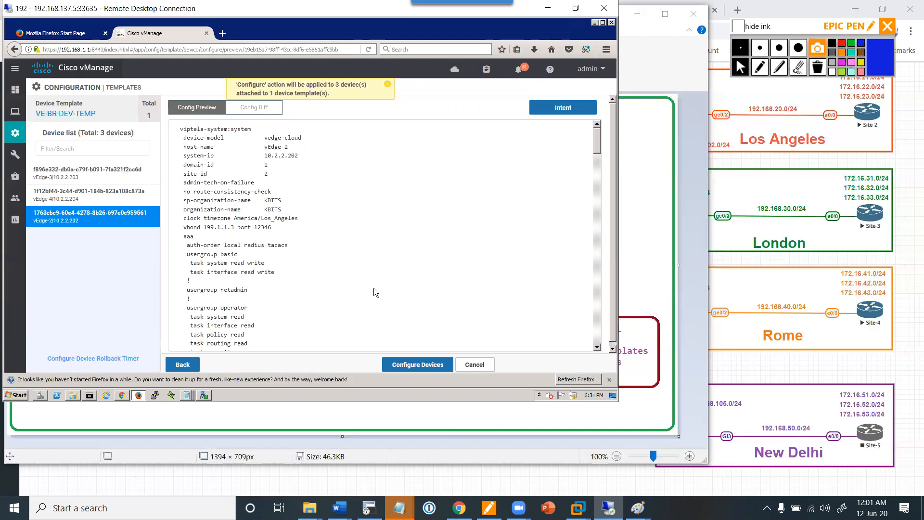
scroll(374, 291, "down", 15)
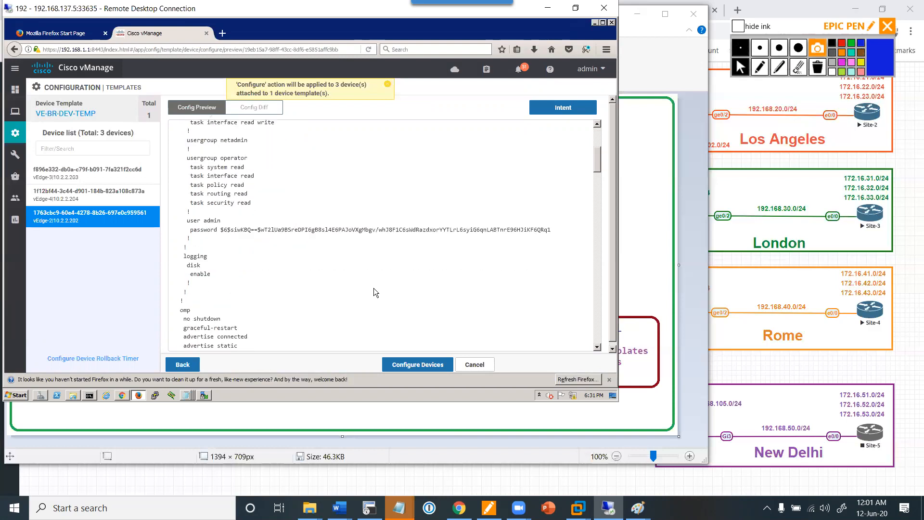
scroll(373, 289, "down", 10)
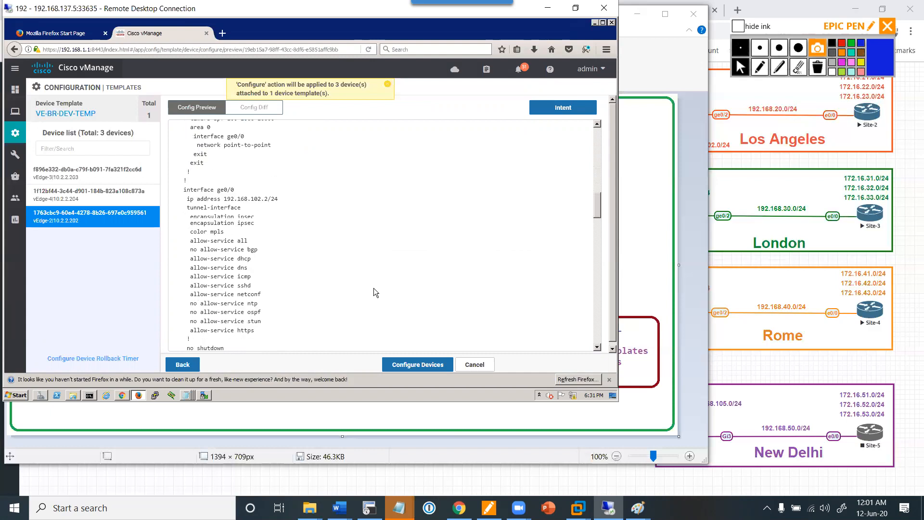
scroll(373, 292, "down", 8)
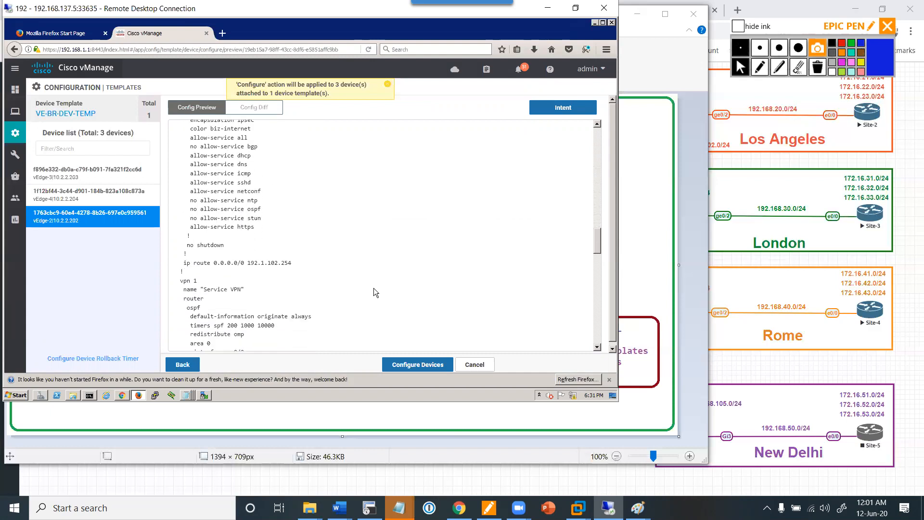
scroll(373, 289, "down", 5)
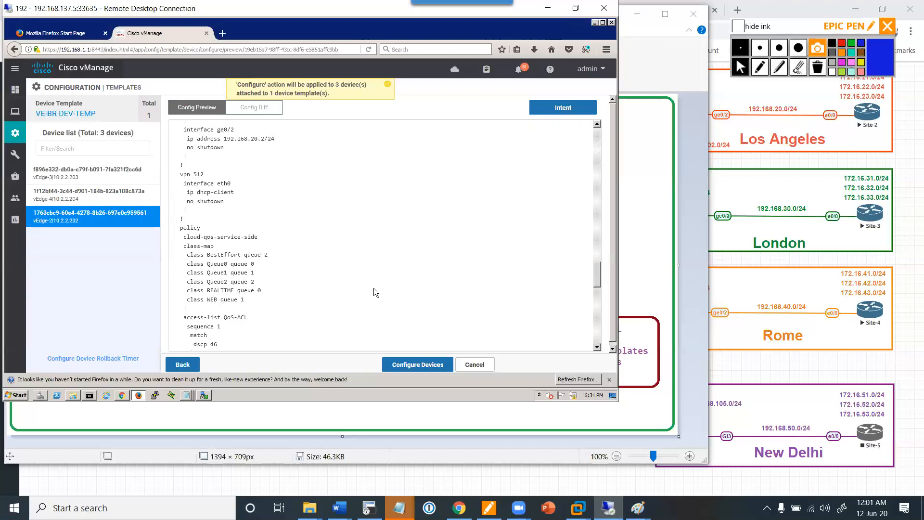
scroll(374, 290, "down", 3)
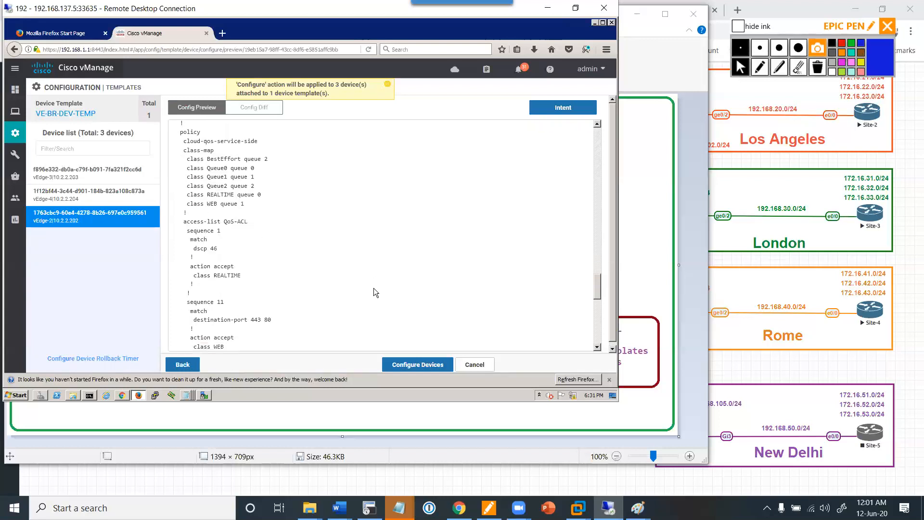
scroll(373, 288, "up", 1)
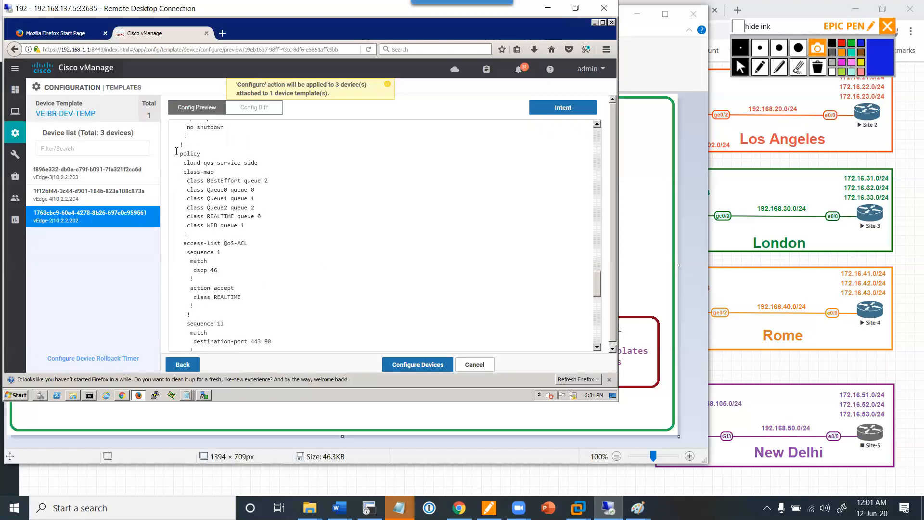
- Review the previewed class-to-queue mappings, the QoS-ACL match conditions and actions, and the QoS-Map scheduler settings for vEdge-2
left_click_drag(177, 153, 211, 172)
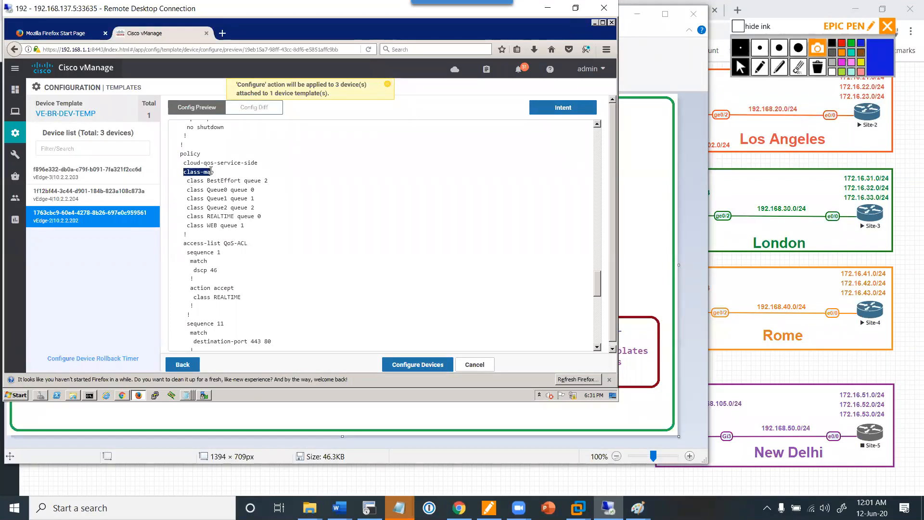
mouse_move(187, 216)
left_mouse_down()
mouse_move(260, 215)
mouse_move(190, 227)
left_mouse_up()
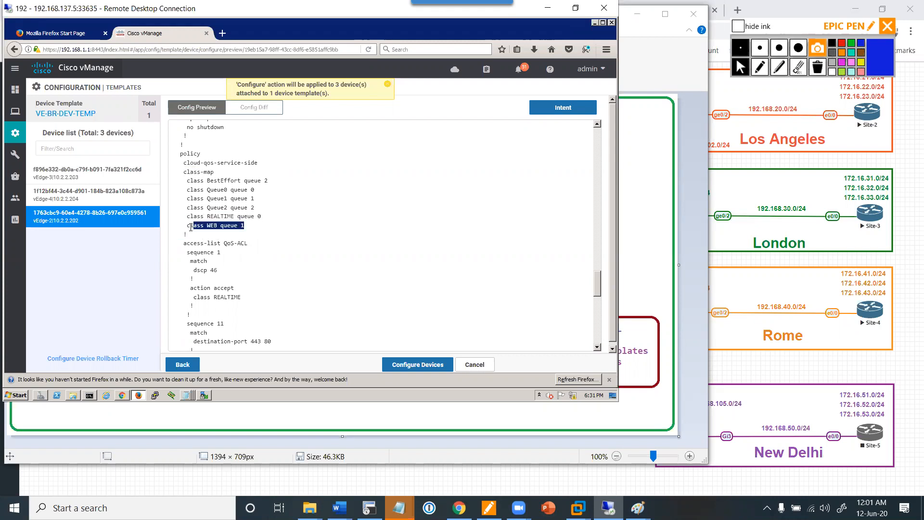
left_click_drag(187, 180, 267, 180)
left_click_drag(184, 241, 251, 240)
left_click_drag(190, 261, 215, 267)
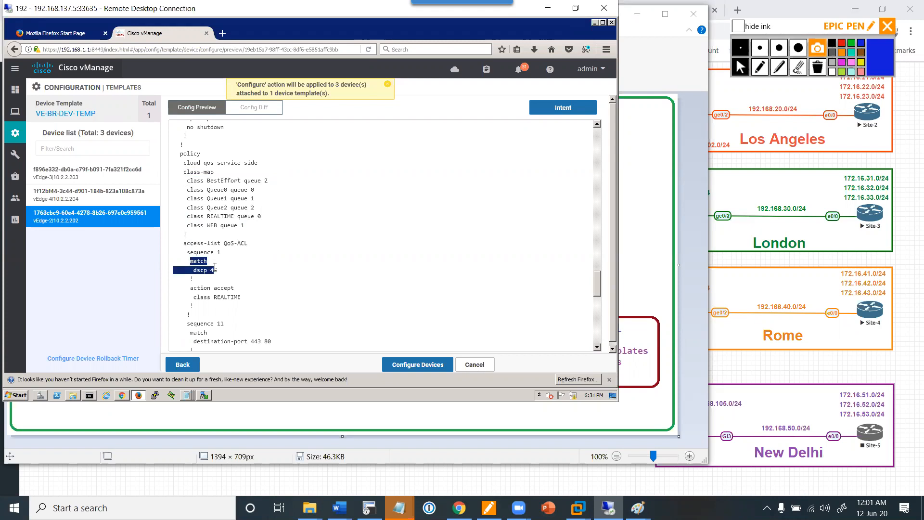
left_click_drag(241, 296, 175, 244)
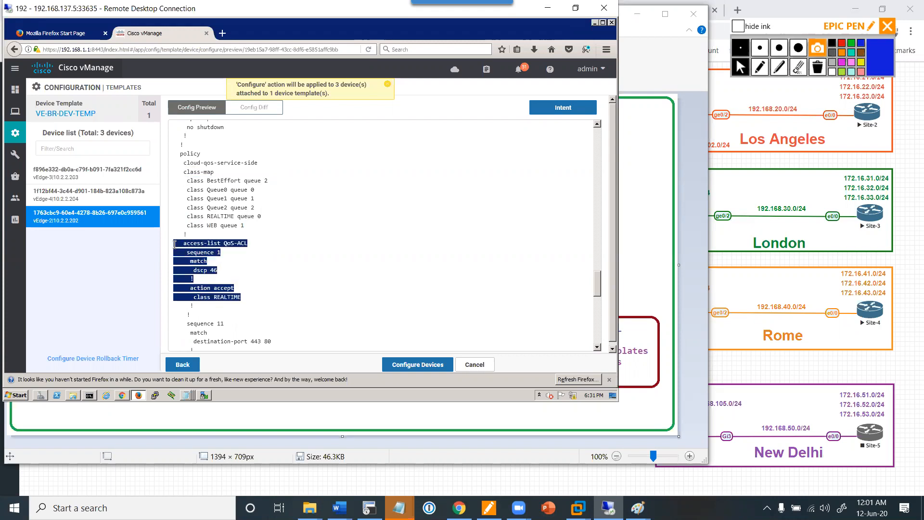
left_click(291, 252)
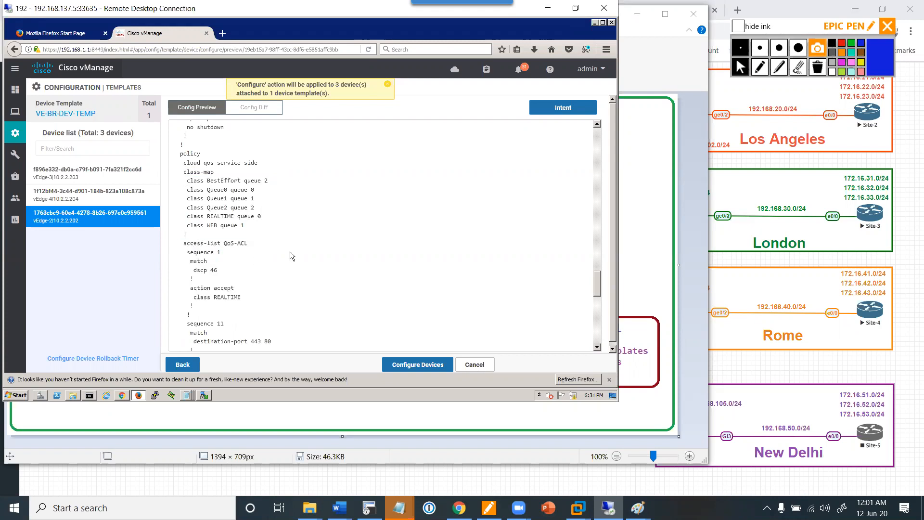
scroll(290, 251, "down", 5)
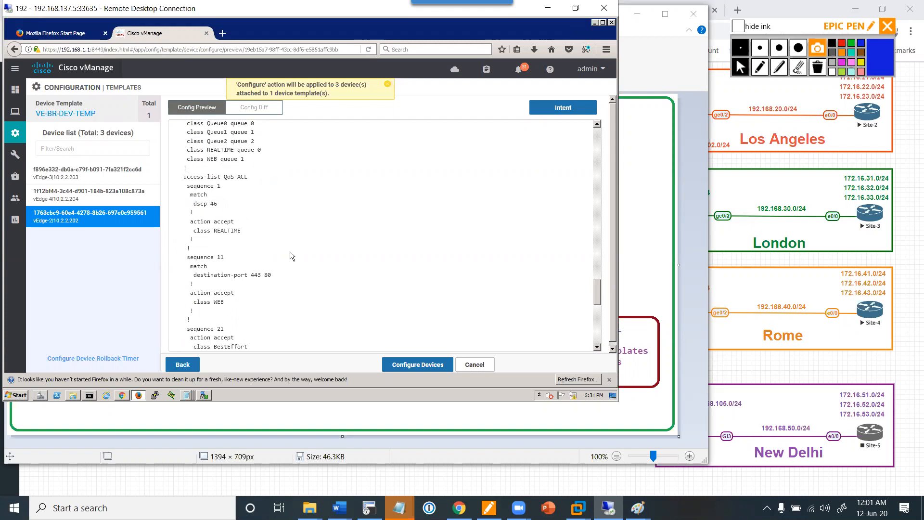
scroll(289, 251, "down", 4)
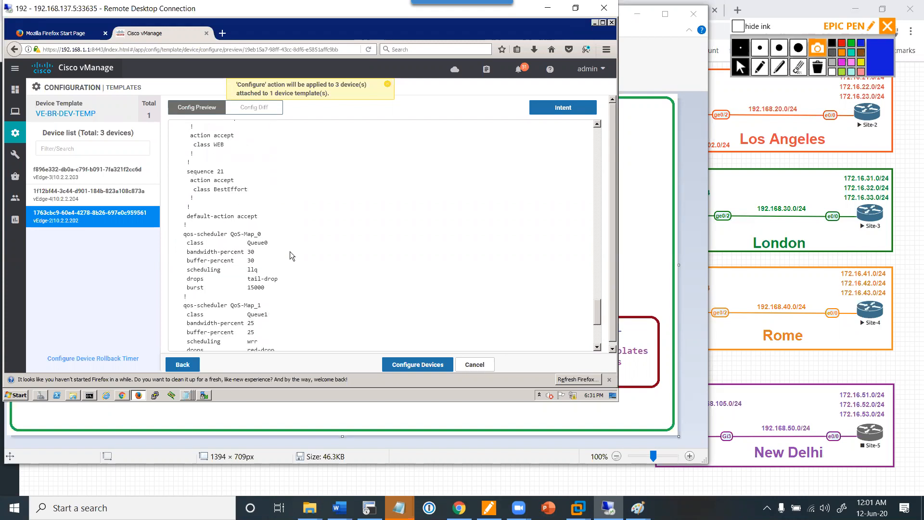
scroll(290, 299, "down", 5)
scroll(290, 299, "up", 6)
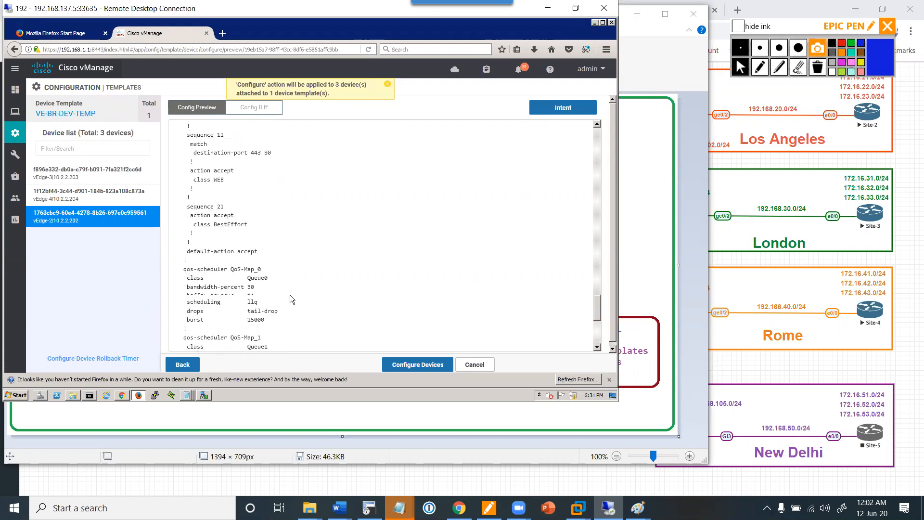
- Push the VE-BR-DEV-TEMP configuration to its devices, confirming the configuration changes on 3 devices
scroll(289, 299, "down", 4)
left_click(405, 368)
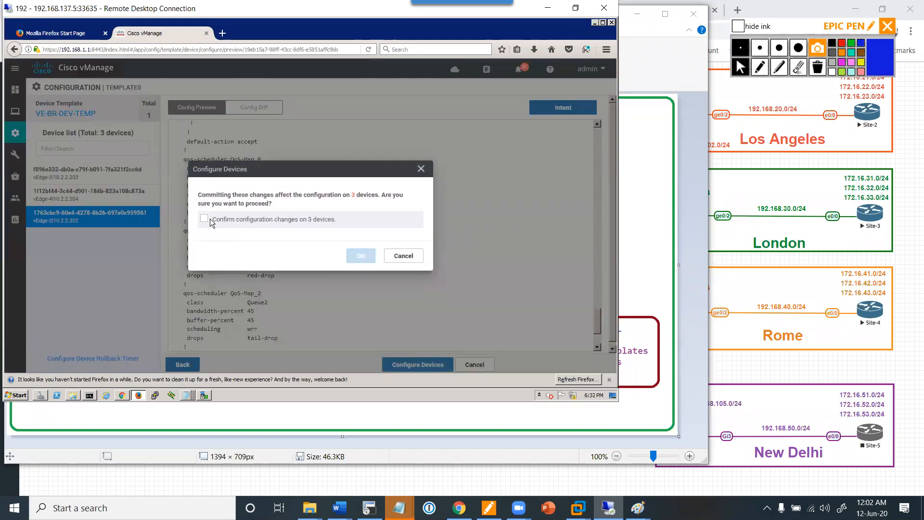
left_click(210, 219)
left_click(361, 255)
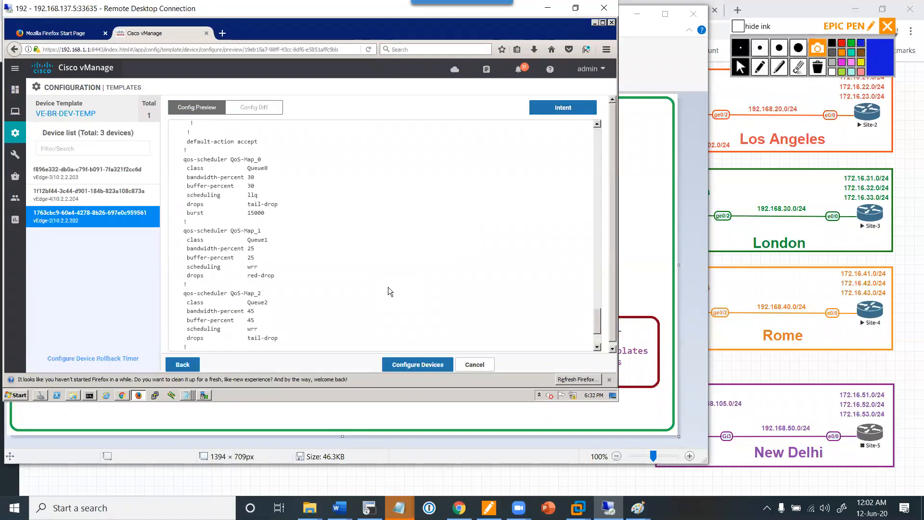
left_click(408, 364)
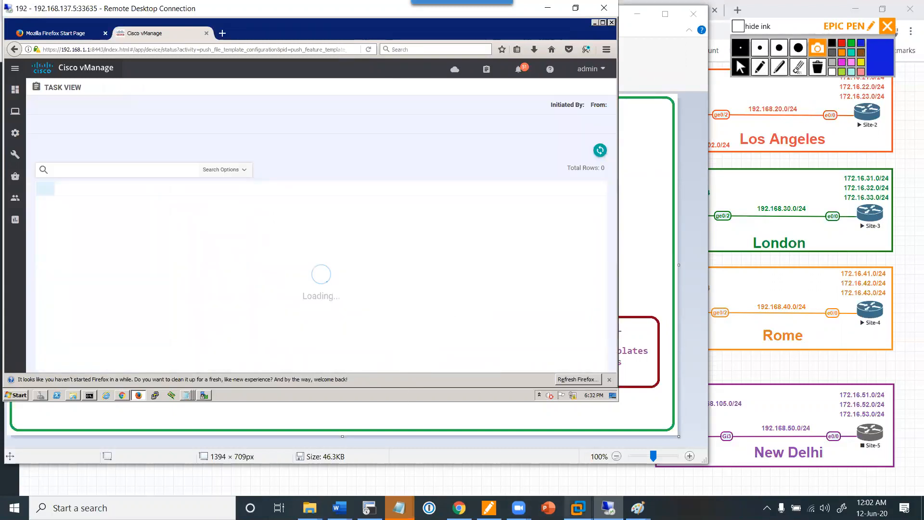
- Switch to the EVE topology and annotate vEdge4 with the pen, circling ge0/2 and writing "ACL IN" and "MARK" beside it
mouse_move(638, 508)
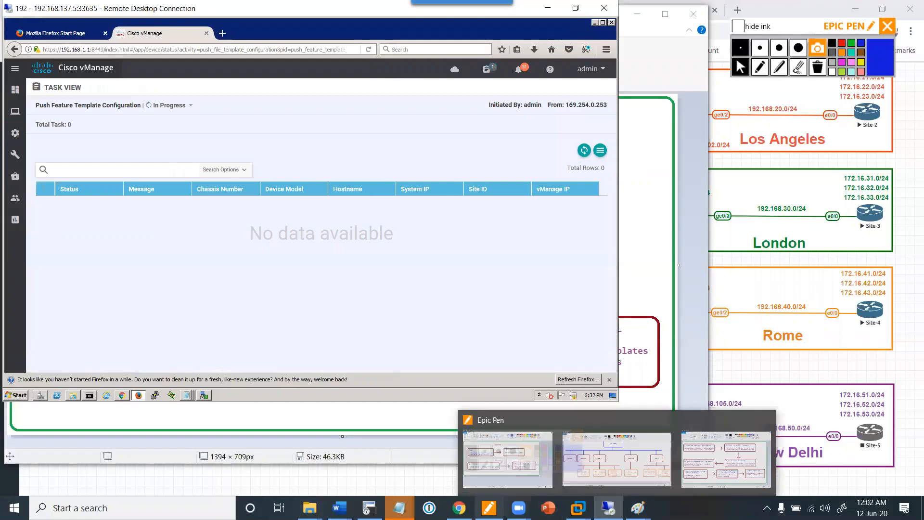
mouse_move(459, 508)
left_click(459, 457)
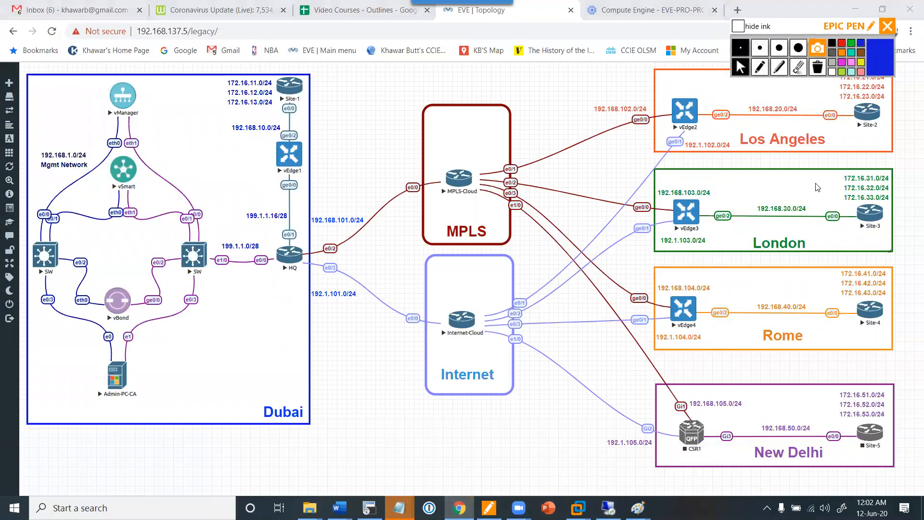
left_click(759, 68)
mouse_move(837, 298)
left_mouse_down()
mouse_move(731, 290)
mouse_move(741, 304)
mouse_move(722, 344)
mouse_move(766, 345)
mouse_move(772, 337)
left_mouse_up()
mouse_move(708, 356)
left_mouse_down()
mouse_move(706, 330)
mouse_move(798, 356)
mouse_move(731, 350)
left_mouse_up()
left_click(704, 313)
left_click_drag(706, 284, 732, 275)
left_click_drag(734, 268, 742, 278)
mouse_move(743, 266)
left_mouse_down()
mouse_move(744, 279)
mouse_move(752, 276)
mouse_move(667, 259)
mouse_move(679, 257)
left_mouse_up()
left_click_drag(675, 274, 686, 301)
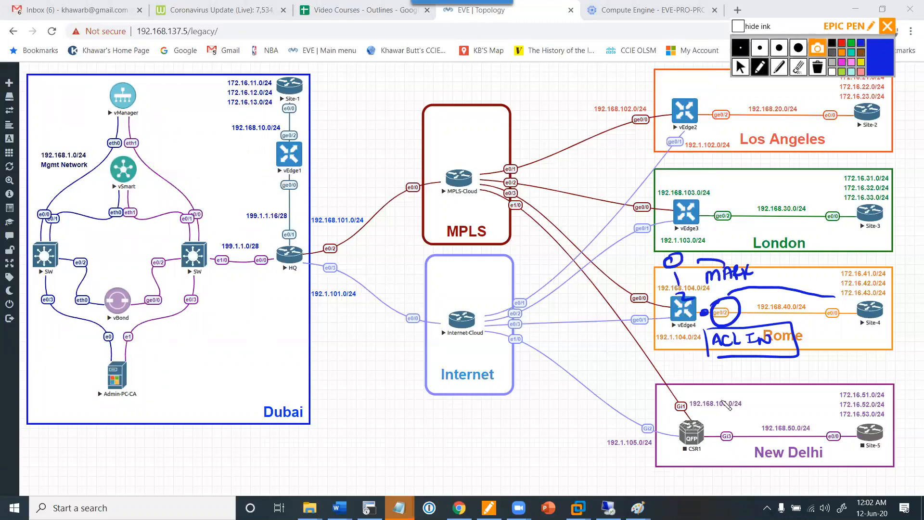
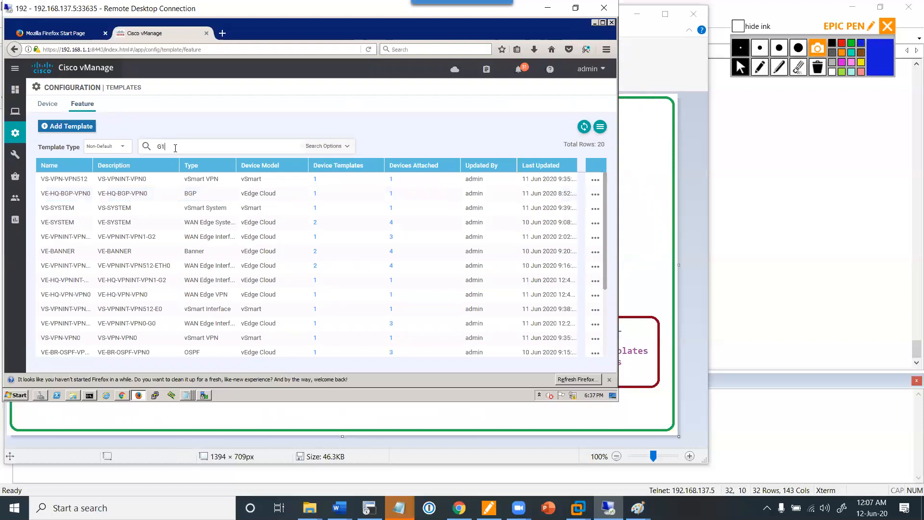
- Filter the feature templates by G1 and open the VE-VPNINT-VPN0-G1 template for editing
key("Return")
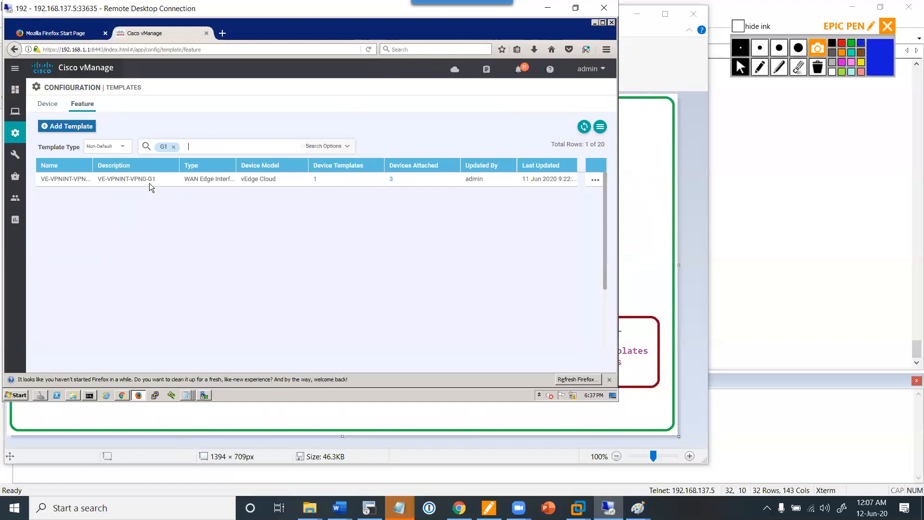
left_click(595, 180)
left_click(543, 214)
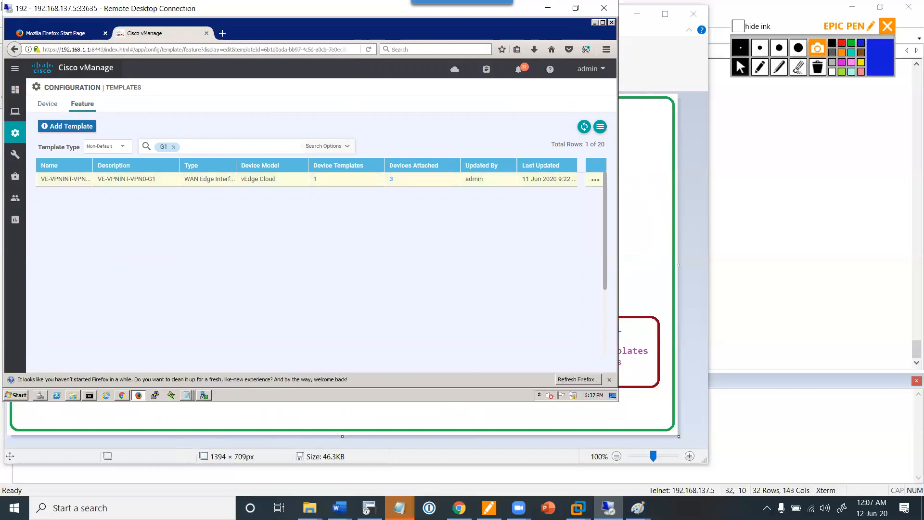
- Copy the name QoS-Map from the qos-map line in the vEdge2 terminal session and return to the vManage remote desktop
left_click(368, 508)
left_click_drag(117, 304, 73, 304)
key("ctrl+c")
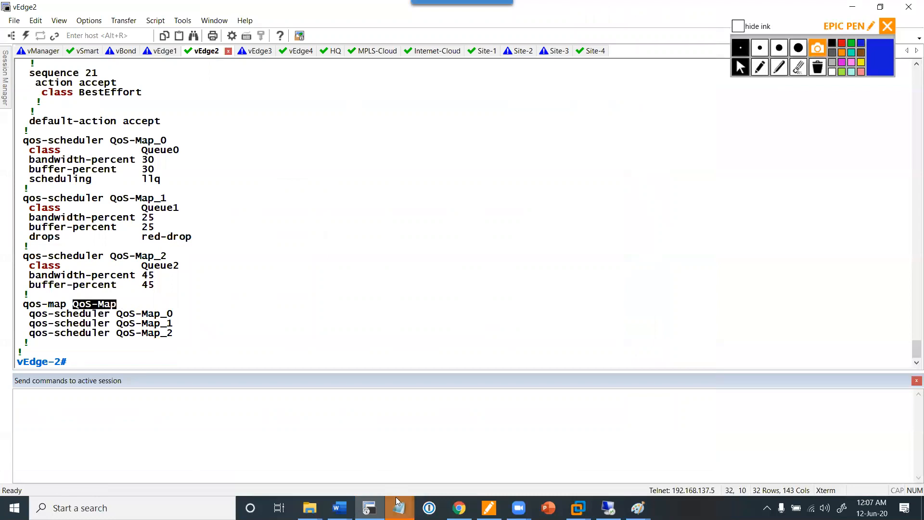
mouse_move(459, 507)
left_click(608, 507)
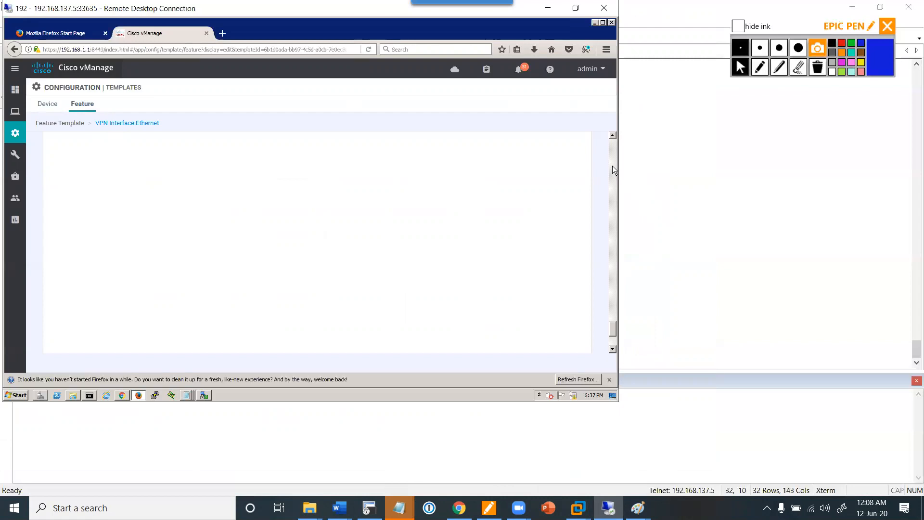
- In the interface template's ACL/QoS section, set Shaping Rate to a global value of 100000 Kbps
scroll(467, 157, "up", 10)
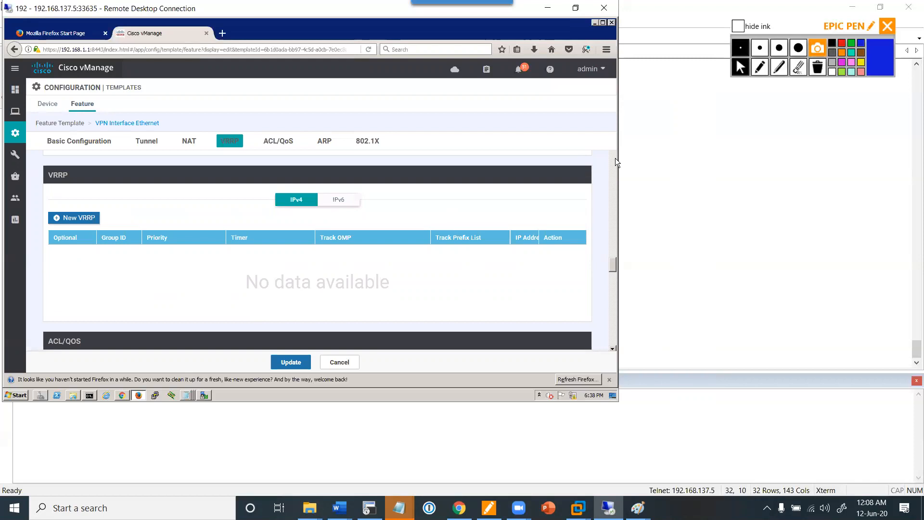
scroll(615, 158, "up", 2)
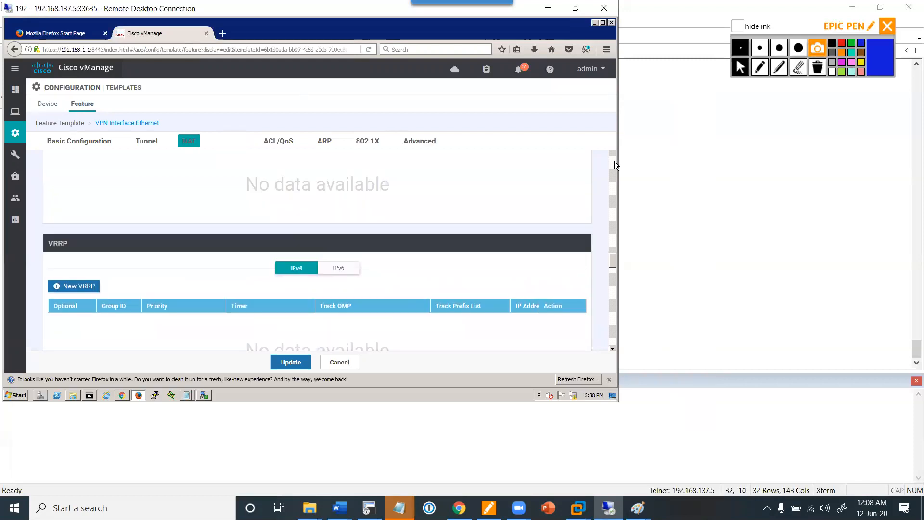
scroll(614, 161, "up", 10)
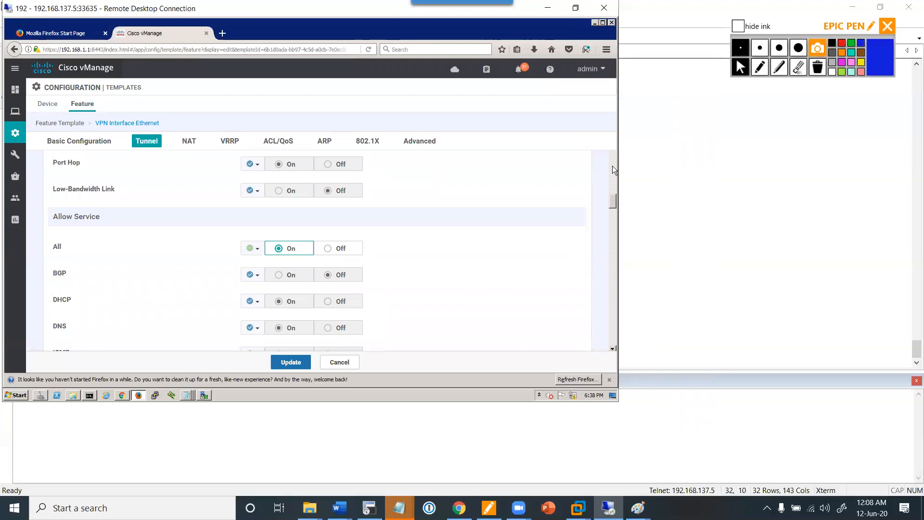
scroll(613, 169, "up", 10)
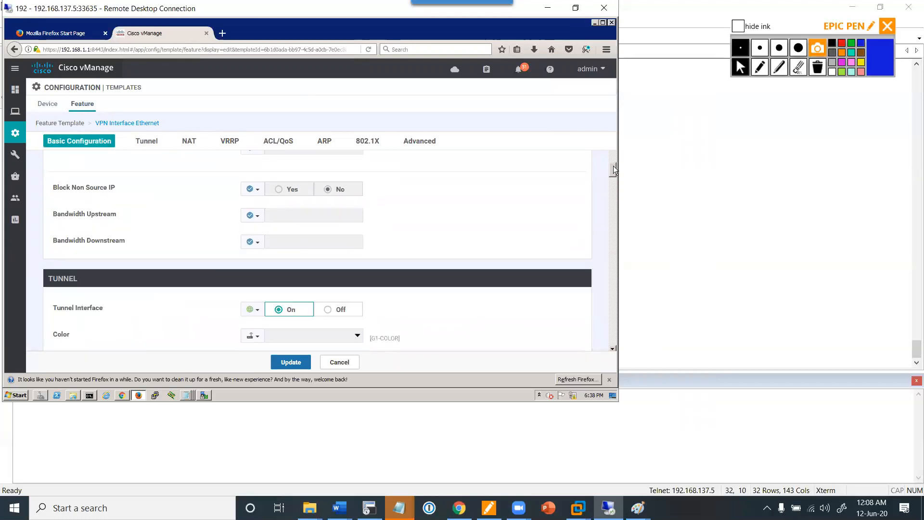
scroll(613, 150, "up", 10)
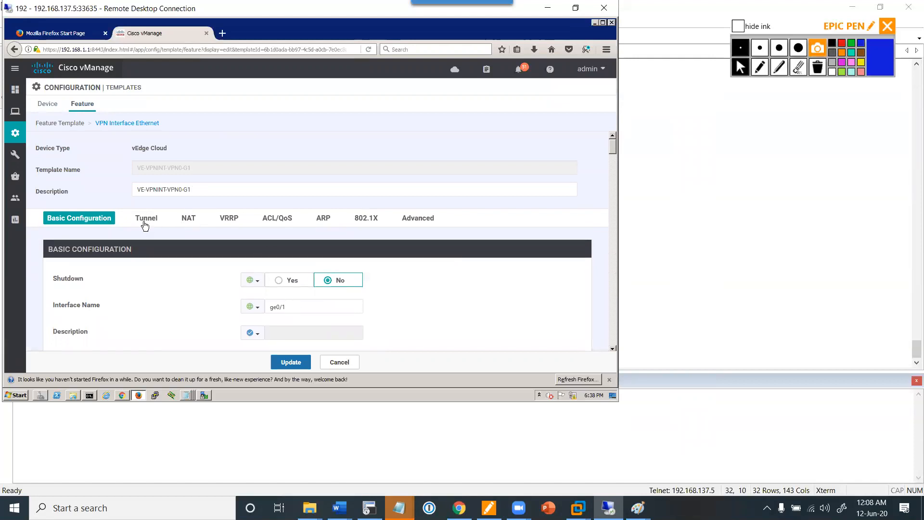
left_click(284, 220)
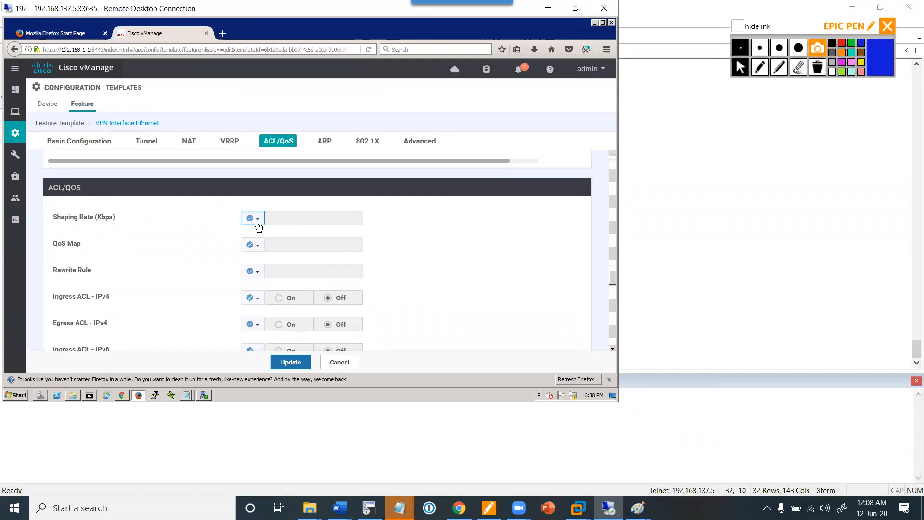
left_click(261, 221)
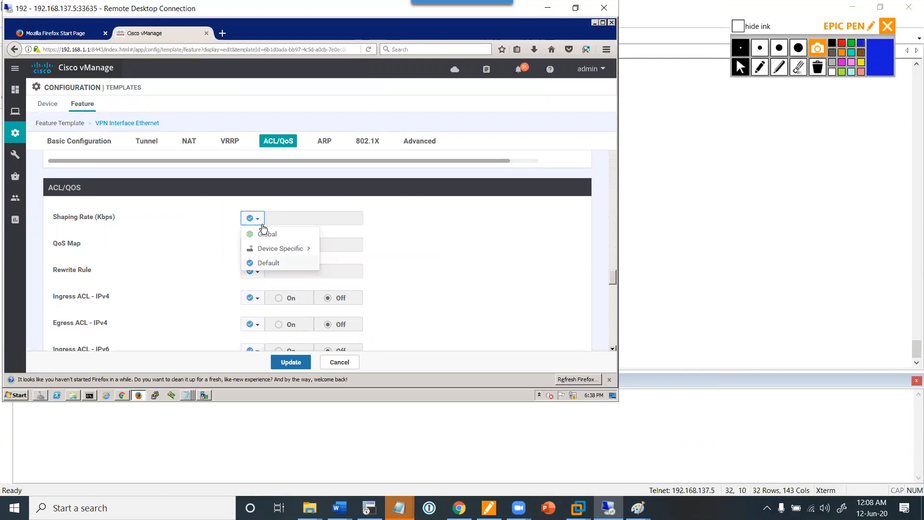
left_click(271, 235)
left_click(287, 220)
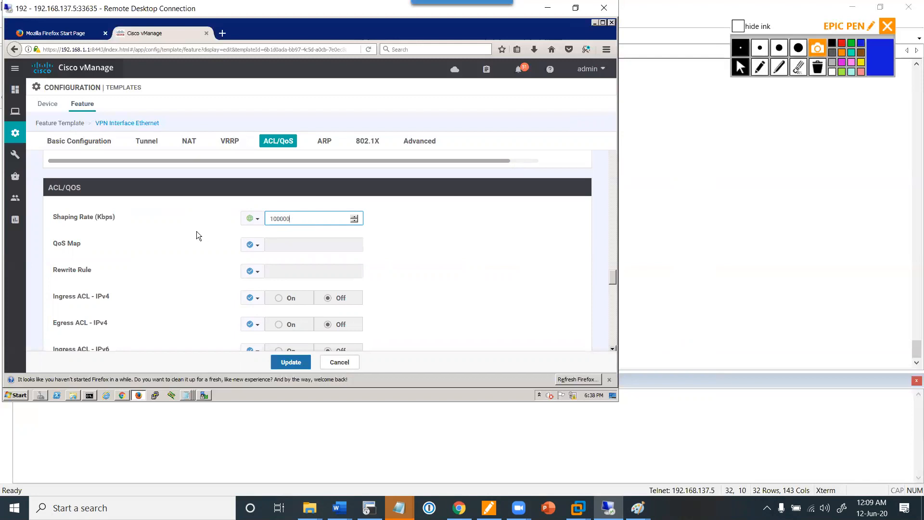
- Make QoS Map a global setting and paste the copied name QoS-Map as its value
left_click(257, 244)
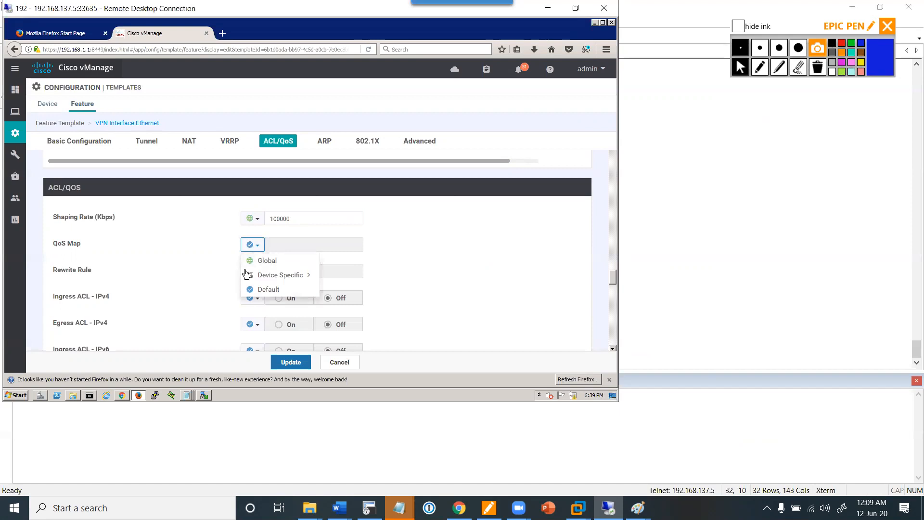
left_click(265, 260)
left_click(298, 246)
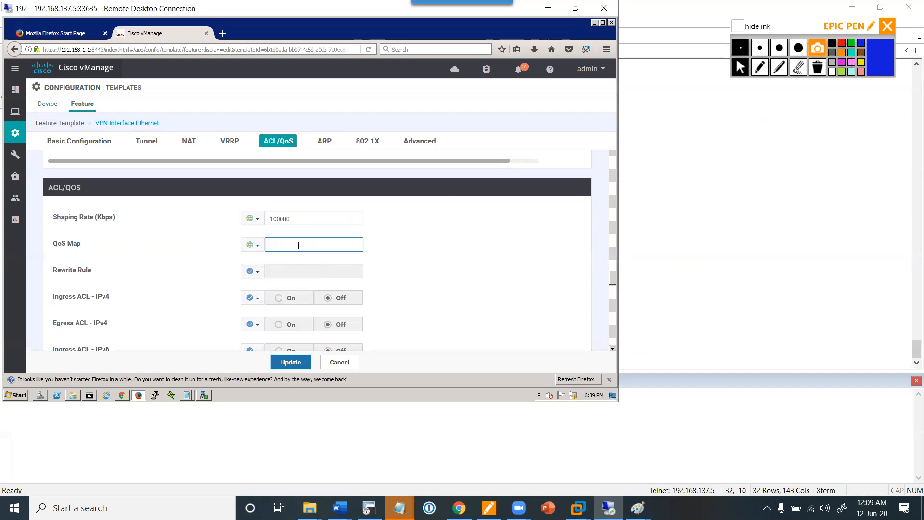
key("ctrl+v")
- Review the policy output in the vEdge2 terminal session and the EVE topology, and return to the vManage remote desktop
left_click(370, 508)
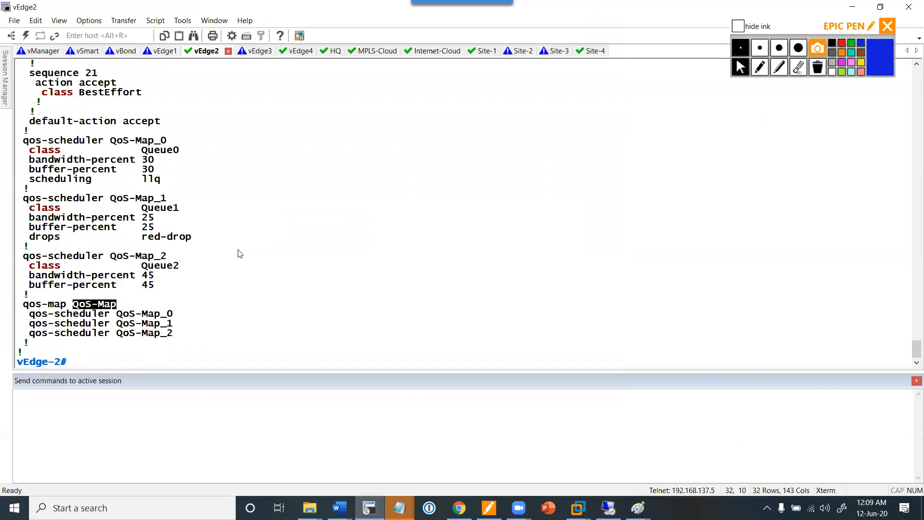
scroll(238, 260, "up", 12)
scroll(238, 260, "down", 12)
left_click(459, 506)
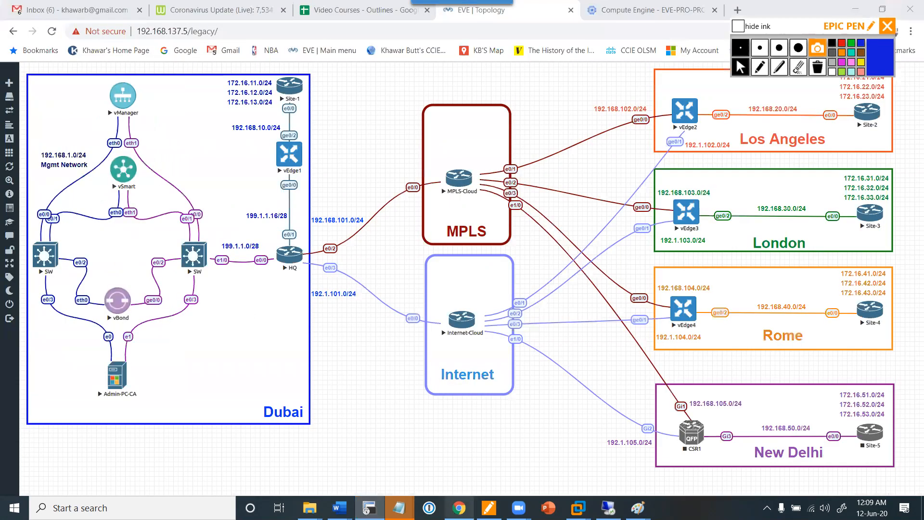
left_click(607, 507)
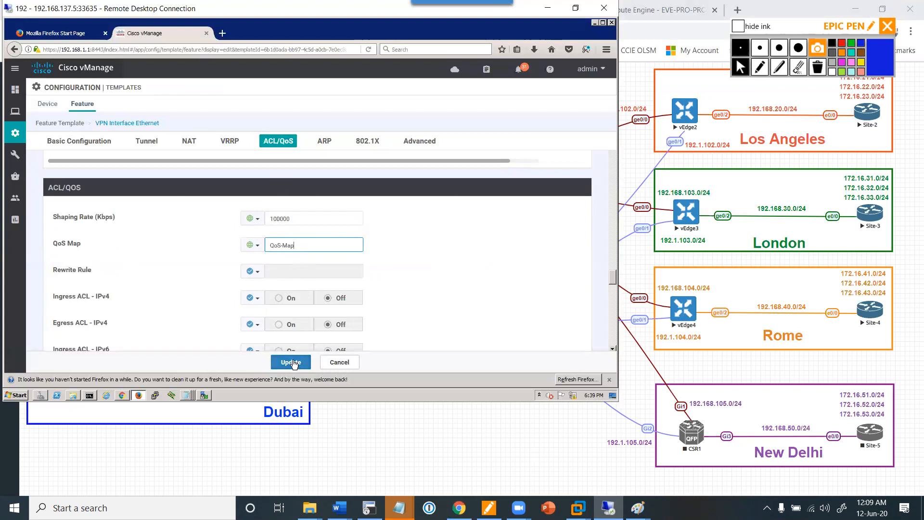
- Check the remaining ACL/QoS settings and update the VE-VPNINT-VPN0-G1 feature template
scroll(443, 288, "down", 1)
scroll(445, 291, "down", 5)
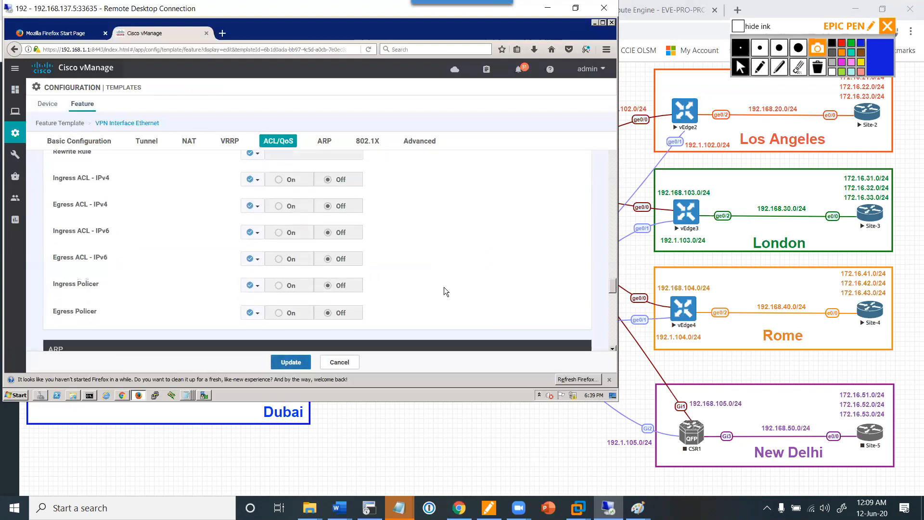
scroll(444, 287, "up", 5)
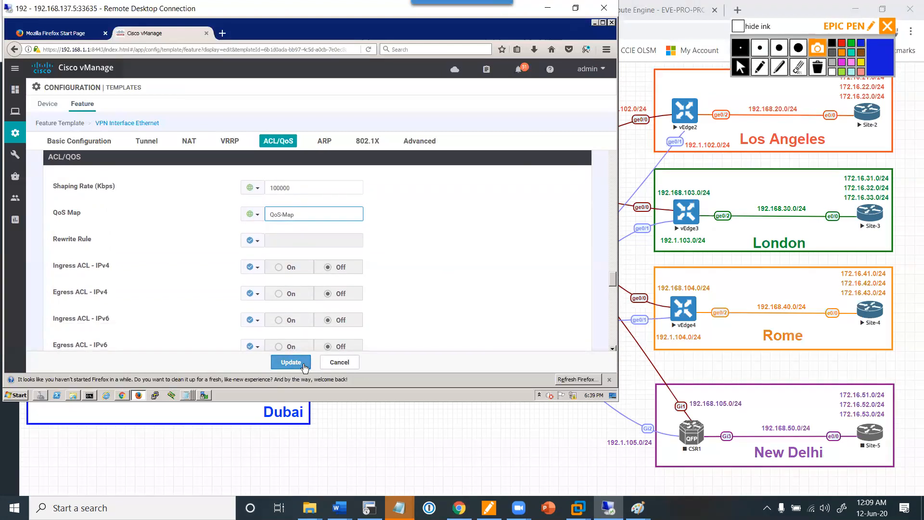
left_click(291, 363)
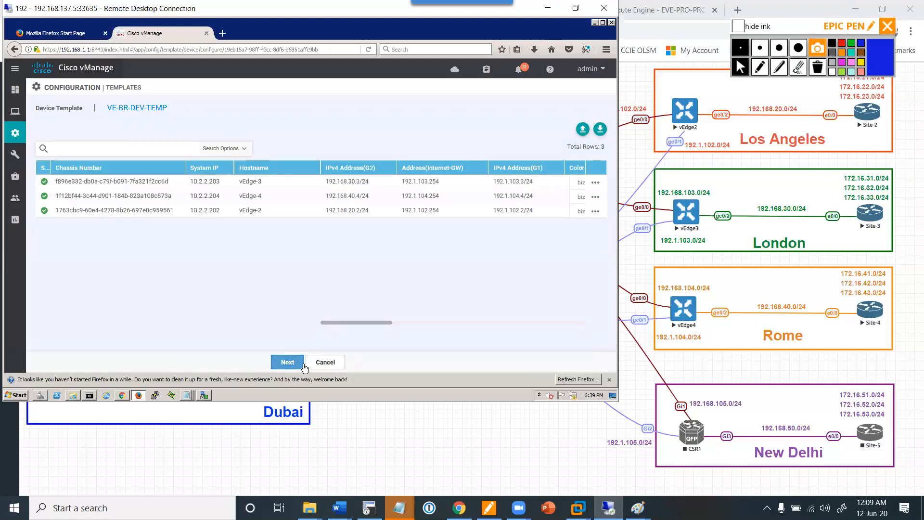
- Push the VE-BR-DEV-TEMP device template configuration to its three attached vEdge devices and confirm the changes
left_click(287, 365)
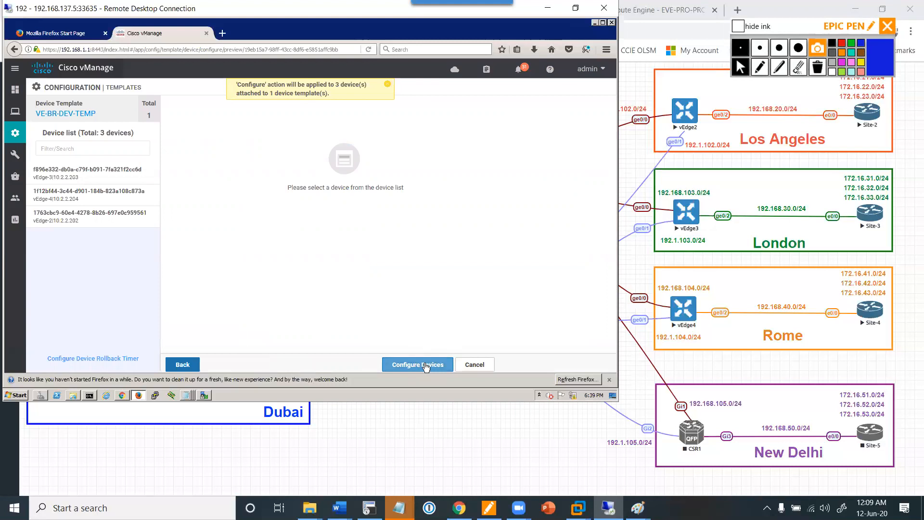
left_click(425, 364)
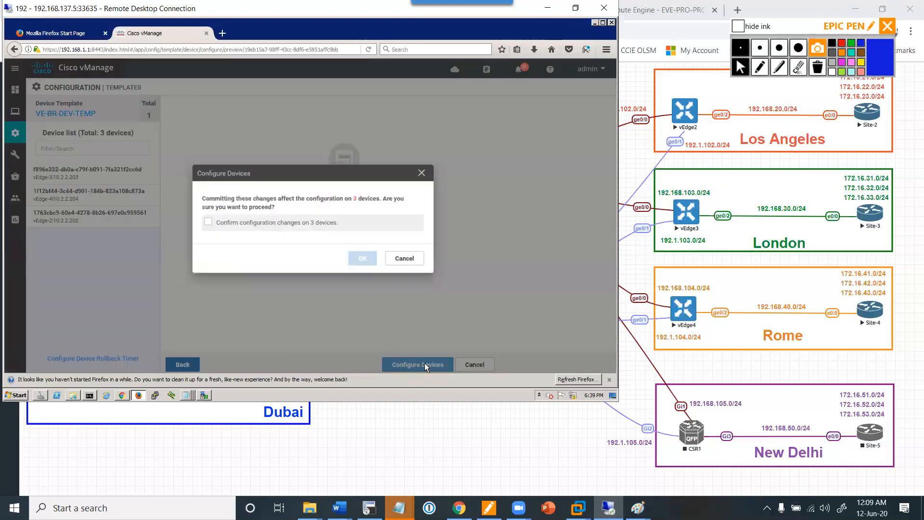
left_click(204, 218)
left_click(362, 256)
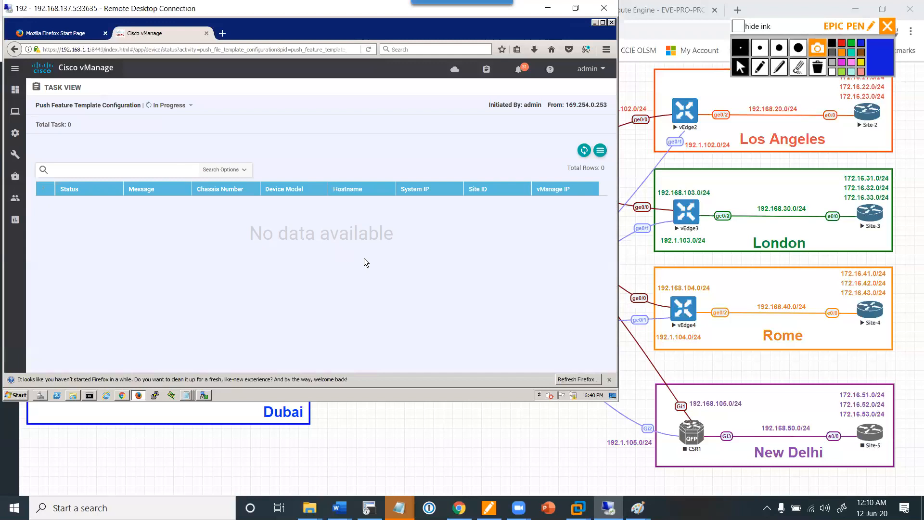
- Refresh the template push task and examine the detailed progress logs for vEdge-3 and vEdge-4
left_click(584, 151)
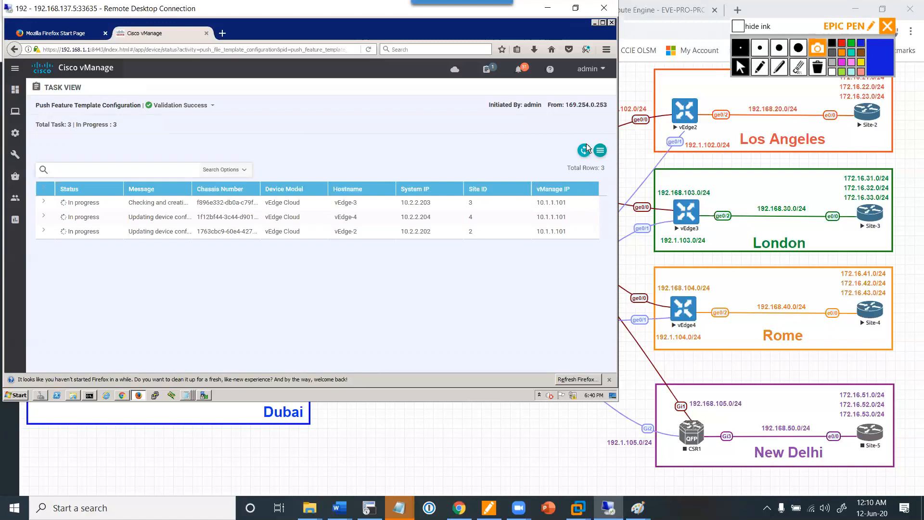
left_click(585, 151)
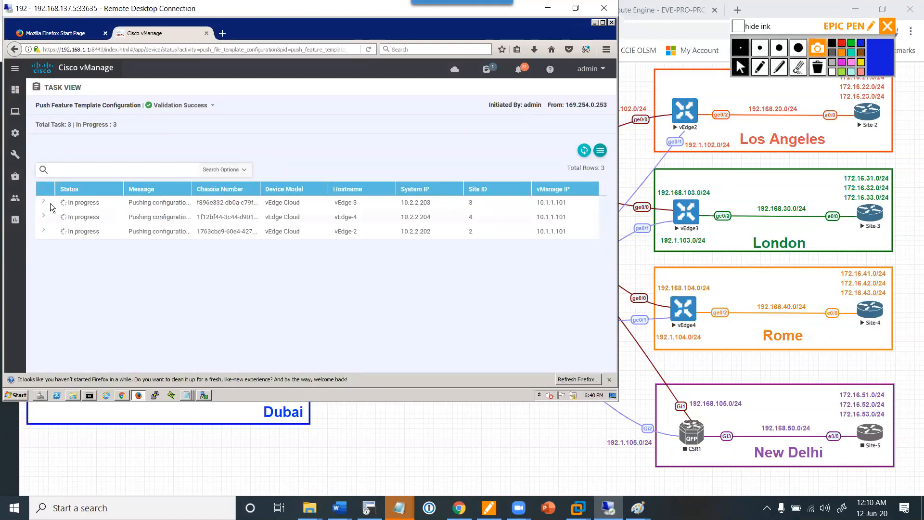
mouse_move(15, 198)
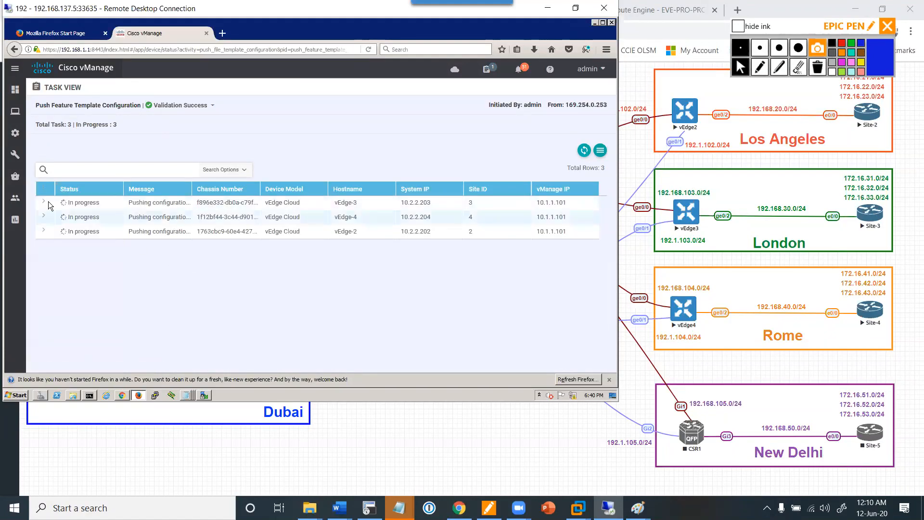
left_click(43, 201)
left_click(44, 201)
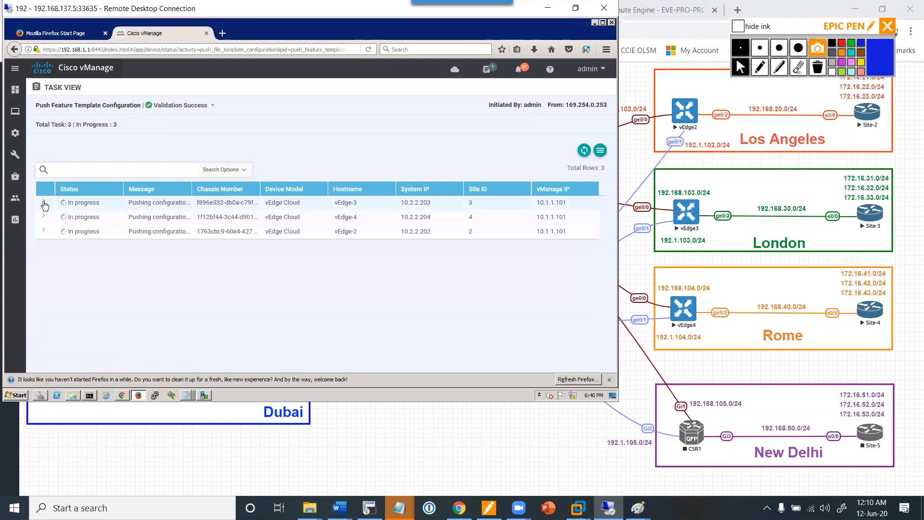
left_click(44, 202)
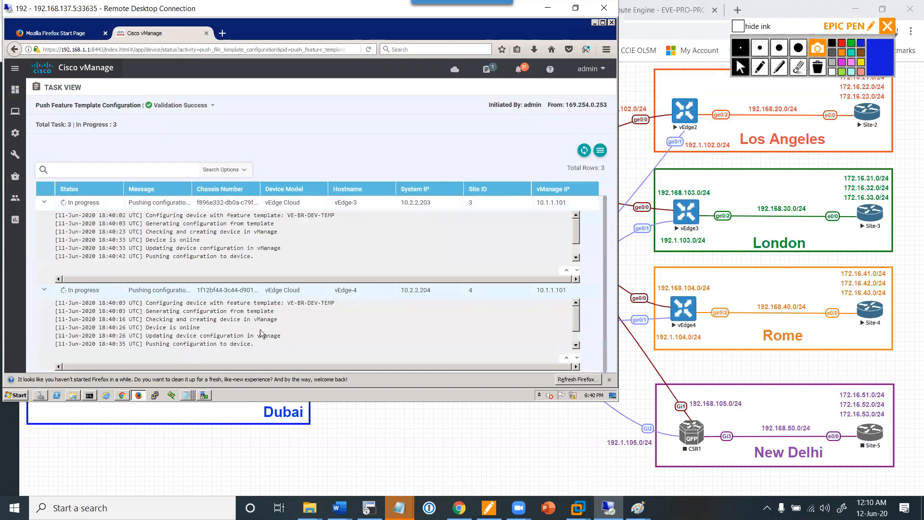
scroll(261, 330, "down", 2)
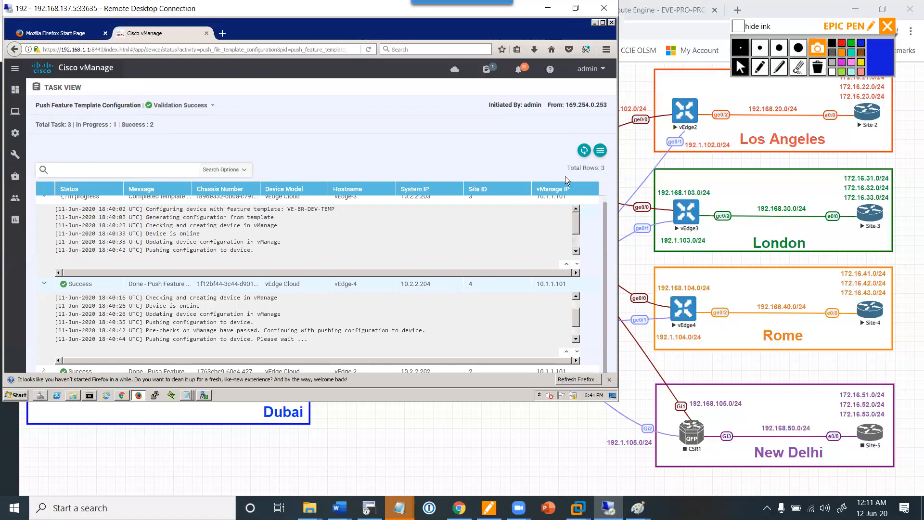
- Switch to the EVE topology and circle the Site-4, Site-3 and Site-2 subnets in freehand ink
left_click(595, 409)
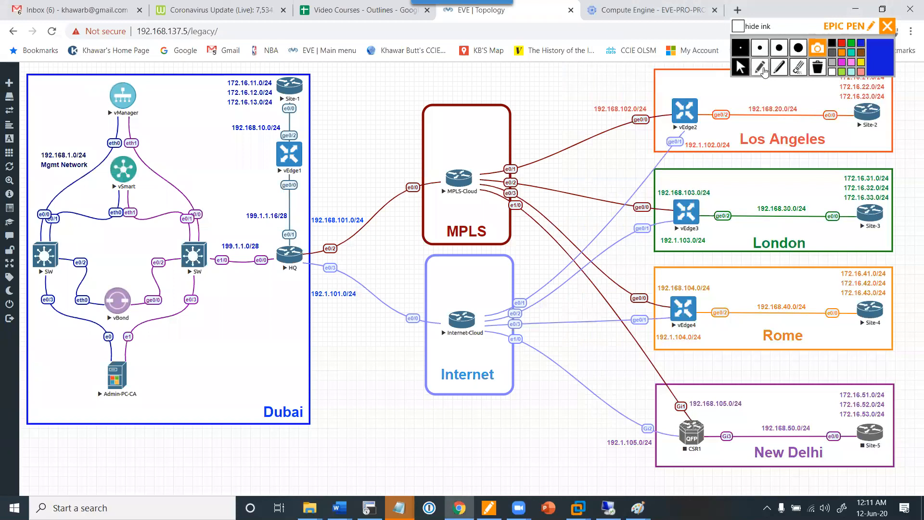
left_click(759, 68)
left_click_drag(841, 267, 839, 270)
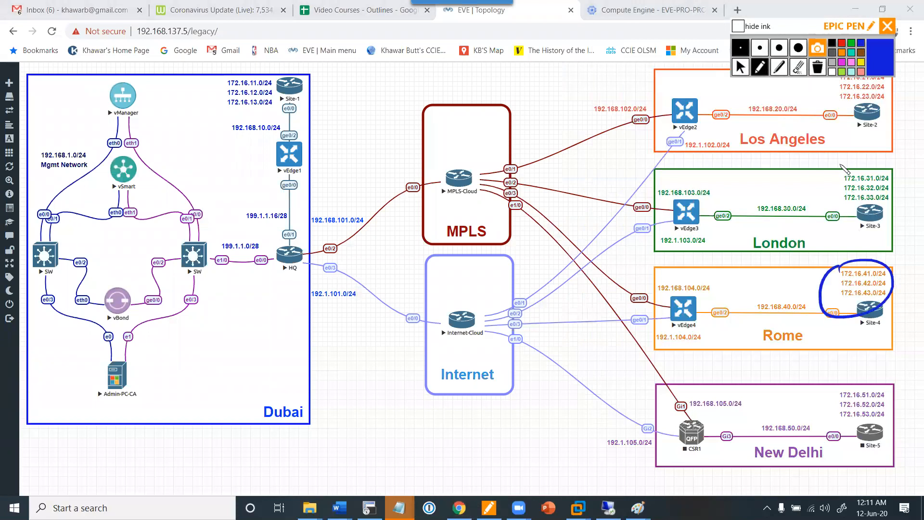
left_click_drag(845, 169, 841, 143)
left_click_drag(909, 94, 861, 103)
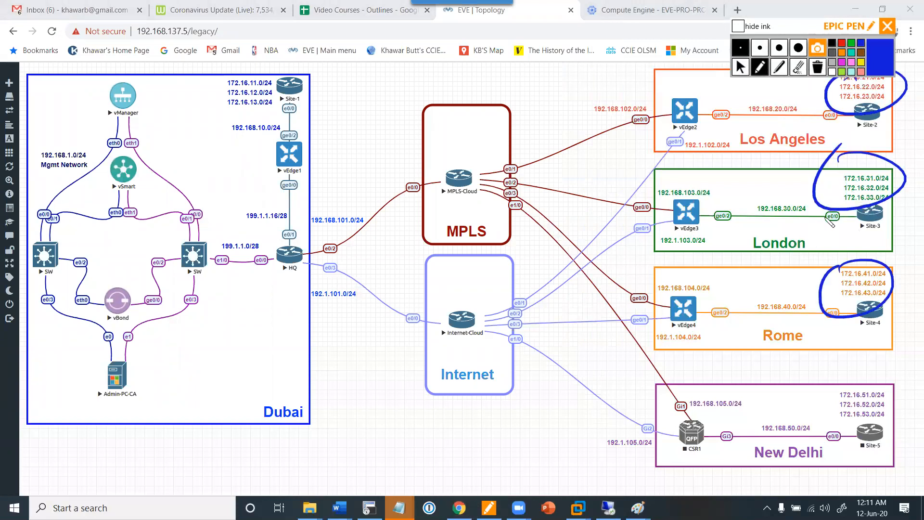
- Draw an arrow from the Rome subnets to vEdge4, write ECMP, mark its two uplinks, and clear all ink
mouse_move(838, 299)
left_mouse_down()
mouse_move(698, 305)
mouse_move(714, 312)
left_mouse_up()
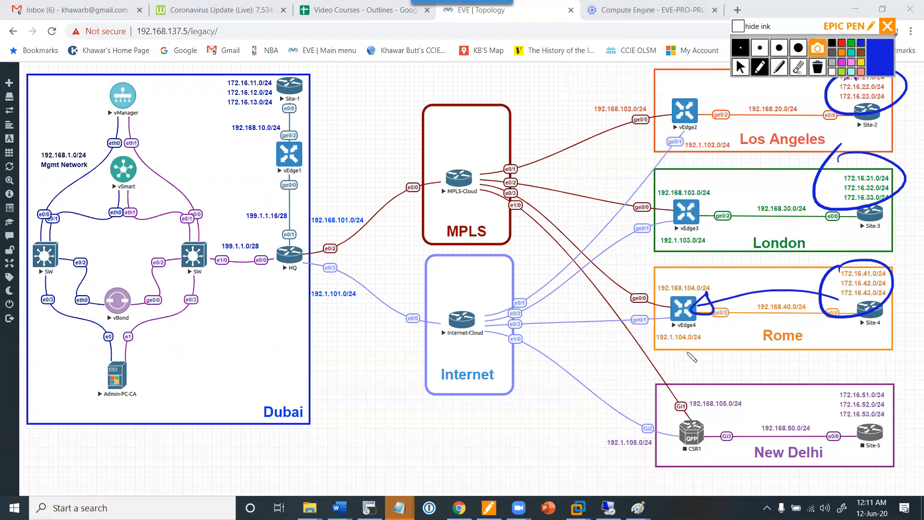
mouse_move(669, 273)
left_mouse_down()
mouse_move(671, 283)
mouse_move(722, 264)
left_mouse_up()
mouse_move(724, 260)
left_mouse_down()
mouse_move(664, 272)
mouse_move(724, 260)
left_mouse_up()
mouse_move(693, 311)
left_mouse_down()
mouse_move(636, 287)
mouse_move(620, 340)
left_mouse_up()
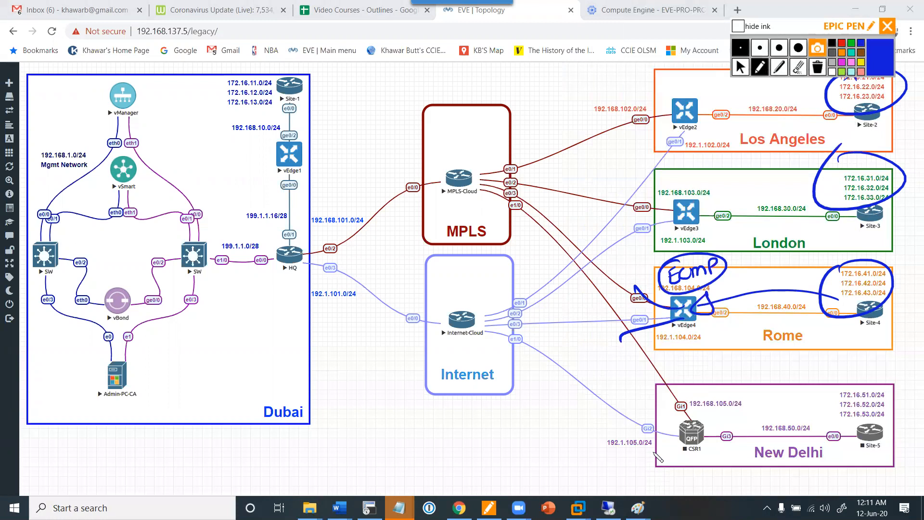
mouse_move(601, 314)
left_mouse_down()
mouse_move(620, 322)
mouse_move(612, 332)
left_mouse_up()
left_click(817, 69)
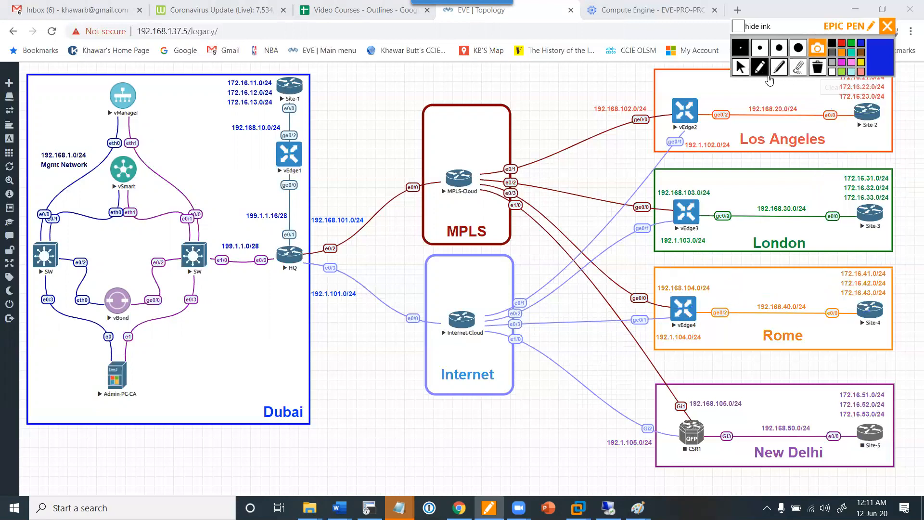
left_click(740, 72)
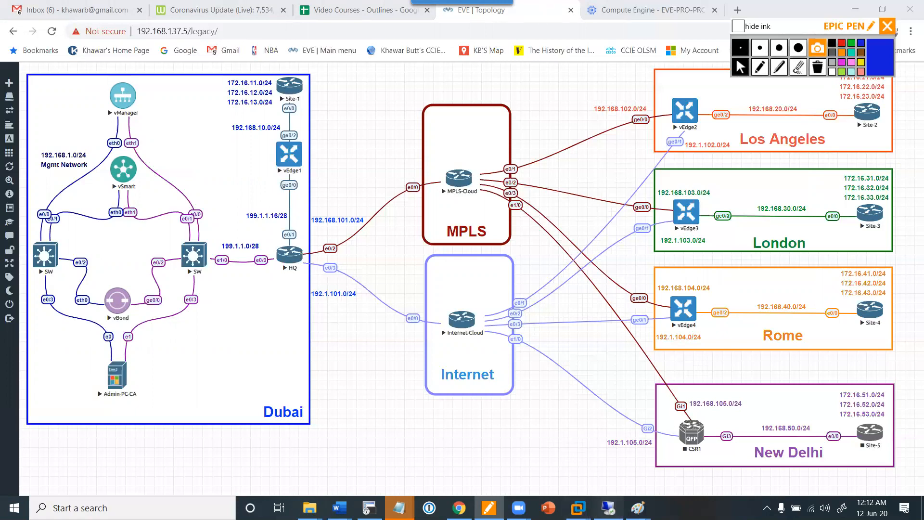
- In the vEdge2 terminal session, run "sh run" and page to interface ge0/1's shaping-rate and qos-map lines under vpn 0
left_click(608, 508)
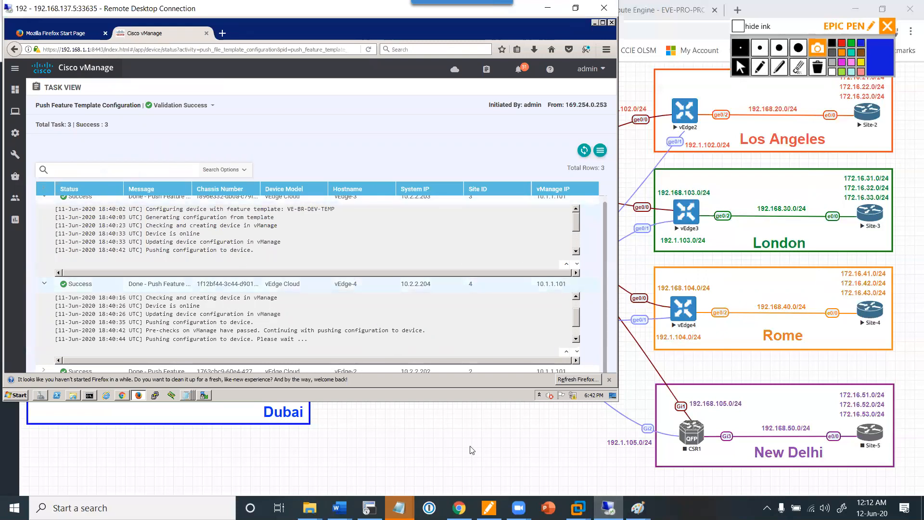
left_click(368, 508)
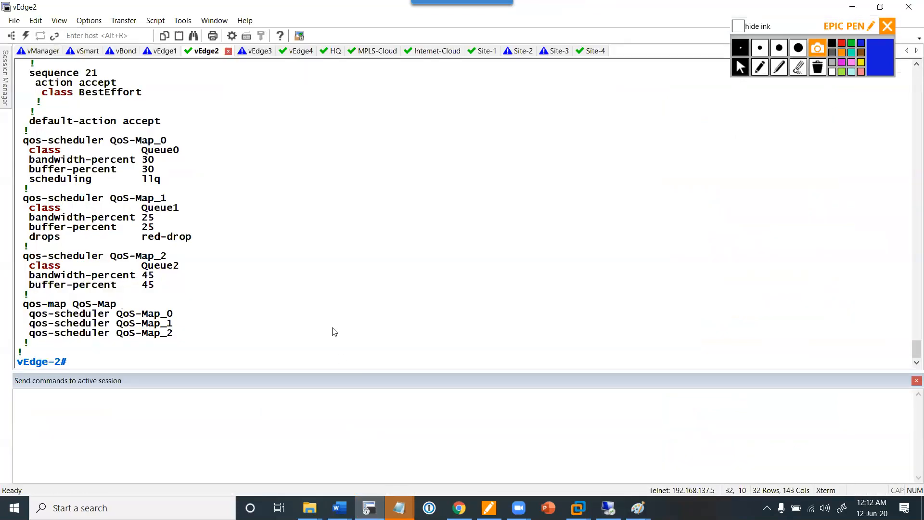
type("sh run")
key("Return")
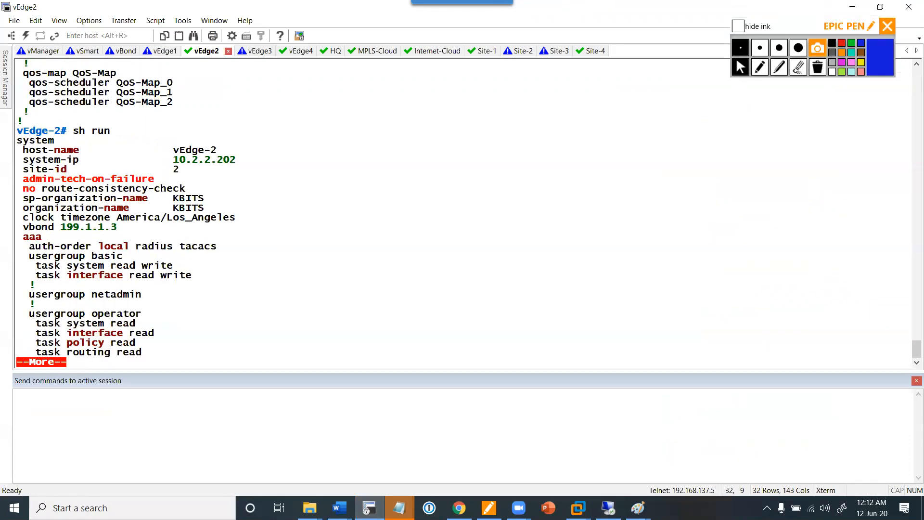
key("space")
key("space")
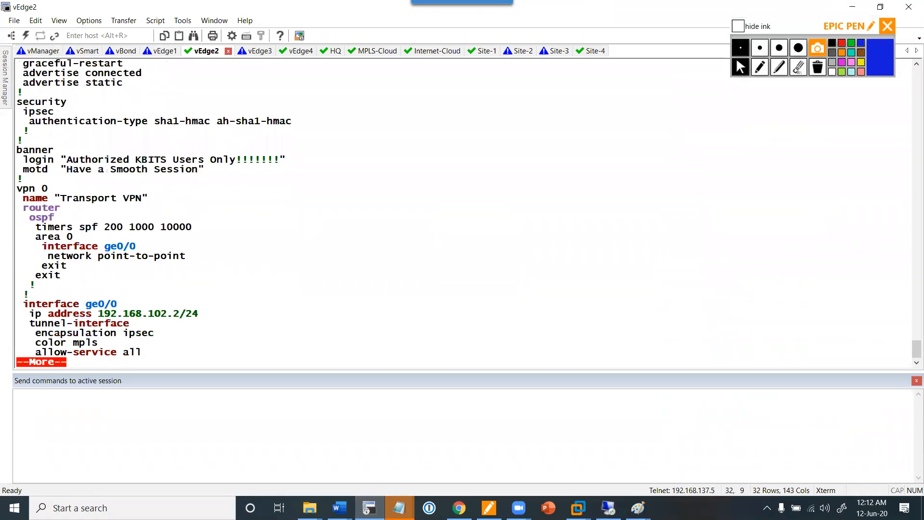
key("space")
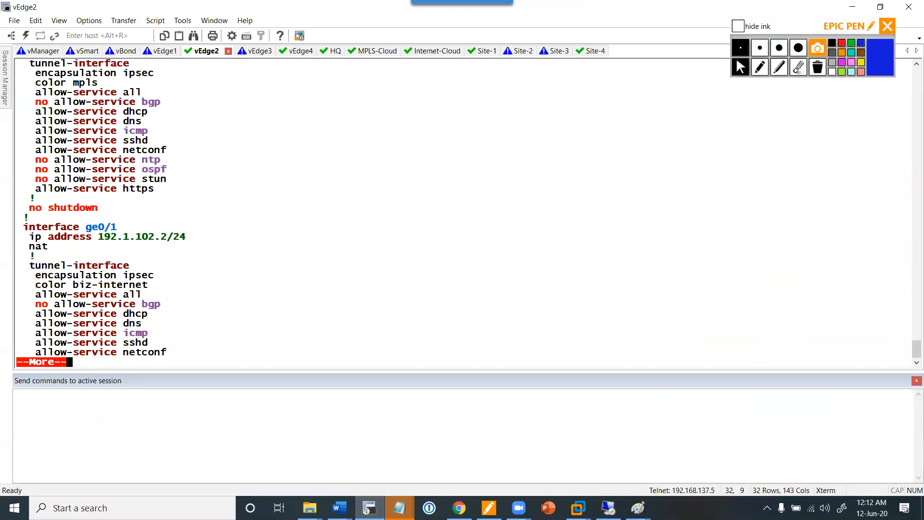
key("Return")
key("Return")
key("Return")
key("Return")
key("Return")
key("Return")
key("Return")
key("Return")
key("Return")
key("Return")
key("Return")
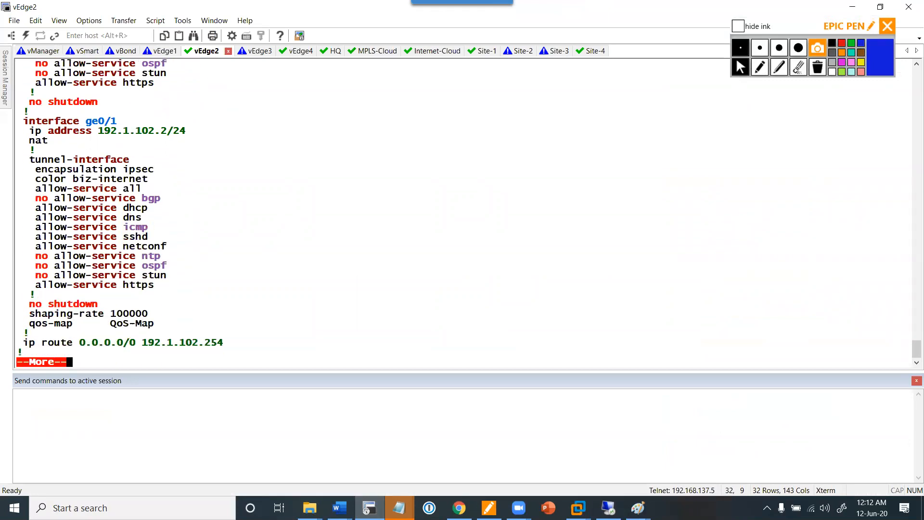
key("Return")
key("Return")
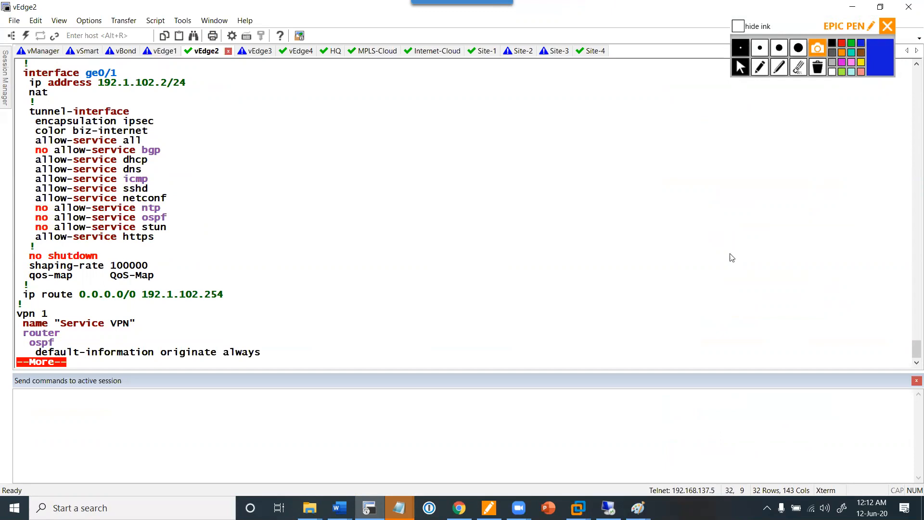
- Highlight the shaping-rate, qos-map and interface ge0/1 lines in the terminal output, and clear the ink
left_click(779, 67)
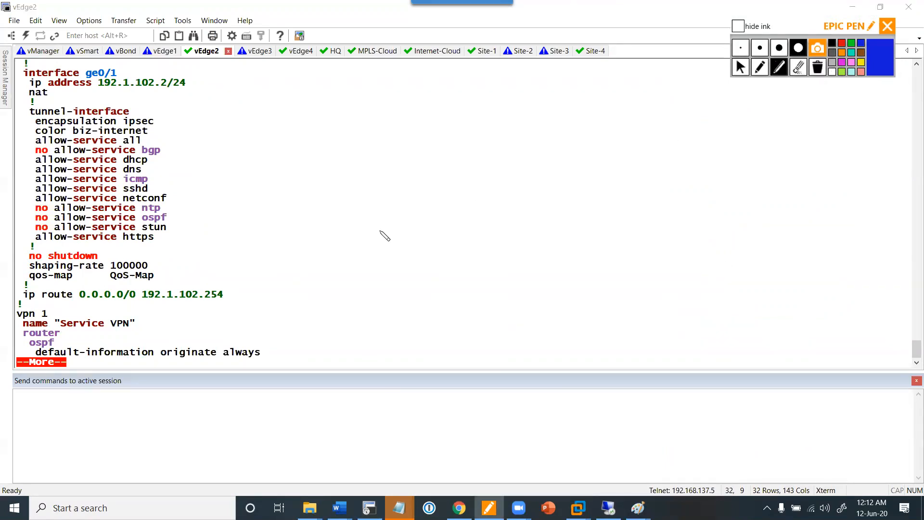
left_click_drag(21, 266, 149, 265)
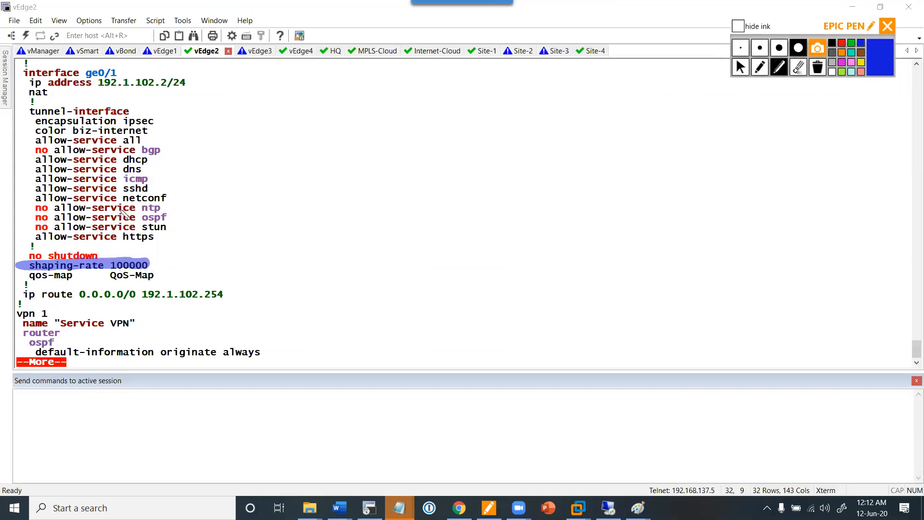
left_click_drag(24, 275, 157, 274)
left_click_drag(11, 73, 124, 72)
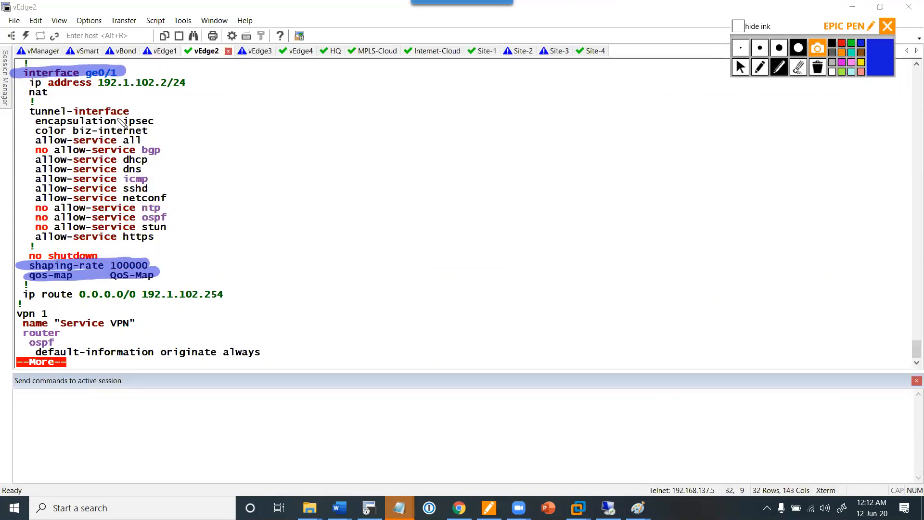
mouse_move(195, 236)
left_mouse_down()
mouse_move(197, 276)
mouse_move(212, 272)
left_mouse_up()
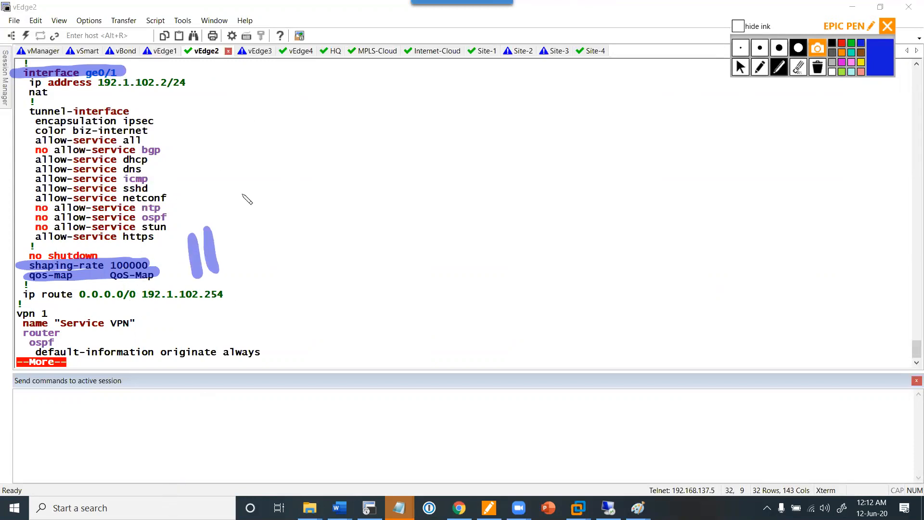
left_click(817, 67)
left_click(745, 70)
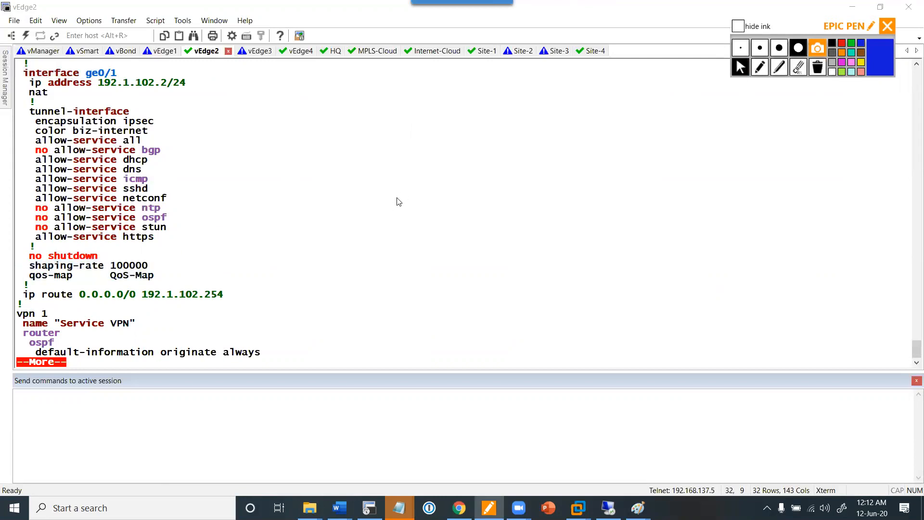
- Continue through the running configuration to the policy section and select the access-list name QoS-ACL
left_click(406, 207)
key("space")
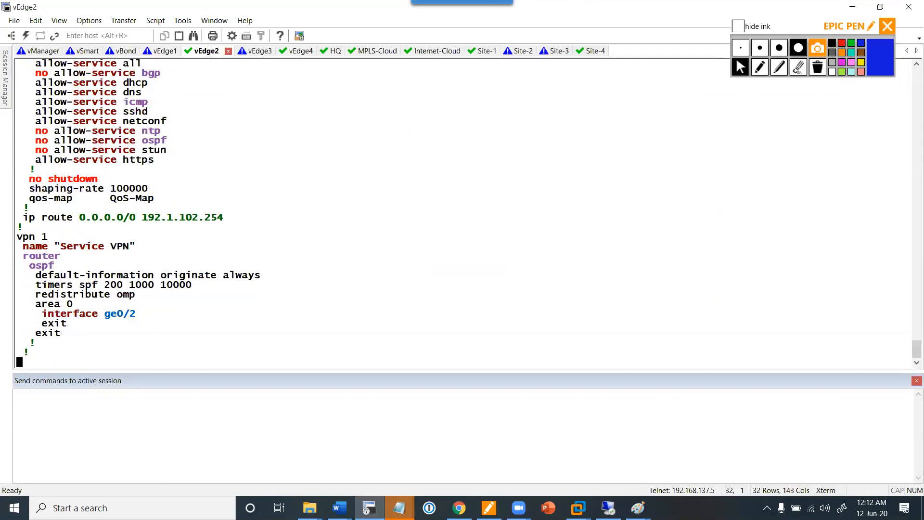
key("space")
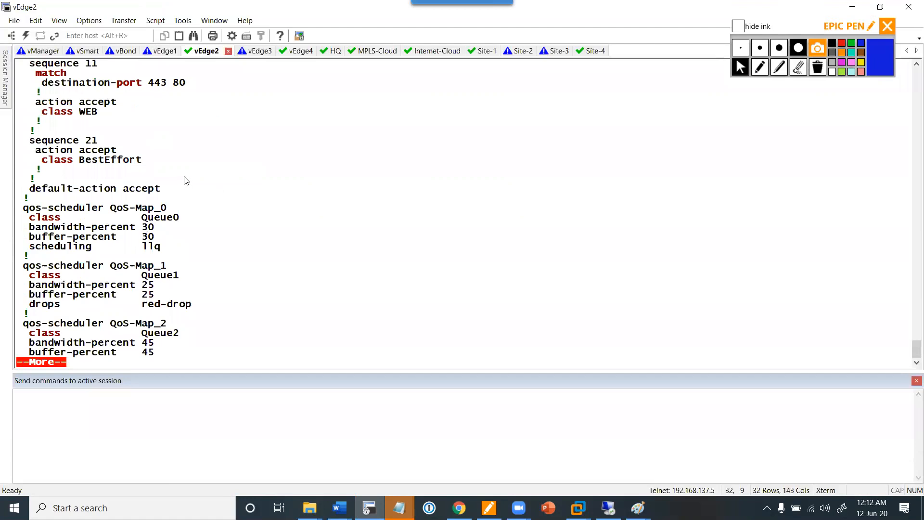
scroll(187, 181, "up", 5)
left_click_drag(99, 124, 141, 126)
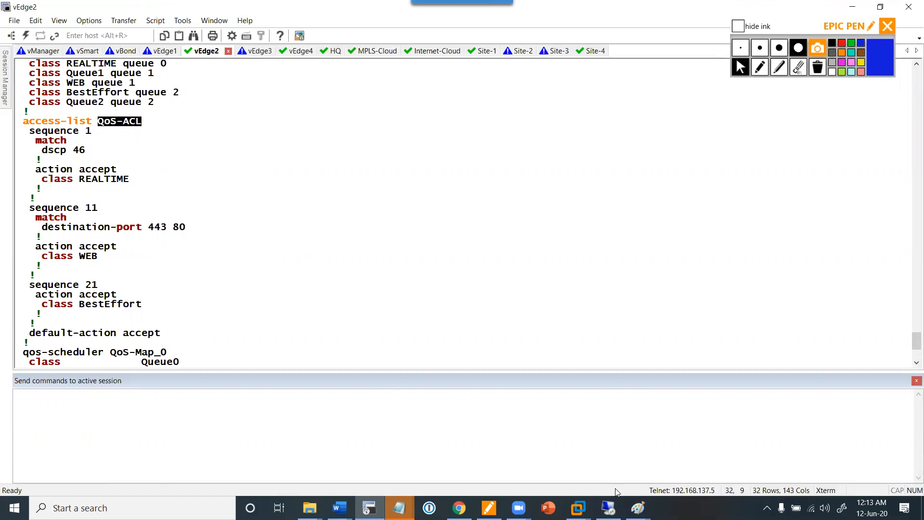
- On the EVE topology, highlight vEdge4's Internet link, its link to Site-4 and vEdge3's ge0/2 port, and clear the ink
mouse_move(638, 508)
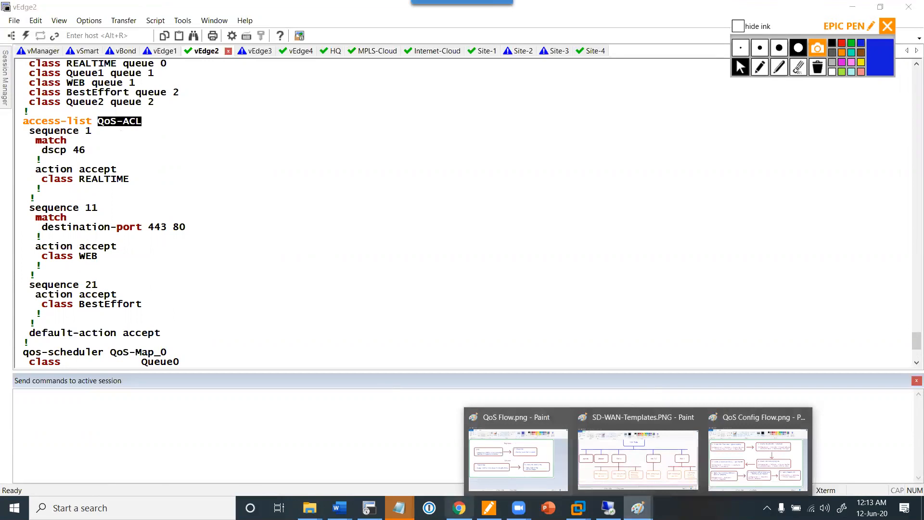
left_click(459, 508)
left_click(779, 67)
left_click_drag(693, 315, 499, 330)
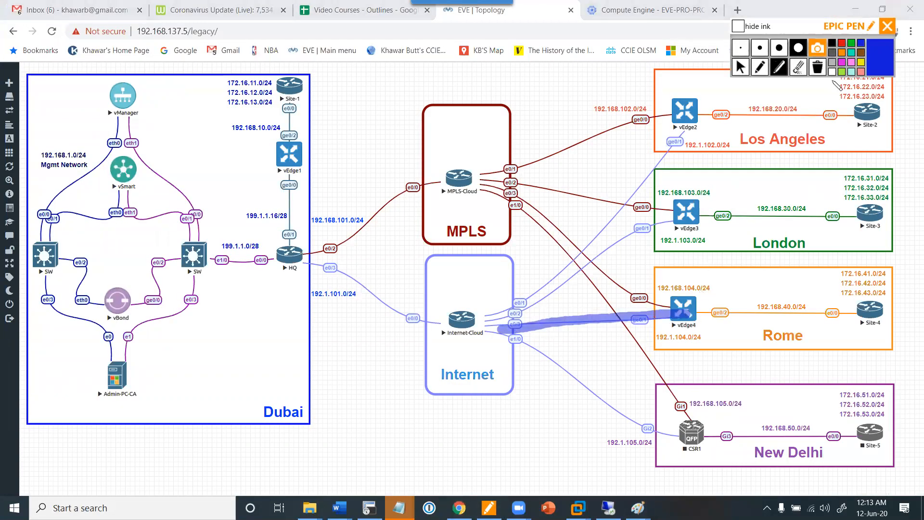
left_click(817, 66)
mouse_move(869, 307)
left_mouse_down()
mouse_move(701, 312)
mouse_move(734, 316)
left_mouse_up()
mouse_move(726, 215)
left_mouse_down()
mouse_move(719, 218)
mouse_move(728, 216)
left_mouse_up()
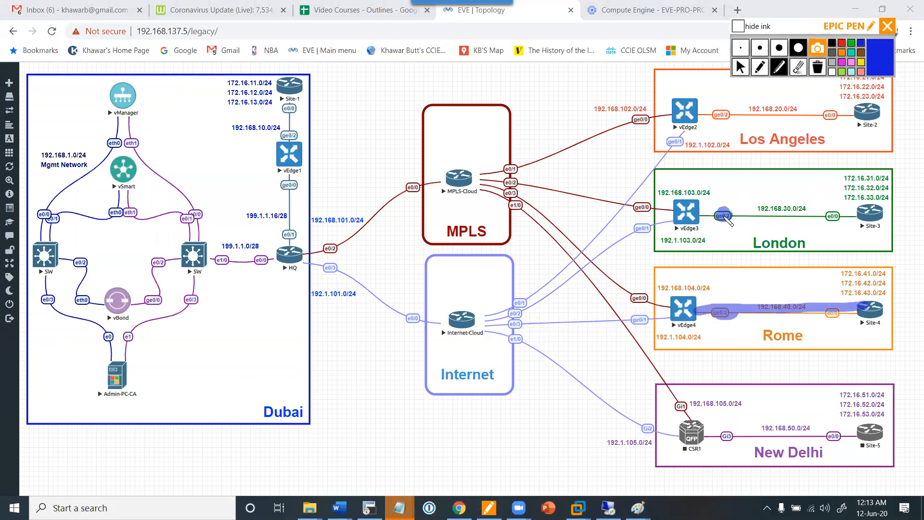
left_click(817, 67)
left_click(740, 67)
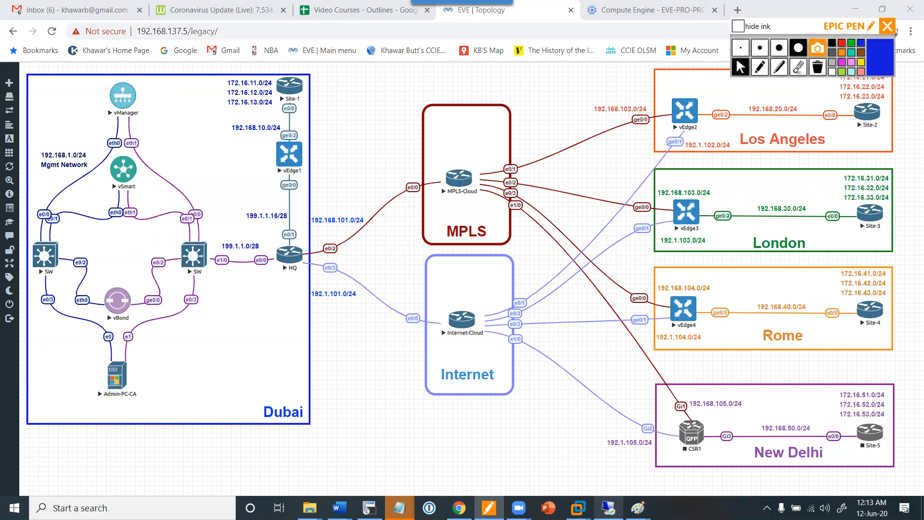
- Switch to vManage in the remote desktop, search the feature templates for G2, and open VE-VPNINT-VPN1-G2 for editing
left_click(609, 508)
mouse_move(18, 117)
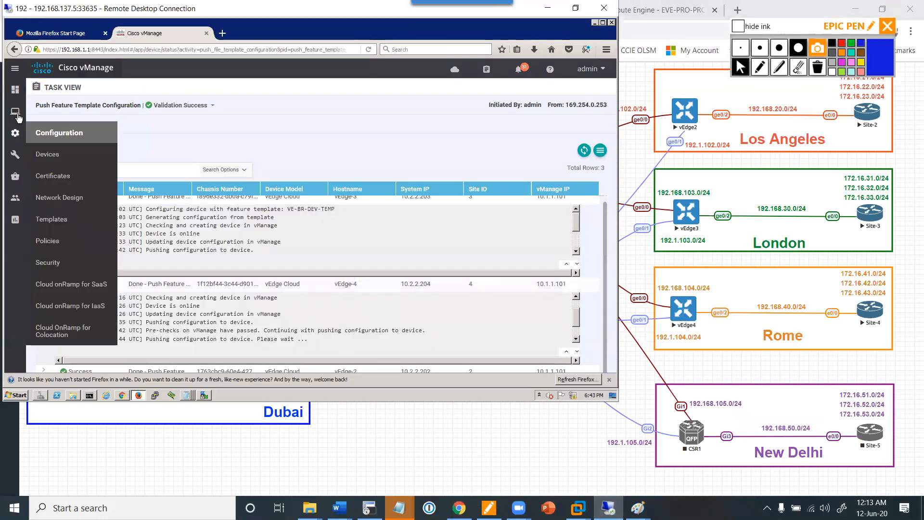
mouse_move(16, 141)
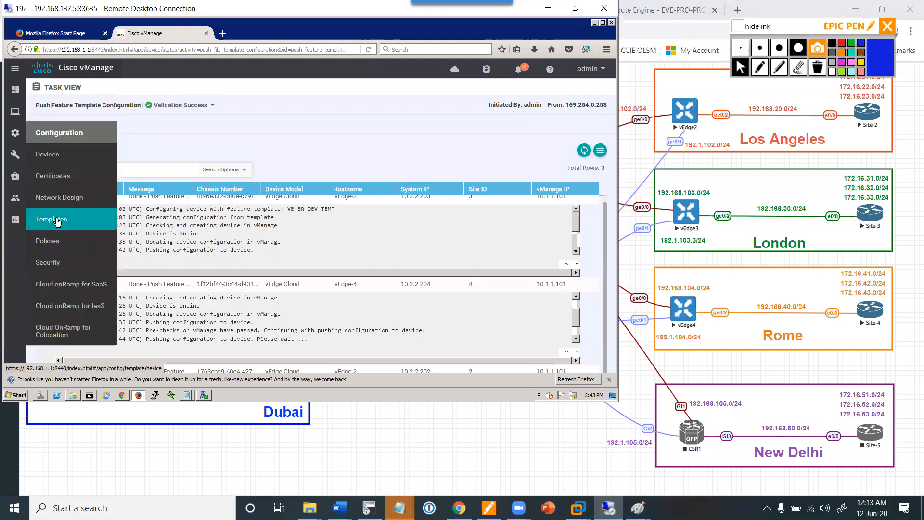
left_click(57, 221)
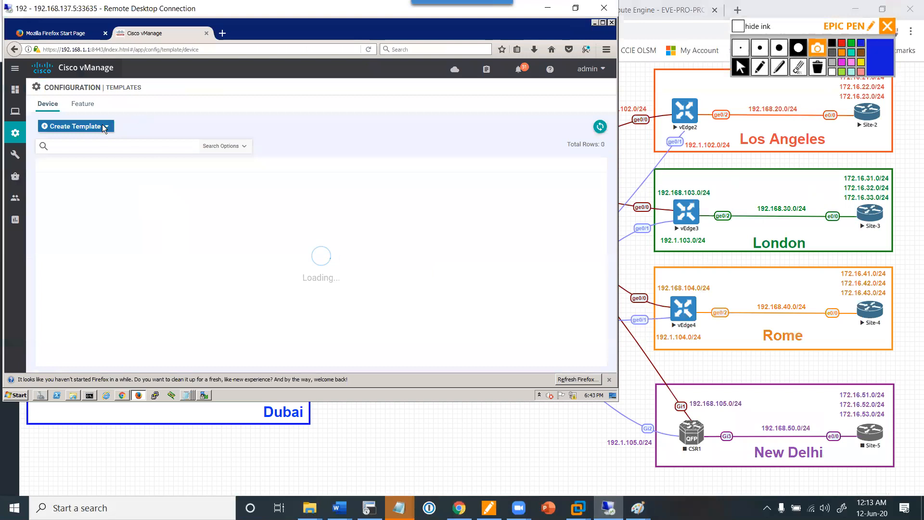
left_click(83, 105)
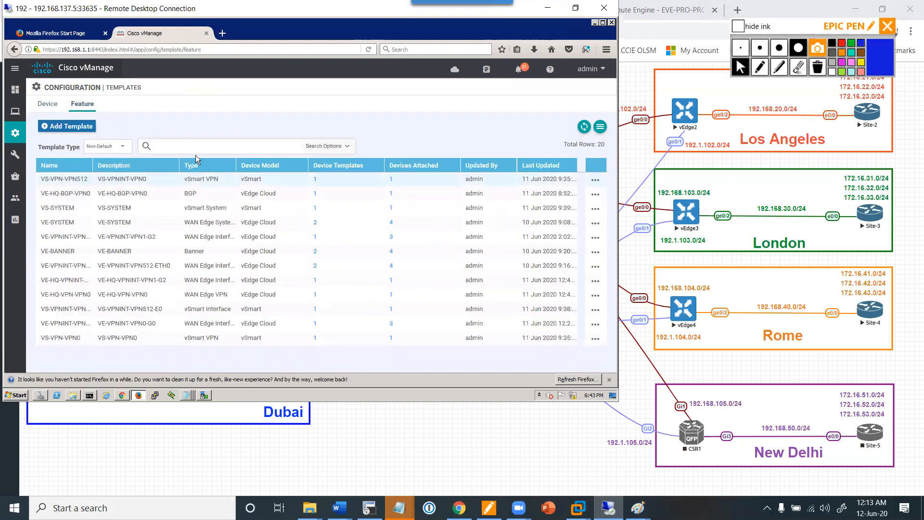
type("G2")
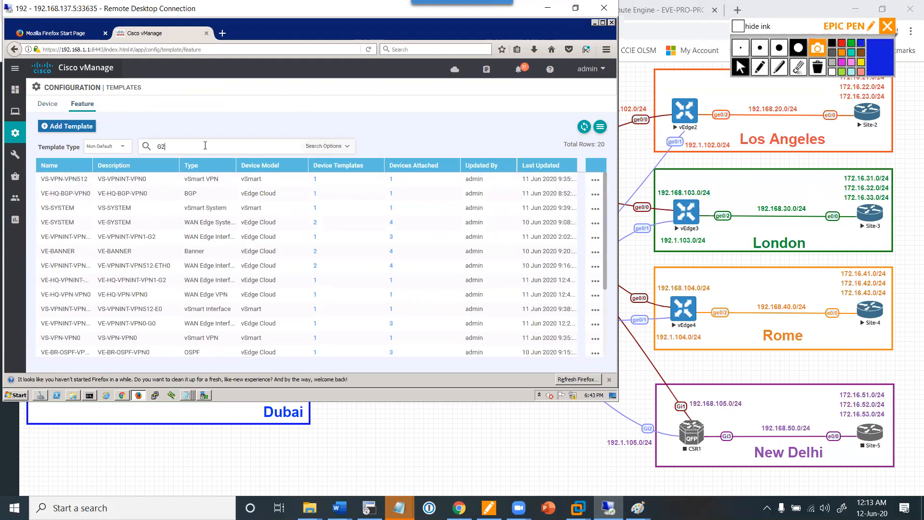
key("Return")
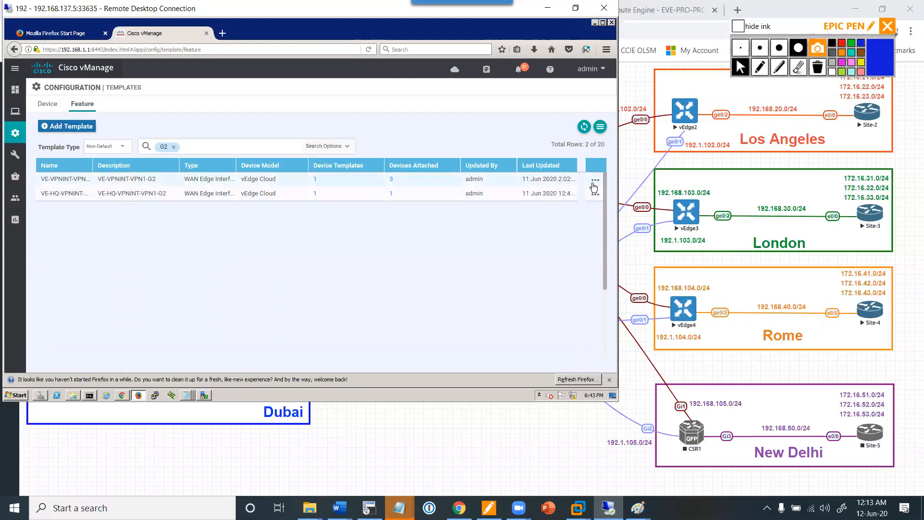
left_click(595, 180)
left_click(546, 217)
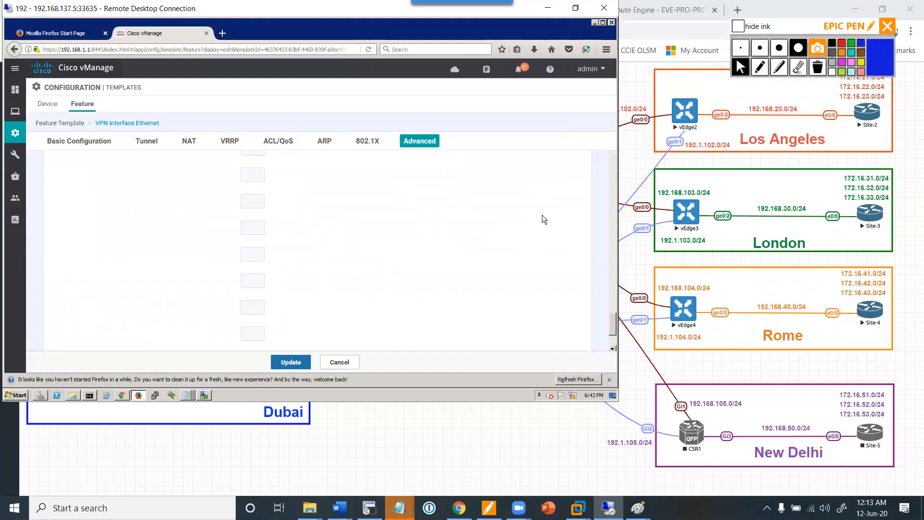
- In the template's ACL/QoS settings, turn on the IPv4 ingress ACL globally and set its access list to QoS-ACL
left_click(286, 142)
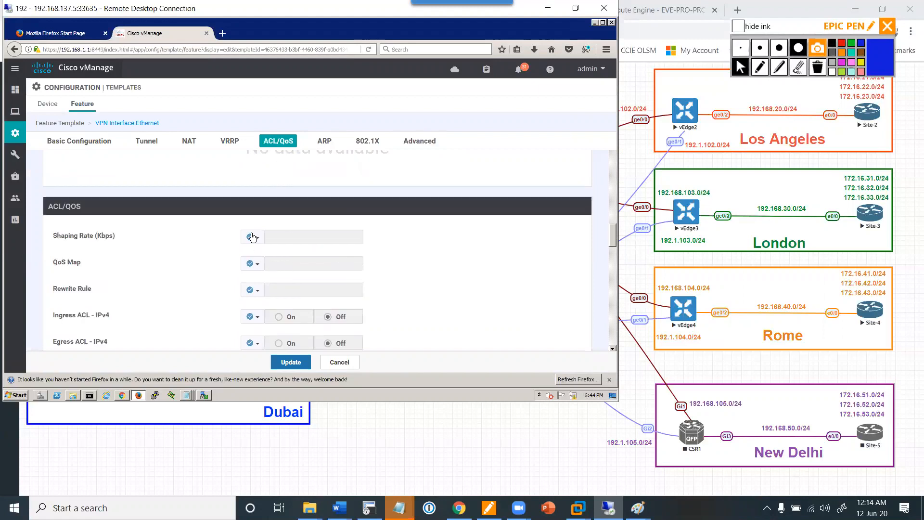
scroll(107, 256, "up", 15)
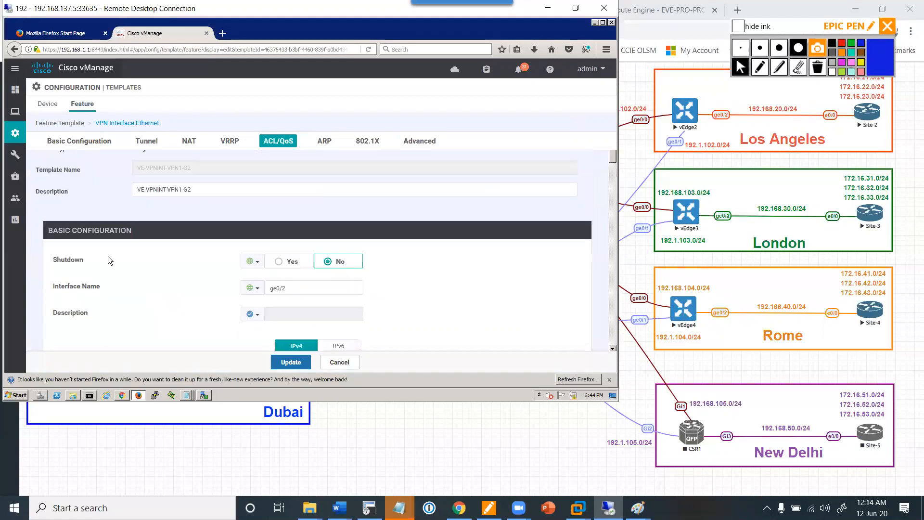
left_click(284, 142)
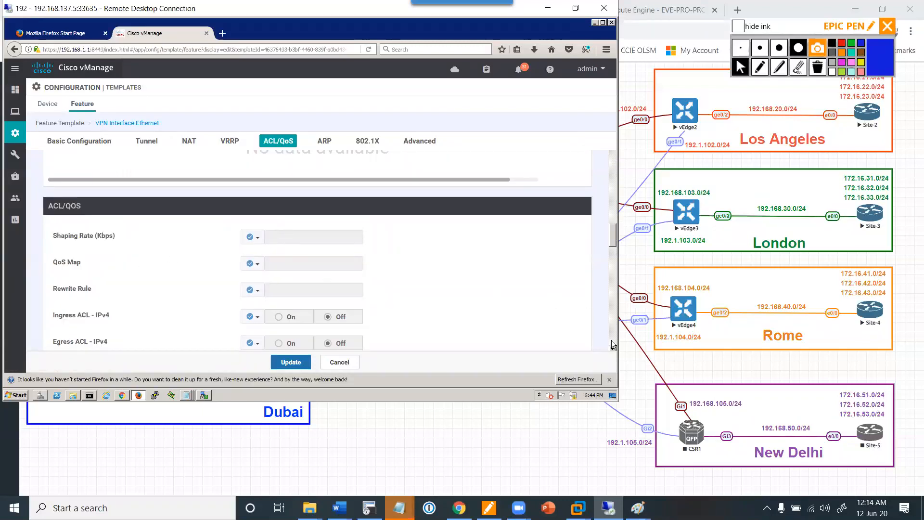
scroll(611, 348, "down", 2)
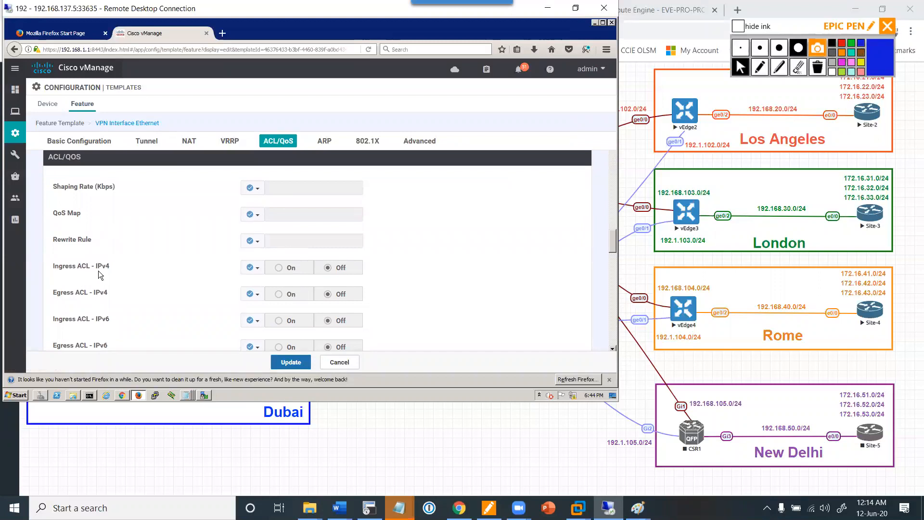
left_click(260, 271)
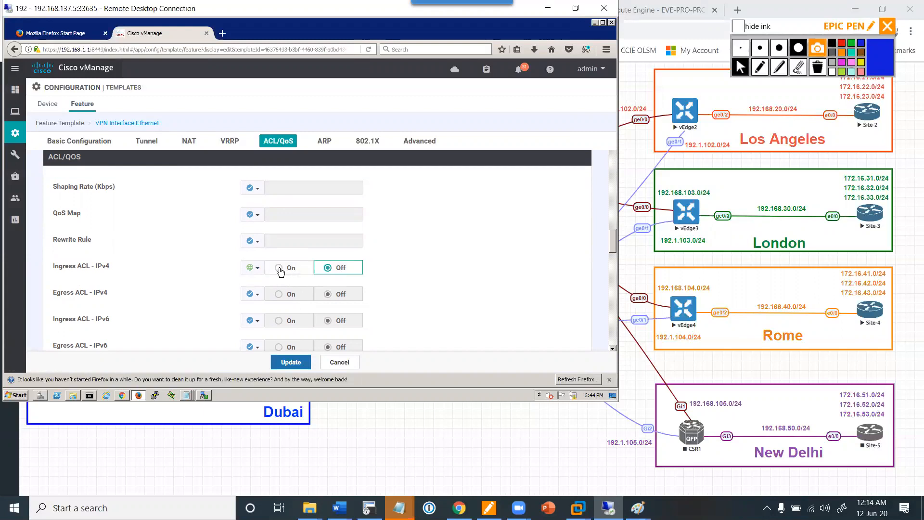
left_click(279, 270)
left_click(270, 294)
type("QoS-ACL")
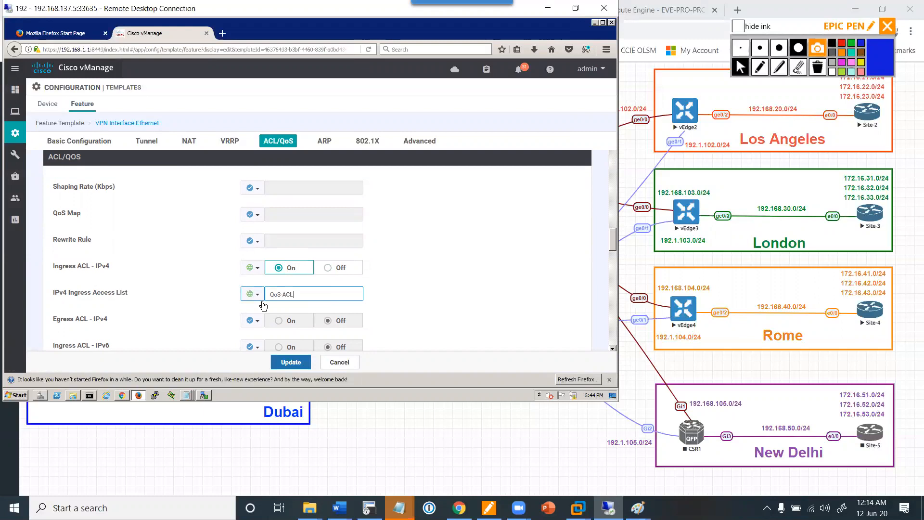
- In the vEdge2 terminal session, trace class REALTIME from the QoS-ACL sequence 1 action to its queue in the class-map
left_click(368, 507)
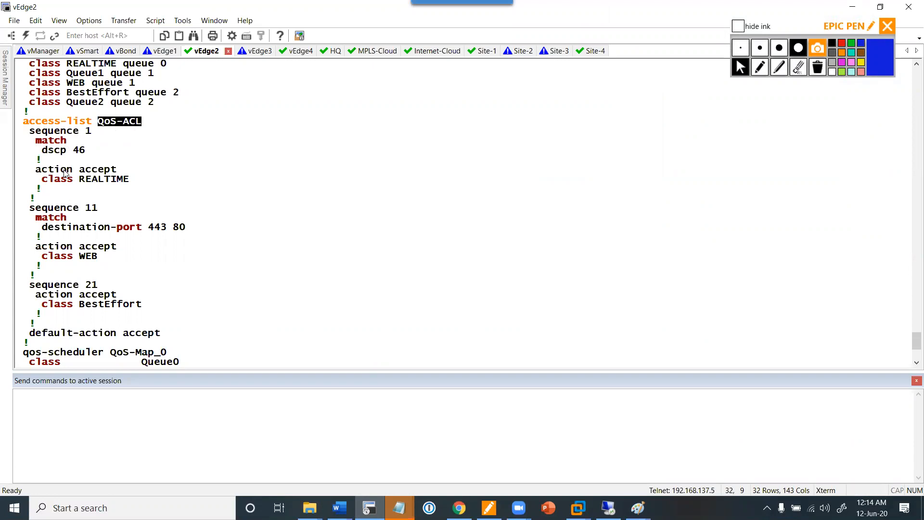
left_click_drag(79, 179, 151, 185)
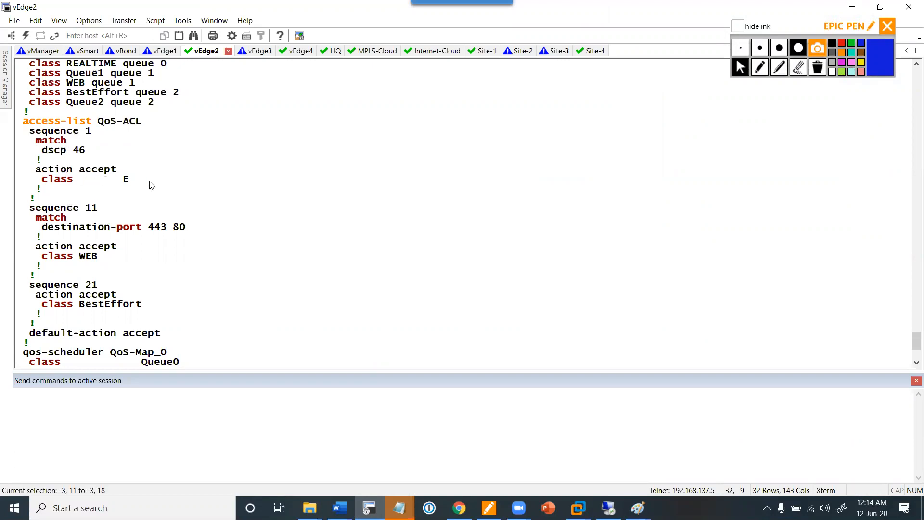
scroll(151, 186, "up", 6)
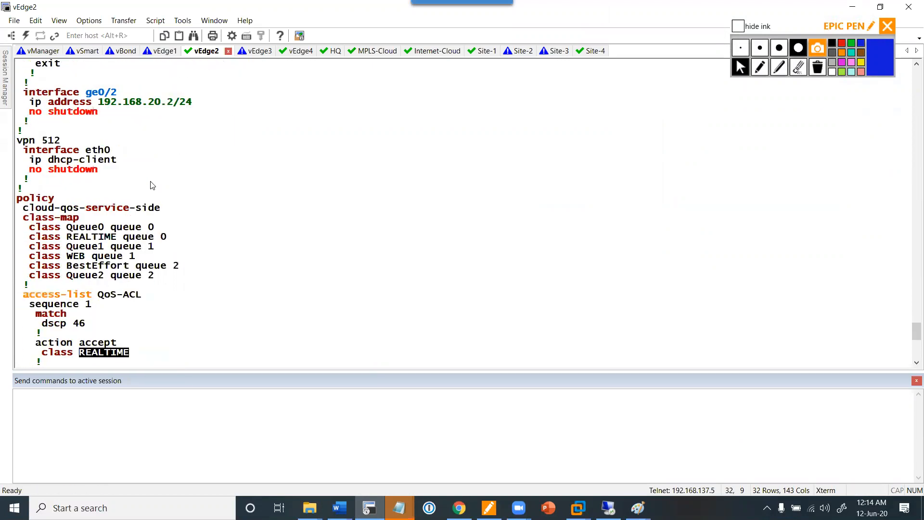
left_click_drag(68, 237, 192, 243)
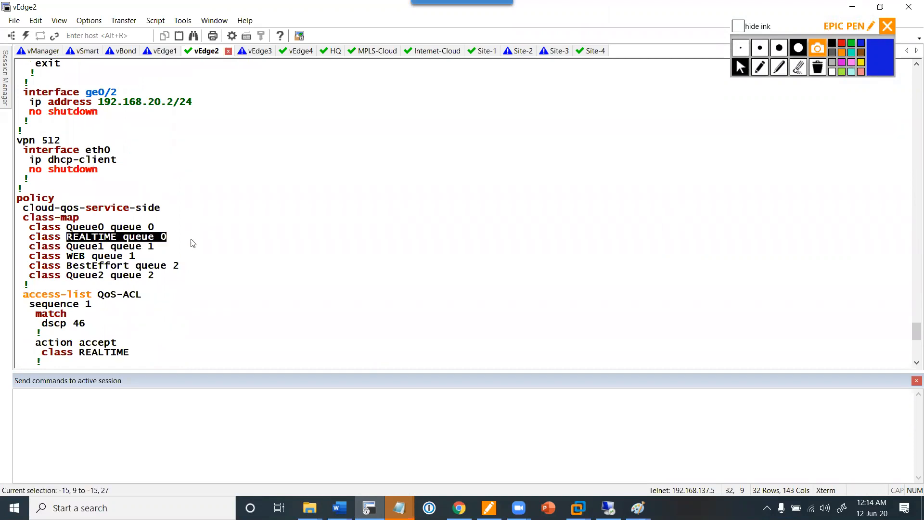
scroll(191, 243, "down", 11)
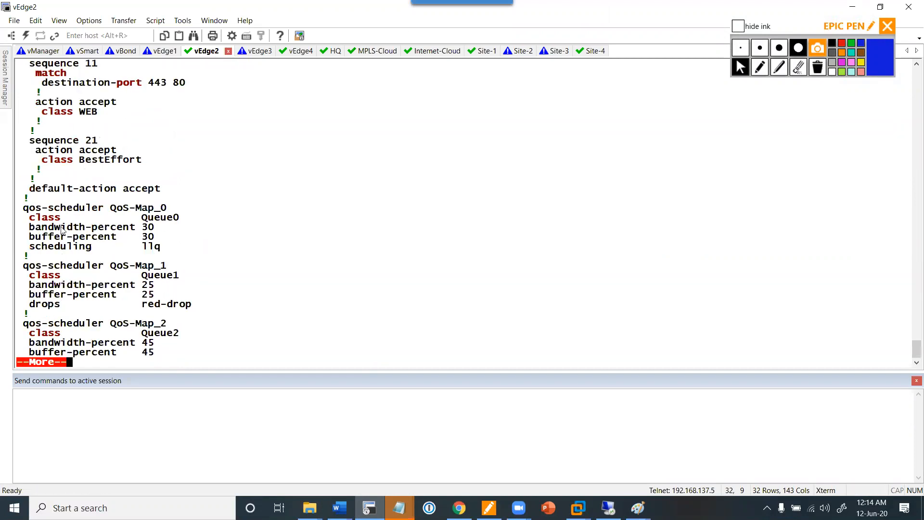
- Select the bandwidth-percent lines of the QoS-Map_0, QoS-Map_1 and QoS-Map_2 schedulers in turn
left_click_drag(32, 230, 152, 238)
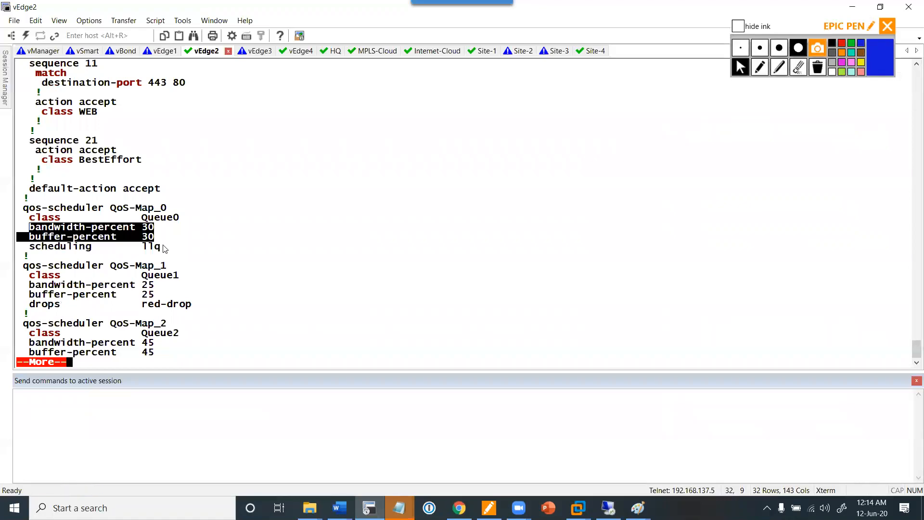
left_click_drag(22, 285, 153, 284)
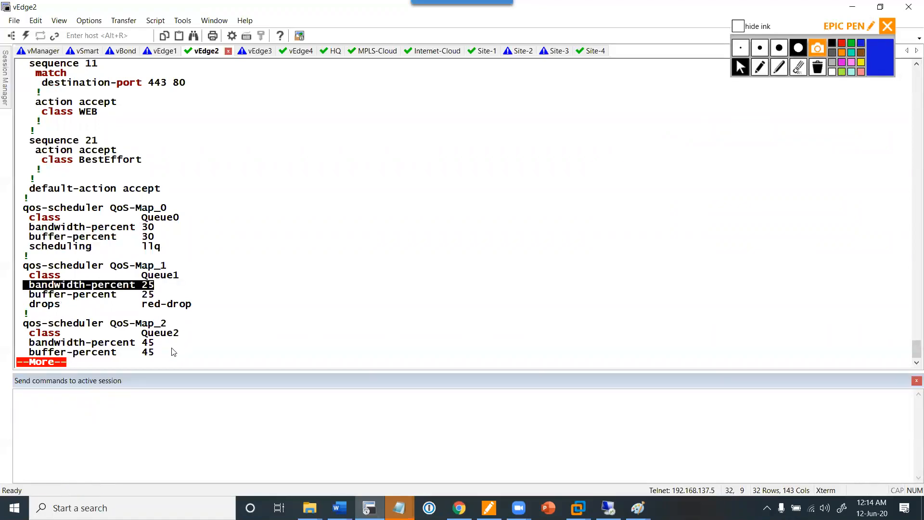
left_click_drag(174, 352, 20, 346)
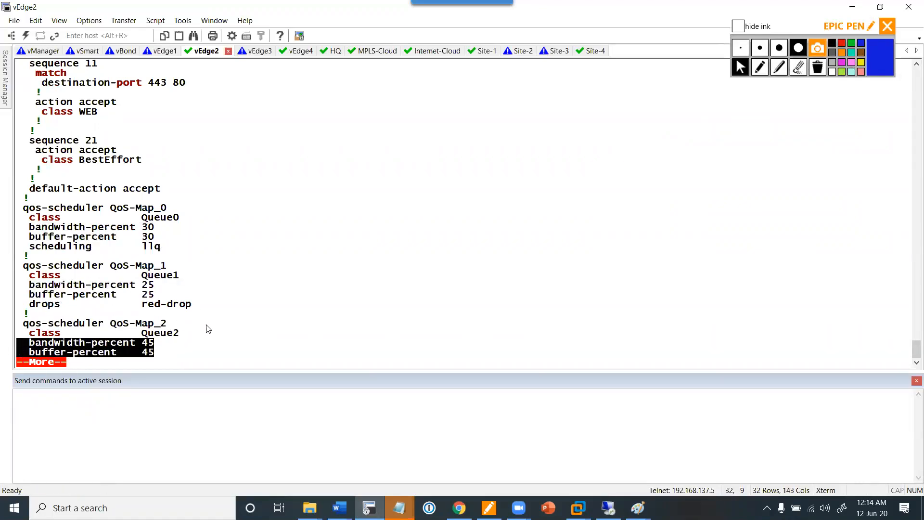
- Page to the end of the configuration to examine the QoS-Map definition, and go back to its use under interface ge0/1
key("space")
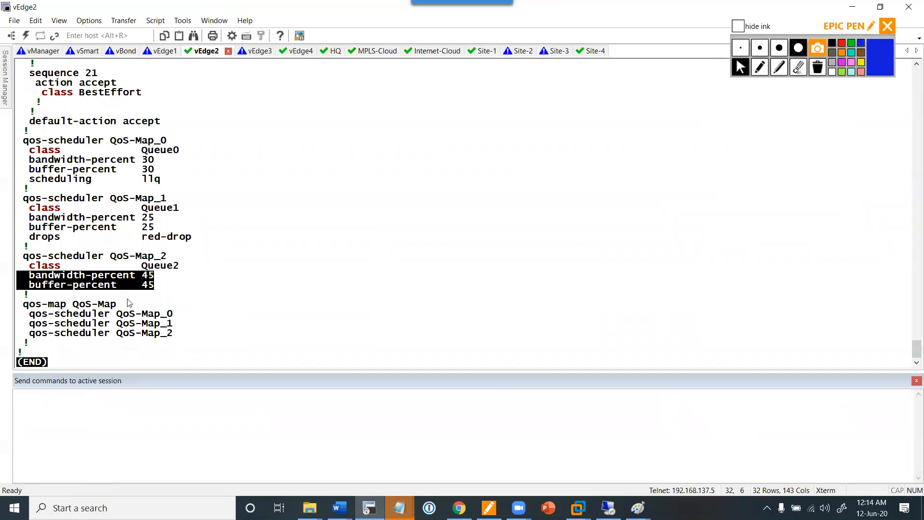
left_click_drag(120, 304, 9, 315)
scroll(226, 218, "up", 15)
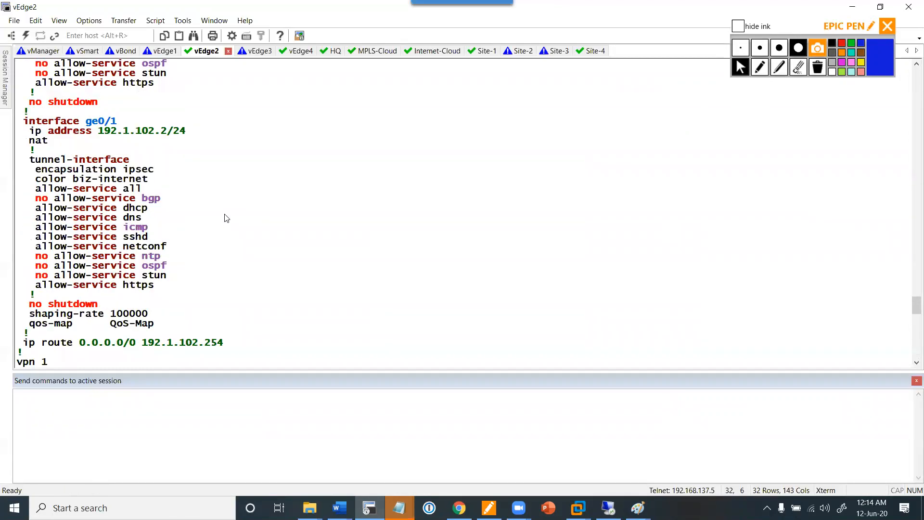
left_click_drag(166, 293, 46, 299)
left_click(46, 299)
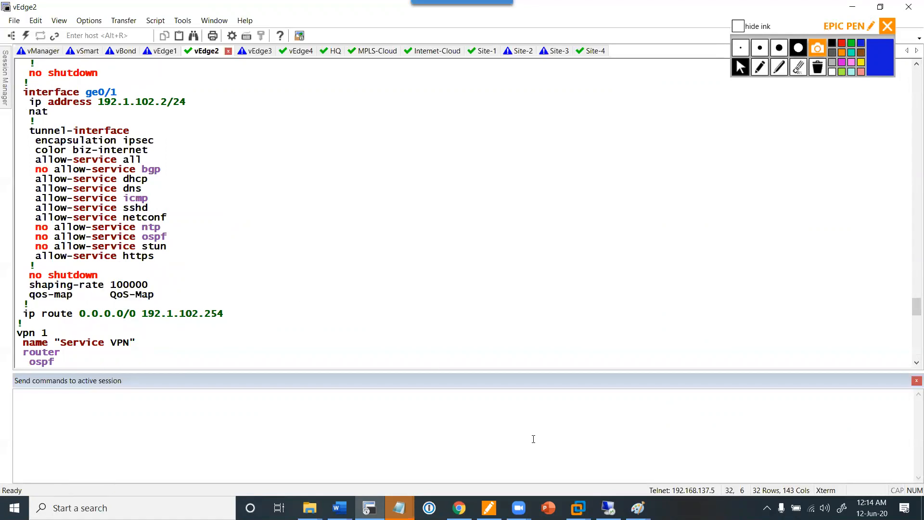
- Return to vManage, review the remaining ACL/QoS settings of the G2 interface template, and save the template update
left_click(608, 508)
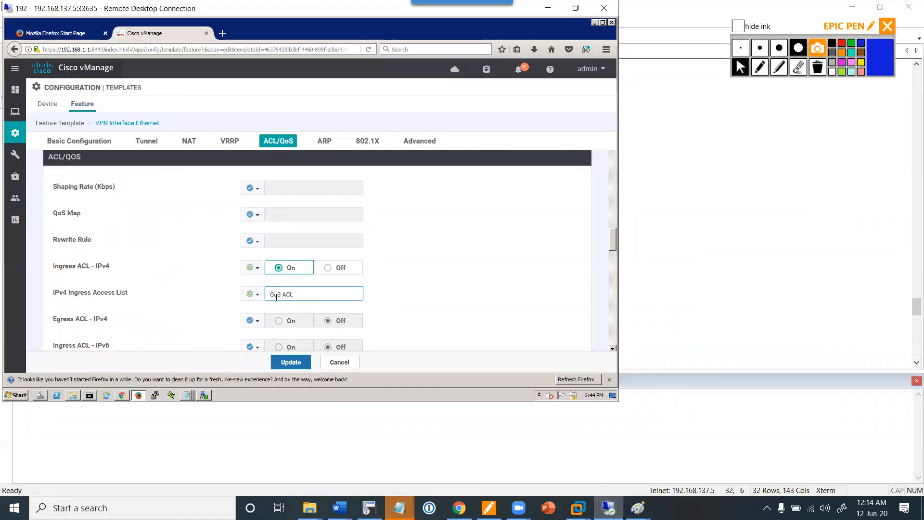
scroll(424, 285, "down", 3)
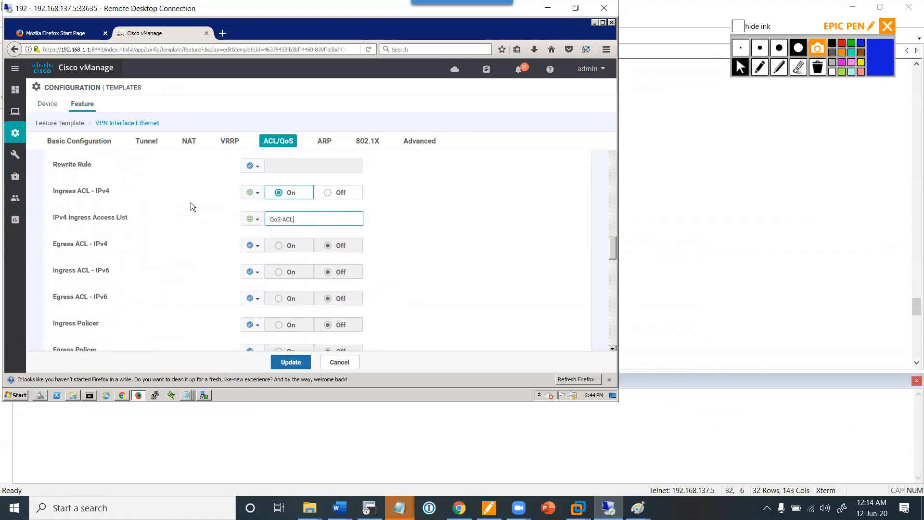
scroll(427, 271, "down", 3)
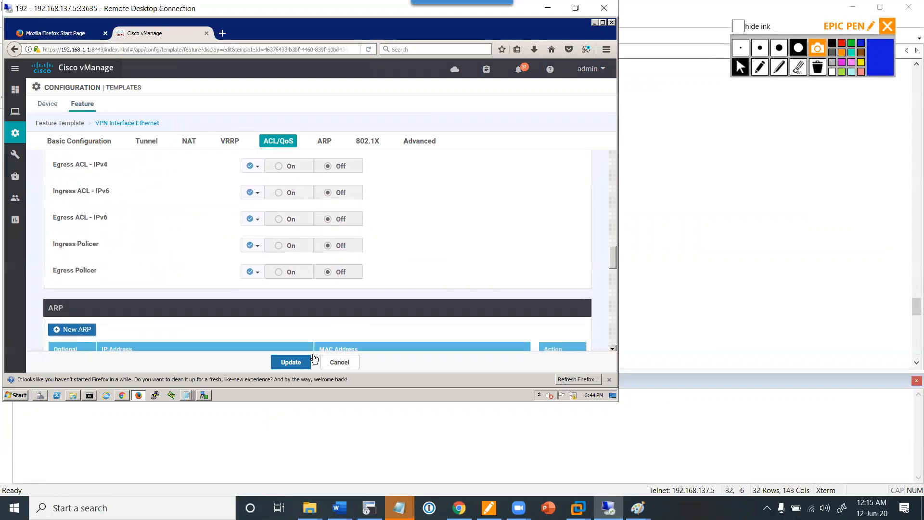
left_click(297, 361)
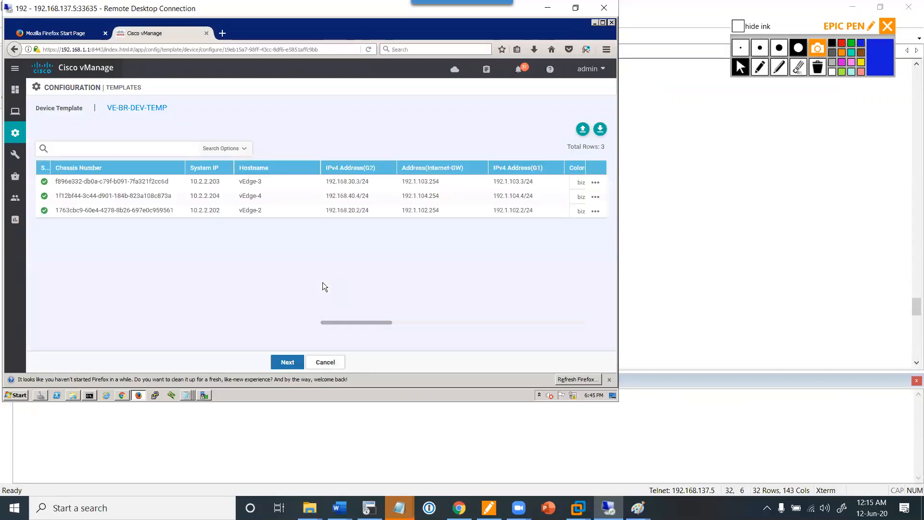
- Push the updated VE-BR-DEV-TEMP configuration to the three attached vEdge devices and confirm the change
left_click(288, 362)
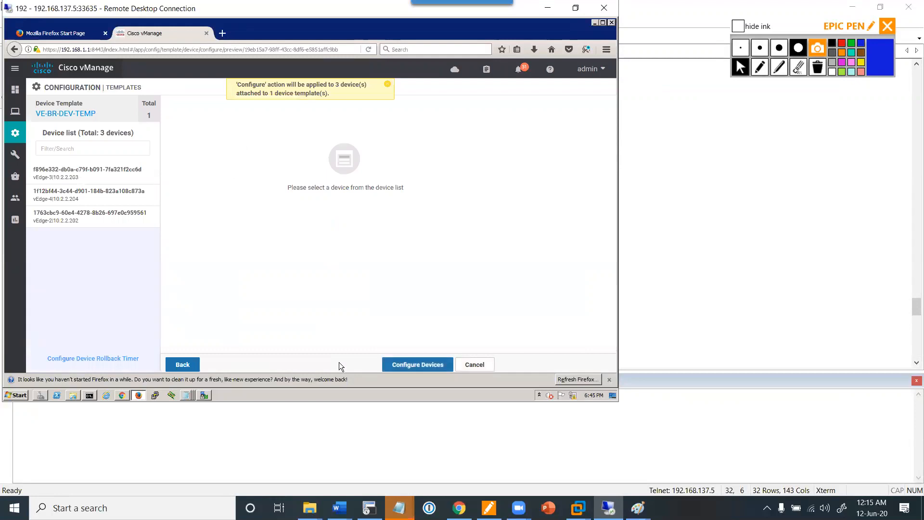
left_click(424, 364)
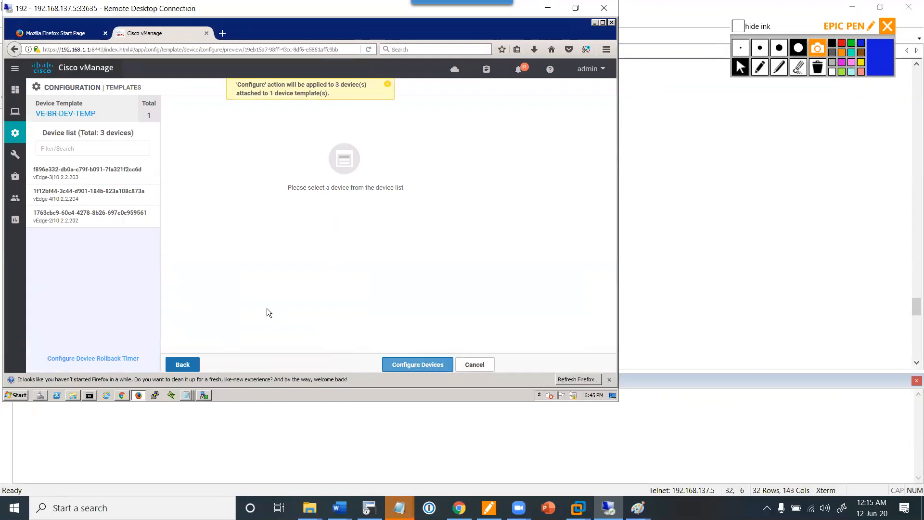
left_click(204, 218)
left_click(359, 255)
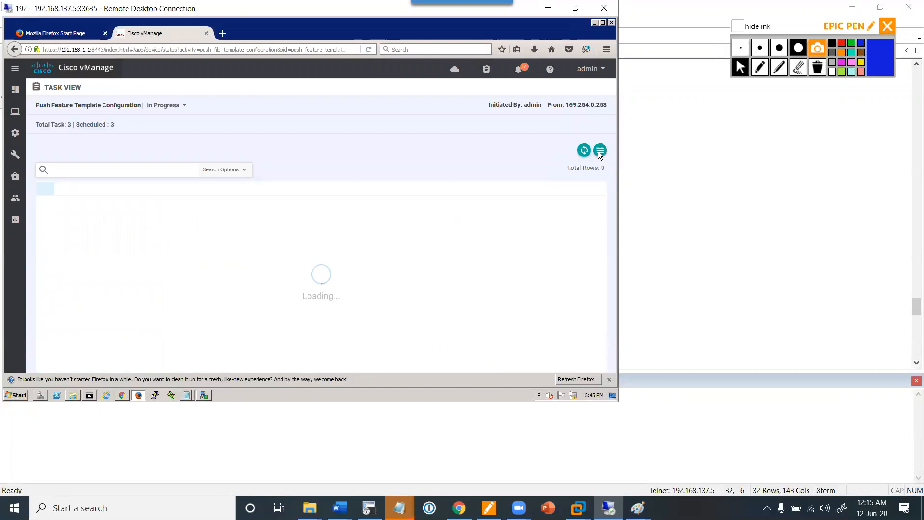
- Expand vEdge-3's log in the push task view and refresh the task status to monitor the deployment
left_click(600, 150)
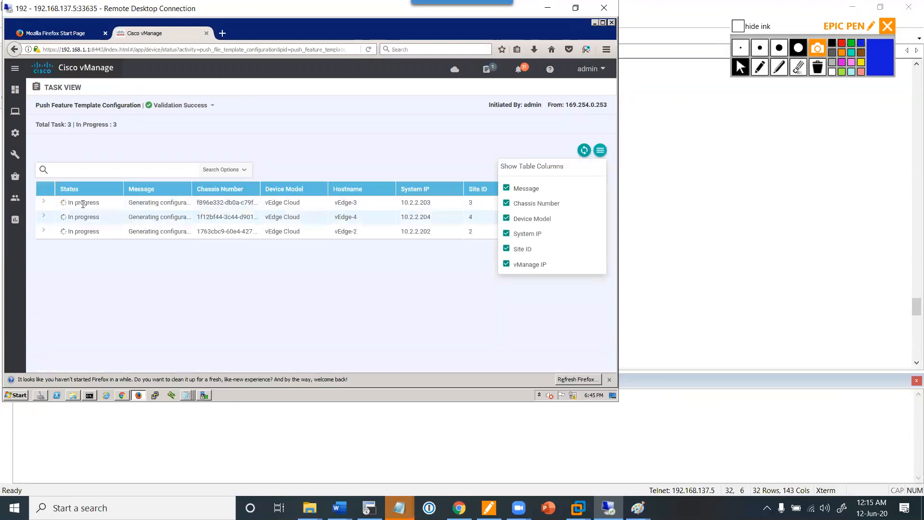
left_click(92, 289)
left_click(46, 205)
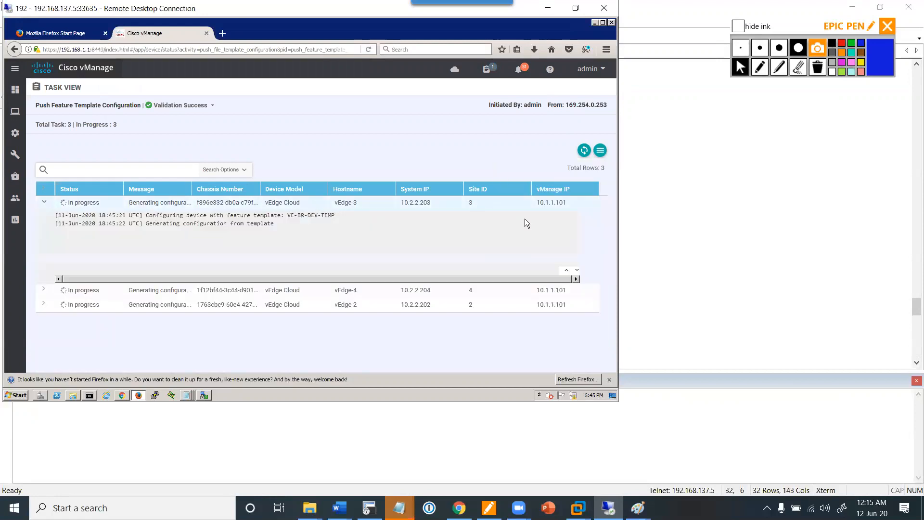
left_click(585, 150)
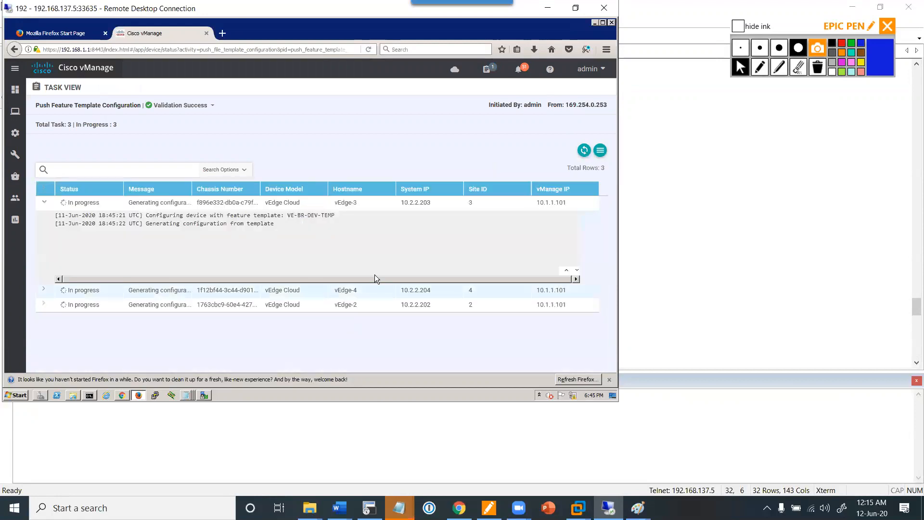
left_click(582, 152)
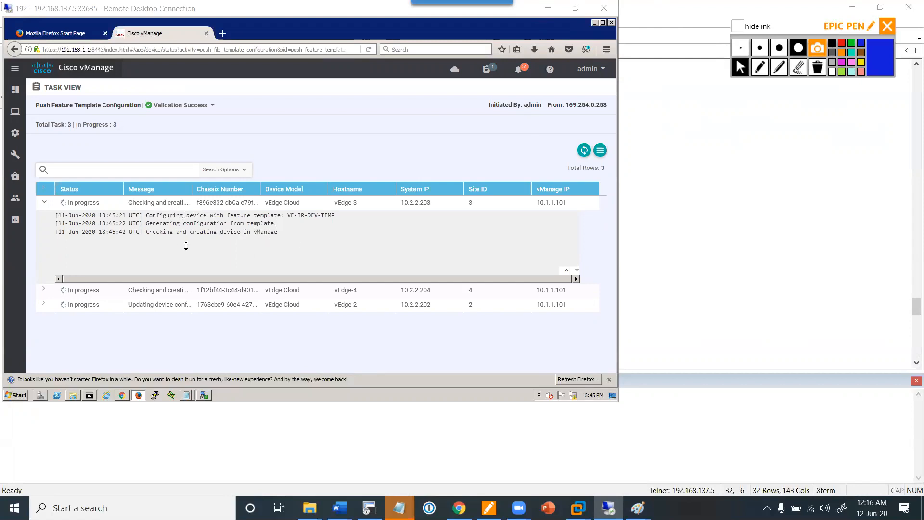
- Refresh the status of the template push task and bring up the QoS Config Flow.png diagram in Paint
left_click(584, 150)
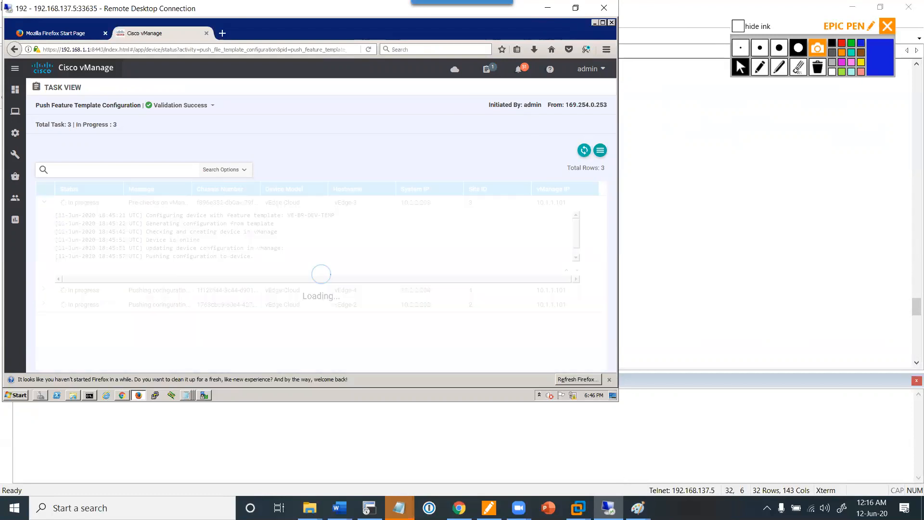
left_click(642, 505)
left_click(721, 474)
left_click(723, 473)
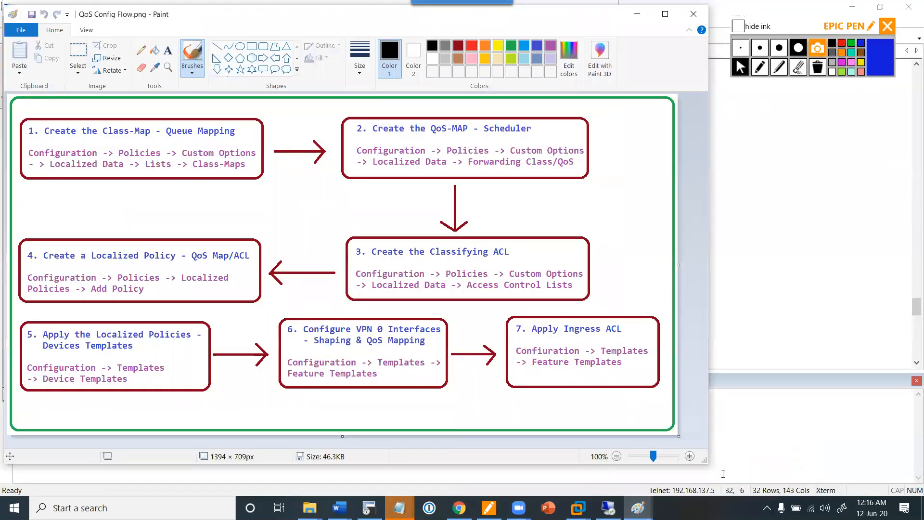
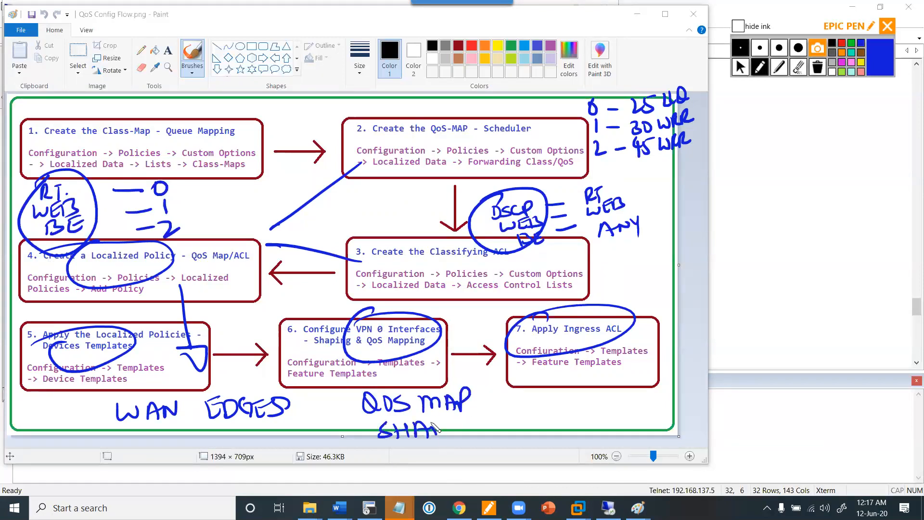
- Handwrite INGRESS ACL below the diagram's Apply Ingress ACL box, clear all ink annotations, and return to the normal pointer
mouse_move(542, 379)
left_mouse_down()
mouse_move(606, 381)
mouse_move(580, 406)
mouse_move(594, 413)
mouse_move(608, 403)
mouse_move(656, 405)
mouse_move(625, 431)
mouse_move(645, 430)
left_mouse_up()
left_click_drag(655, 420, 649, 429)
left_click_drag(660, 417, 673, 426)
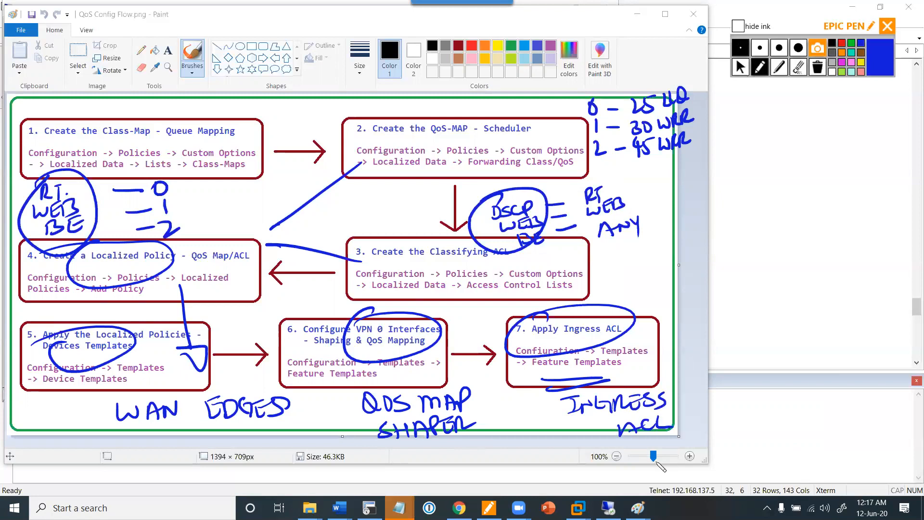
left_click(817, 67)
left_click(740, 68)
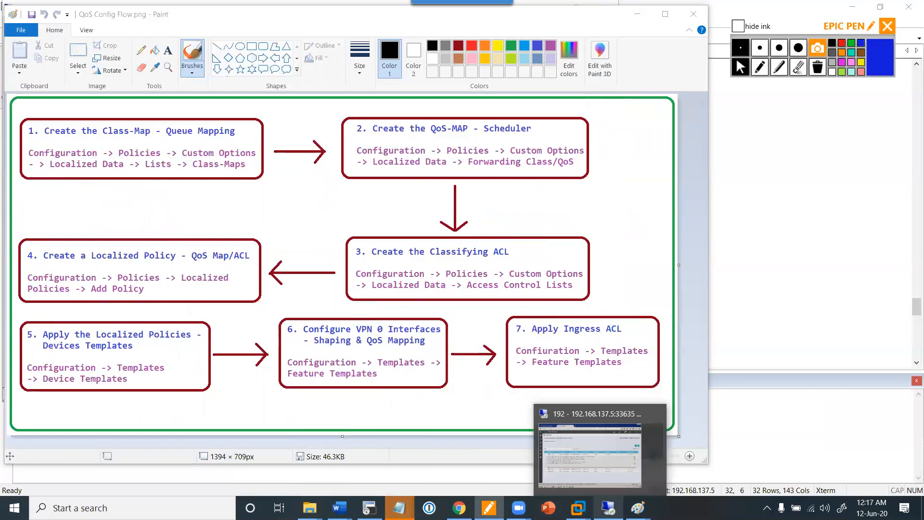
- Check the push task in vManage, switch to the vEdge2 console, leave the old output, and run sh run
left_click(608, 508)
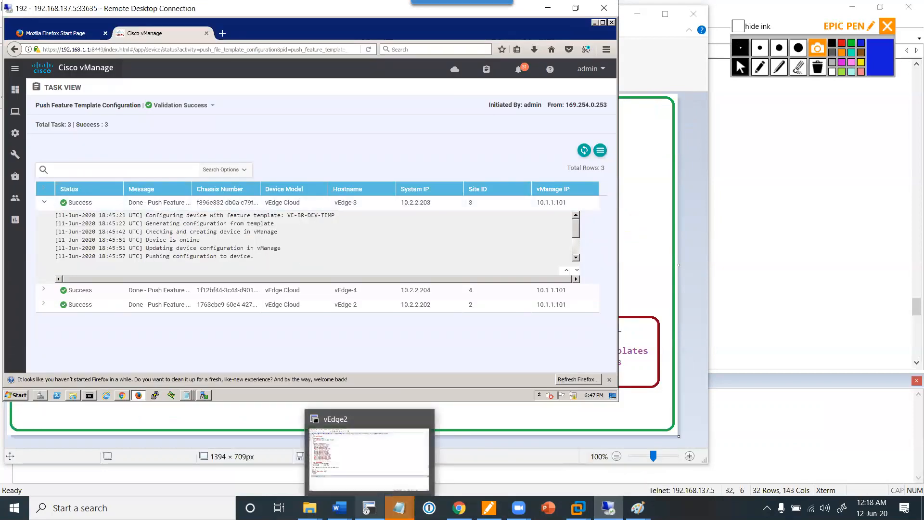
left_click(369, 508)
left_click_drag(311, 279, 311, 281)
key("q")
key("Return")
type("sh run")
key("Return")
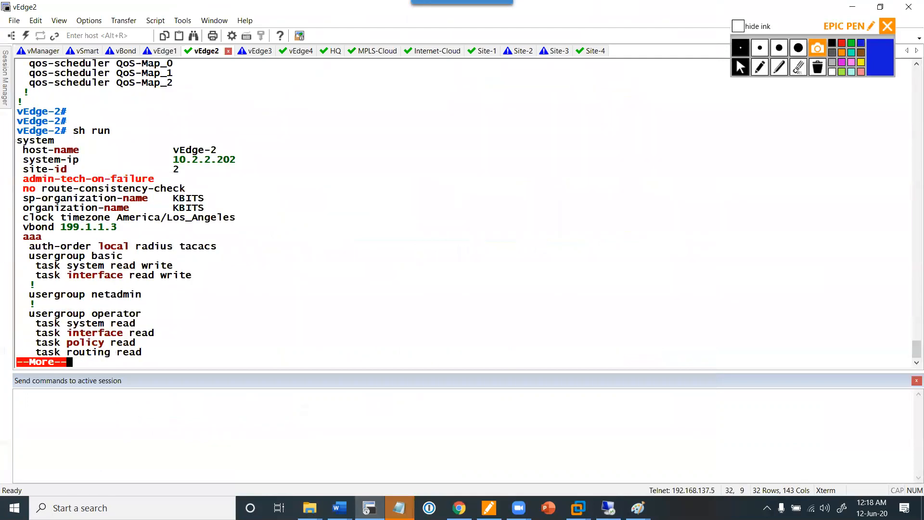
- Page through the running configuration to examine the QoS-ACL access list under interface ge0/2, and go back to the VPN 0 interfaces
key("Return")
key("Return")
key("Return")
key("Return")
key("Return")
key("Return")
key("Return")
key("Return")
key("Return")
key("Return")
key("Return")
key("Return")
key("Return")
key("Return")
key("Return")
key("Return")
key("Return")
key("Return")
key("Return")
key("Return")
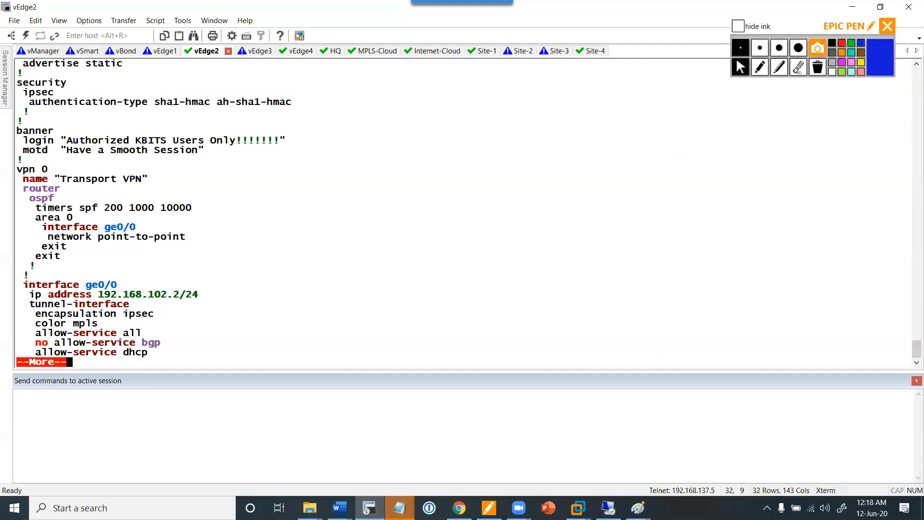
key("Return")
key("Return")
key("Return")
key("Return")
key("Return")
key("Return")
key("Return")
key("Return")
key("Return")
key("Return")
key("Return")
key("Return")
key("Return")
key("Return")
key("Return")
key("Return")
key("Return")
key("Return")
key("Return")
key("Return")
key("Return")
key("Return")
key("Return")
key("Return")
key("Return")
key("Return")
key("Return")
key("Return")
key("Return")
key("Return")
key("Return")
key("Return")
key("Return")
key("Return")
key("Return")
key("Return")
key("Return")
key("Return")
key("Return")
key("Return")
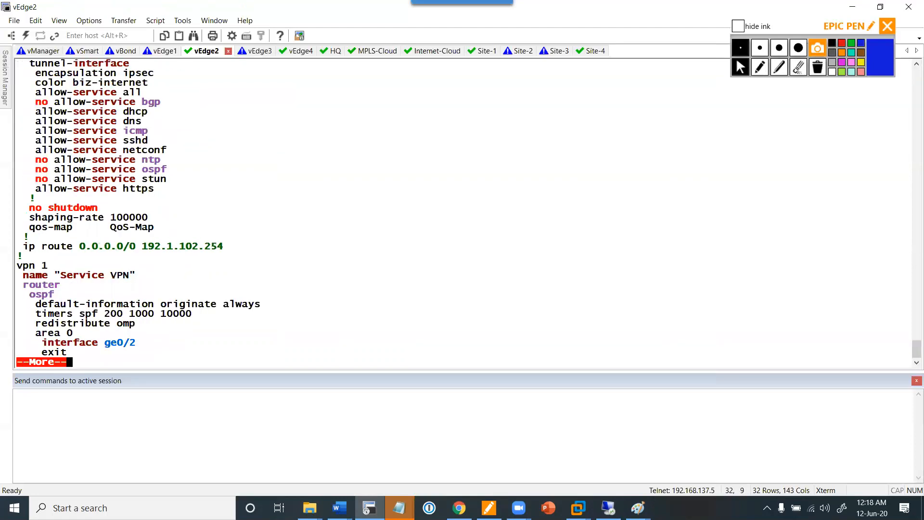
key("Return")
key("Return")
key("Return")
key("Return")
key("Return")
key("Return")
key("Return")
key("Return")
key("Return")
key("Return")
key("Return")
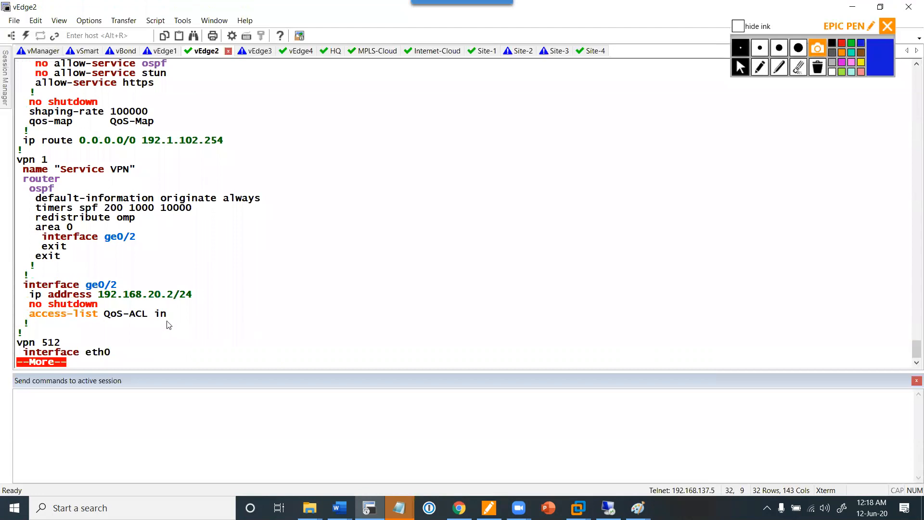
left_click_drag(167, 317, 18, 321)
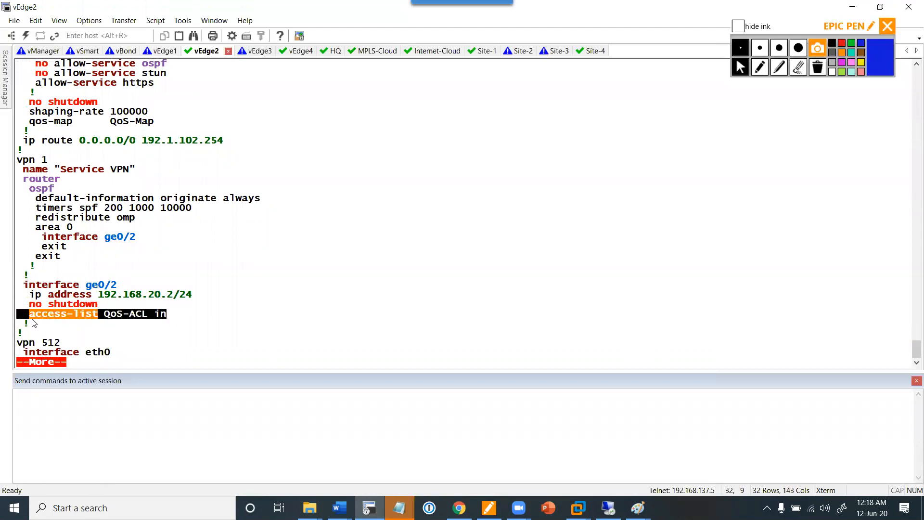
left_click(176, 318)
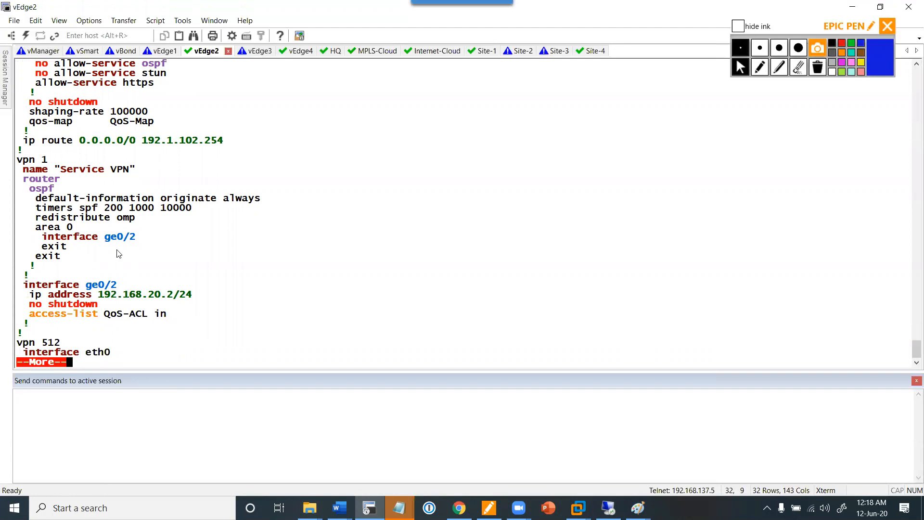
scroll(177, 192, "up", 3)
scroll(178, 192, "up", 6)
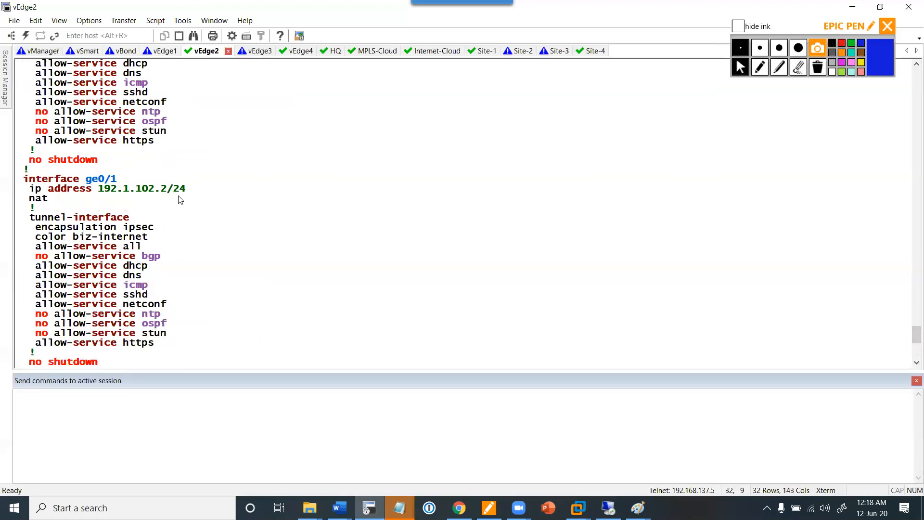
- Switch to vManage, filter the feature templates by G0, and open VE-VPNINT-VPN0-G0 for editing
left_click(608, 507)
mouse_move(19, 138)
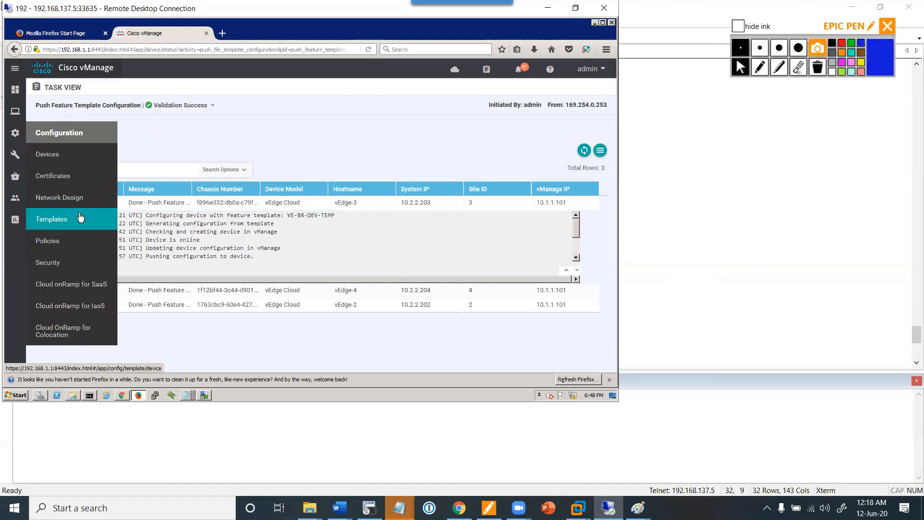
left_click(60, 220)
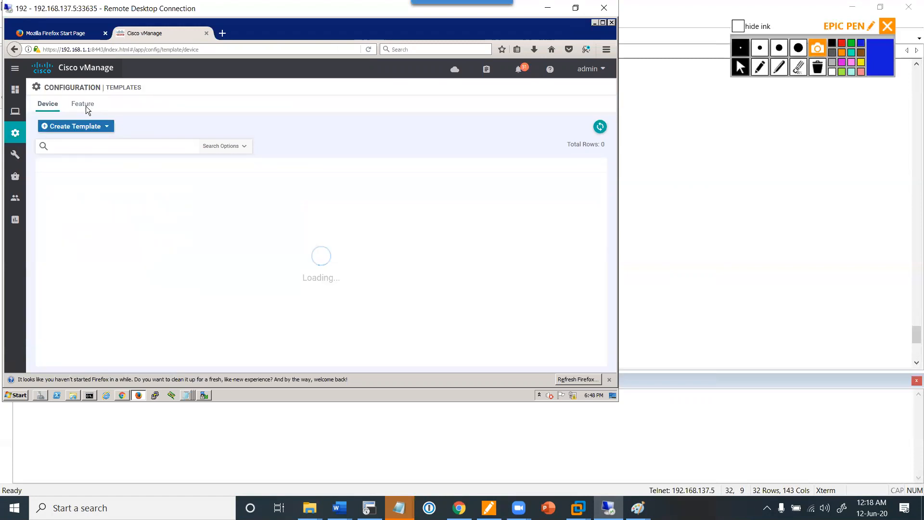
left_click(86, 109)
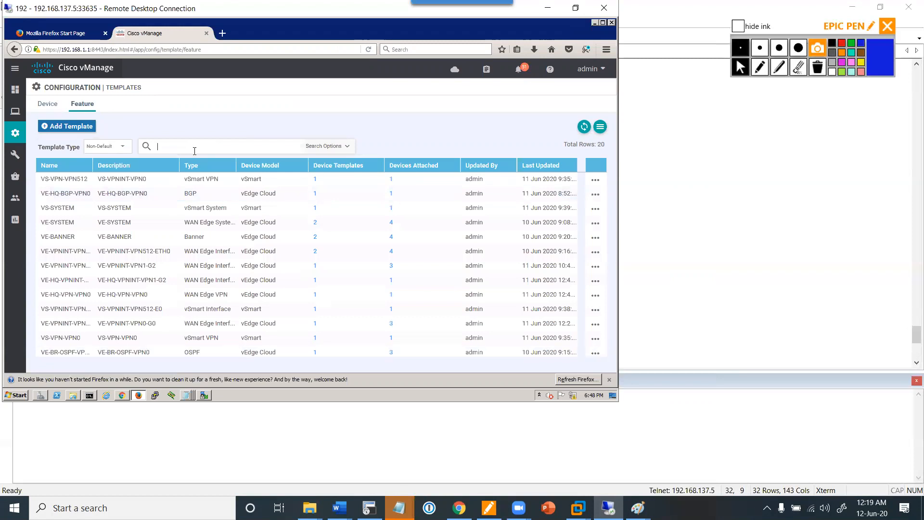
type("G0")
key("Return")
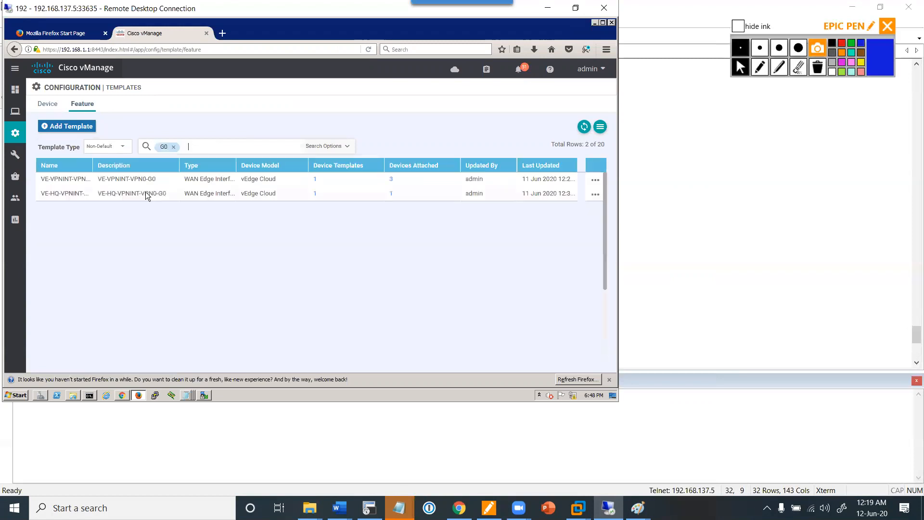
left_click(595, 180)
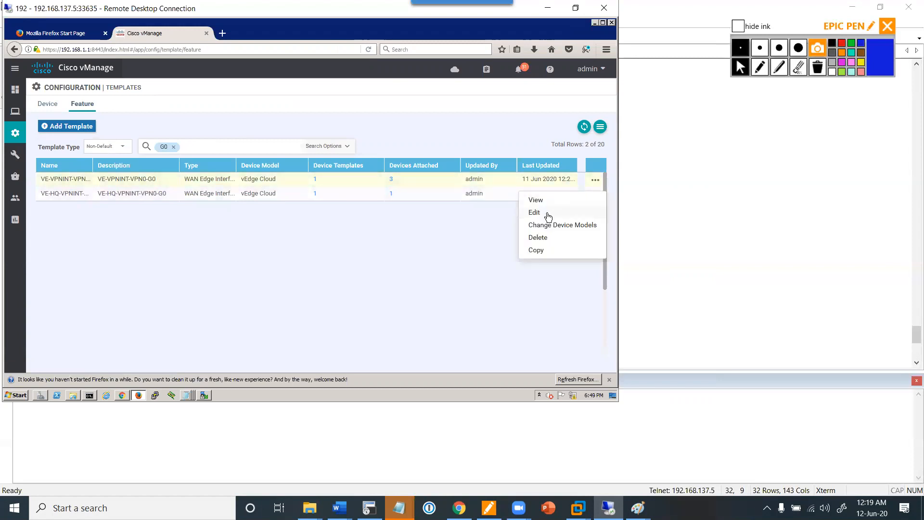
left_click(545, 215)
- Switch to the vEdge2 console and copy the qos-map name QoS-Map from the end of the running configuration
key("alt+Tab")
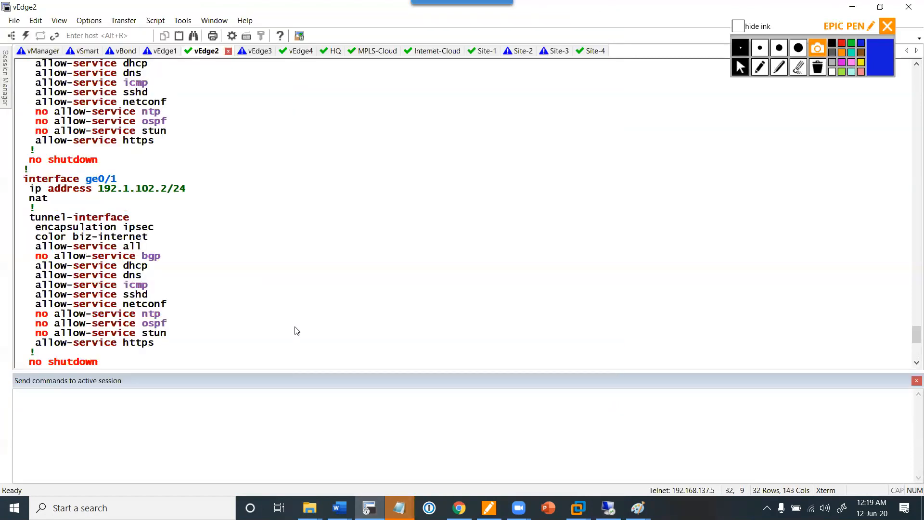
scroll(296, 332, "down", 9)
key("space")
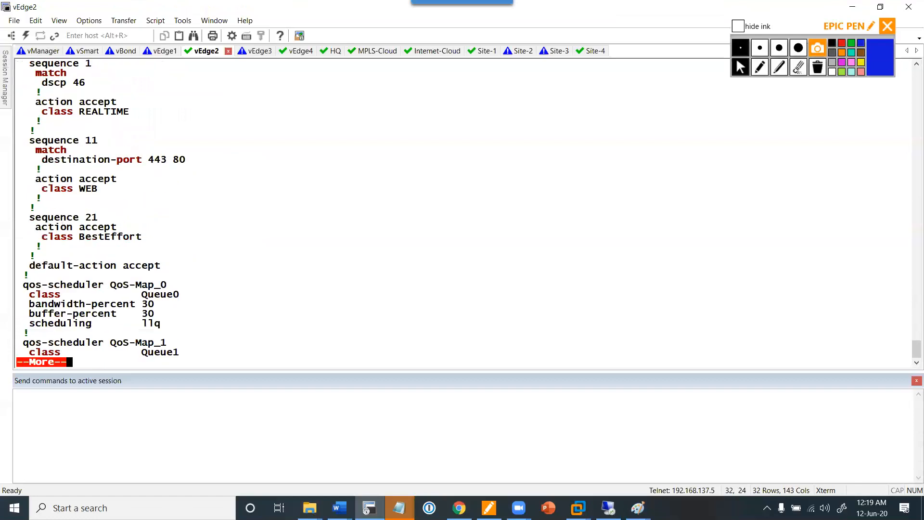
key("space")
left_click_drag(120, 311, 73, 306)
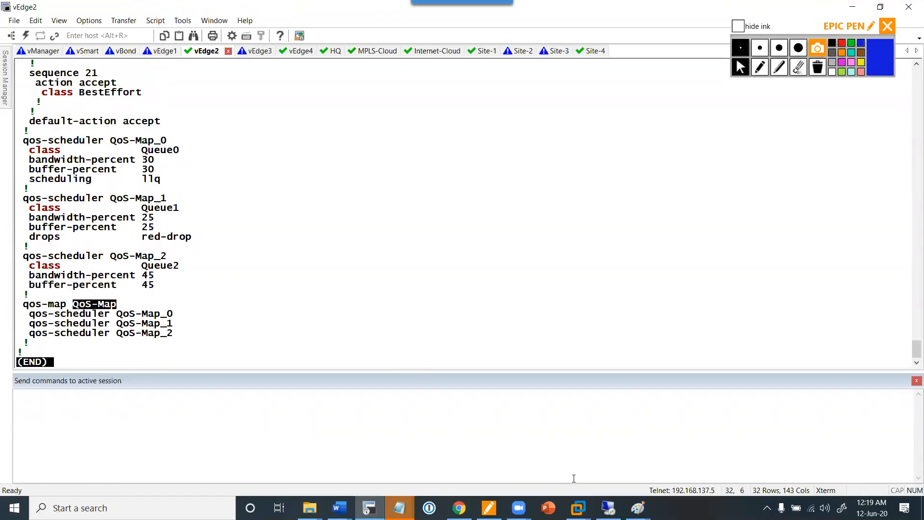
- Return to the VE-VPNINT-VPN0-G0 template in vManage, check its name and interface, and go to its ACL/QoS settings
left_click(608, 508)
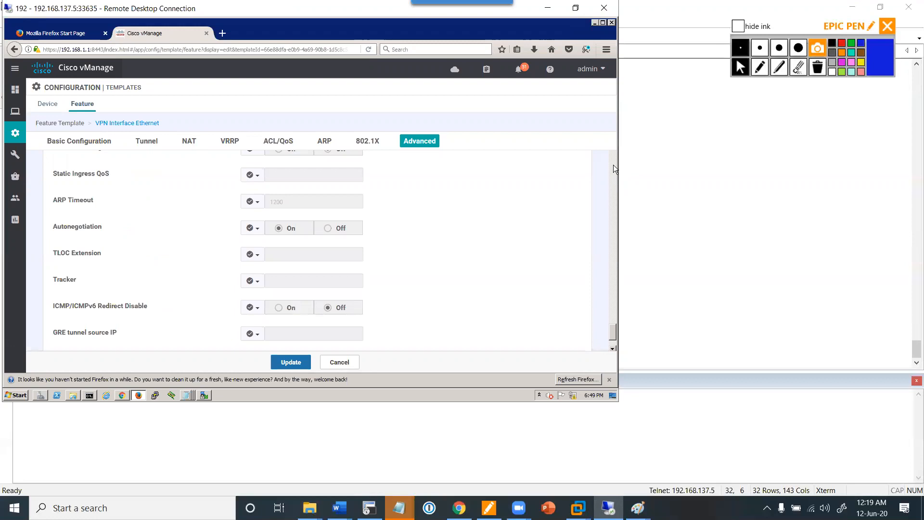
scroll(613, 164, "up", 2)
scroll(613, 165, "up", 15)
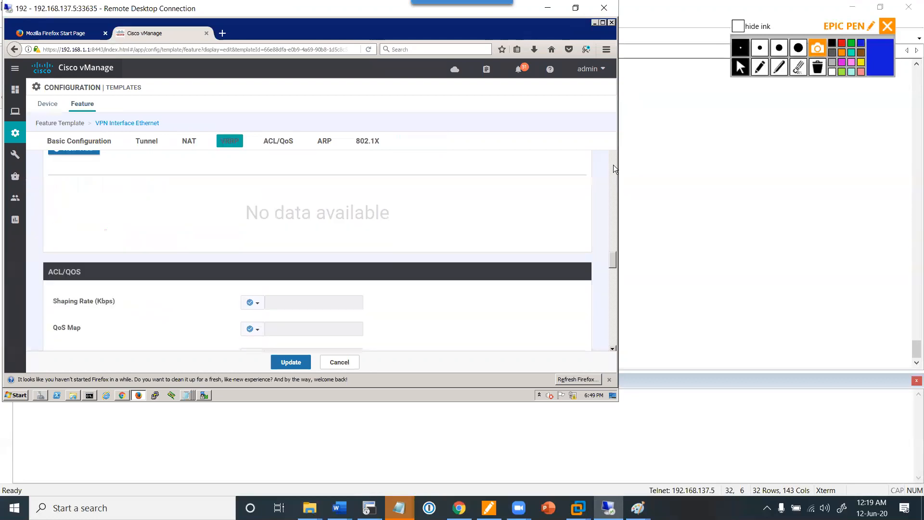
scroll(613, 164, "up", 5)
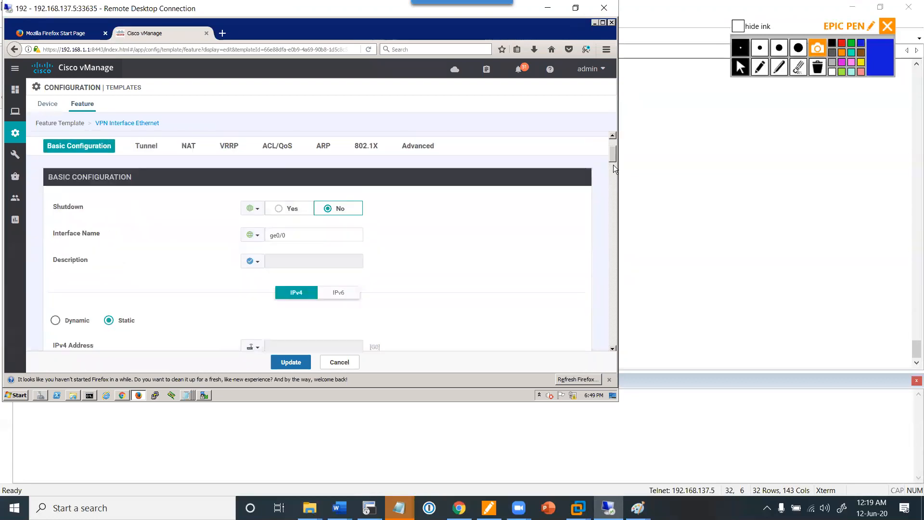
scroll(613, 161, "down", 10)
scroll(611, 150, "up", 4)
scroll(299, 155, "up", 5)
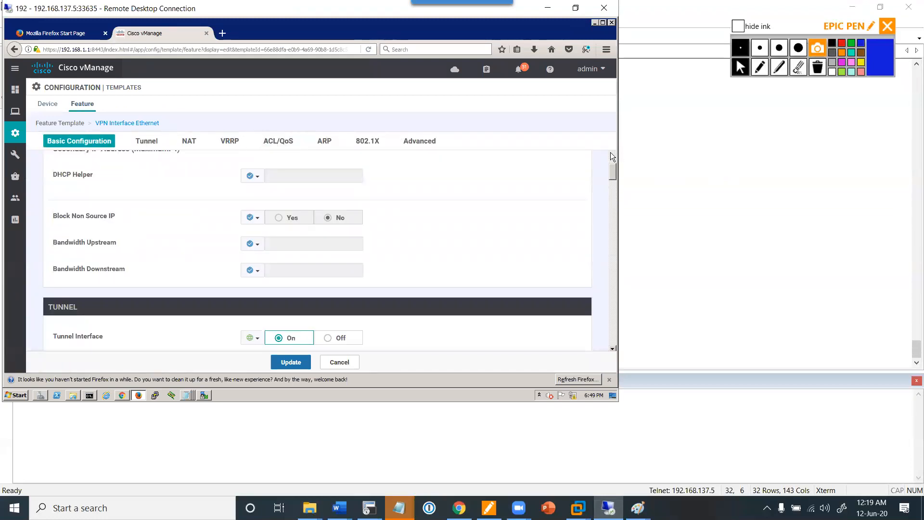
scroll(613, 152, "up", 5)
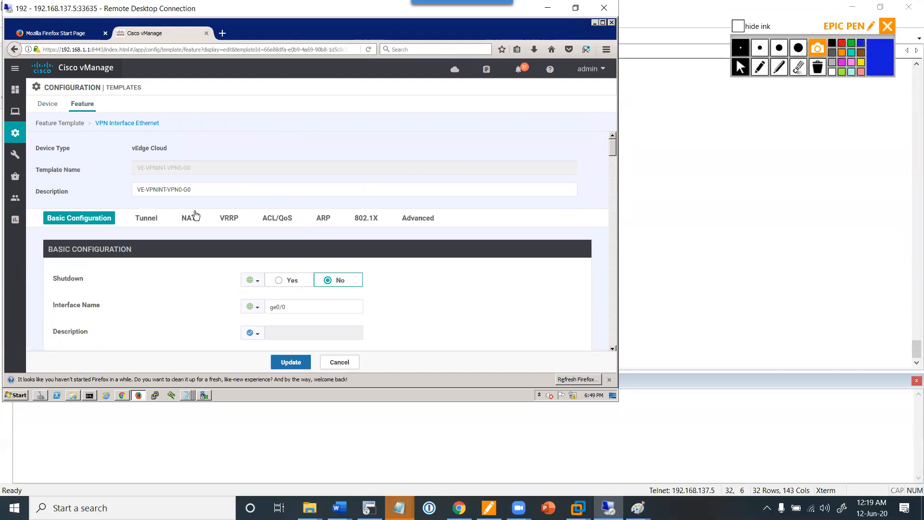
left_click(285, 221)
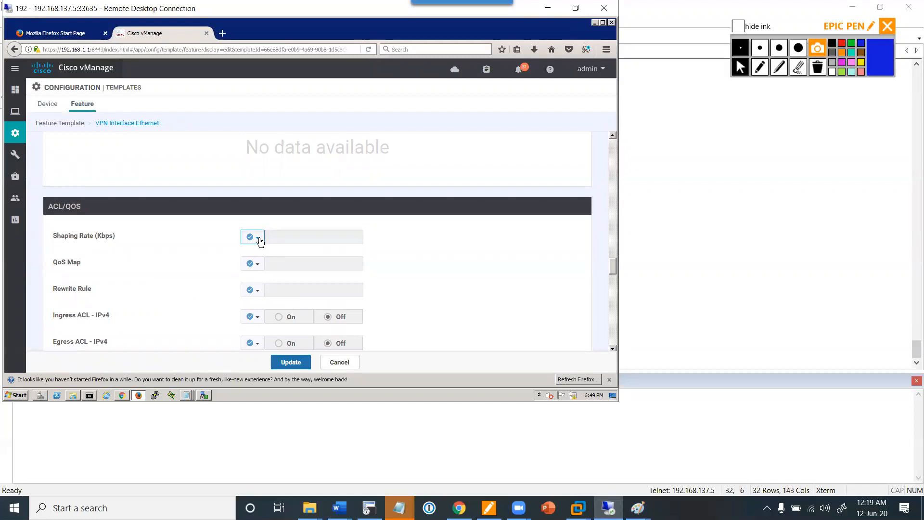
- Set global values of 200000 Kbps for the shaping rate and QoS-Map for the QoS map, and save the template update
left_click(260, 240)
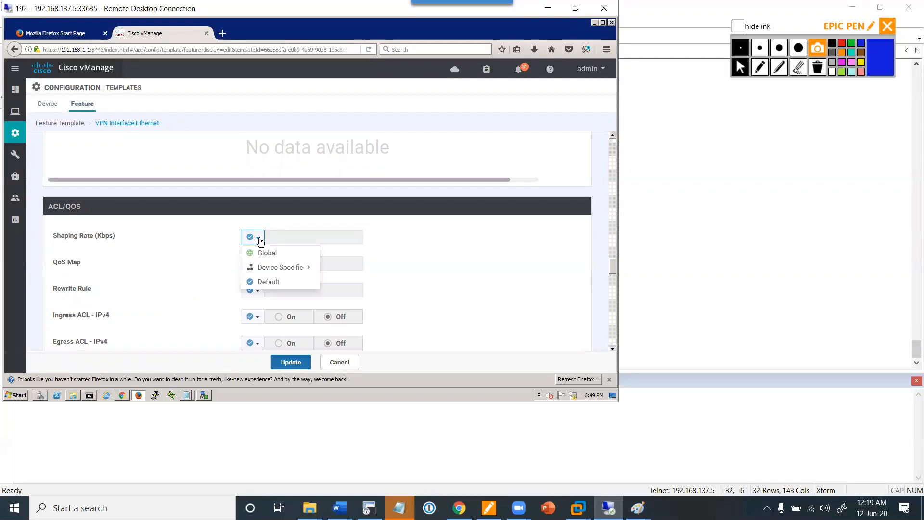
scroll(279, 259, "down", 1)
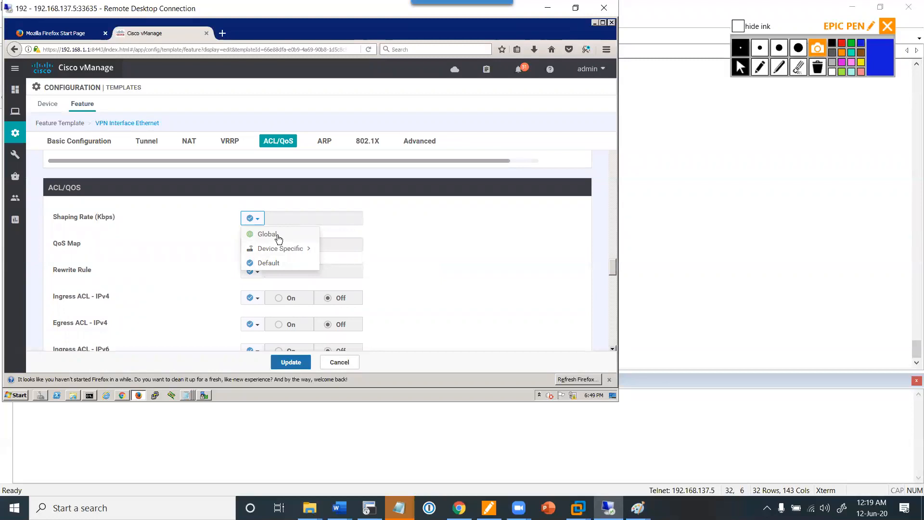
left_click(268, 235)
left_click(294, 221)
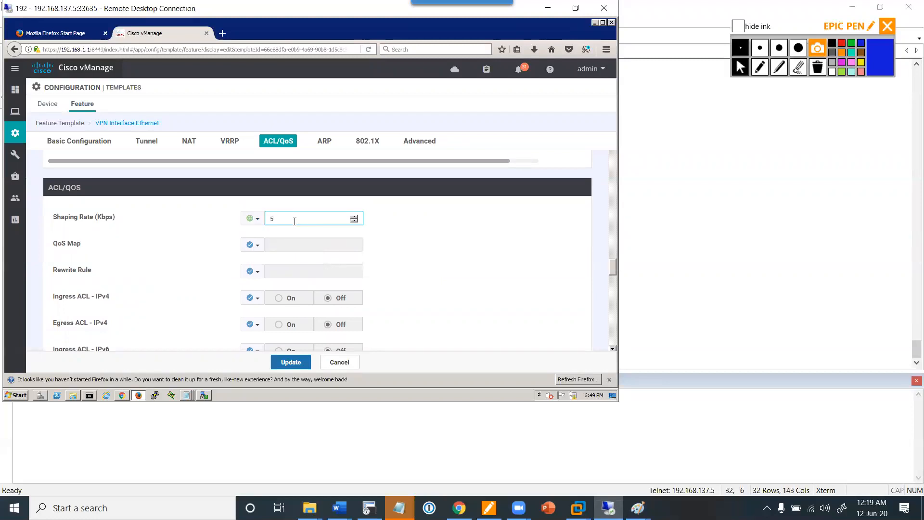
type("200000")
left_click(257, 246)
left_click(263, 260)
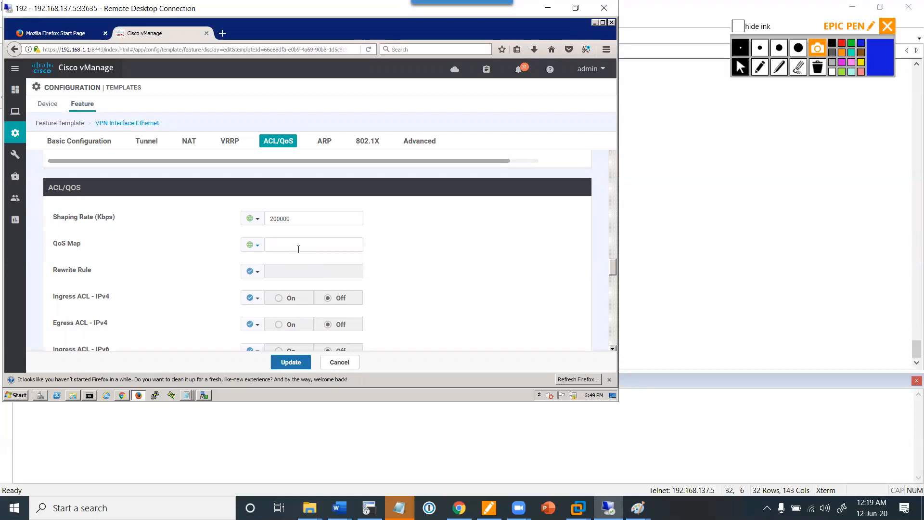
left_click(300, 245)
key("ctrl+v")
scroll(384, 309, "down", 3)
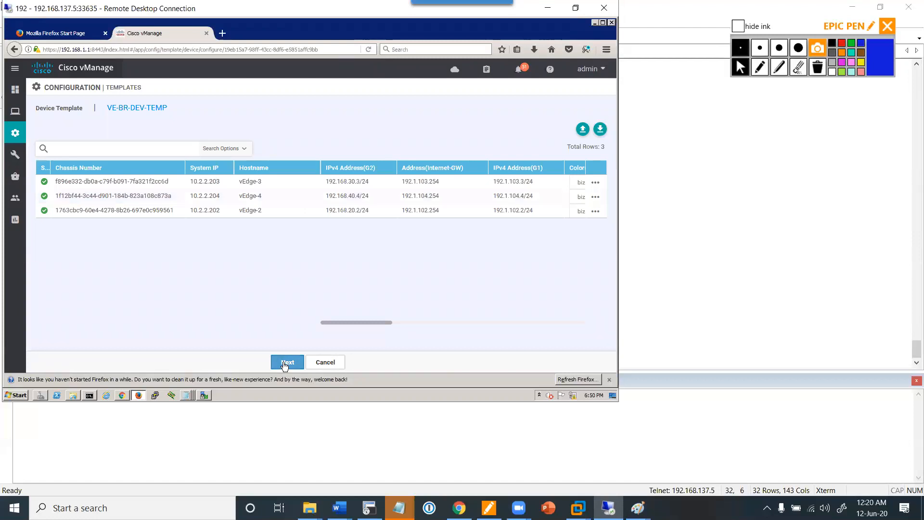
- Push the changed VE-BR-DEV-TEMP configuration to vEdge-2, vEdge-3 and vEdge-4, confirming the changes on 3 devices
left_click(285, 364)
left_click(427, 359)
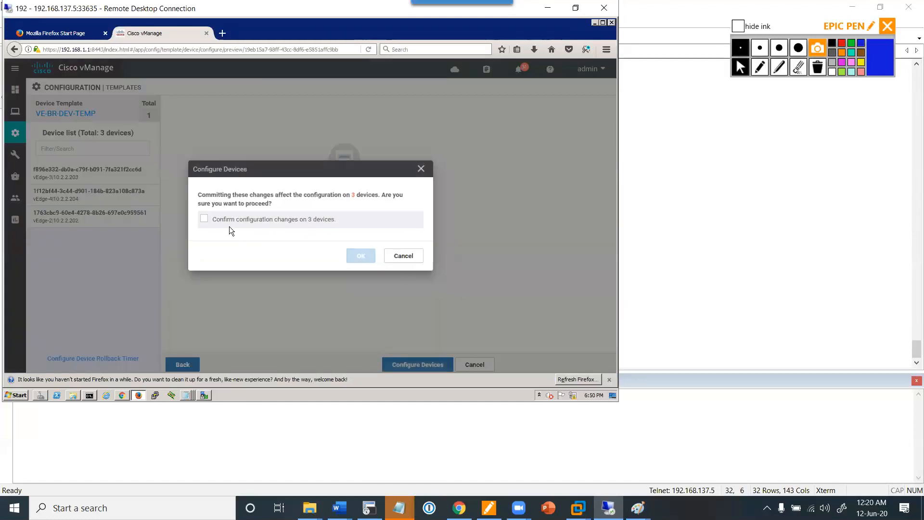
left_click(204, 219)
left_click(356, 257)
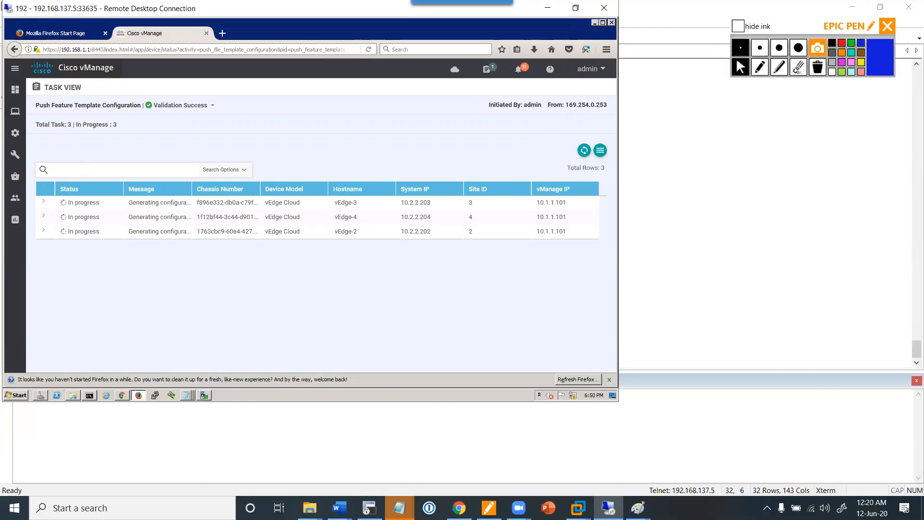
mouse_move(637, 507)
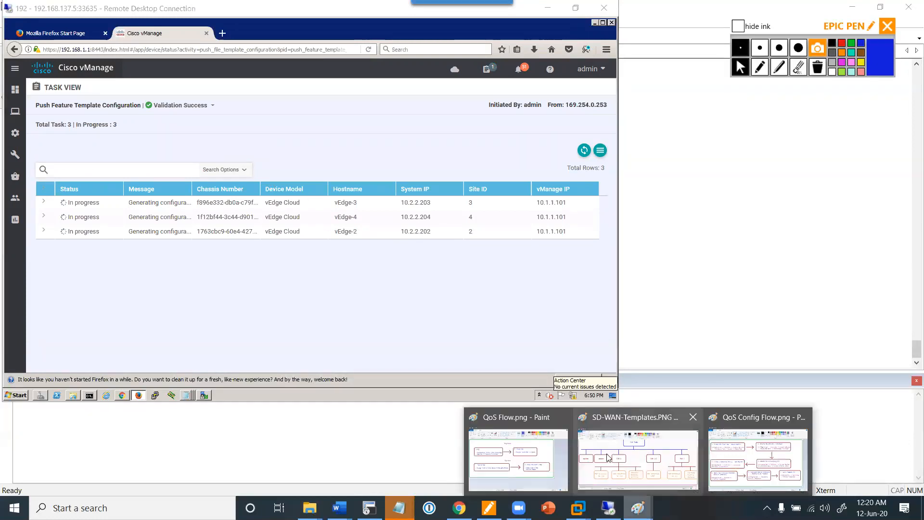
- Review the QoS Config Flow.png diagram in Paint and return to the vManage task view to check the template push
left_click(724, 468)
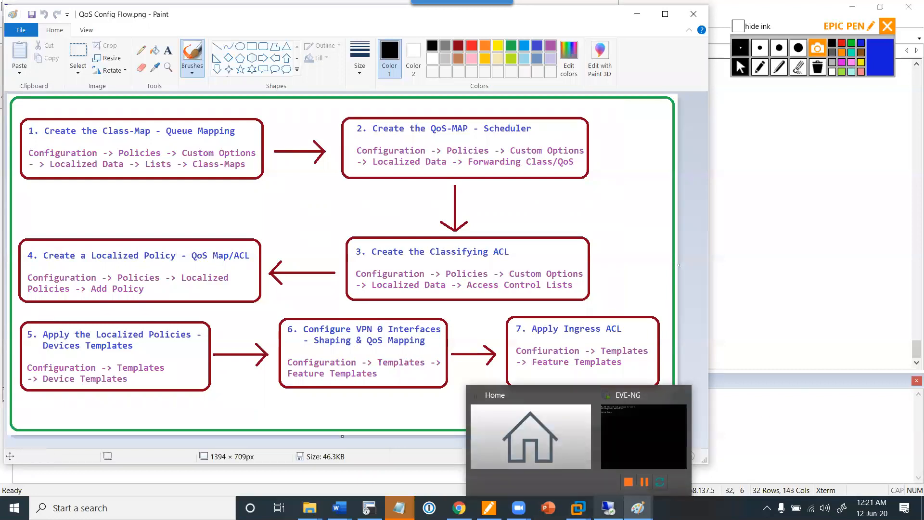
mouse_move(608, 508)
left_click(609, 450)
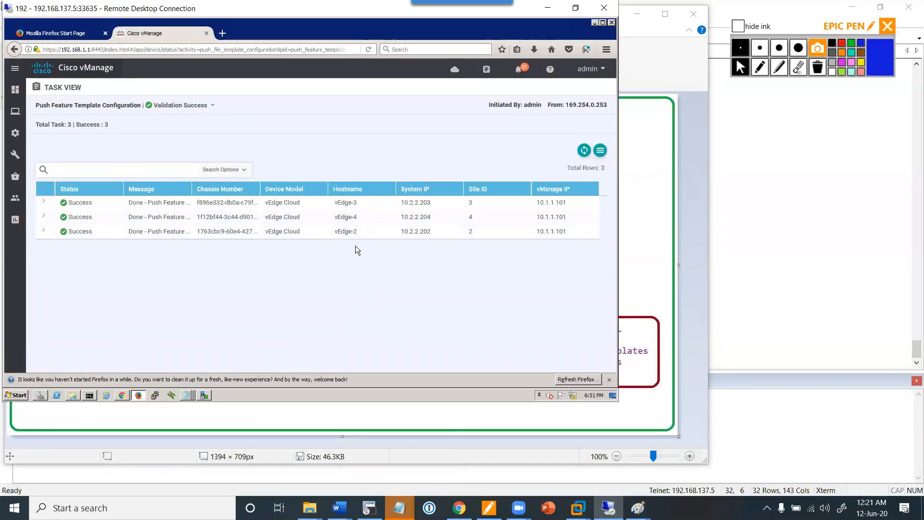
- Handwrite a boxed "SD-WAN" note over the vManage task view with Epic Pen, and clear the ink
left_click(759, 67)
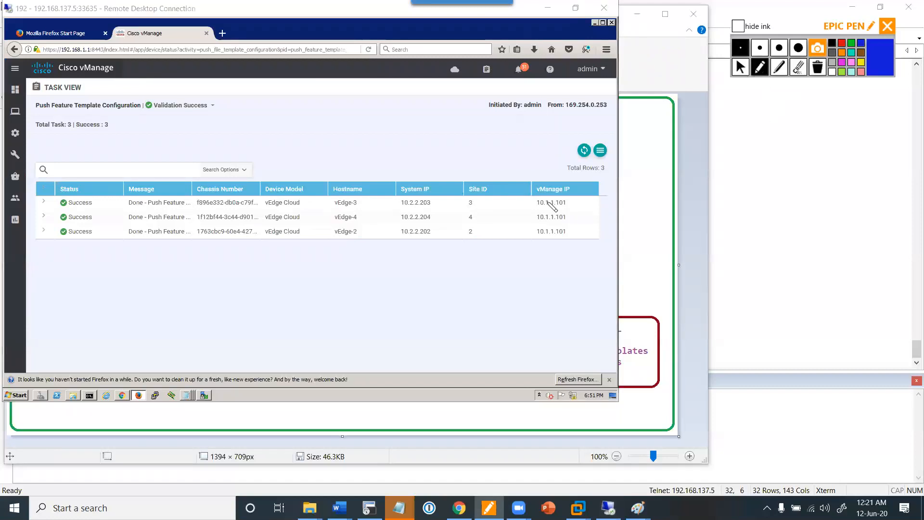
mouse_move(276, 280)
left_mouse_down()
mouse_move(268, 301)
mouse_move(256, 300)
left_mouse_up()
mouse_move(284, 278)
left_mouse_down()
mouse_move(286, 301)
mouse_move(358, 270)
mouse_move(374, 283)
mouse_move(371, 275)
left_mouse_up()
left_click_drag(376, 277, 392, 256)
mouse_move(247, 322)
left_mouse_down()
mouse_move(240, 279)
mouse_move(419, 238)
mouse_move(246, 322)
left_mouse_up()
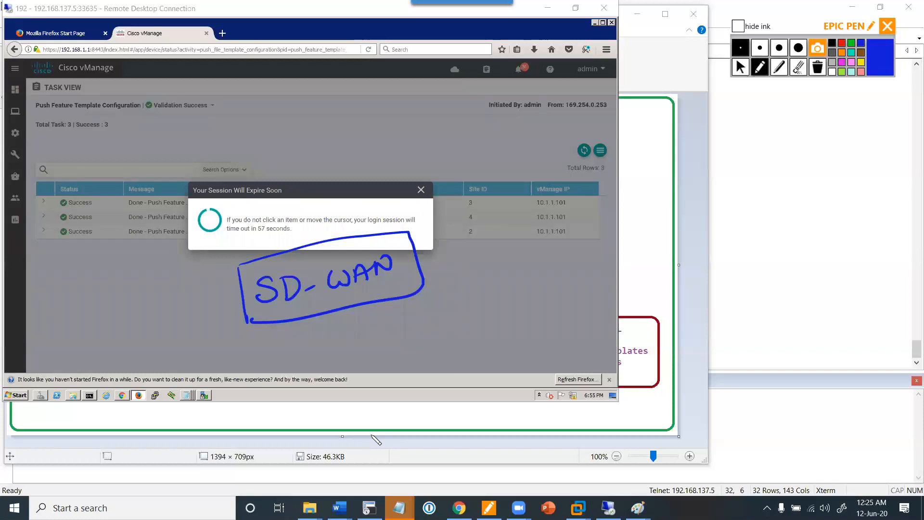
left_click(817, 67)
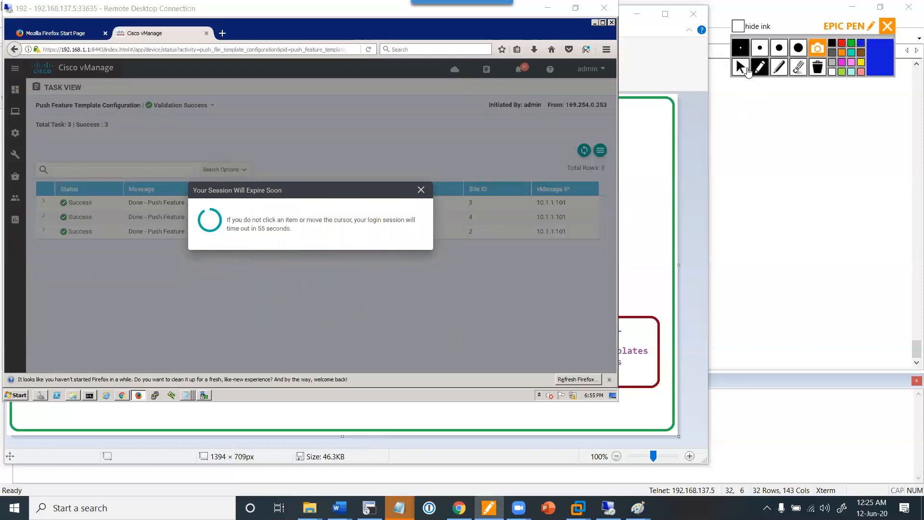
left_click(746, 70)
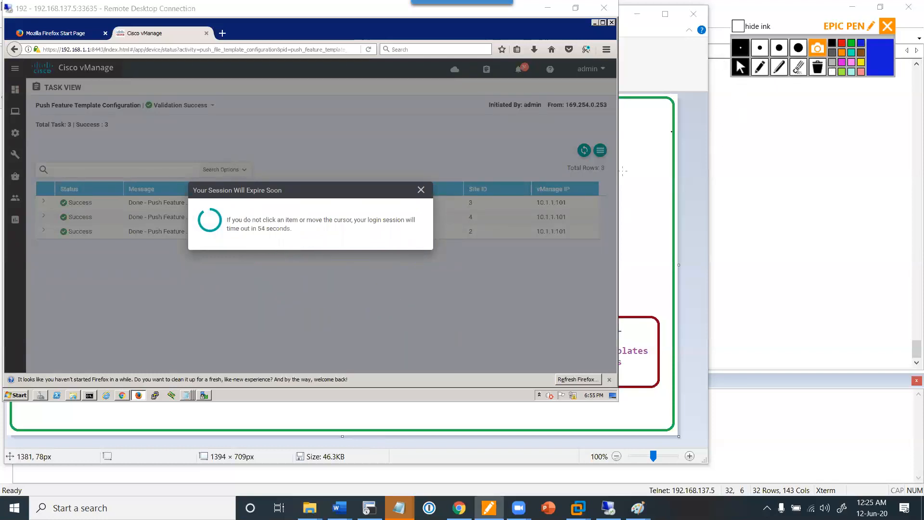
- Dismiss the session expiry warning in vManage, and clear any ink and move the Epic Pen toolbar further down
left_click(420, 190)
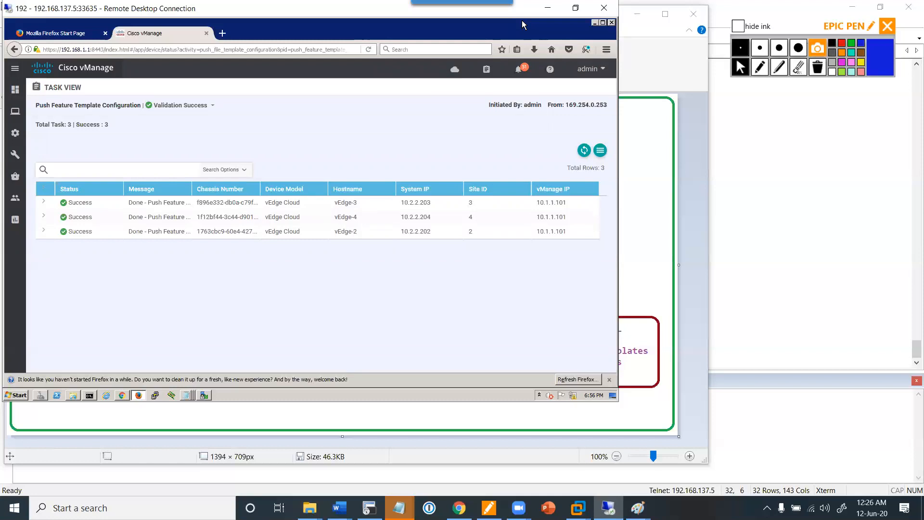
left_click(818, 68)
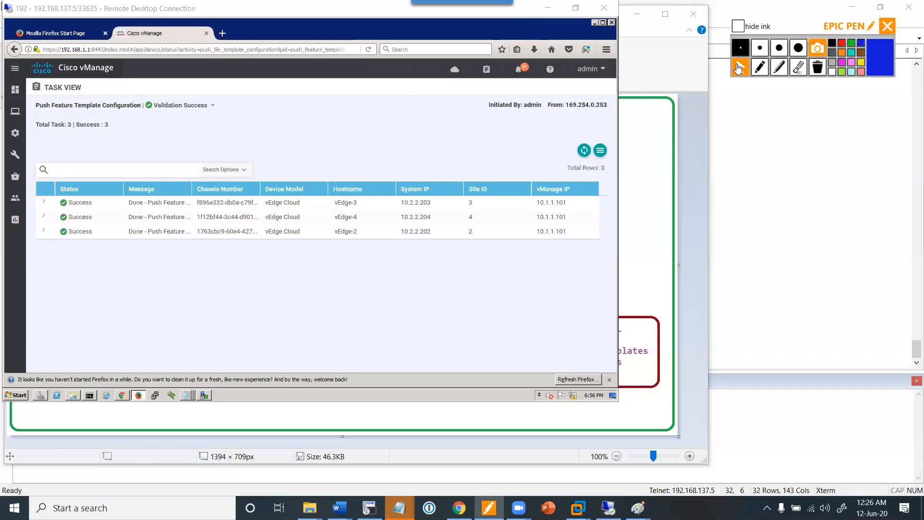
left_click_drag(812, 27, 811, 242)
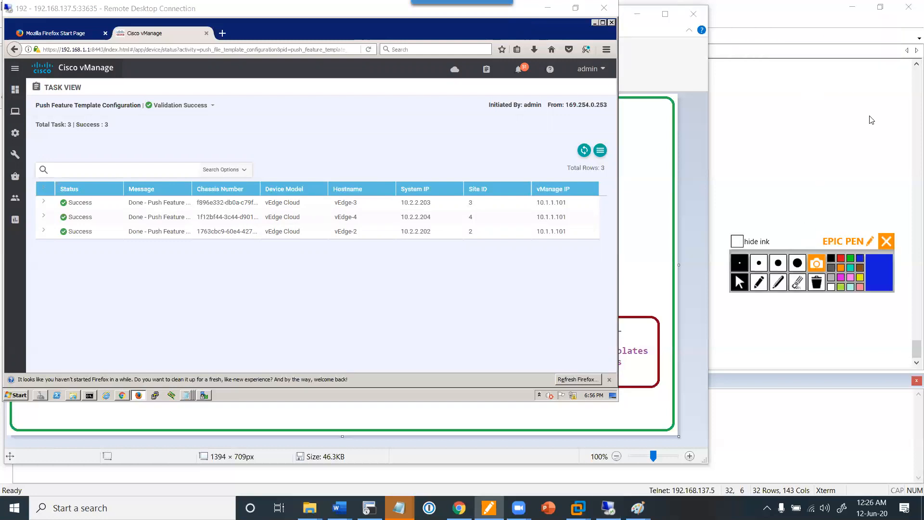